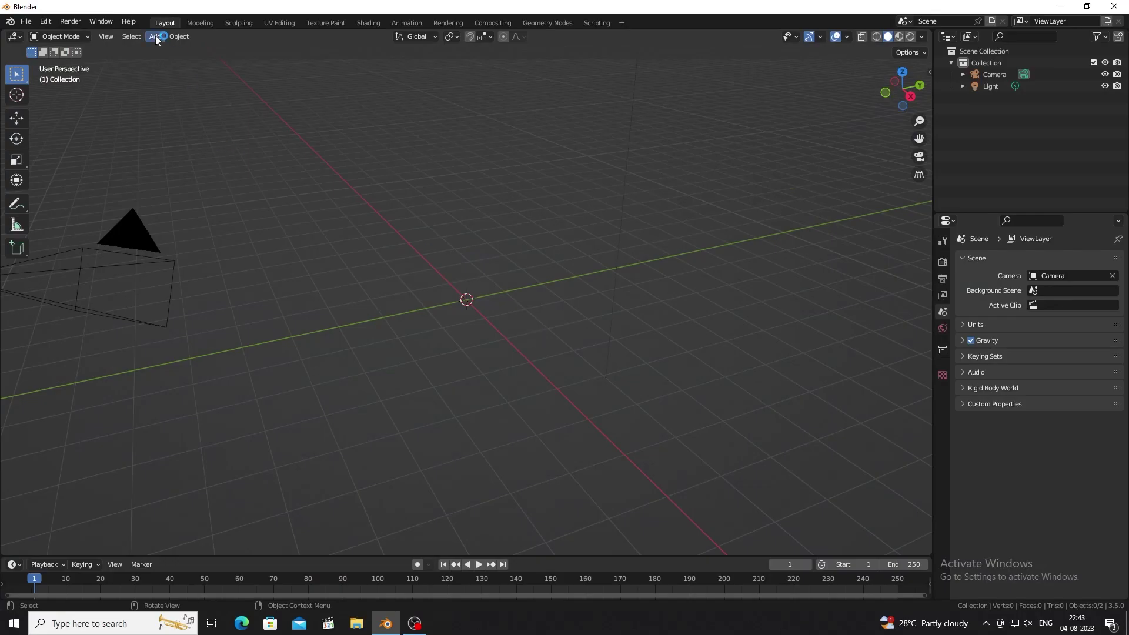
- Add a cylinder mesh at the 3D cursor and tilt the view to look down on it
click(155, 36)
click(295, 115)
scroll(499, 342, up, 3)
middle_drag(572, 306, 457, 289)
- In face select mode, select the cylinder's top face and inset it to form the outer rim
key(Tab)
scroll(456, 288, up, 1)
key(alt+a)
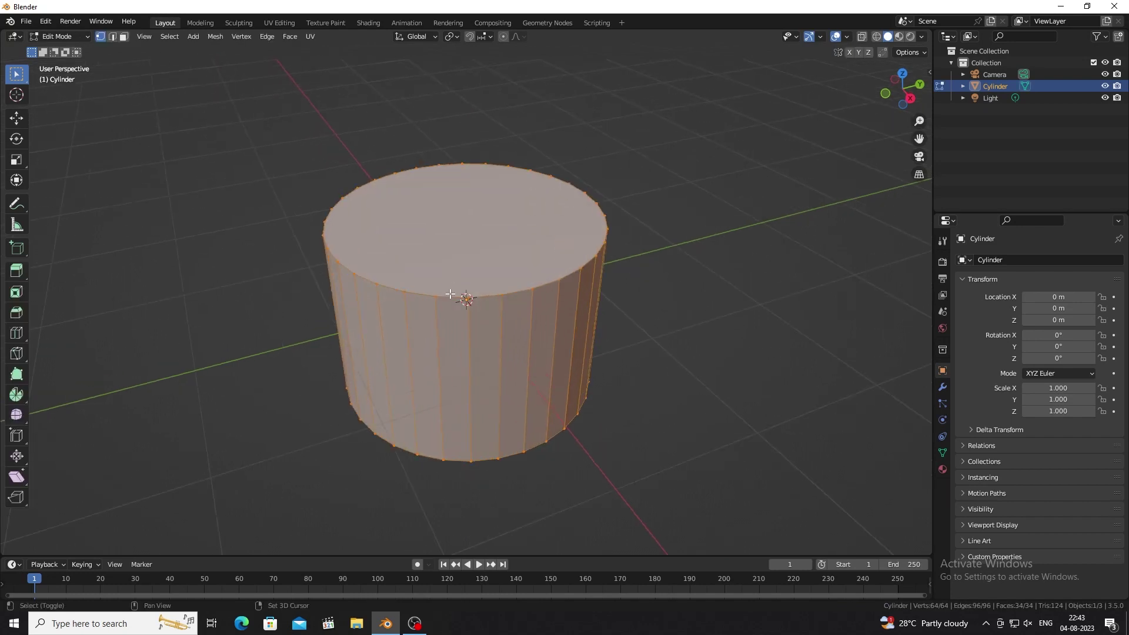
scroll(453, 290, up, 1)
key(3)
click(518, 205)
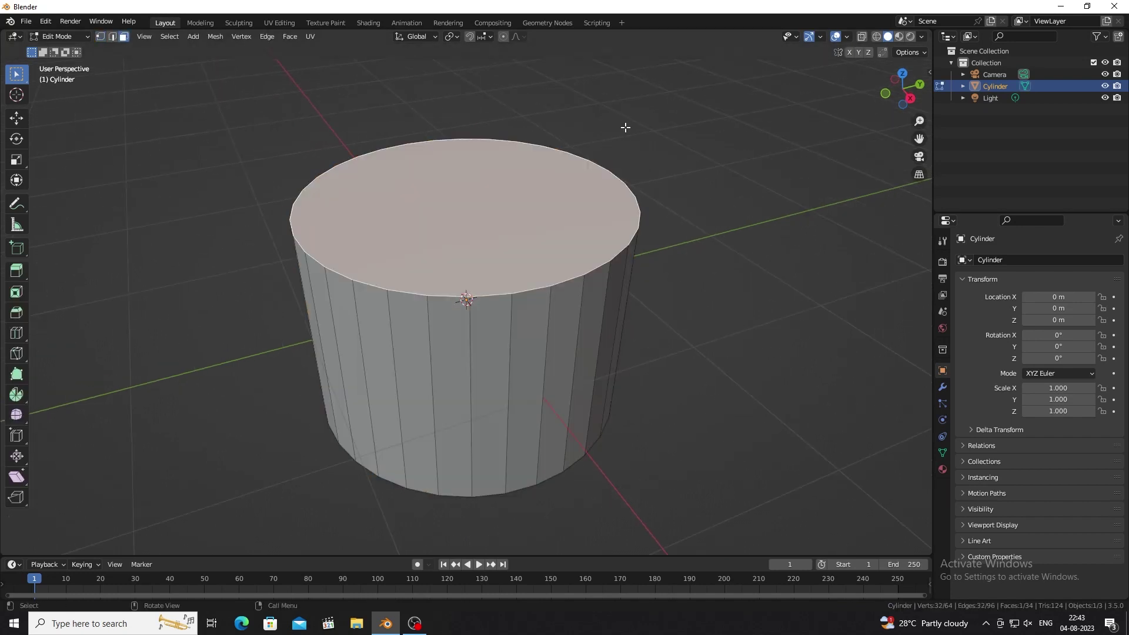
key(i)
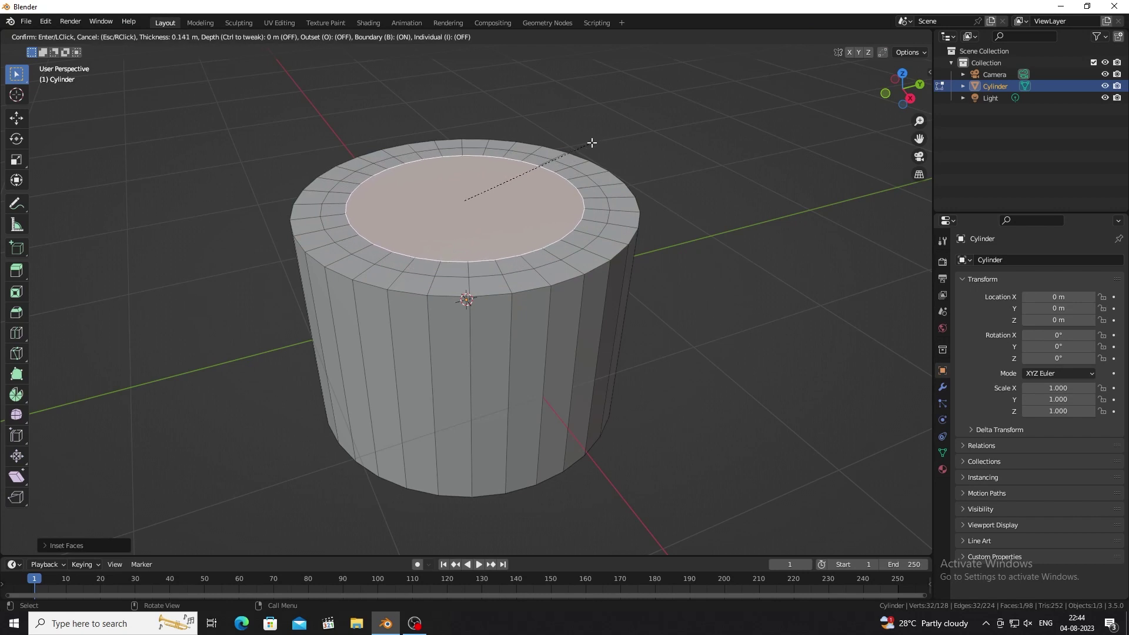
click(582, 145)
- Add a zero-thickness inset, then a second inner inset on the top face
key(i)
click(539, 178)
key(e)
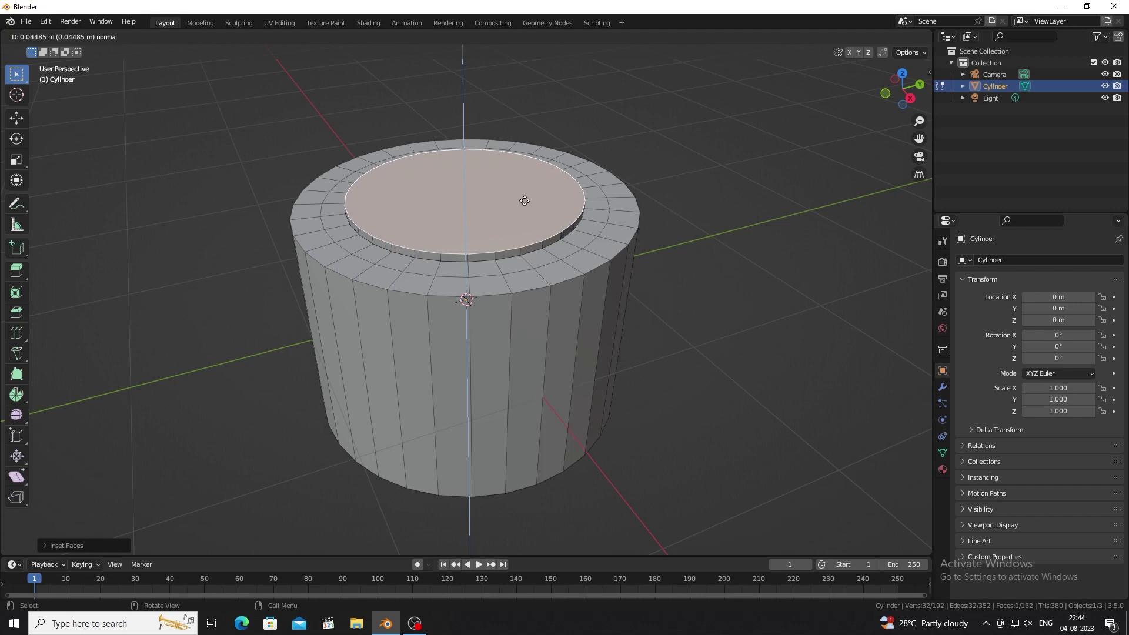
right_click(525, 200)
key(i)
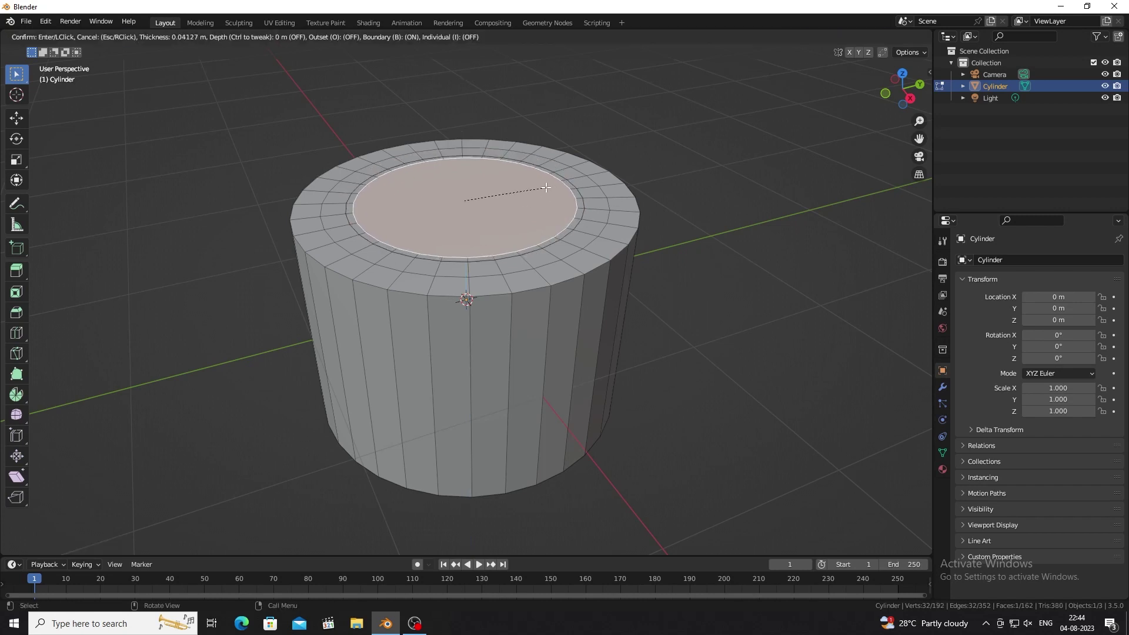
click(545, 187)
- Extrude the inner disc upward, inset it again and extrude the centre face
key(e)
key(i)
click(467, 193)
key(e)
click(468, 189)
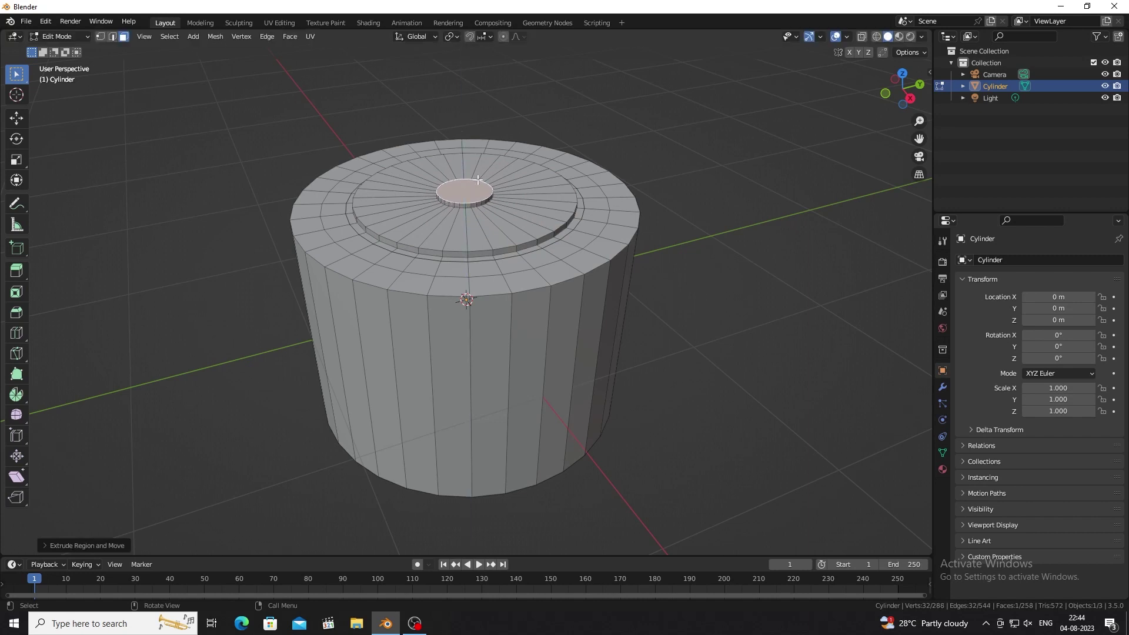
- Inset the centre into a small ring and merge it At Center to one point
key(i)
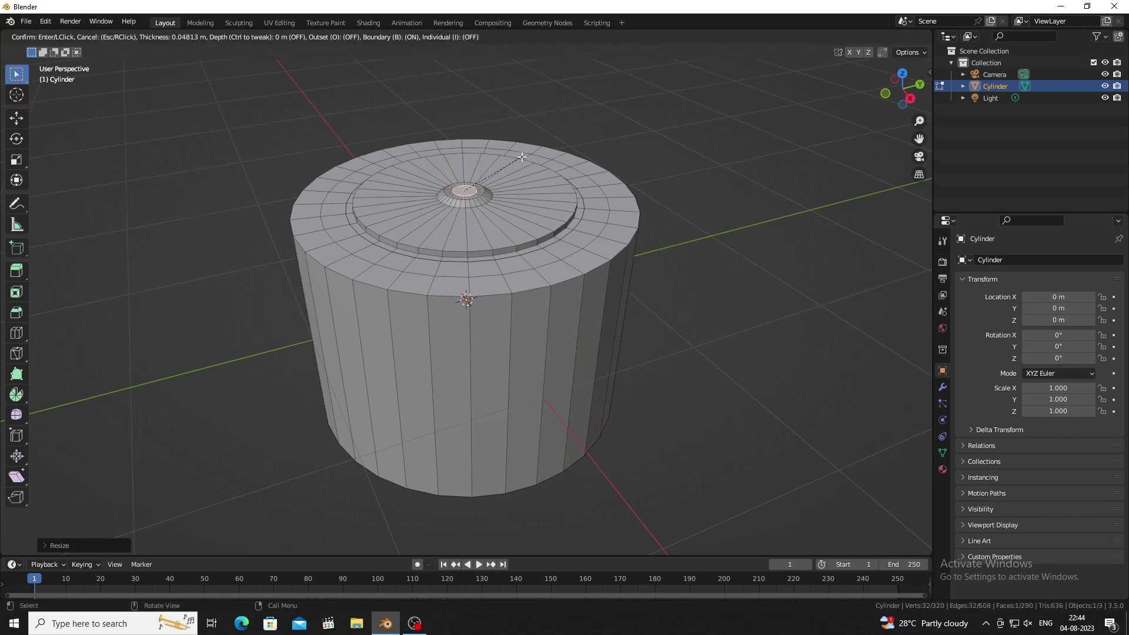
click(465, 146)
key(shift+space)
key(g)
key(m)
click(464, 150)
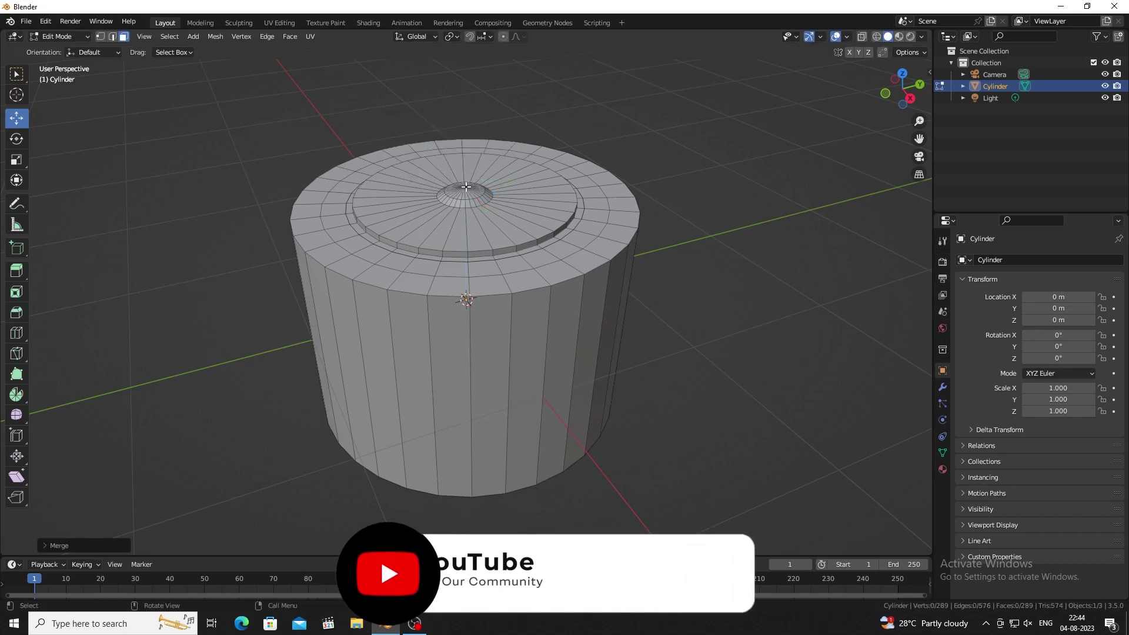
scroll(408, 253, up, 2)
- In top view, select the top's face ring and Checker Deselect it (Deselected 2, Selected 3)
scroll(409, 253, up, 2)
key(KP_7)
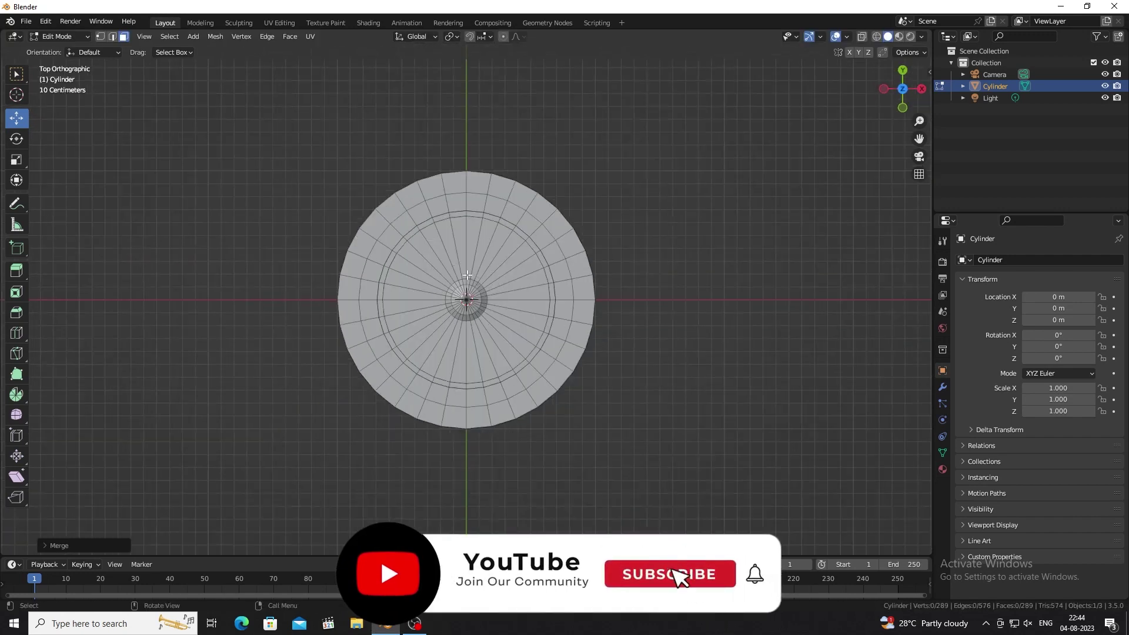
scroll(445, 246, up, 1)
scroll(445, 246, up, 1)
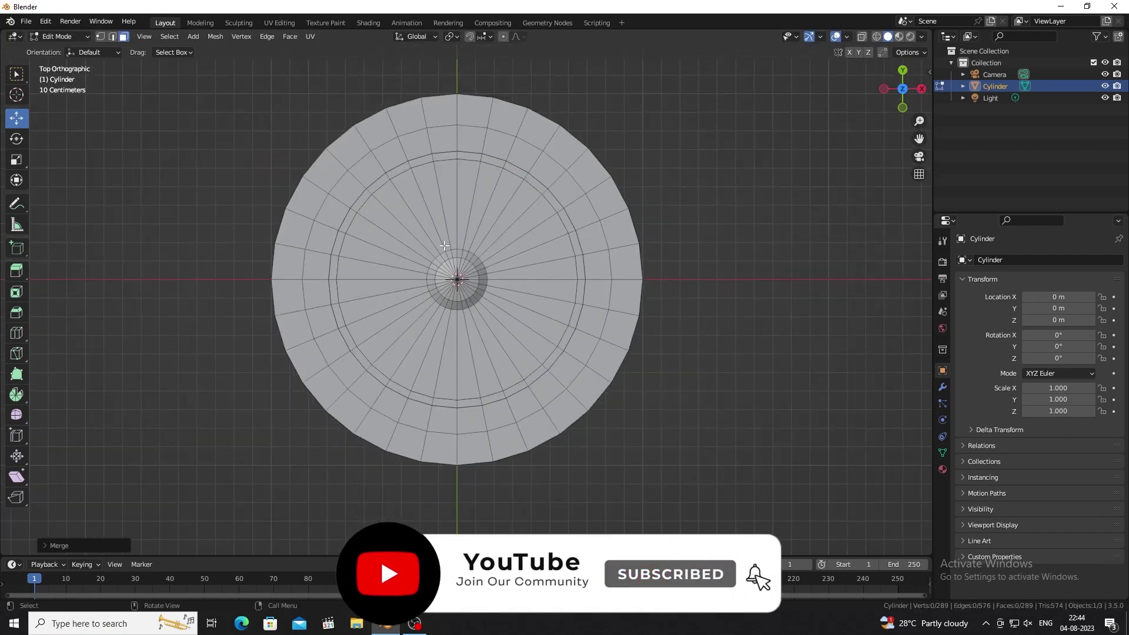
alt+click(412, 139)
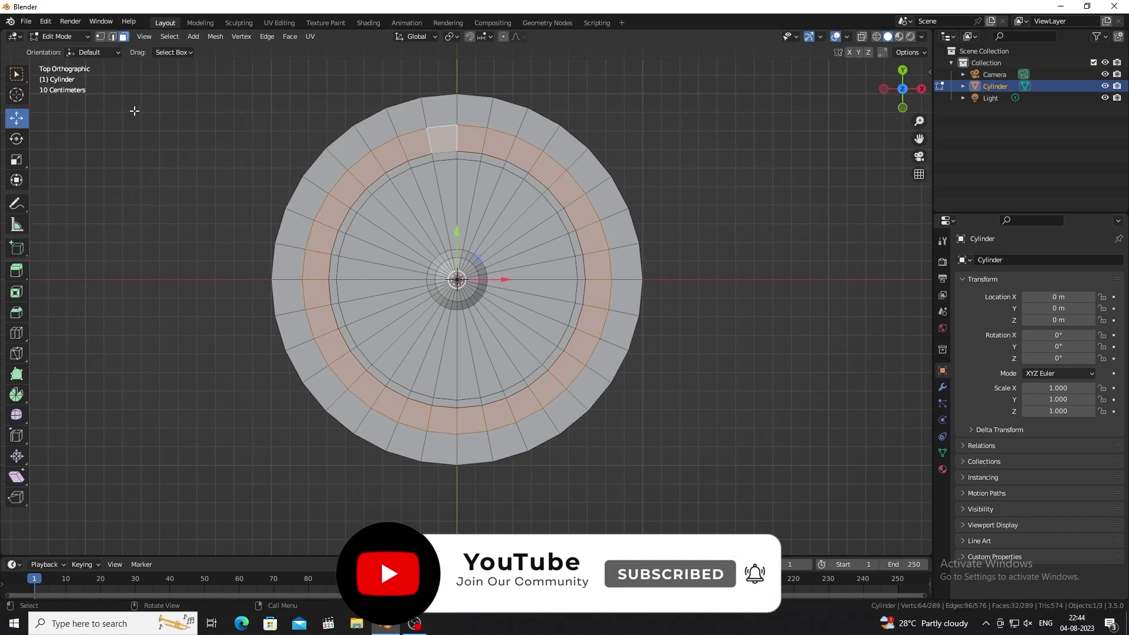
click(176, 40)
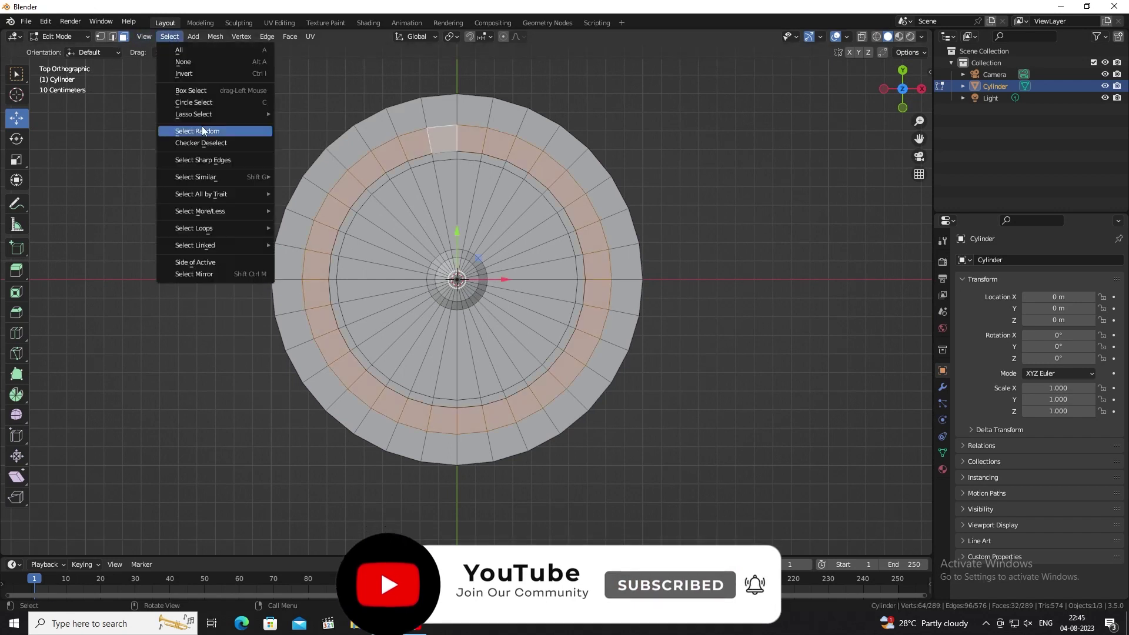
click(207, 145)
click(47, 545)
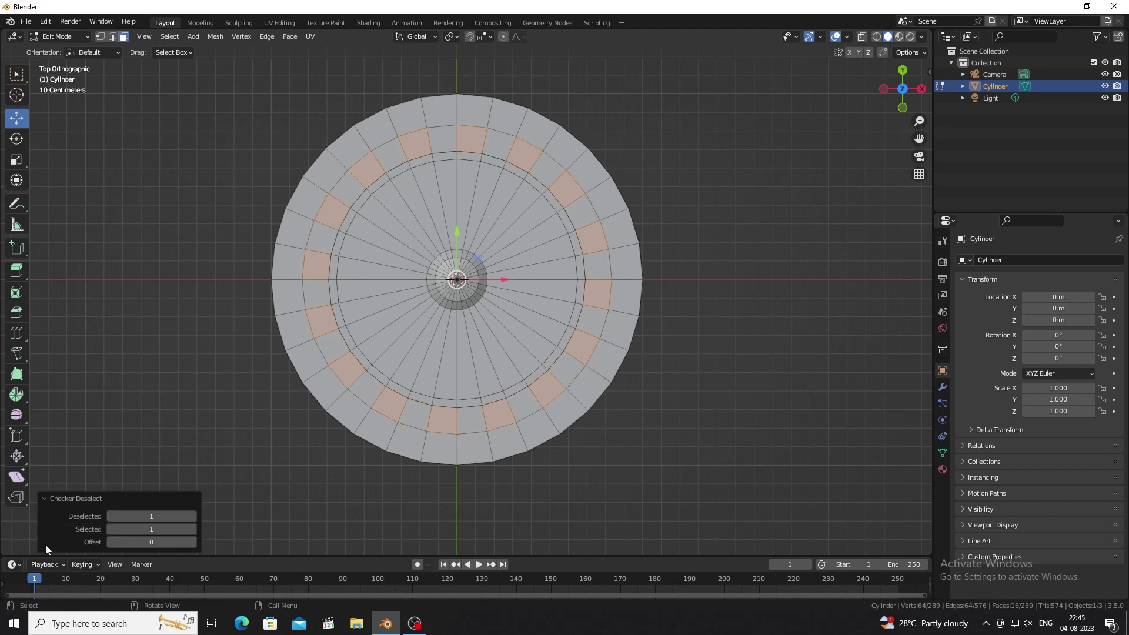
click(194, 529)
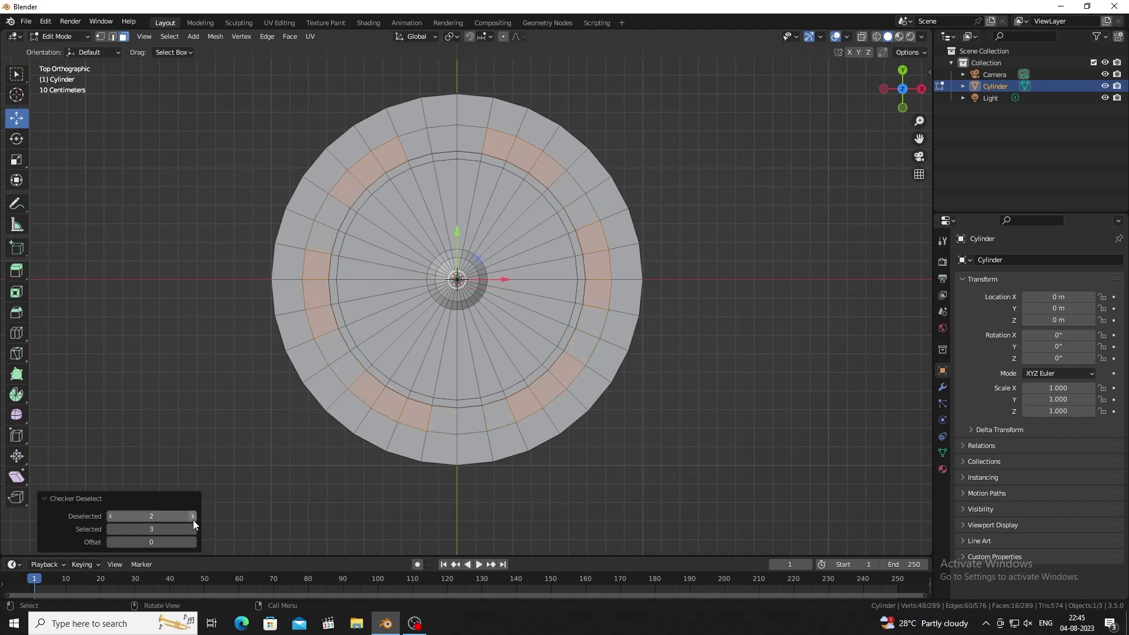
- Delete the selected faces to cut the ring of vent slots
key(x)
click(271, 353)
mouse_move(385, 271)
middle_down()
mouse_move(397, 209)
mouse_move(400, 247)
middle_up()
scroll(400, 247, up, 3)
scroll(402, 290, up, 2)
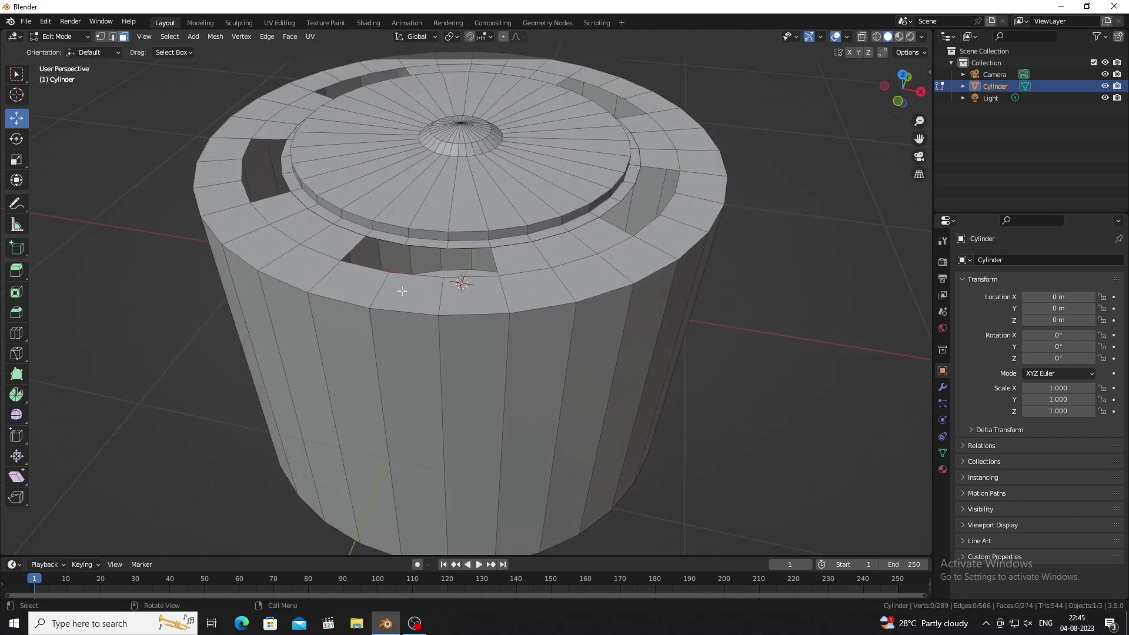
- Inset the cylinder's bottom face and delete the inner face to leave a hole
middle_drag(450, 265, 456, 308)
click(456, 308)
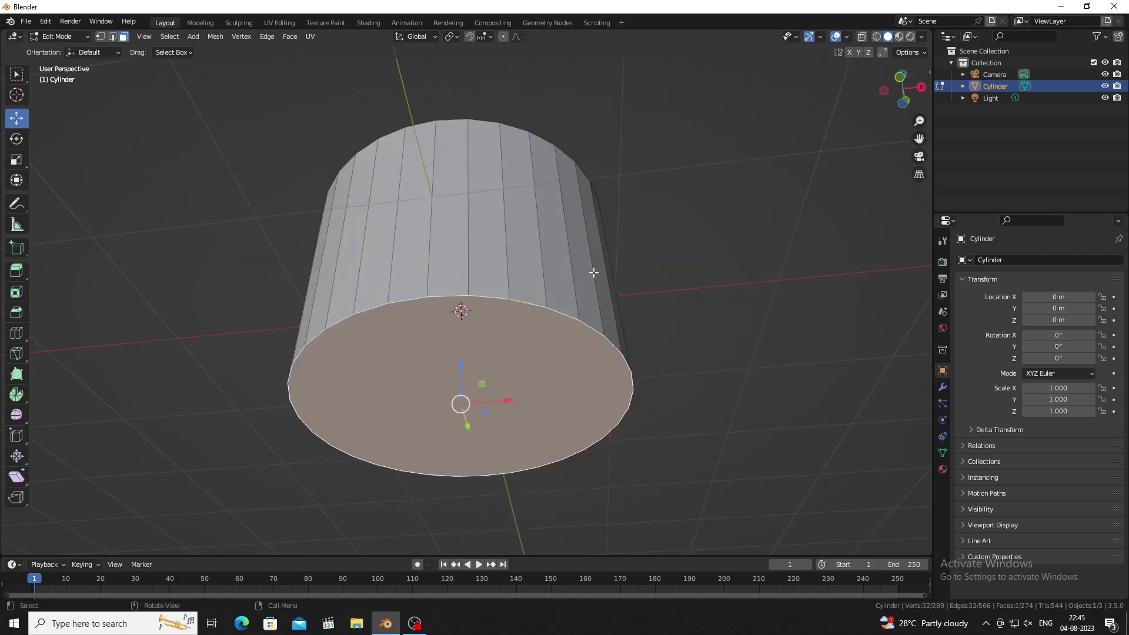
key(i)
click(491, 360)
key(x)
click(492, 356)
- Bevel the bottom and top rim edge loops and return to Object Mode
key(2)
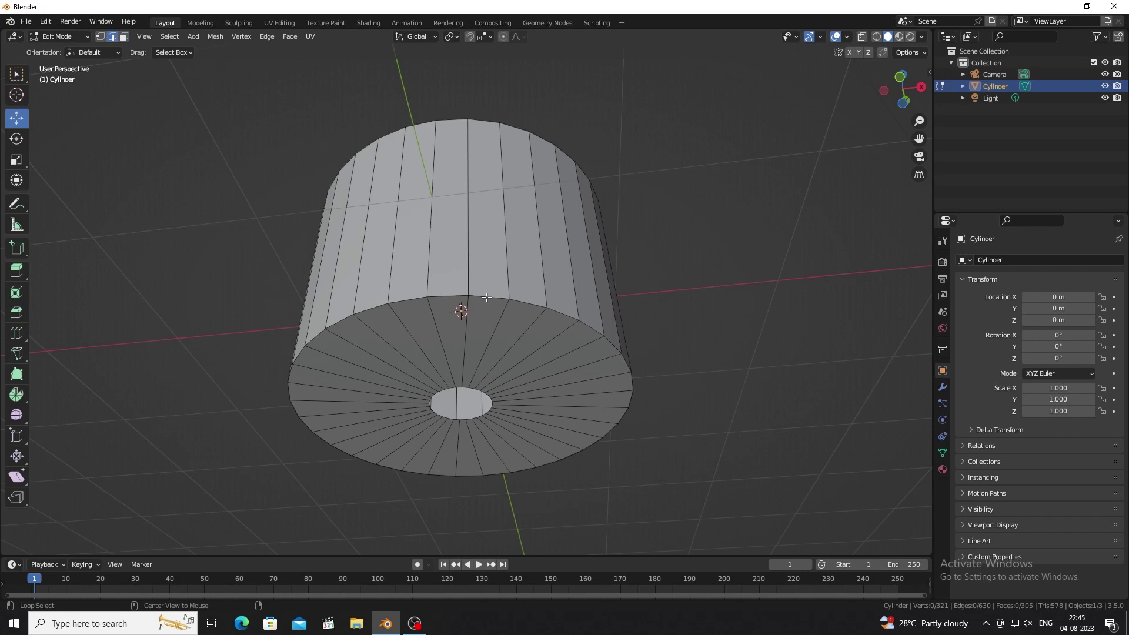
alt+click(458, 303)
key(ctrl+b)
click(501, 212)
mouse_move(501, 212)
middle_down()
mouse_move(461, 295)
mouse_move(504, 310)
middle_up()
alt+click(505, 296)
key(ctrl+b)
click(728, 259)
key(Tab)
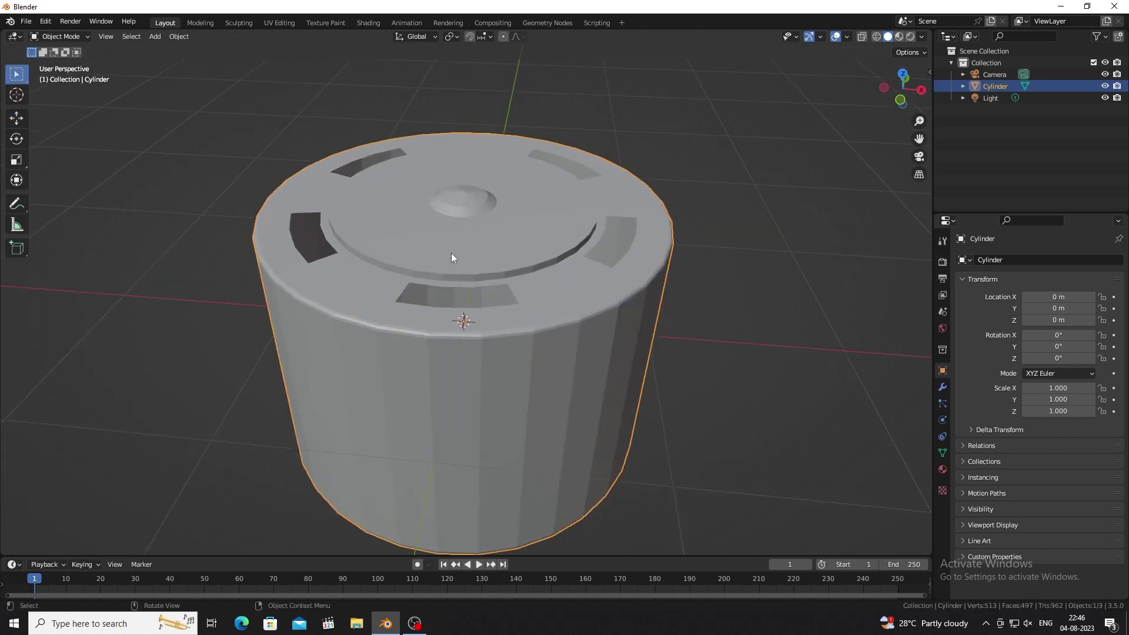
- Bevel the raised disc edge loop and the rim edges in Edit Mode
key(Tab)
scroll(453, 257, up, 3)
scroll(500, 264, up, 2)
scroll(535, 268, up, 2)
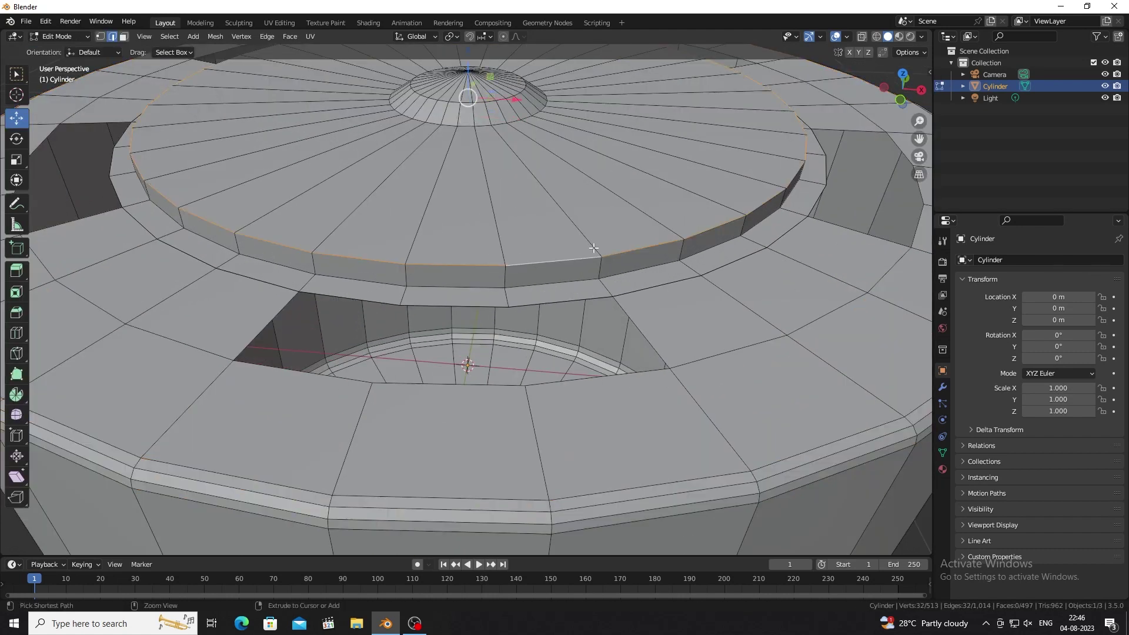
alt+click(536, 268)
key(ctrl+b)
click(593, 270)
key(ctrl+b)
click(593, 271)
key(Tab)
- Add level 2 subdivision smoothing to the housing with Ctrl+2
scroll(504, 234, down, 5)
scroll(458, 277, down, 2)
click(458, 277)
key(ctrl+2)
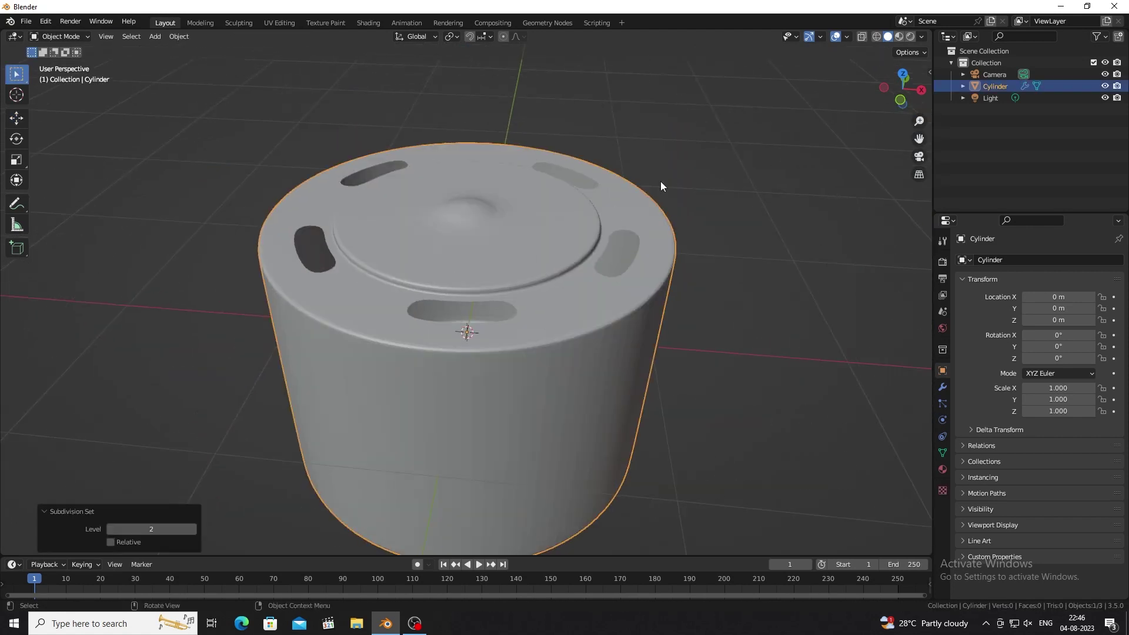
click(661, 181)
scroll(456, 336, down, 3)
scroll(454, 282, down, 1)
scroll(454, 281, up, 5)
click(446, 257)
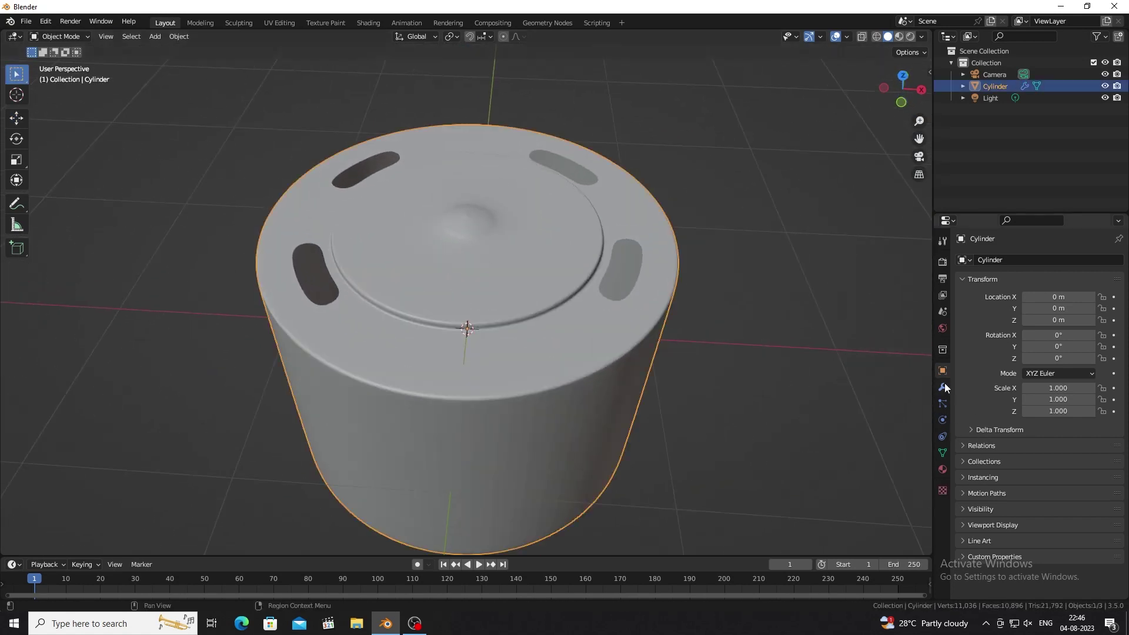
- Add a 0.04 m Solidify modifier and shade the housing smooth
click(942, 387)
click(984, 257)
click(899, 461)
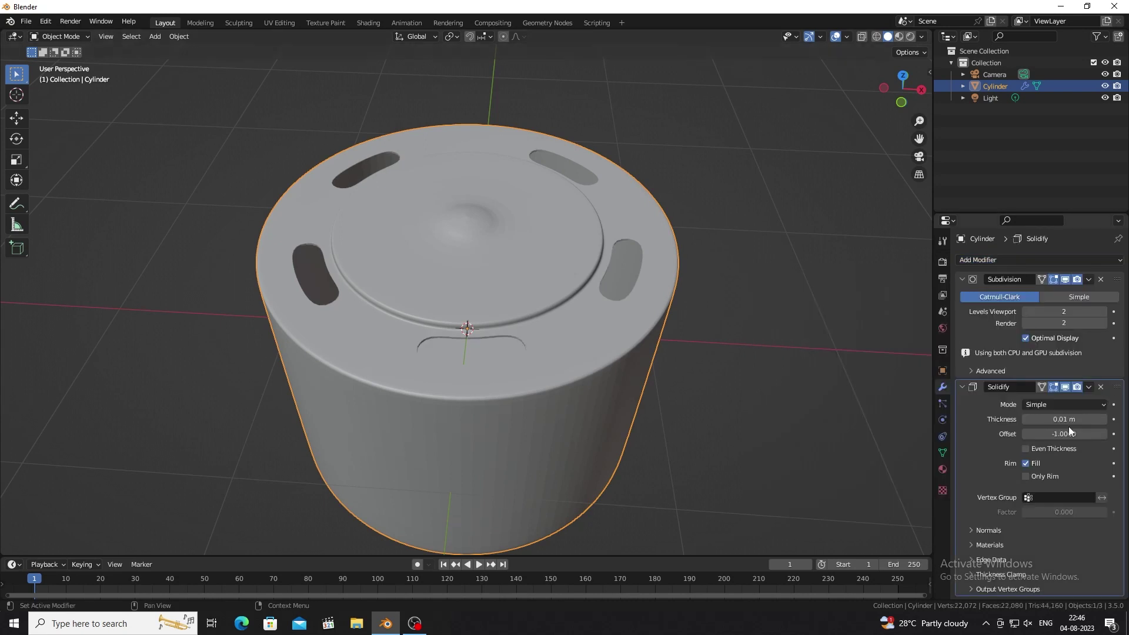
drag(1064, 405, 1076, 404)
right_click(535, 358)
click(535, 358)
click(942, 453)
click(975, 501)
- Bevel the centre edge loop, then view the housing from top view
mouse_move(906, 449)
middle_down()
mouse_move(464, 259)
mouse_move(465, 188)
middle_up()
scroll(464, 259, up, 3)
key(Tab)
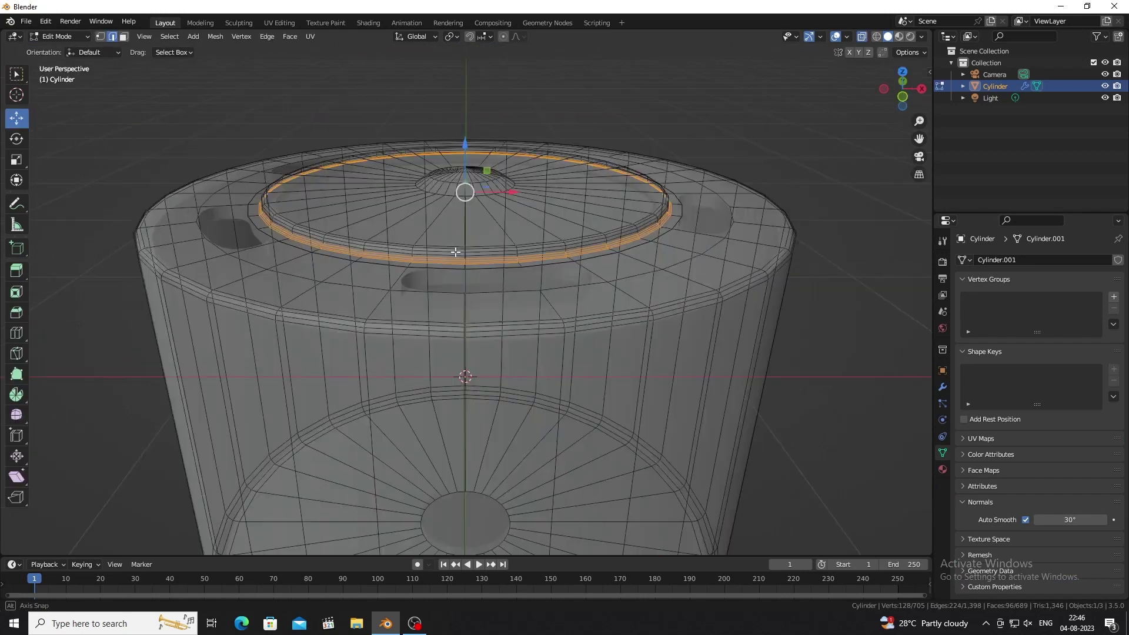
scroll(543, 208, up, 5)
key(ctrl+b)
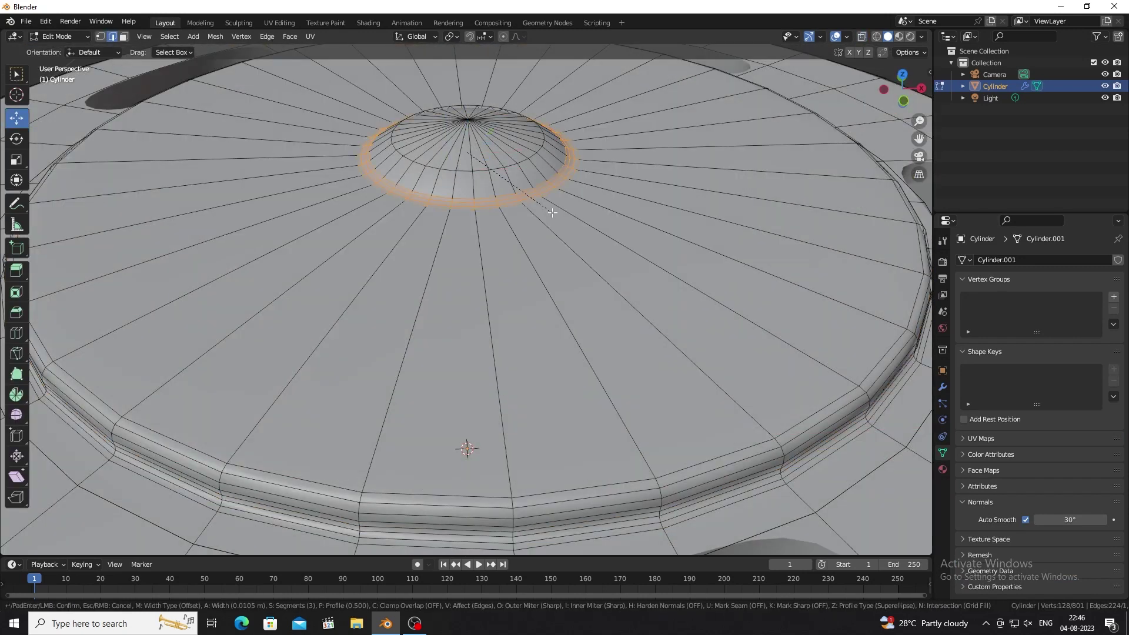
click(552, 213)
key(Tab)
scroll(545, 233, down, 1)
scroll(474, 257, down, 5)
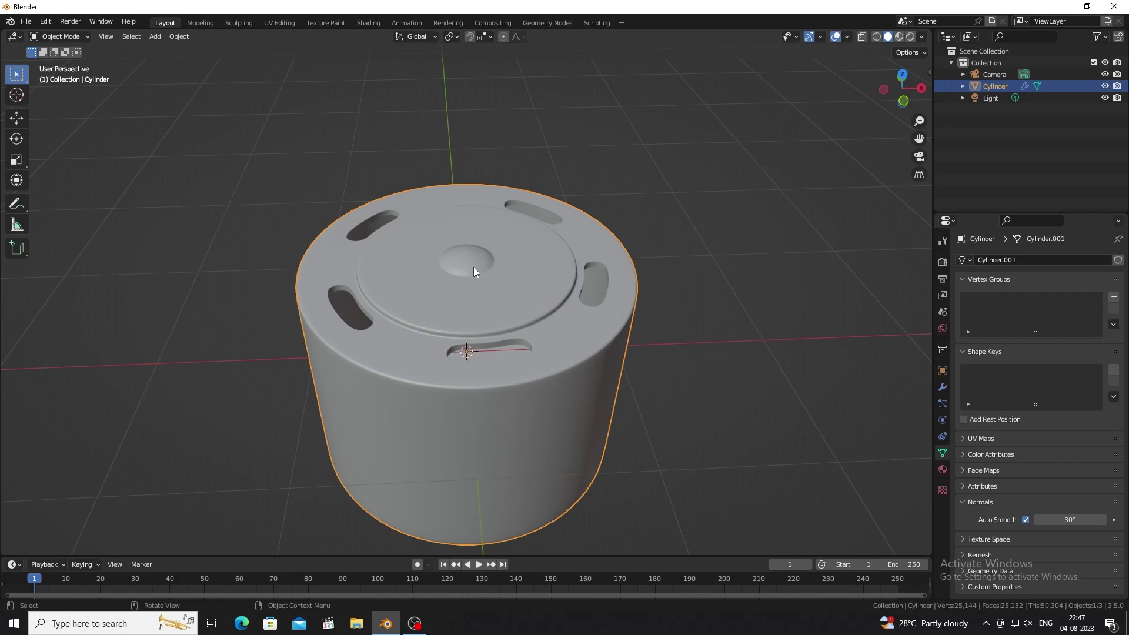
key(KP_7)
- Duplicate the housing's mid-height side edge loop and separate it into its own object
scroll(468, 267, up, 4)
scroll(496, 211, up, 1)
key(Tab)
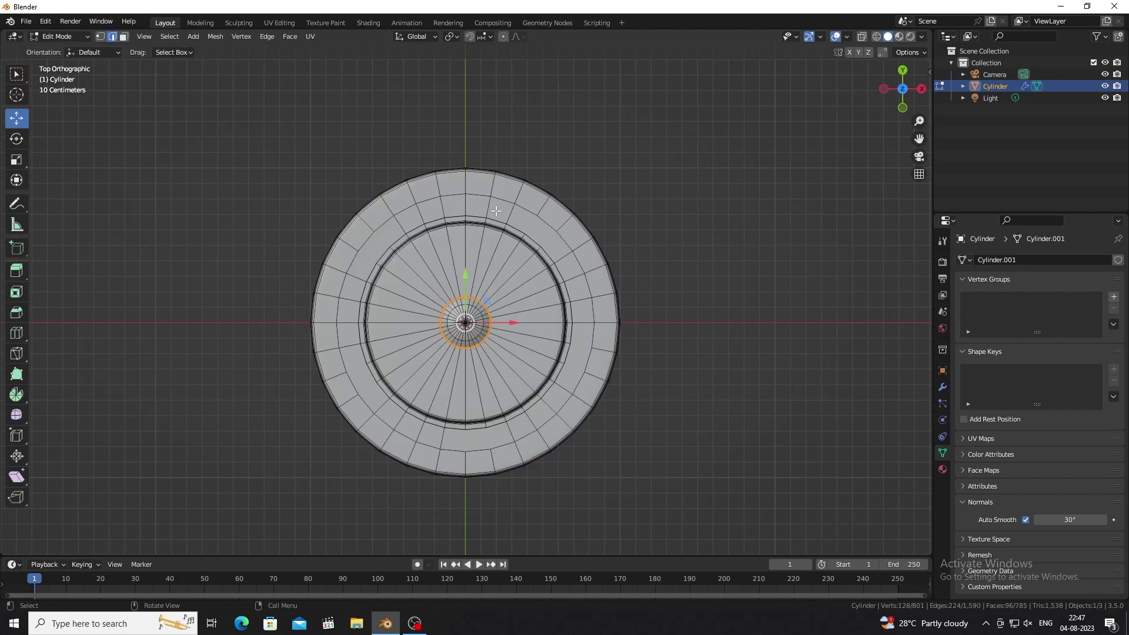
key(Tab)
scroll(439, 294, down, 1)
mouse_move(439, 294)
middle_down()
mouse_move(436, 277)
mouse_move(471, 382)
middle_up()
key(Tab)
alt+click(574, 435)
key(shift+d)
key(Escape)
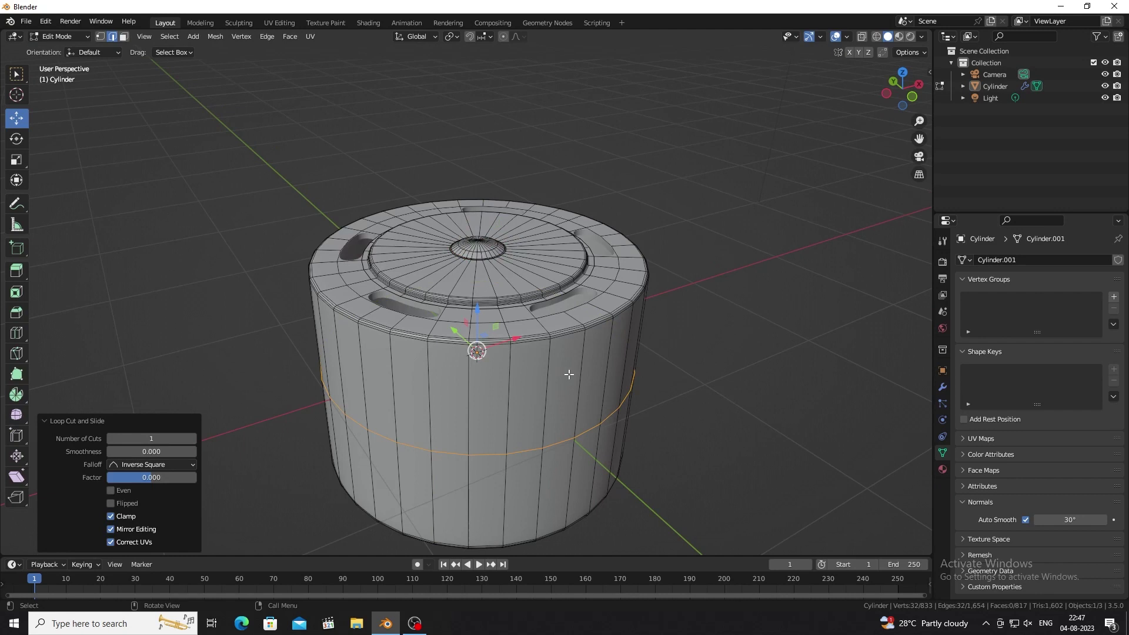
key(p)
click(569, 374)
key(Tab)
- Select the separated Cylinder.001 ring and orbit to inspect it from above
click(597, 429)
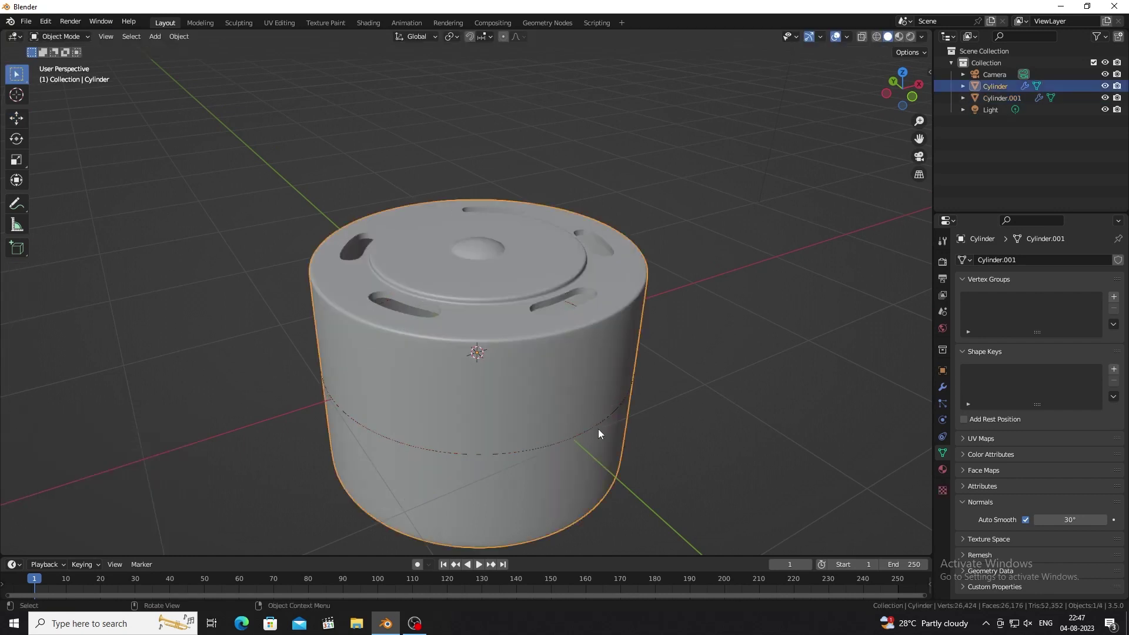
click(1001, 98)
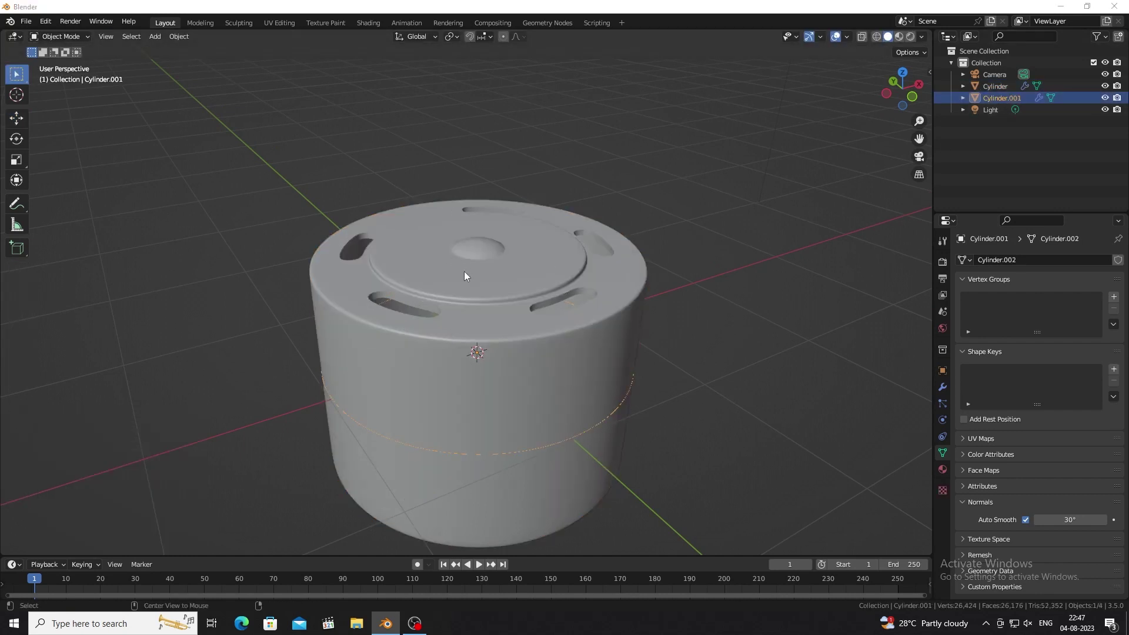
scroll(394, 316, down, 3)
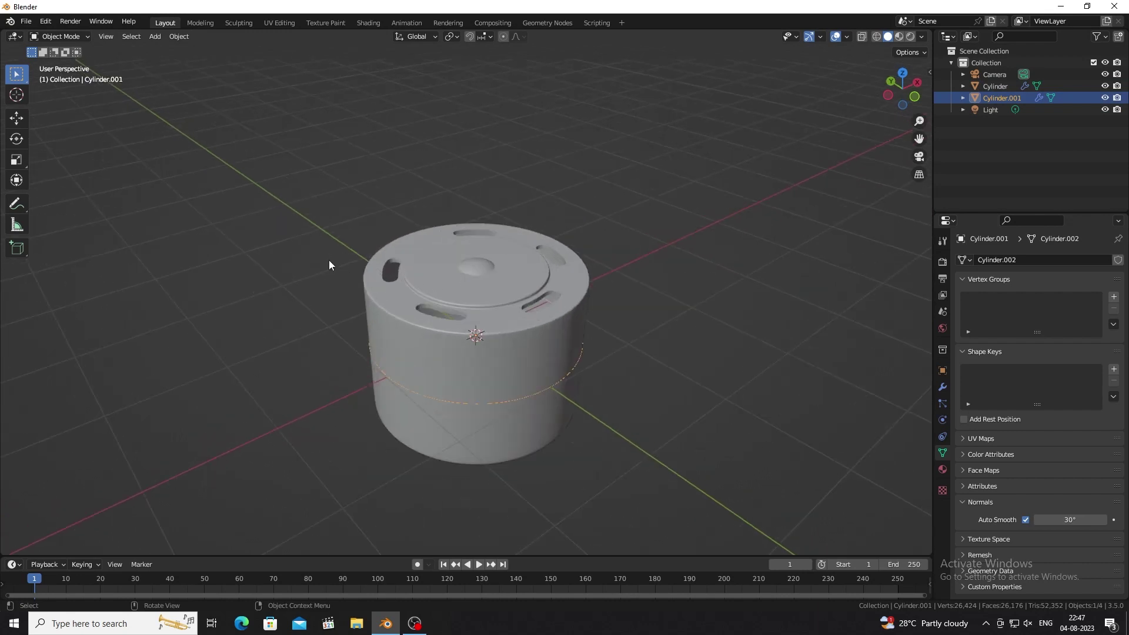
middle_drag(329, 260, 326, 297)
scroll(315, 313, up, 3)
- Extrude the ring's edges and scale them outward into a flat disc around the housing
middle_drag(447, 281, 415, 238)
scroll(415, 238, down, 3)
scroll(435, 281, up, 3)
key(Tab)
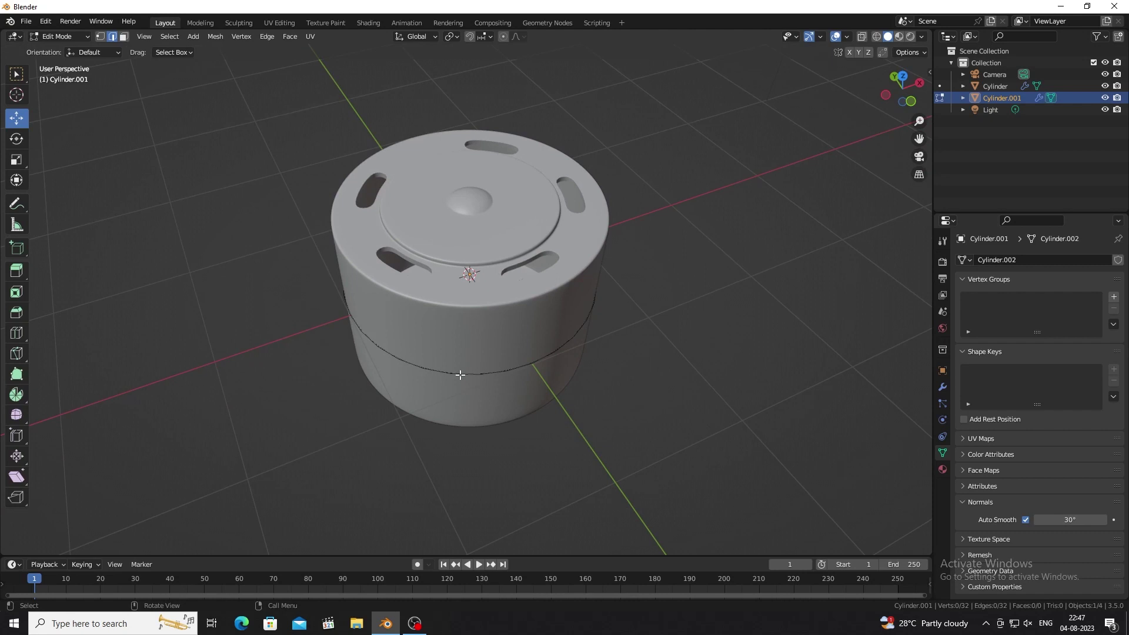
key(a)
key(e)
key(KP_7)
key(s)
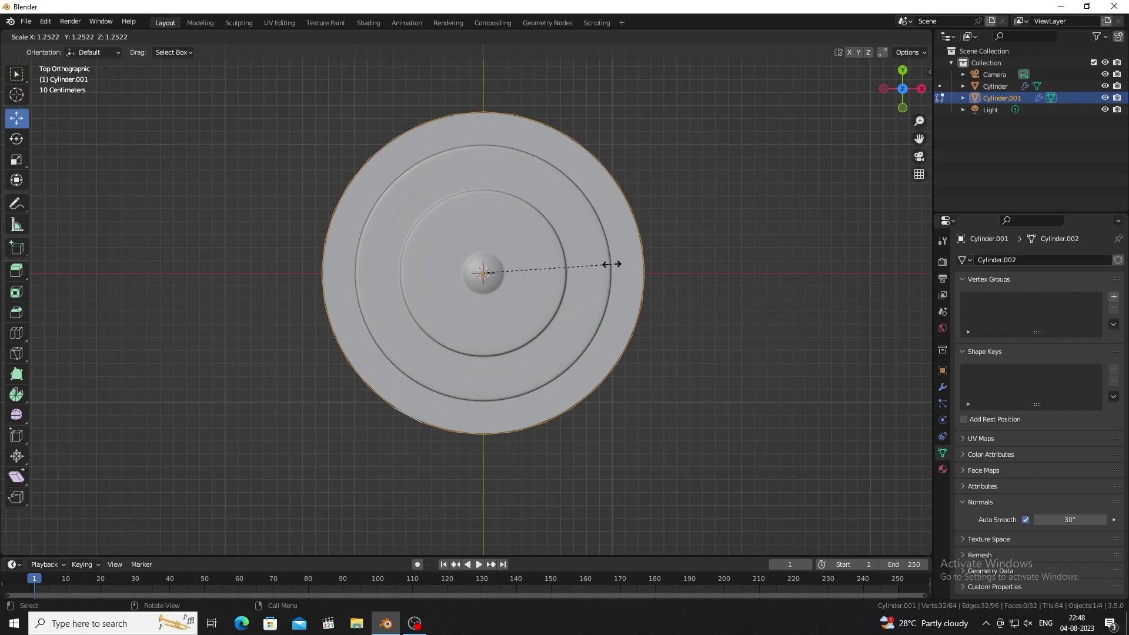
click(611, 264)
- Proportionally scale the top and right rim vertices outward so the rim bulges into four points
click(720, 201)
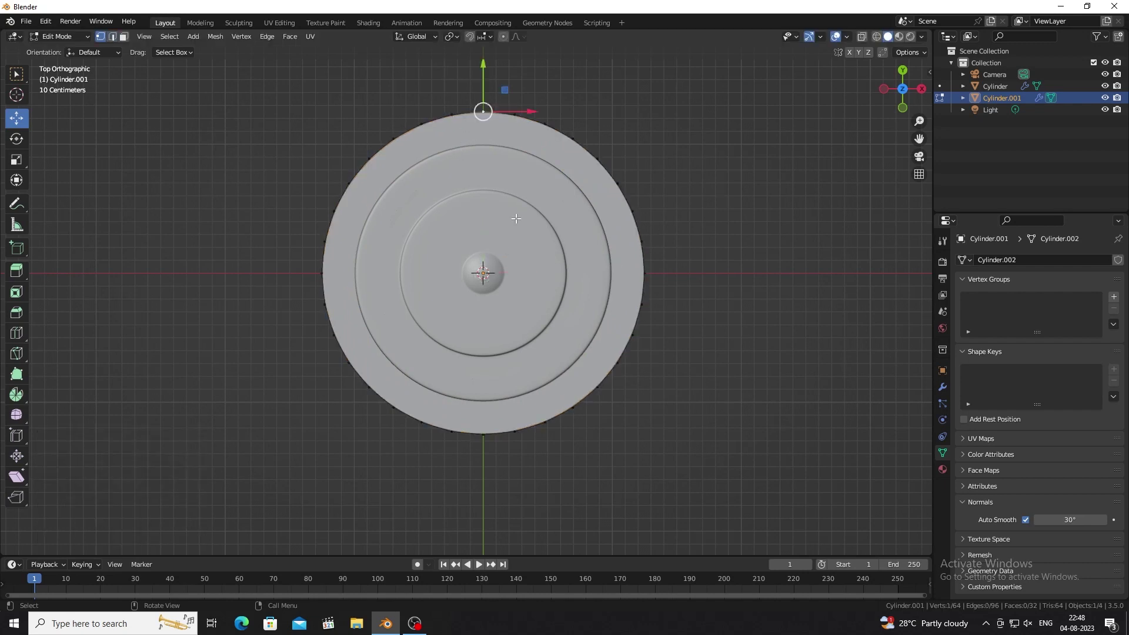
key(s)
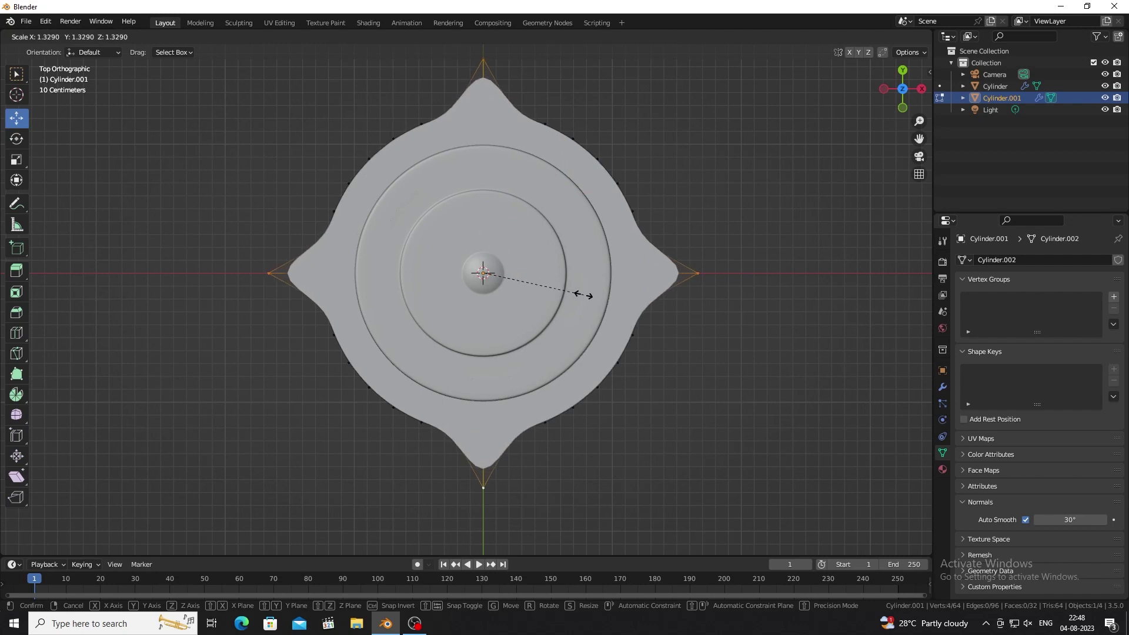
right_click(584, 296)
right_click(494, 113)
click(468, 117)
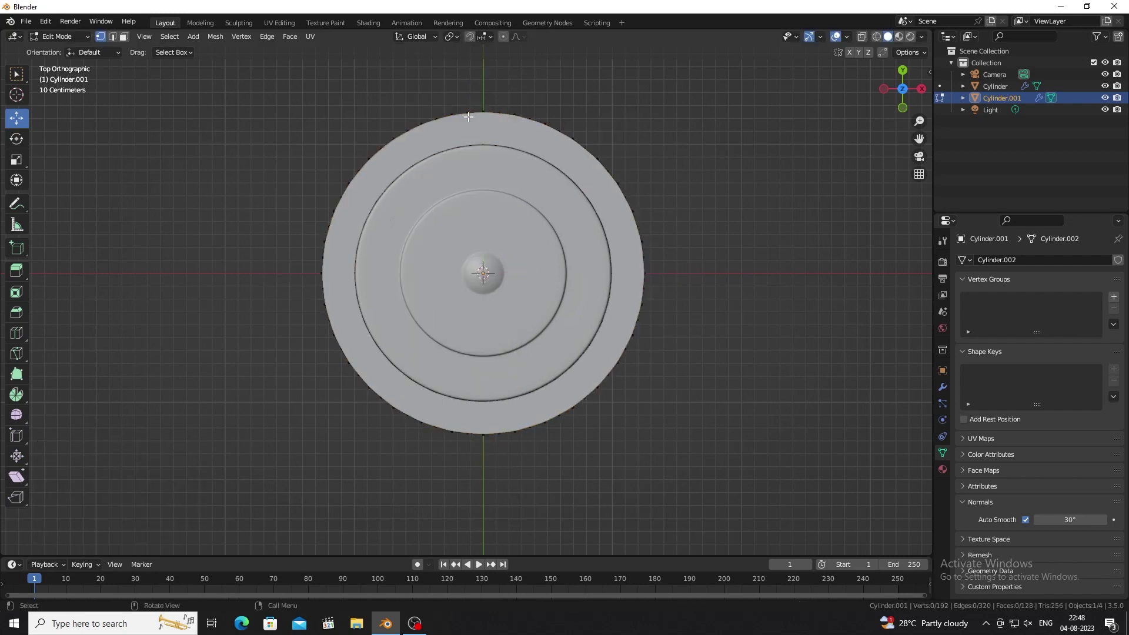
shift+click(646, 281)
key(s)
scroll(599, 184, down, 2)
scroll(599, 184, up, 2)
scroll(605, 181, up, 2)
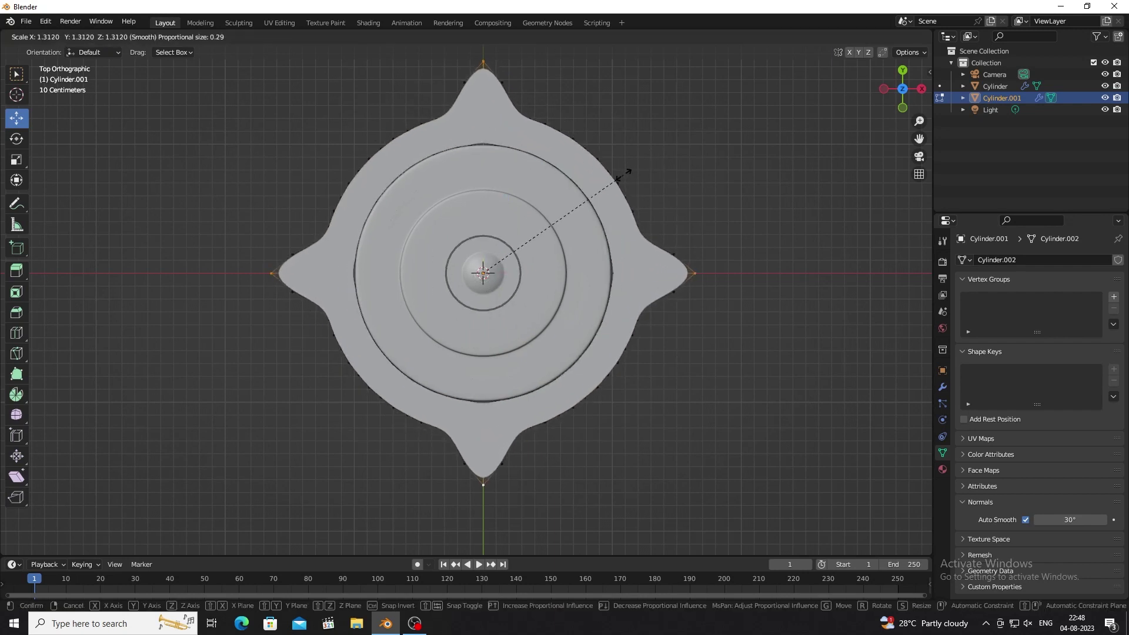
click(616, 176)
- Round off the bottom, left and right lobes with further proportional scaling
click(530, 245)
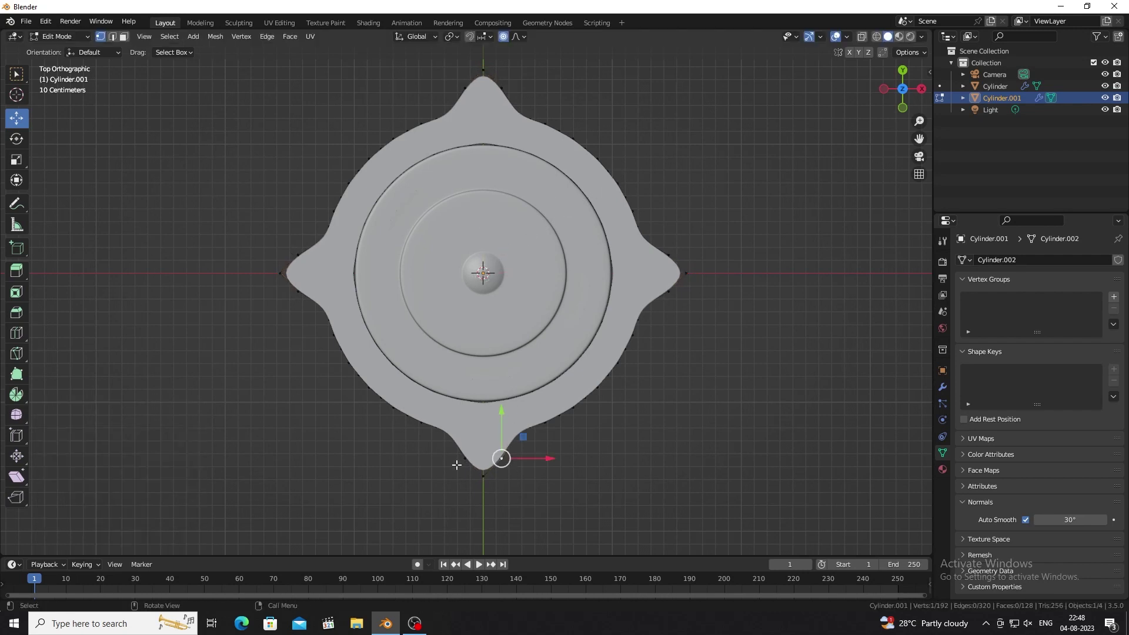
key(s)
click(751, 96)
click(668, 255)
key(s)
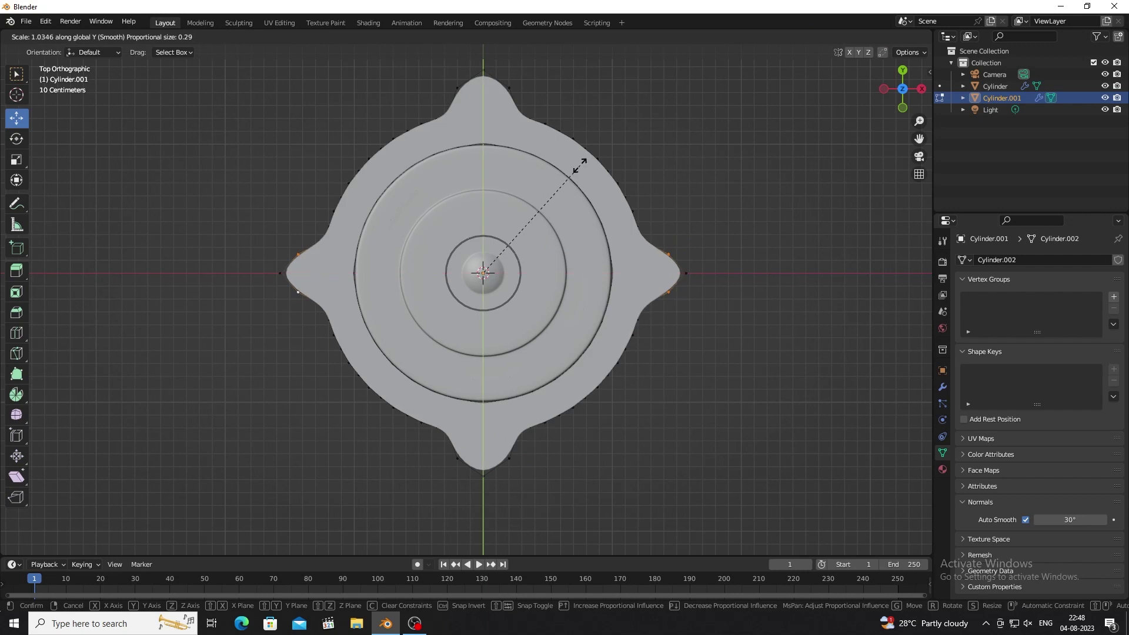
click(659, 144)
key(Tab)
click(659, 114)
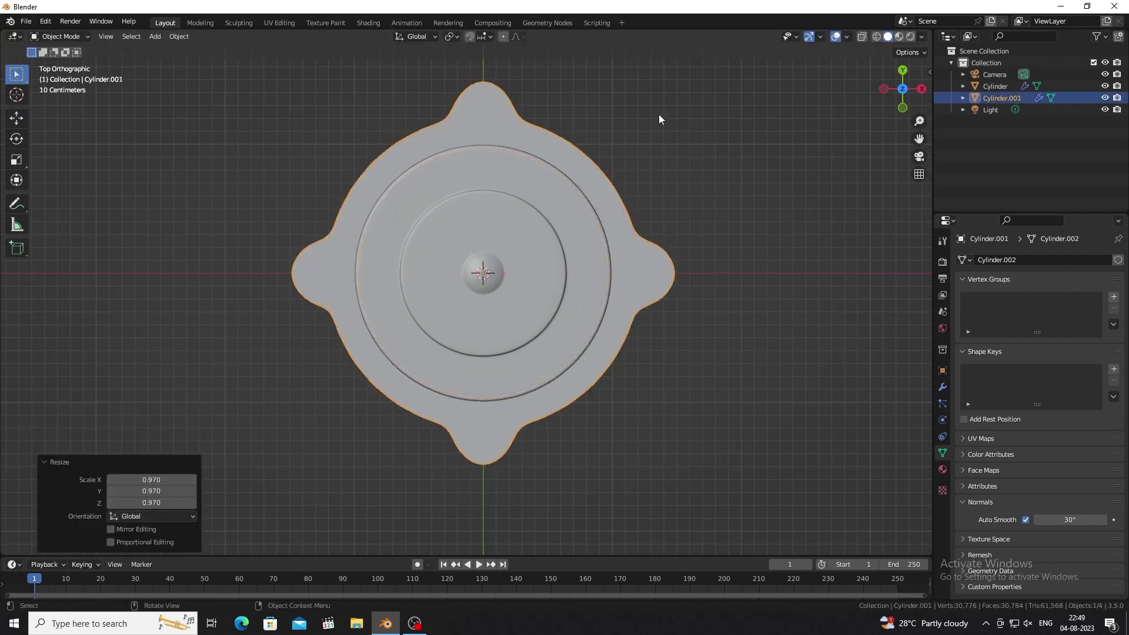
middle_drag(659, 114, 443, 189)
- Enlarge the lobed flange's edge loop to 1.023 with proportional falloff in see-through edge mode
scroll(412, 281, up, 3)
middle_drag(412, 281, 407, 305)
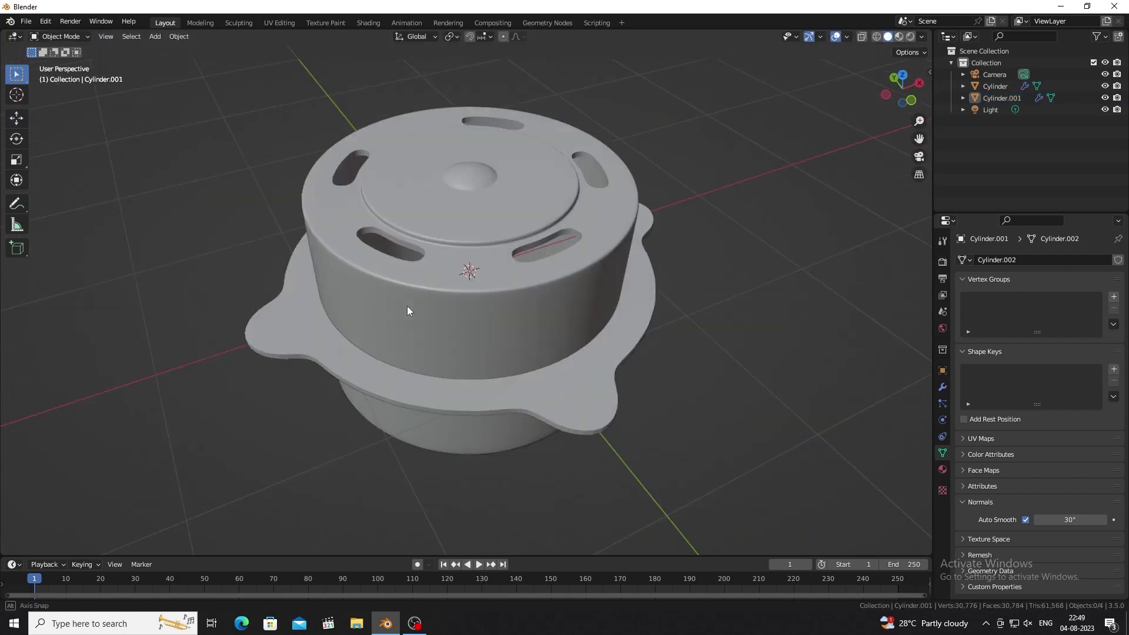
scroll(262, 337, up, 4)
click(262, 337)
mouse_move(262, 337)
middle_down()
mouse_move(345, 354)
mouse_move(473, 348)
middle_up()
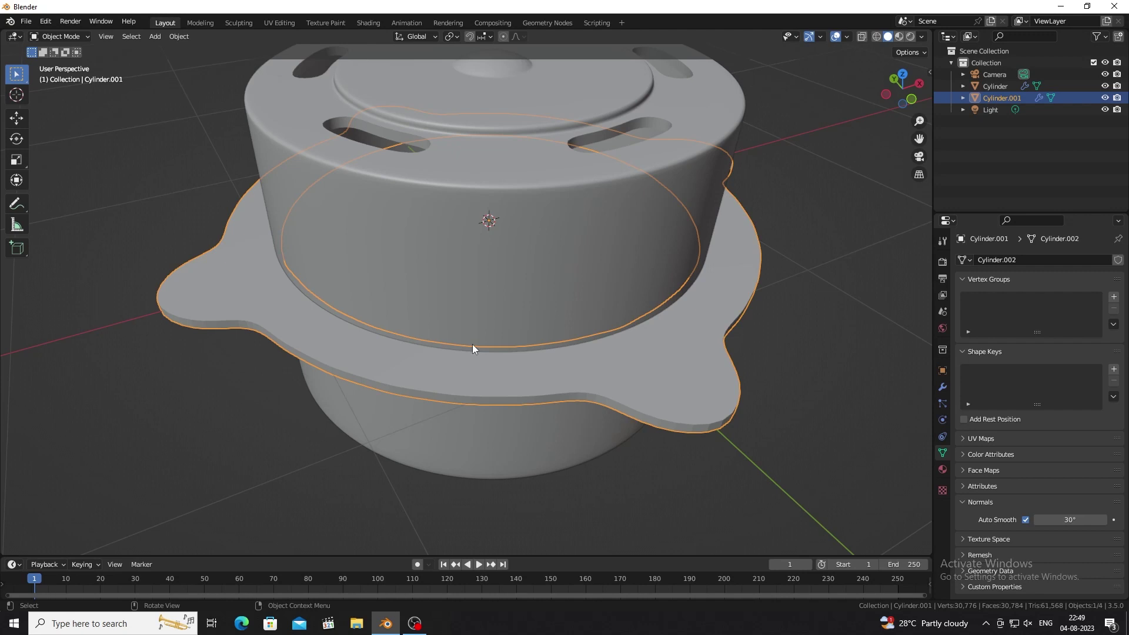
key(Tab)
key(2)
key(alt+z)
key(alt+z)
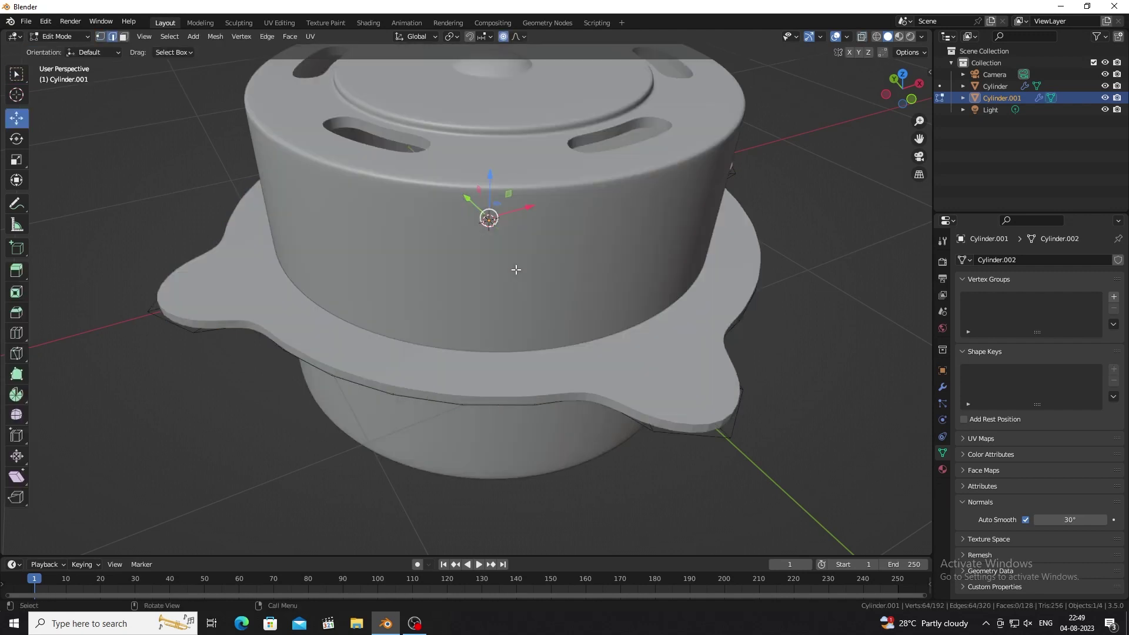
key(s)
click(517, 270)
- Discard an extra scale and delete the flange's Solidify modifier
key(s)
key(Escape)
key(Tab)
scroll(517, 334, down, 5)
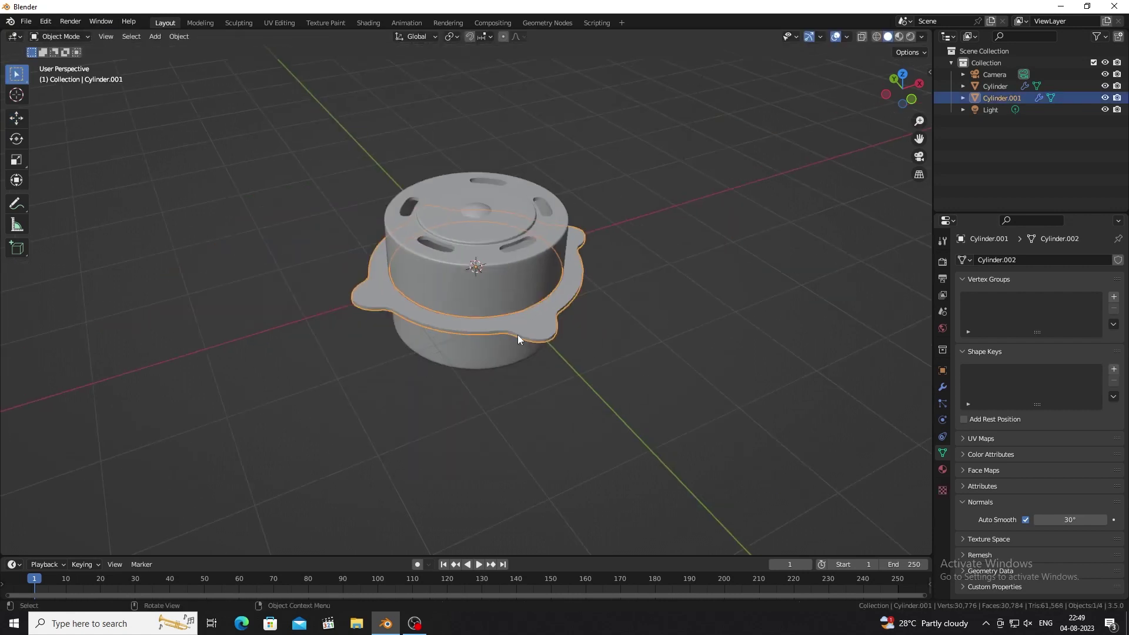
scroll(512, 335, up, 4)
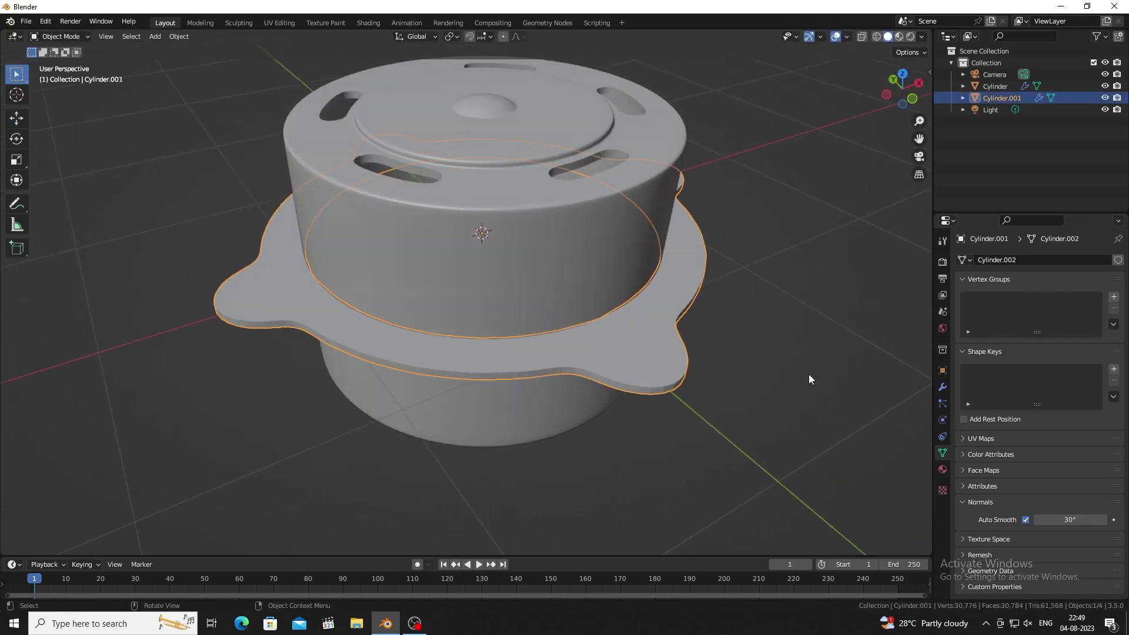
click(942, 386)
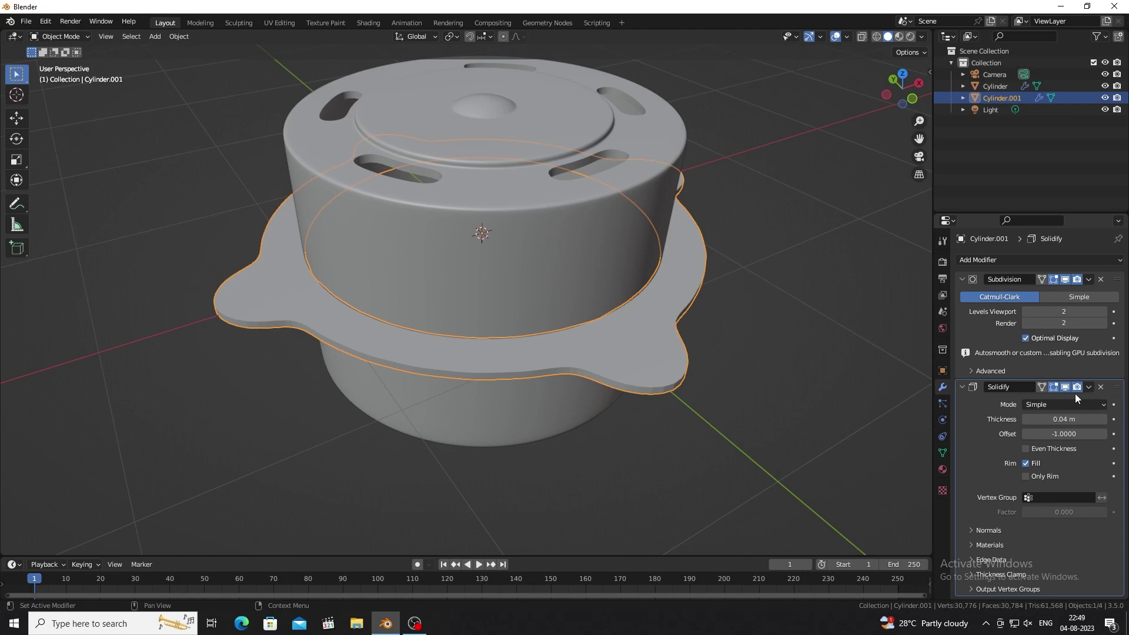
key(ctrl+x)
- Extrude the flange's outer edge loop 0.07256 m down along Z into a thick rim
key(Tab)
alt+click(459, 378)
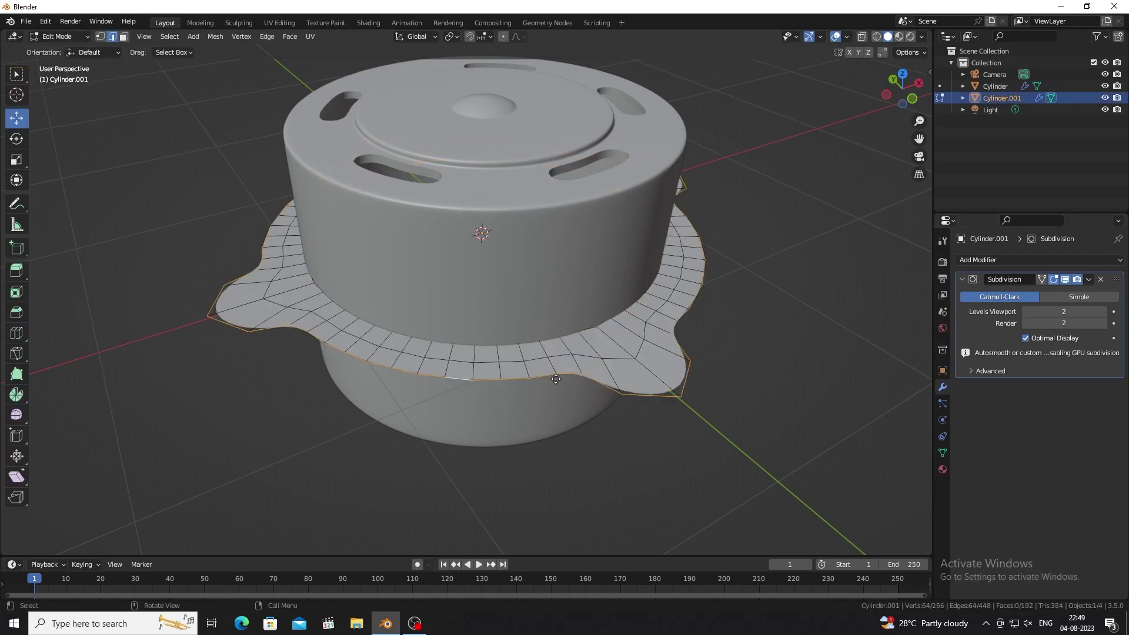
key(e)
key(z)
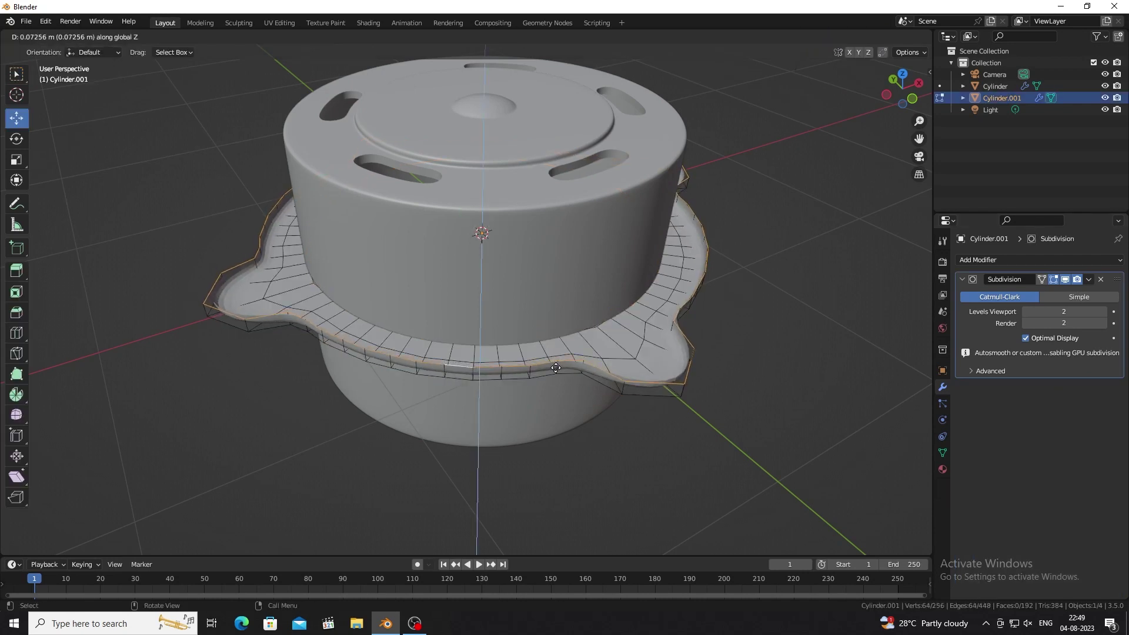
click(556, 371)
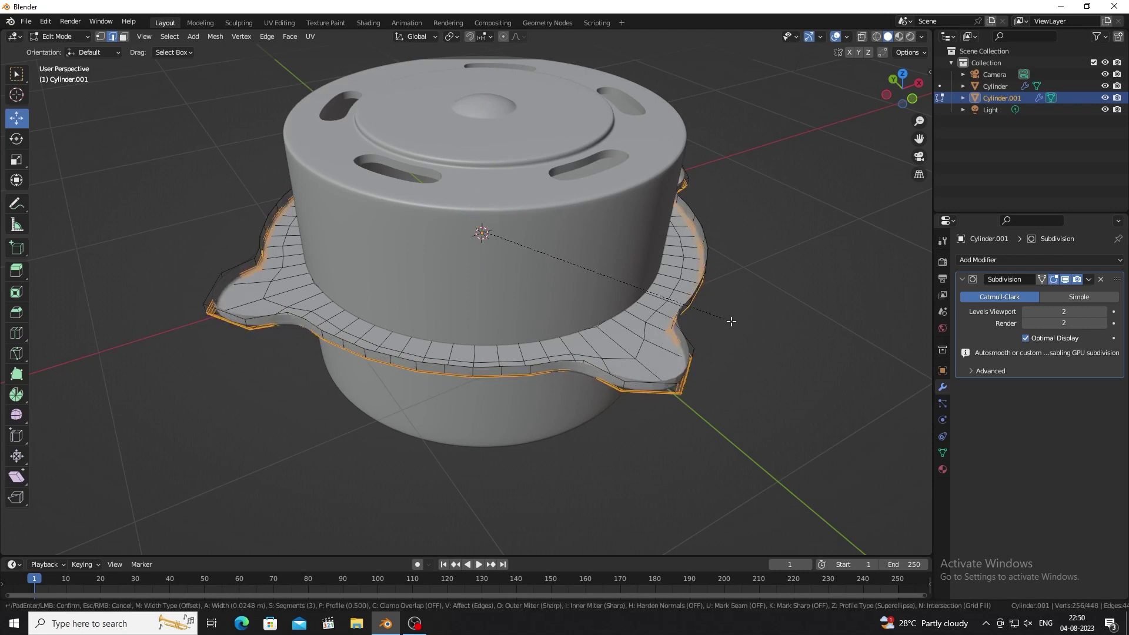
key(Tab)
key(ctrl+a)
click(573, 316)
mouse_move(573, 316)
middle_down()
mouse_move(555, 393)
mouse_move(577, 348)
middle_up()
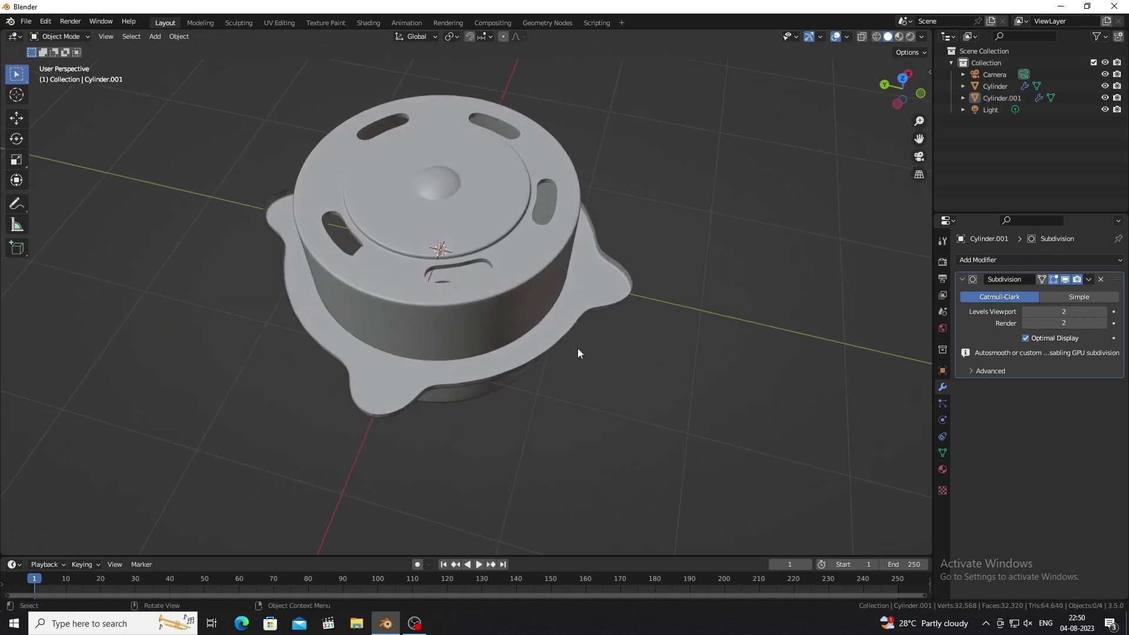
scroll(466, 347, down, 5)
- Save the project to the Documents folder under the name Fun.blend
key(ctrl+s)
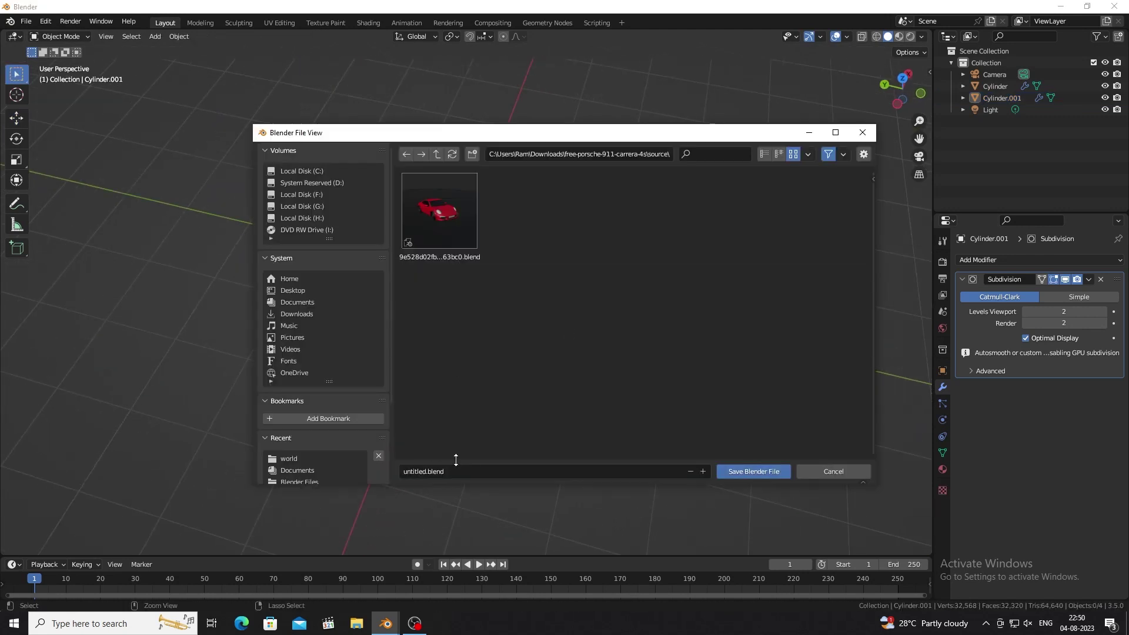
click(435, 153)
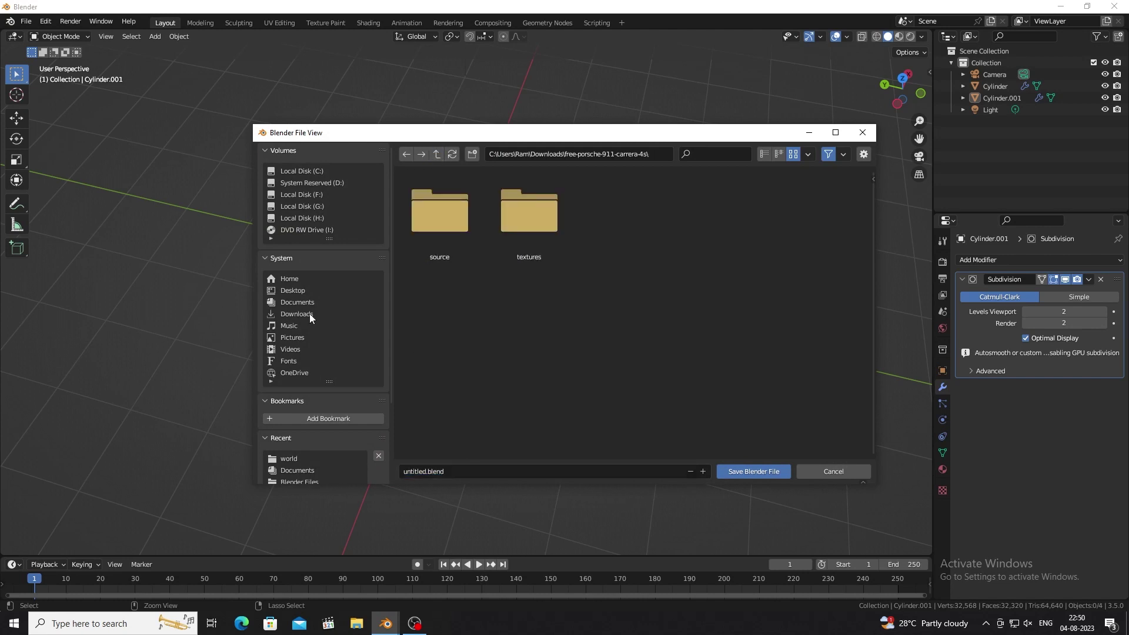
click(296, 301)
click(476, 469)
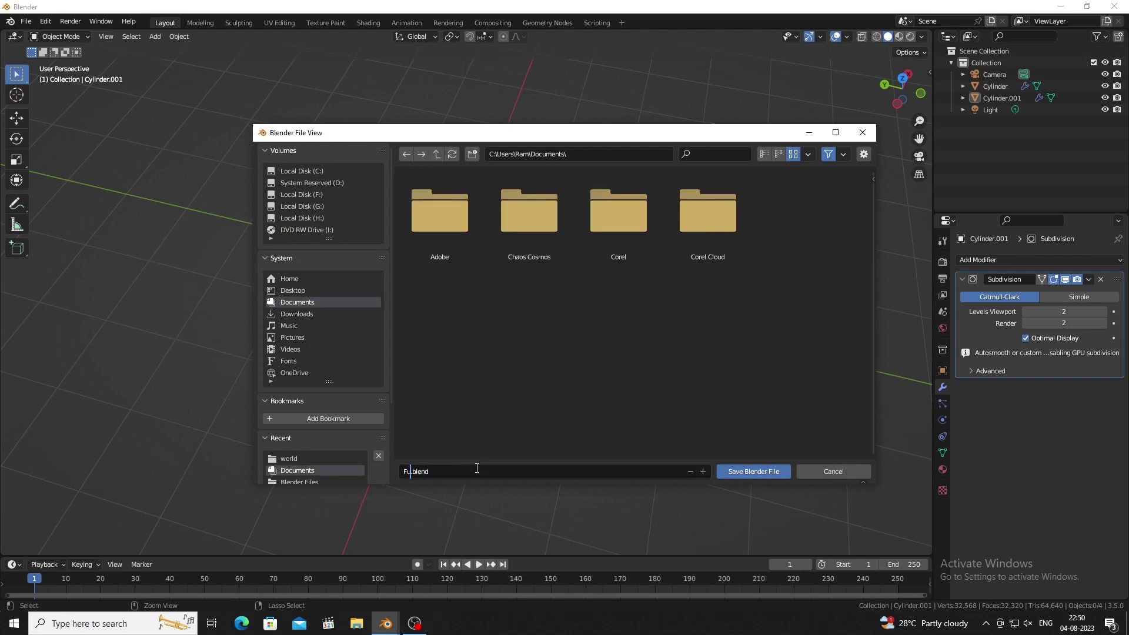
key(Return)
mouse_move(462, 344)
middle_down()
mouse_move(344, 333)
mouse_move(375, 291)
middle_up()
scroll(346, 325, up, 2)
- Add a plane, narrow it along X, and move the strip onto the flange's top lobe
key(alt+a)
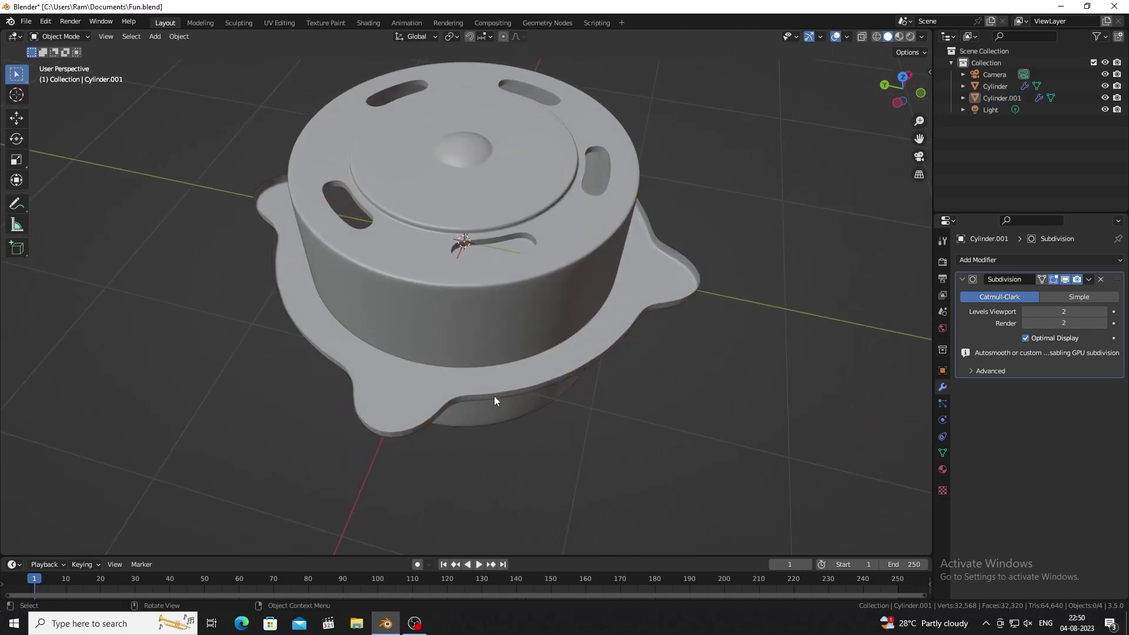
middle_drag(491, 396, 404, 416)
key(KP_7)
scroll(404, 416, down, 4)
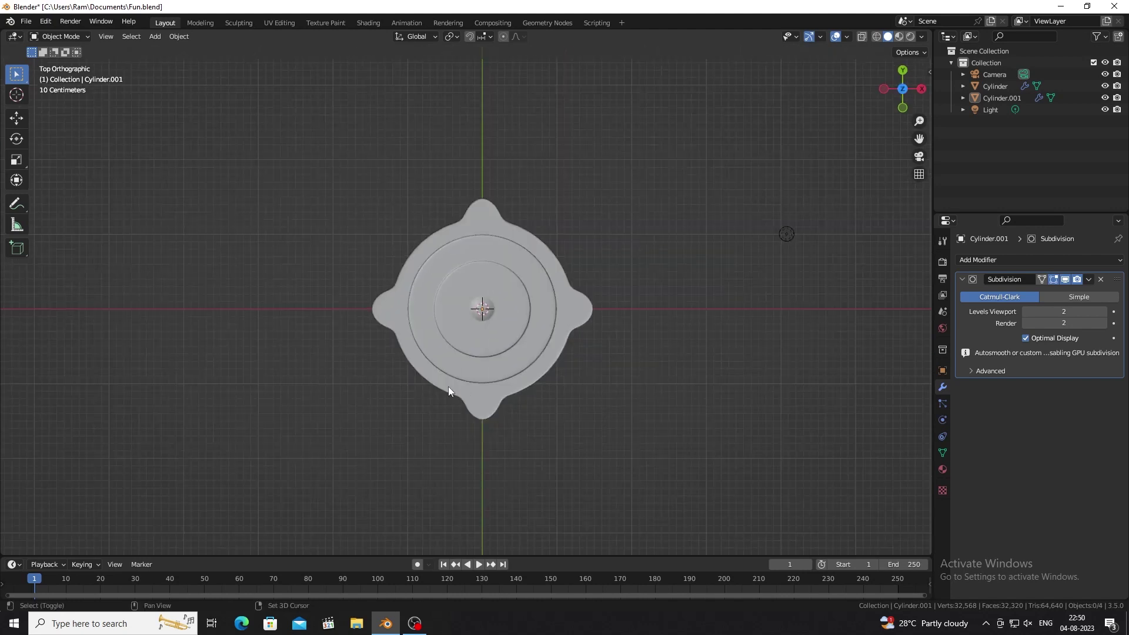
scroll(487, 276, up, 2)
click(154, 35)
click(265, 49)
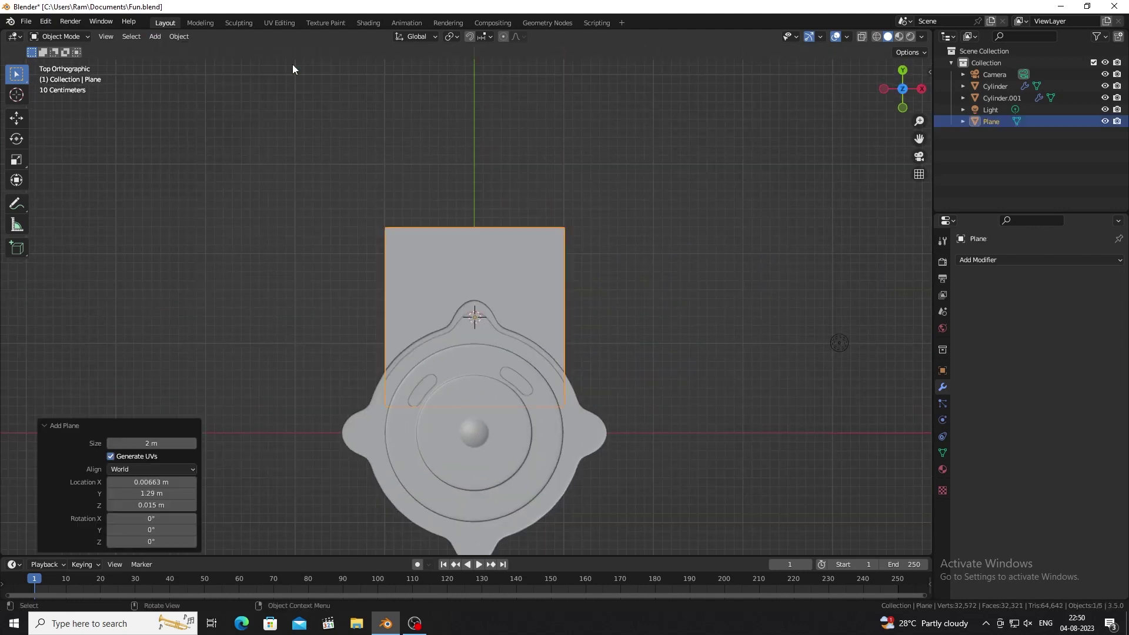
key(s)
key(x)
click(499, 270)
click(14, 121)
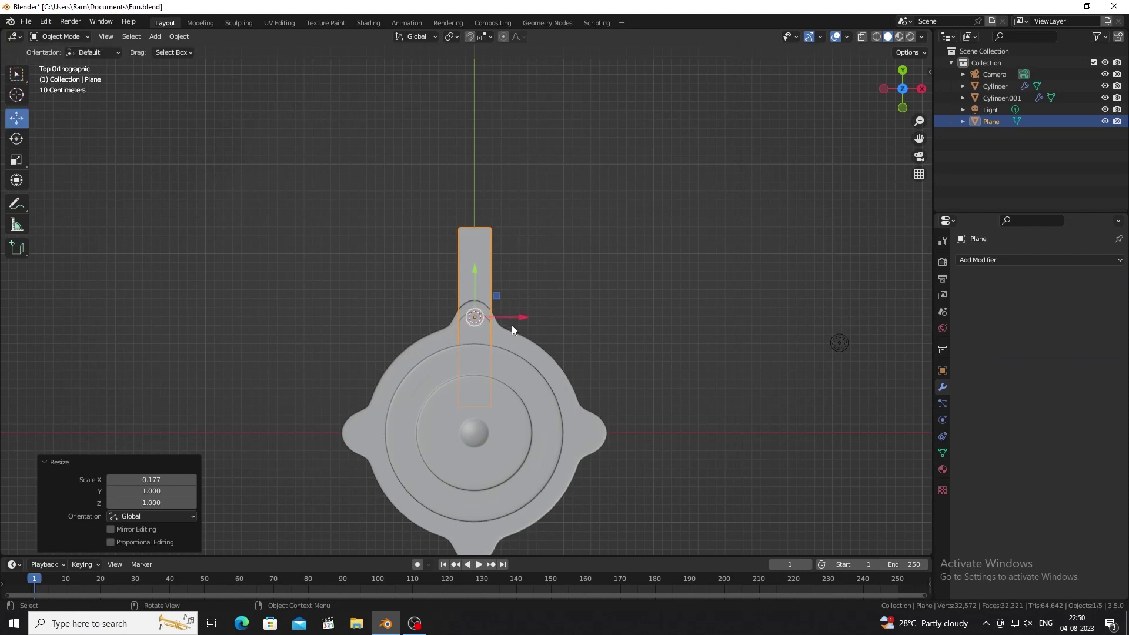
drag(475, 272, 475, 196)
mouse_move(429, 259)
middle_down()
mouse_move(428, 247)
mouse_move(206, 181)
mouse_move(378, 253)
mouse_move(376, 241)
middle_up()
scroll(376, 241, up, 2)
- Loop-cut the strip and lower its end face to bend it downward
key(Tab)
key(ctrl+r)
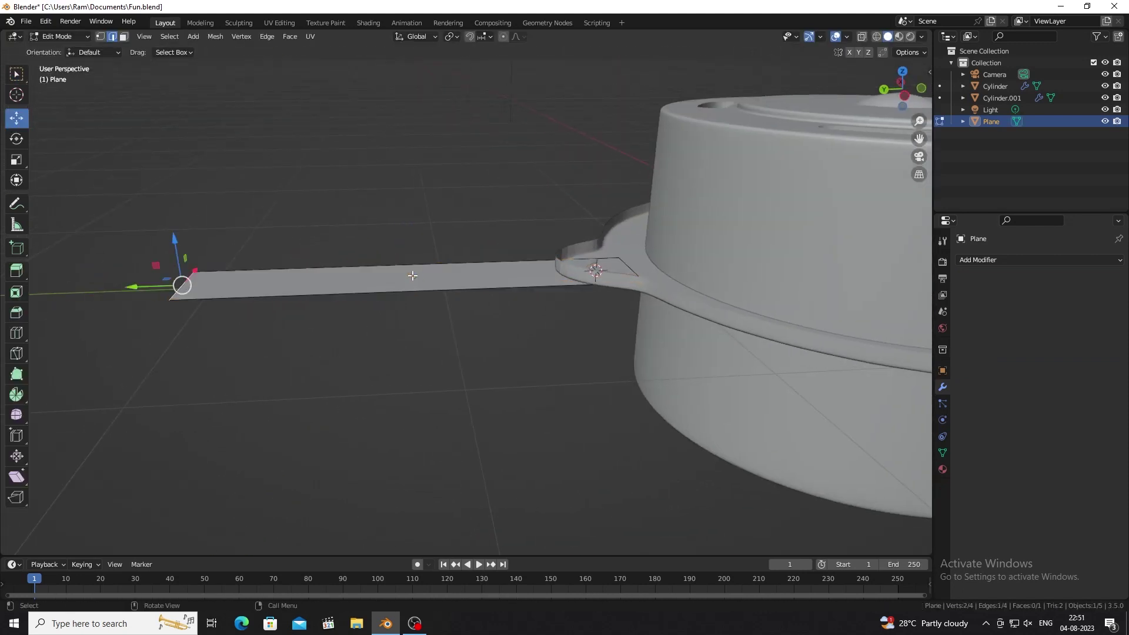
click(180, 282)
right_click(122, 187)
shift+middle_drag(231, 361, 227, 340)
drag(456, 256, 276, 260)
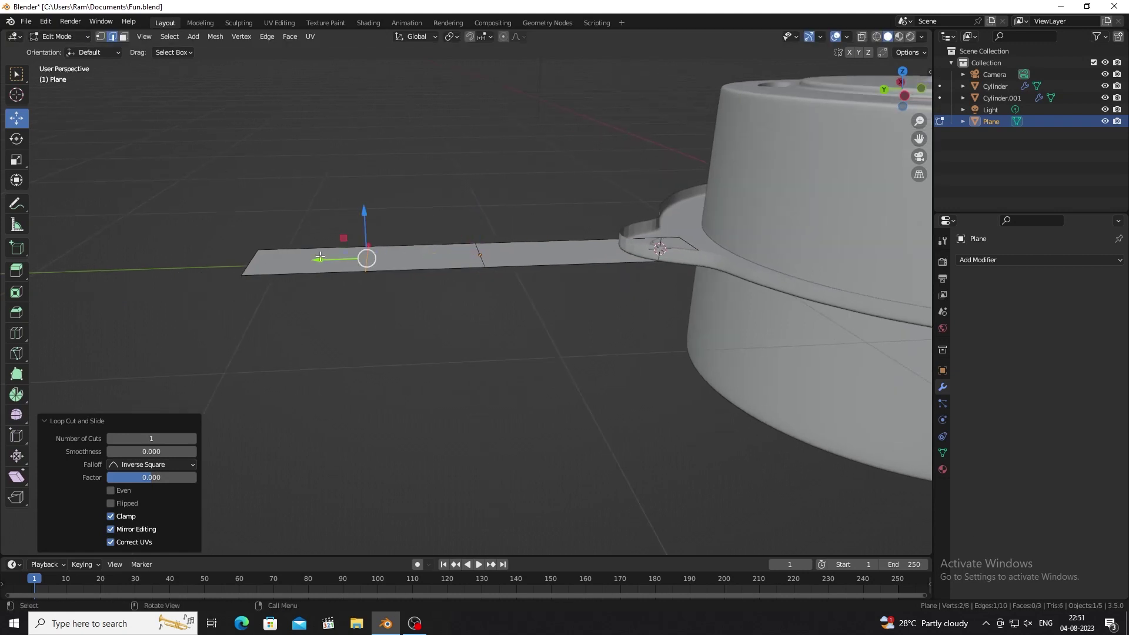
key(3)
click(275, 260)
drag(292, 213, 282, 363)
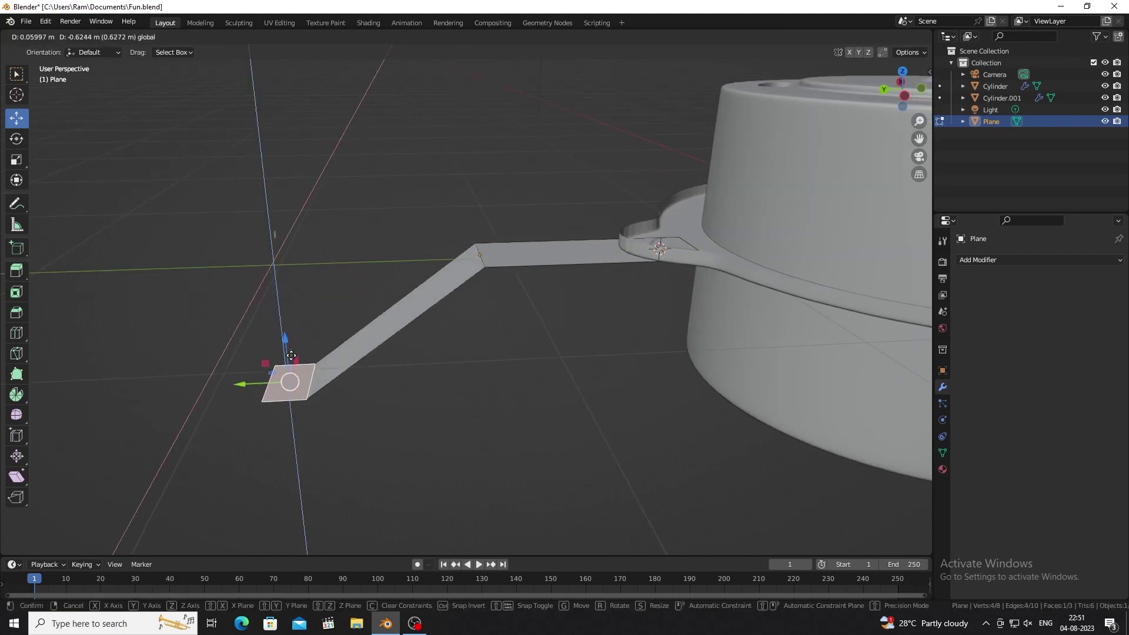
click(495, 256)
key(Tab)
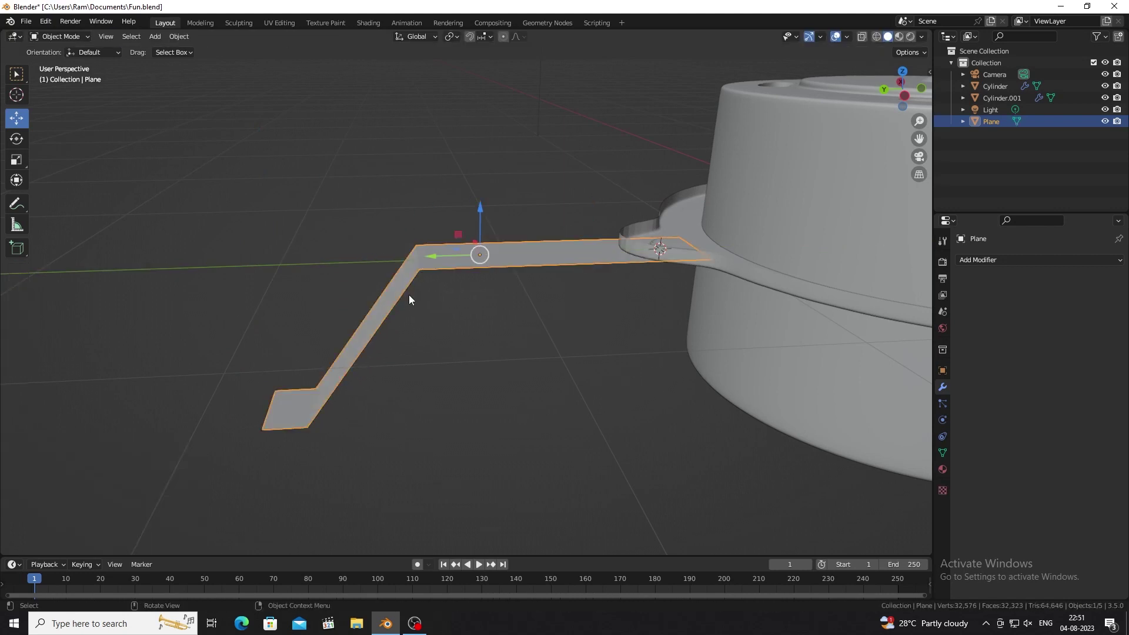
- Add a level-2 Subdivision Surface, bevel the bend edges, and slide the end edge
key(ctrl+2)
key(Tab)
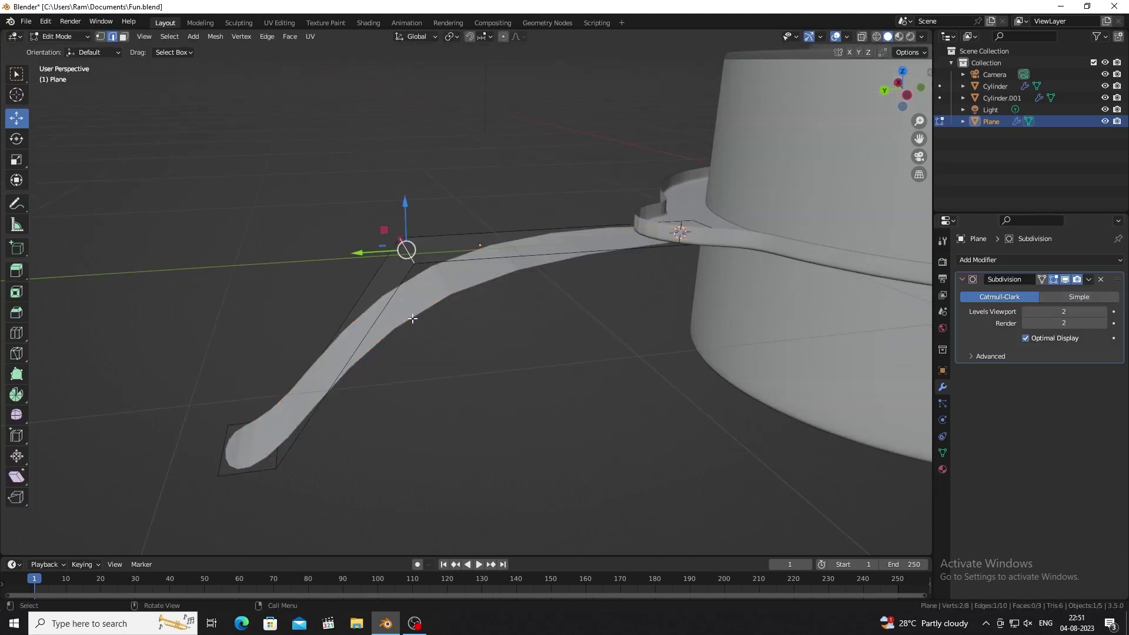
key(ctrl+b)
click(503, 235)
click(275, 450)
key(ctrl+b)
click(254, 418)
key(ctrl+z)
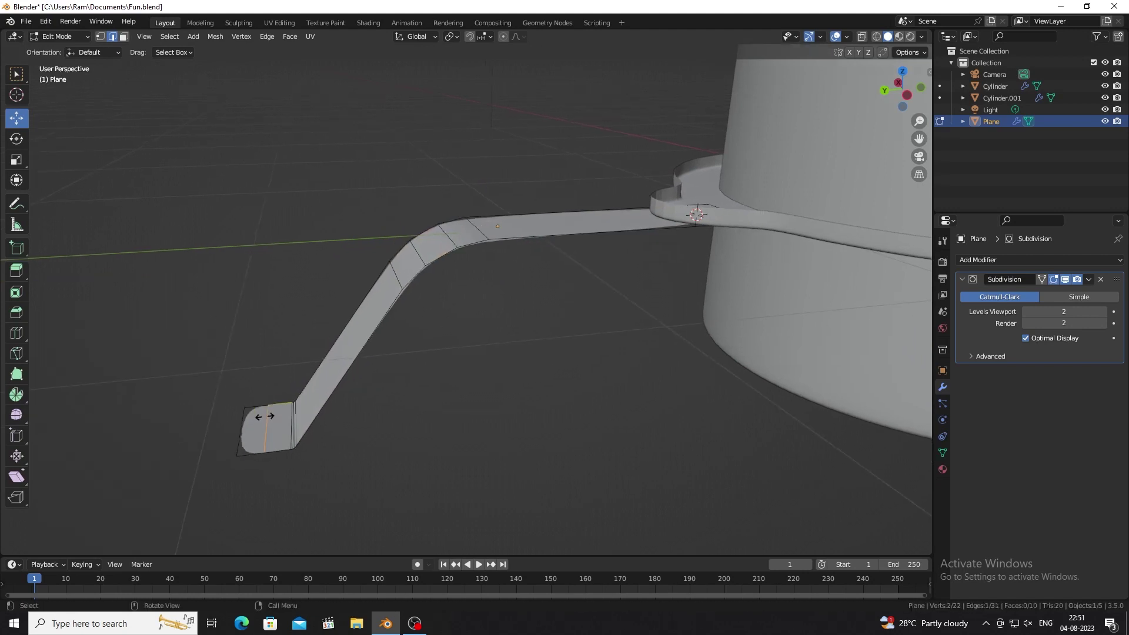
key(g)
key(g)
click(243, 421)
- Add a lengthwise loop cut slid toward the strip's edge, then shade it smooth
middle_drag(243, 421, 459, 235)
key(ctrl+r)
click(462, 233)
click(502, 232)
key(g)
key(g)
click(397, 235)
key(Tab)
middle_drag(577, 259, 444, 246)
click(444, 242)
scroll(495, 274, up, 3)
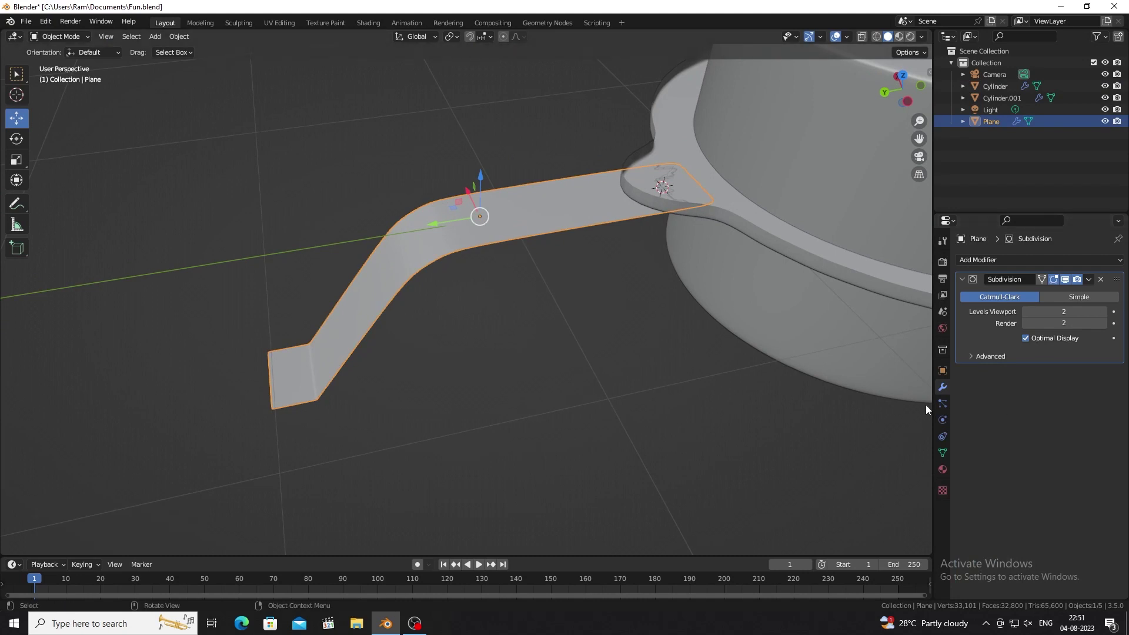
- Add a Solidify modifier above Subdivision and slide an edge of the handle
click(989, 260)
click(882, 464)
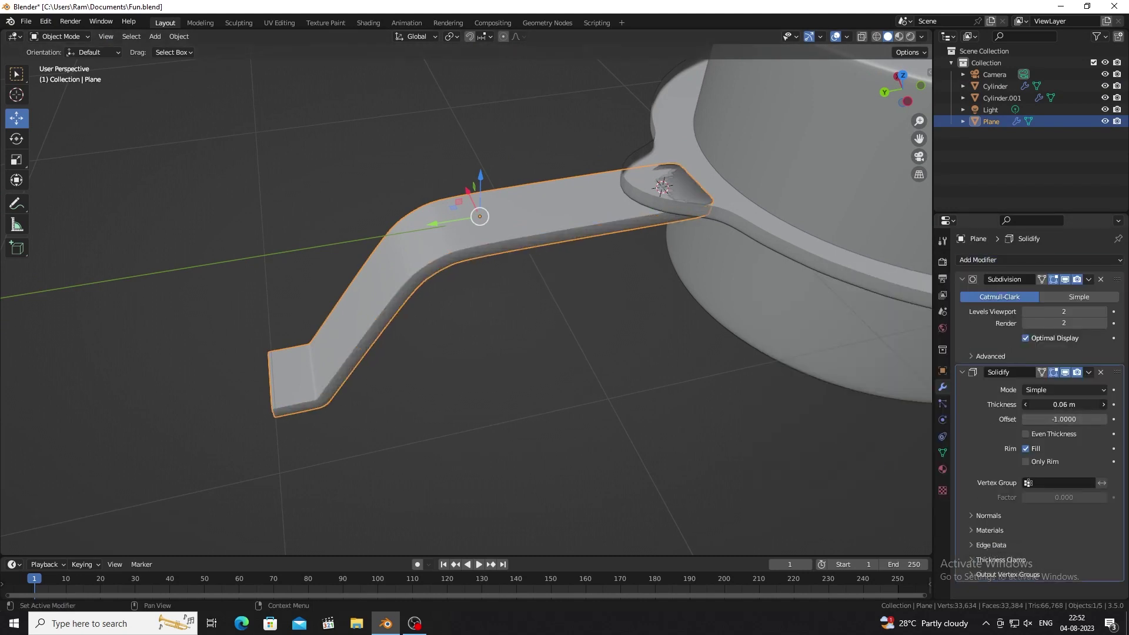
drag(1117, 372, 1117, 279)
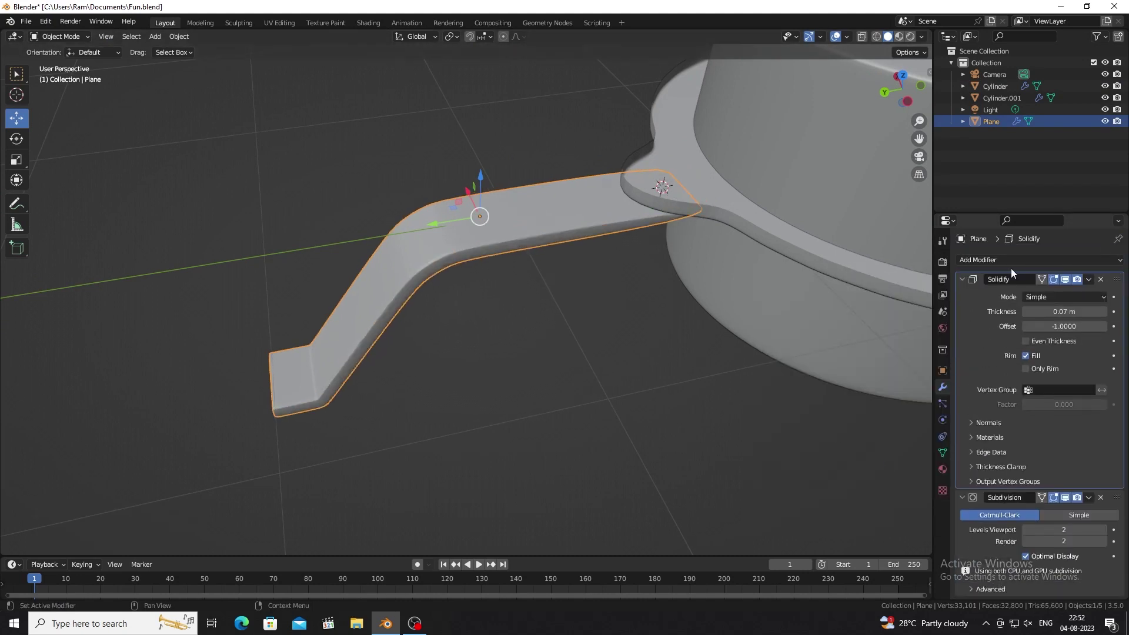
mouse_move(471, 231)
middle_down()
mouse_move(607, 261)
mouse_move(265, 318)
middle_up()
key(Tab)
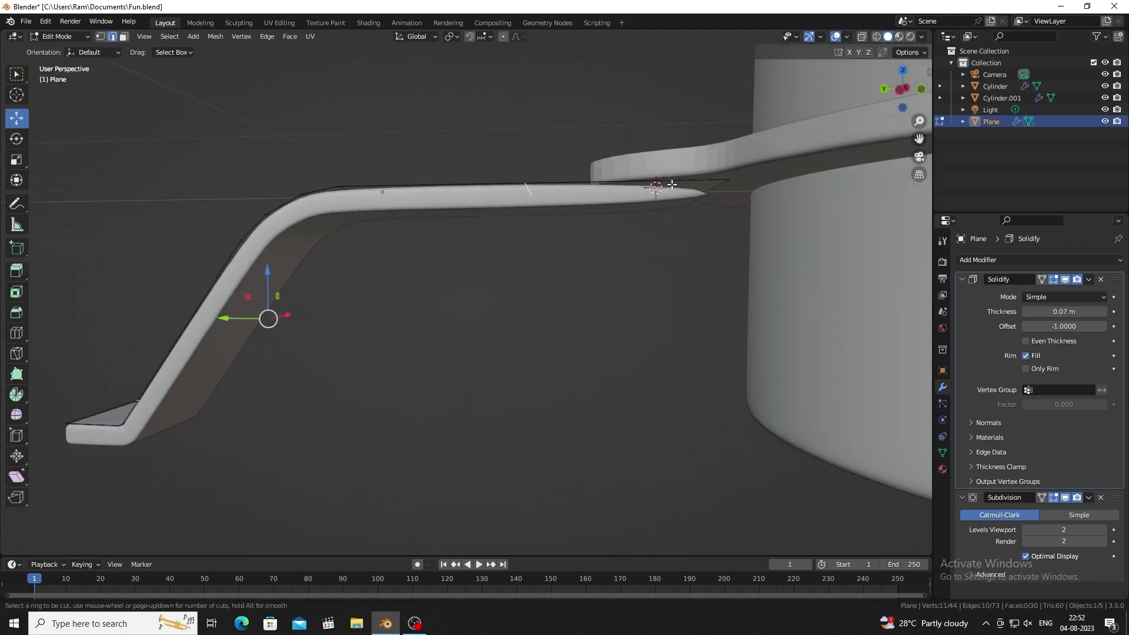
key(g)
key(g)
click(862, 180)
key(Tab)
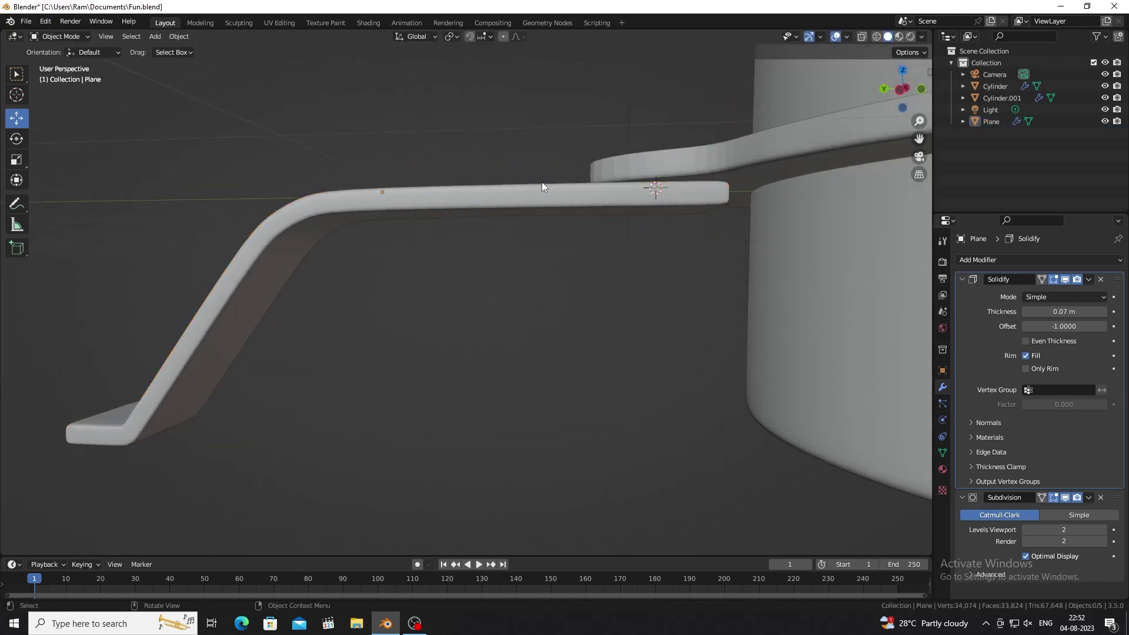
- Set the Solidify thickness to 0.06 m and save the file
drag(1067, 312, 1055, 313)
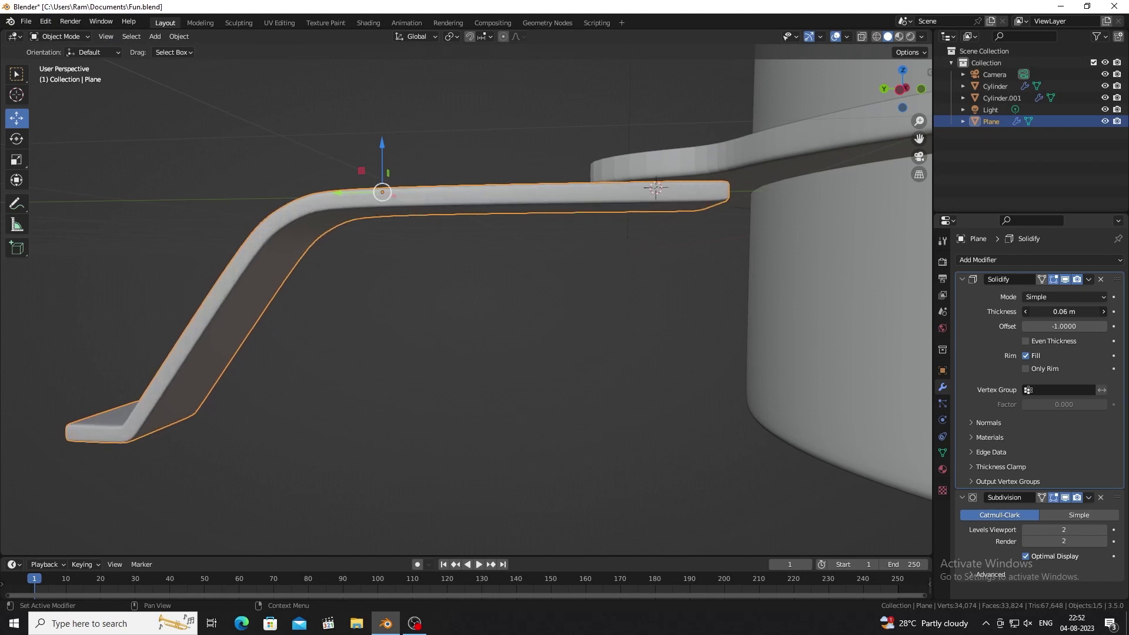
scroll(616, 397, down, 3)
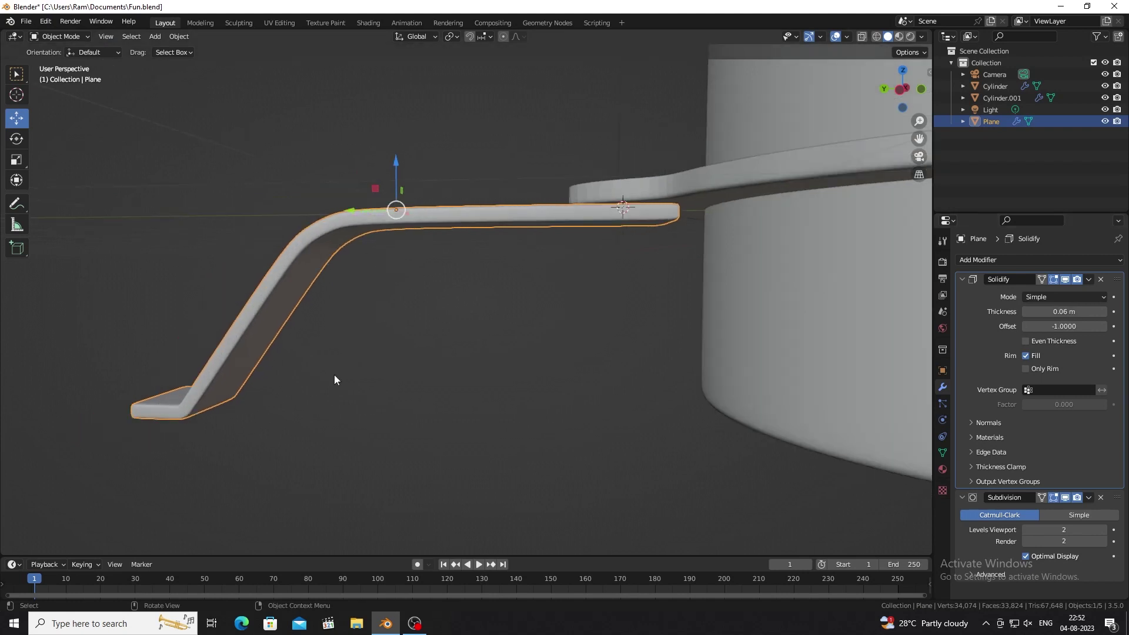
scroll(334, 375, down, 4)
mouse_move(341, 356)
middle_down()
mouse_move(382, 339)
mouse_move(380, 358)
mouse_move(499, 388)
middle_up()
click(442, 366)
key(ctrl+s)
- Add a lengthwise loop cut along the handle and bevel it into two edges
key(Tab)
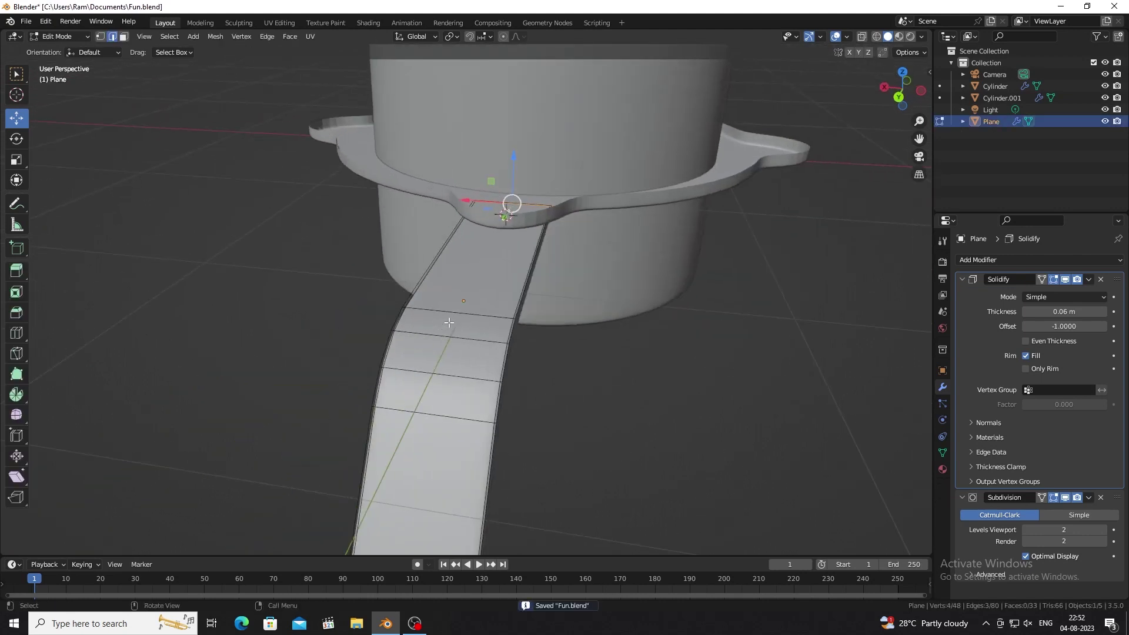
middle_drag(443, 365, 494, 335)
key(ctrl+r)
click(494, 335)
key(ctrl+b)
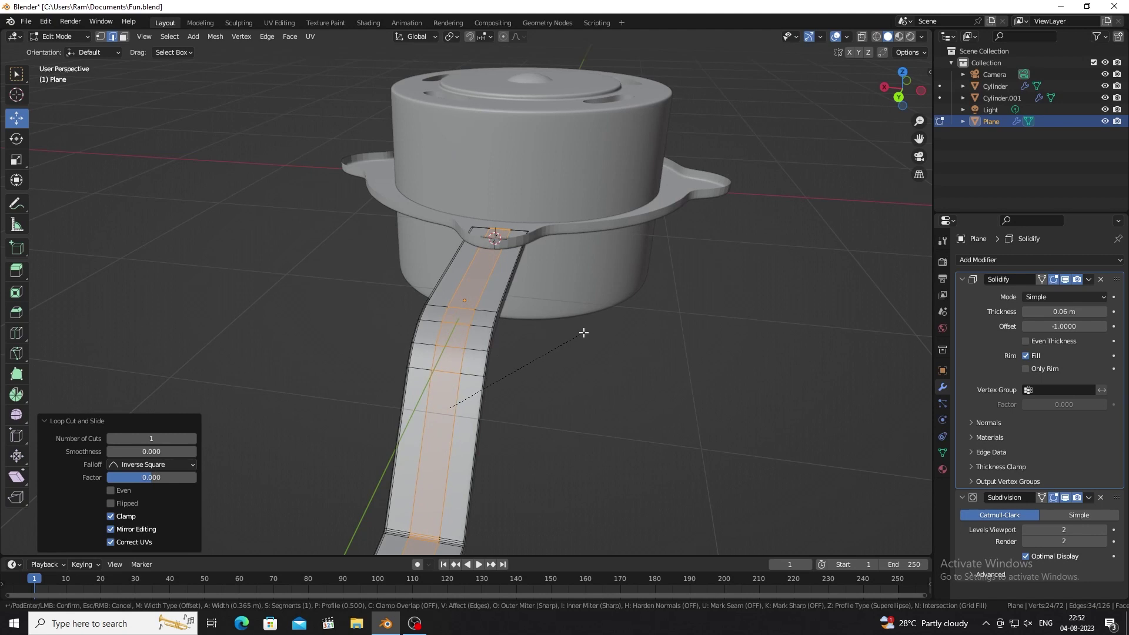
click(583, 332)
middle_drag(584, 333, 517, 361)
click(563, 365)
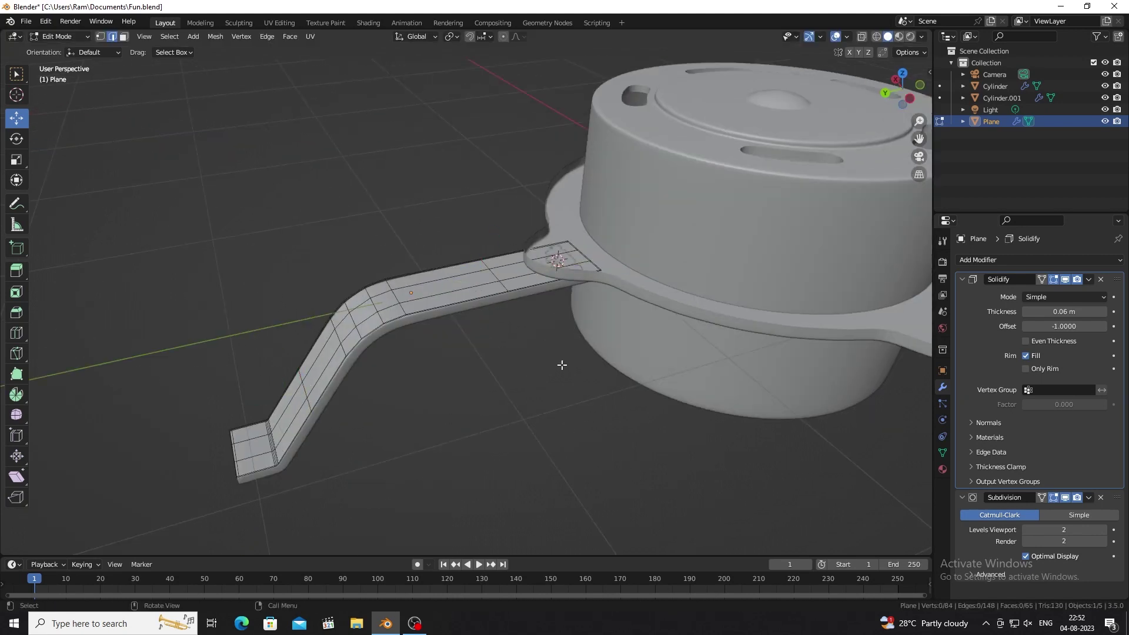
key(Tab)
scroll(496, 304, down, 4)
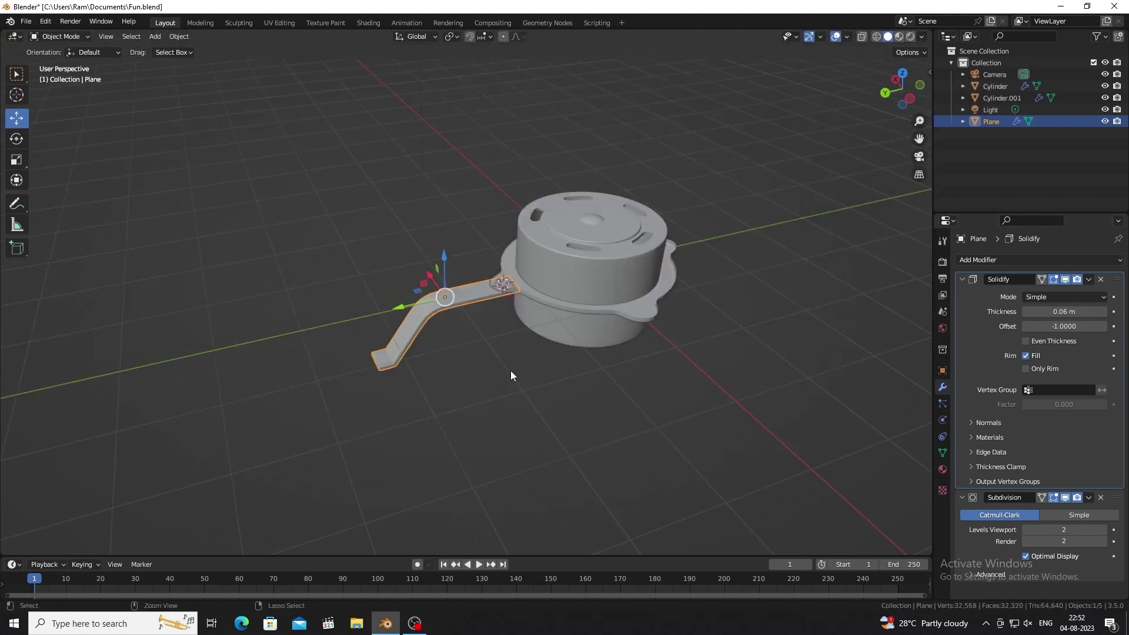
- Duplicate the handle in place and hide the copy as a backup
key(shift+d)
key(Escape)
key(h)
click(433, 324)
scroll(441, 334, up, 4)
key(Tab)
key(Tab)
click(1088, 279)
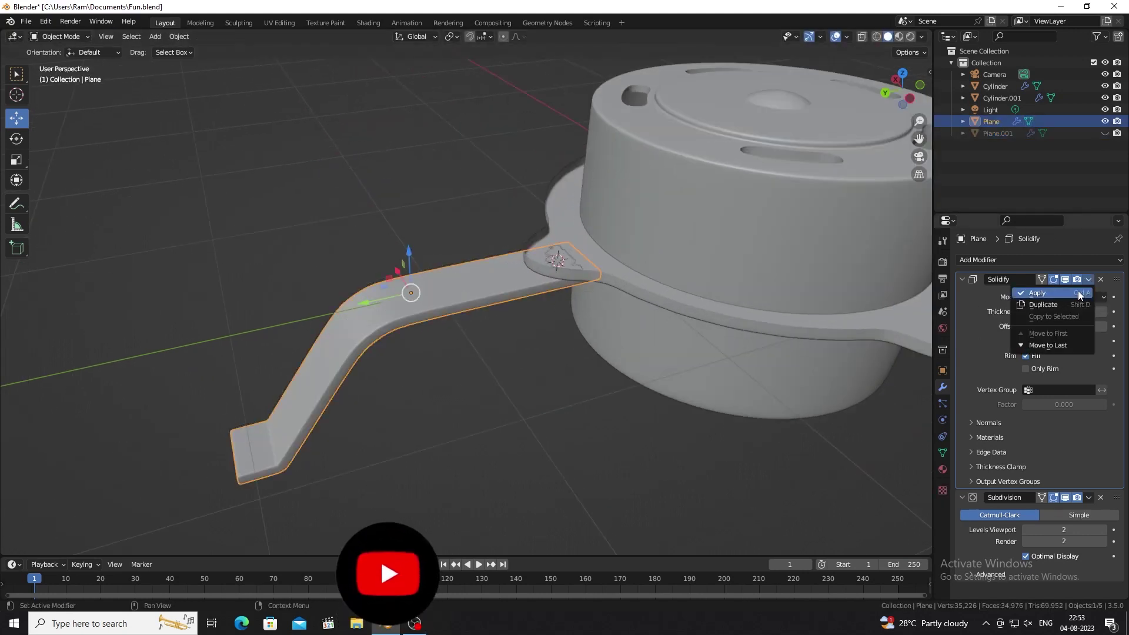
- Apply the handle's Solidify modifier, then extrude the bend's faces inward along normals to form a groove
click(1079, 293)
key(Tab)
scroll(346, 371, up, 3)
key(3)
click(345, 372)
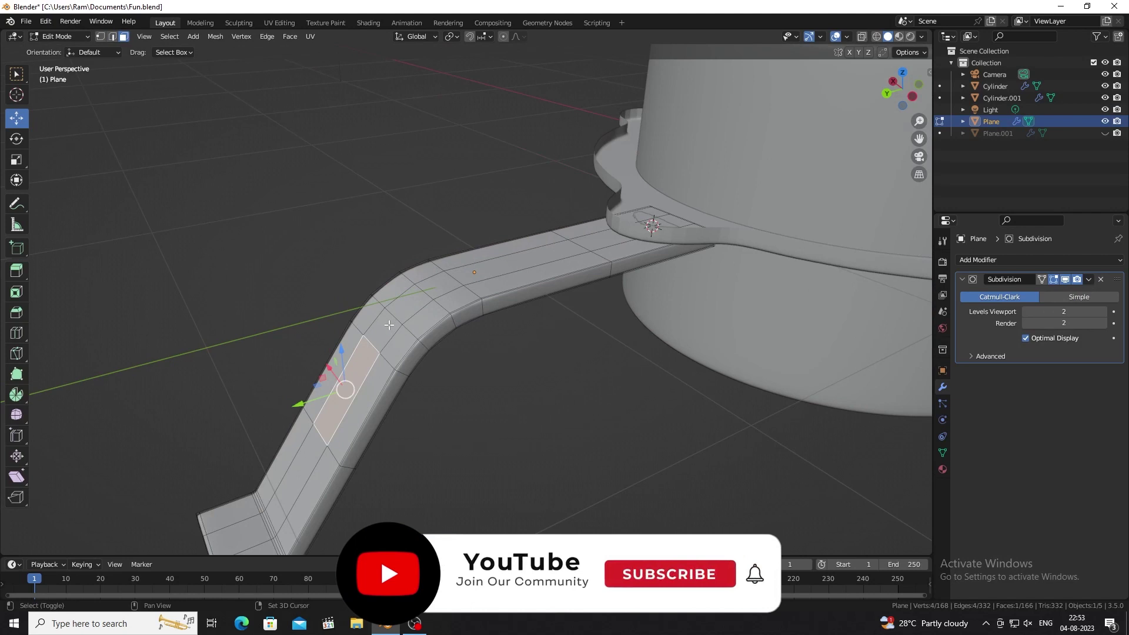
ctrl+click(423, 315)
key(e)
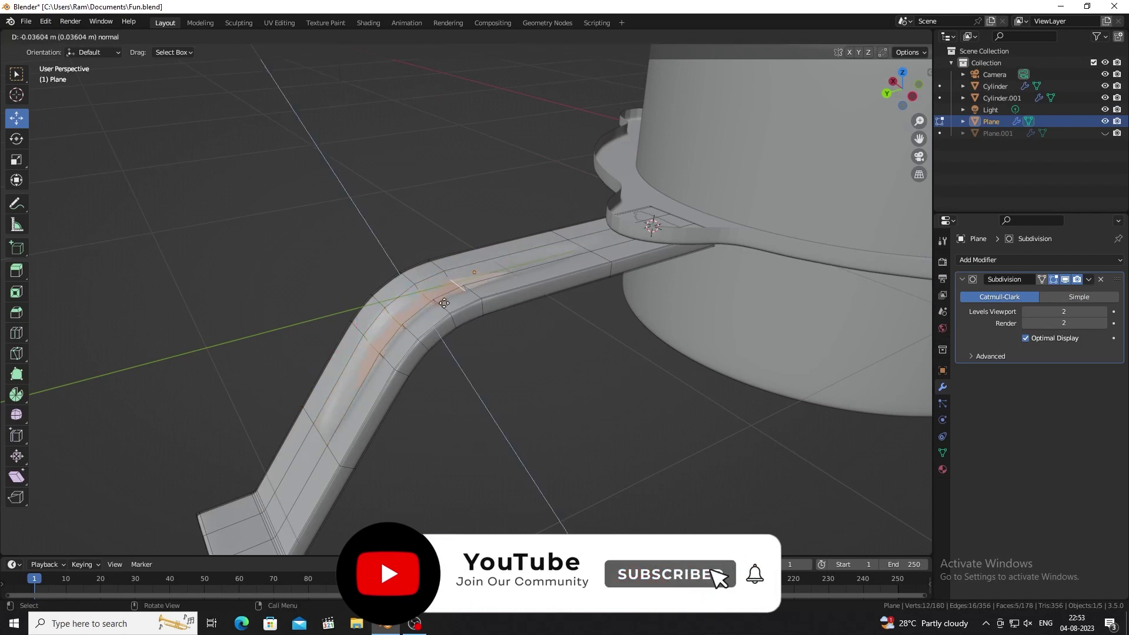
click(445, 304)
- Add and slide an edge loop across the handle, then select the handle in top view
mouse_move(444, 303)
middle_down()
mouse_move(588, 377)
mouse_move(469, 370)
mouse_move(532, 335)
middle_up()
key(ctrl+r)
click(532, 341)
click(527, 366)
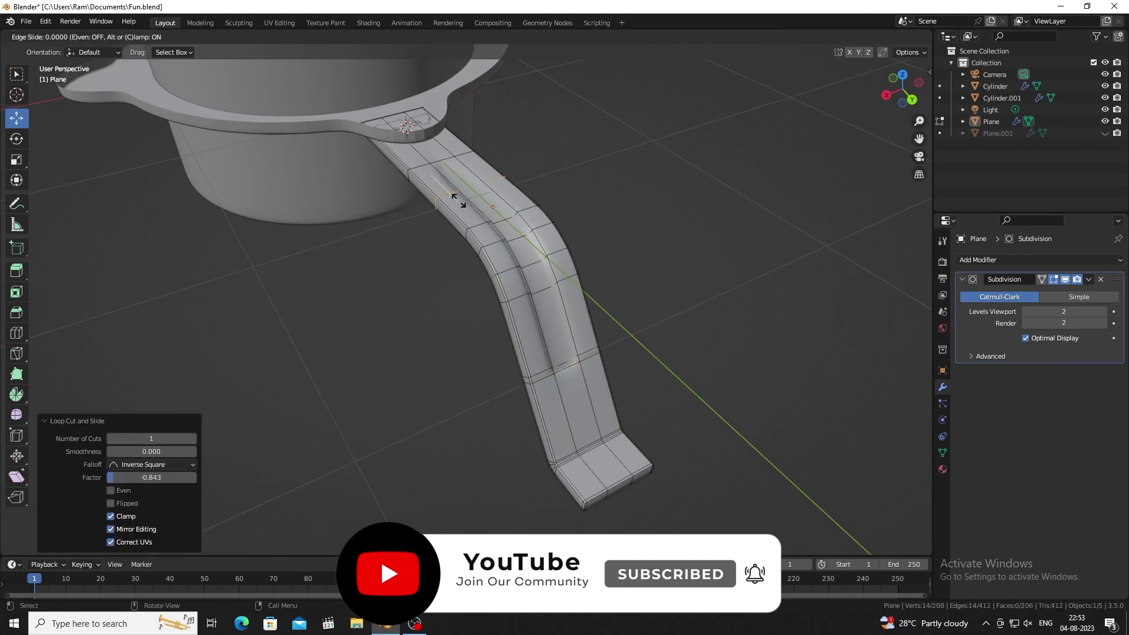
key(Tab)
mouse_move(601, 166)
middle_down()
mouse_move(490, 214)
mouse_move(464, 267)
middle_up()
click(463, 266)
key(KP_7)
- Snap the 3D cursor to the fan's cylinder and set the handle's origin to the 3D cursor
click(498, 323)
key(KP_Decimal)
key(shift+s)
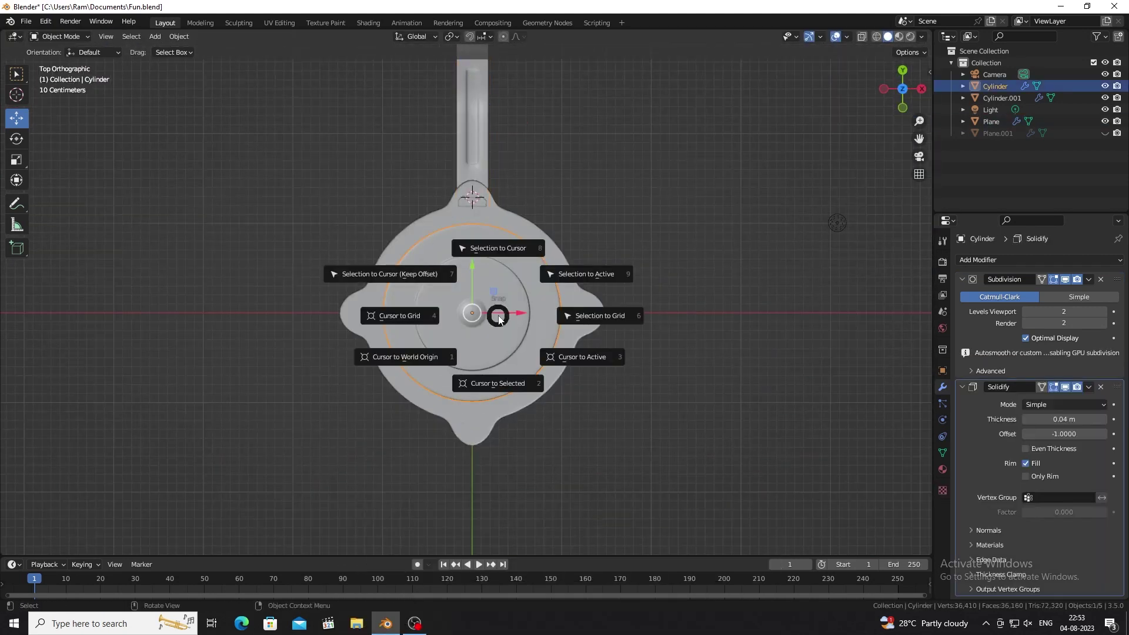
click(497, 387)
scroll(471, 214, down, 2)
click(471, 213)
scroll(471, 214, up, 2)
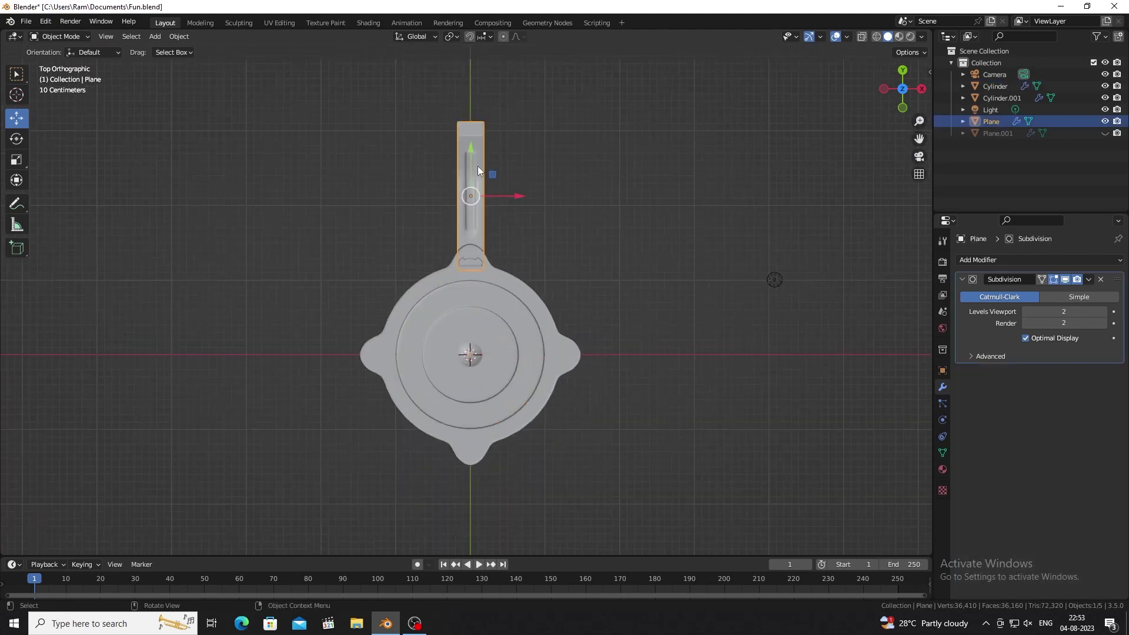
click(178, 36)
click(311, 85)
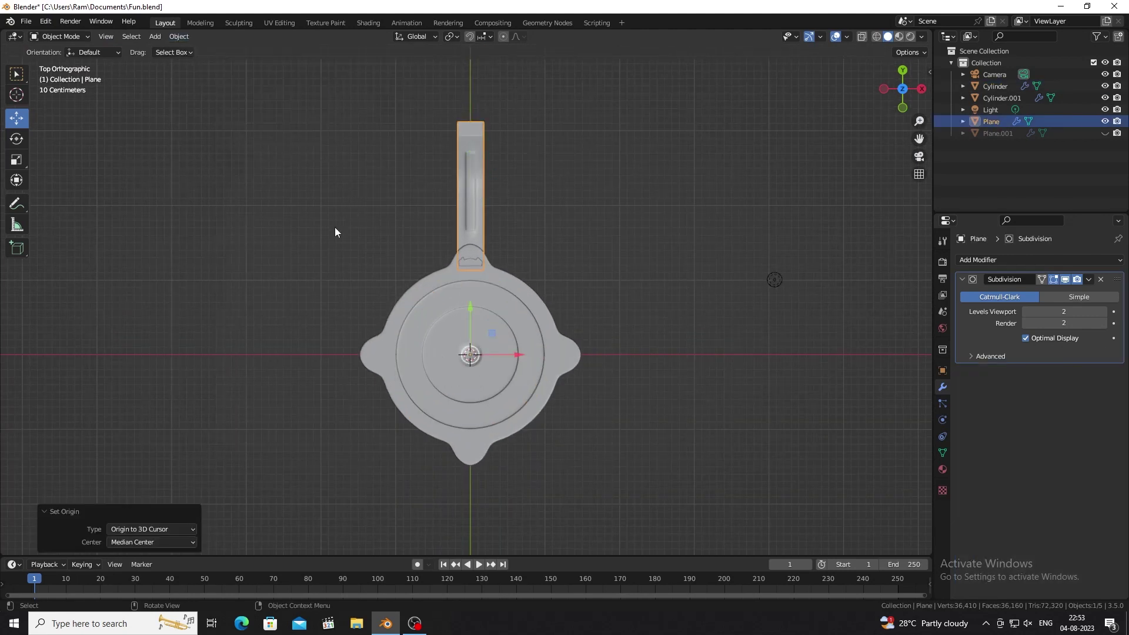
- Duplicate the handle rotated 90° around the fan, repeating until four handles surround it
key(shift+d)
key(r)
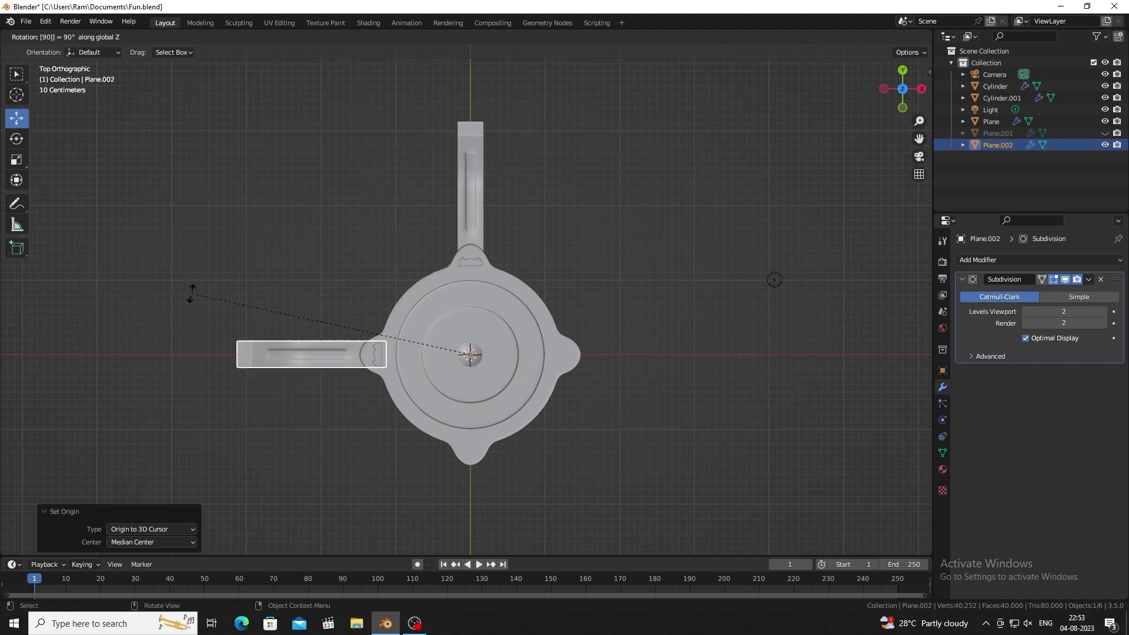
click(192, 298)
key(shift+r)
key(shift+r)
middle_drag(209, 209, 456, 261)
scroll(457, 261, up, 5)
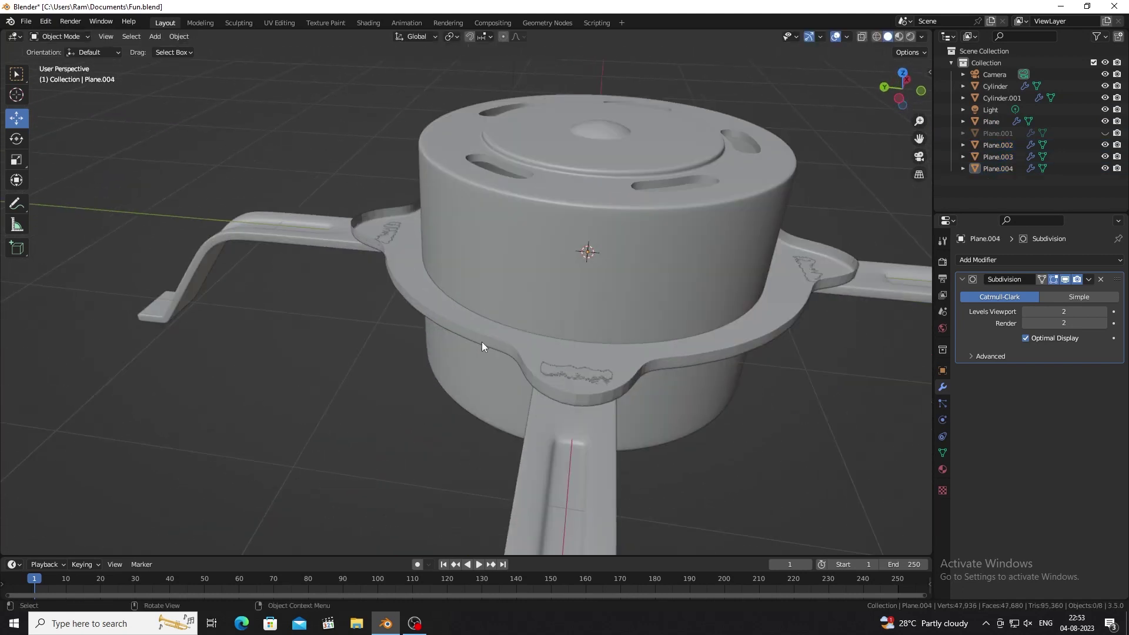
- Shade Cylinder.001 smooth, then deselect everything and switch to top view
click(572, 305)
right_click(398, 225)
click(397, 225)
scroll(432, 259, down, 5)
mouse_move(433, 260)
middle_down()
mouse_move(467, 242)
mouse_move(460, 224)
mouse_move(412, 301)
middle_up()
click(412, 301)
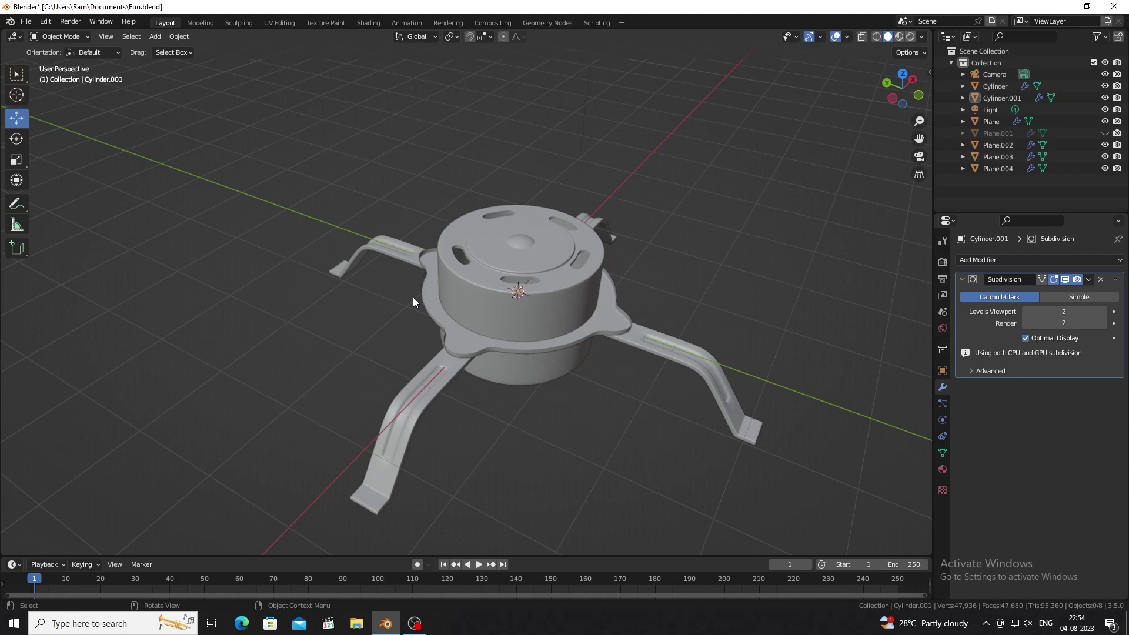
key(KP_7)
- Add a ground plane scaled to 3.434 and enter its Edit Mode
scroll(408, 297, down, 5)
click(154, 36)
click(264, 50)
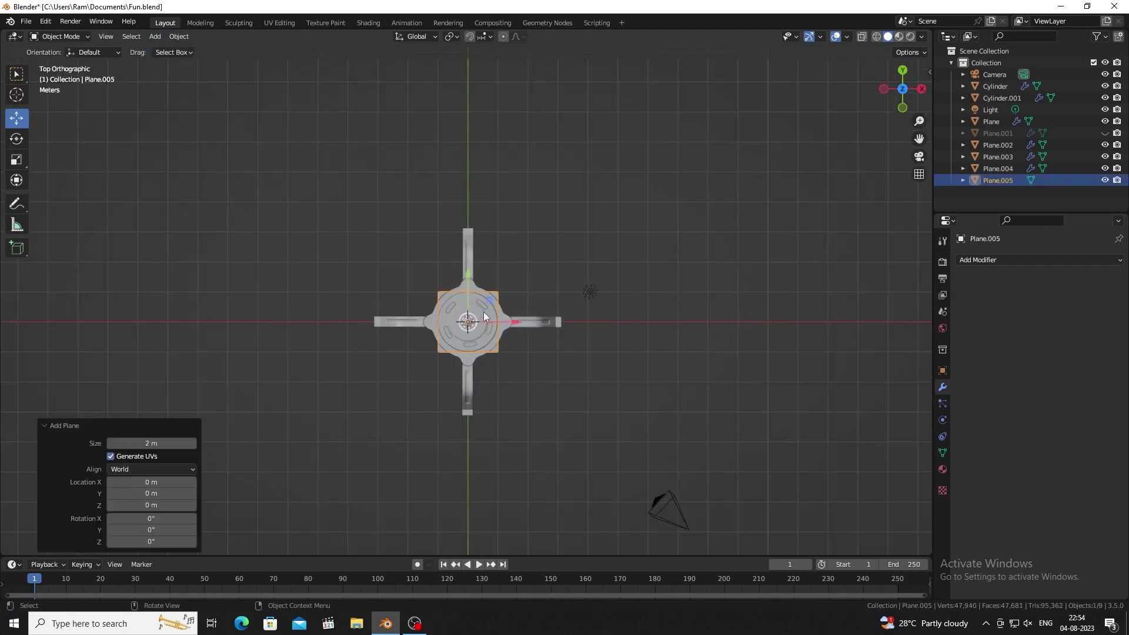
key(s)
click(474, 256)
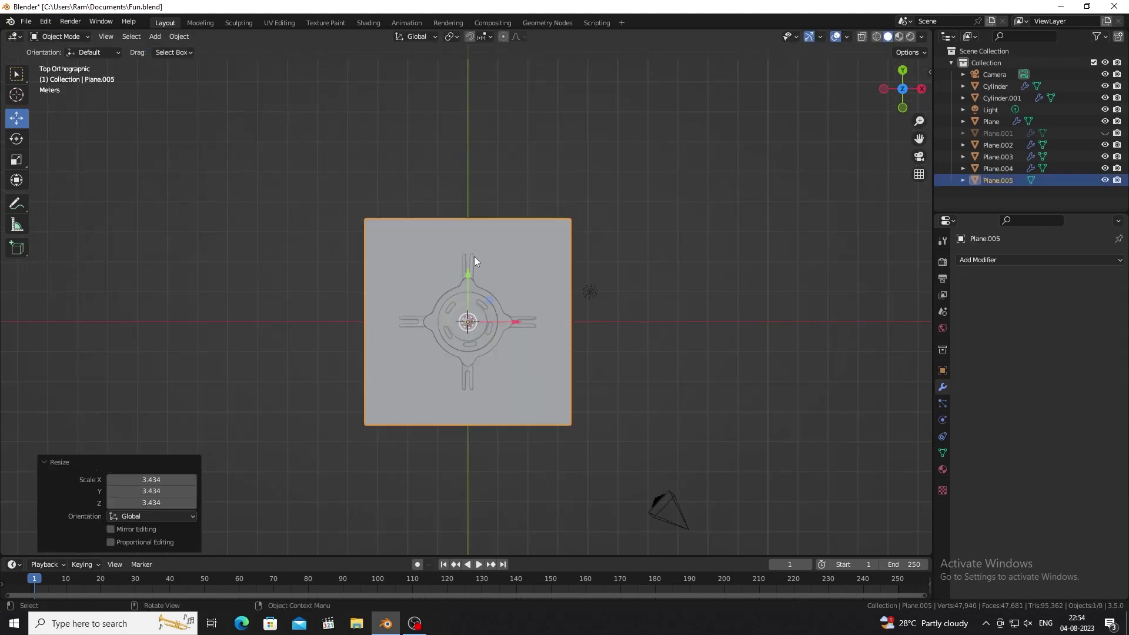
key(Tab)
scroll(453, 228, up, 1)
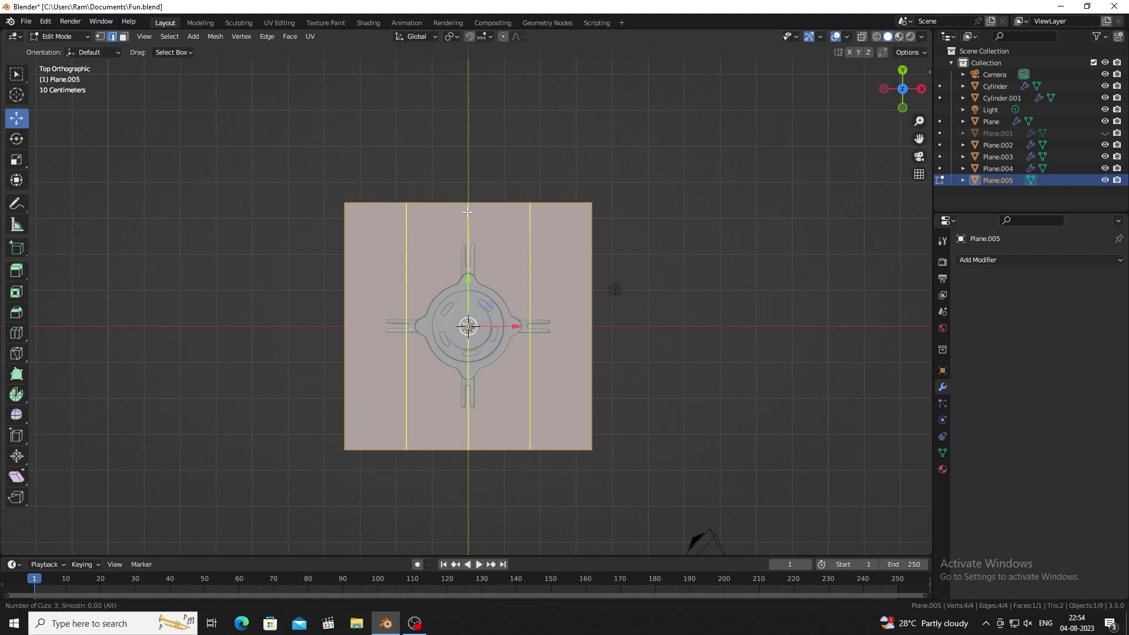
- Add evenly spaced vertical and horizontal loop cuts across the plane
click(467, 212)
right_click(483, 243)
scroll(494, 273, up, 1)
click(494, 273)
right_click(494, 273)
- Round the central block of faces into a circle, rotate it, and delete it to open a hole
key(3)
click(428, 272)
shift+click(517, 276)
shift+click(503, 325)
shift+click(418, 325)
shift+click(418, 375)
shift+click(468, 375)
shift+click(518, 375)
right_click(469, 396)
click(556, 308)
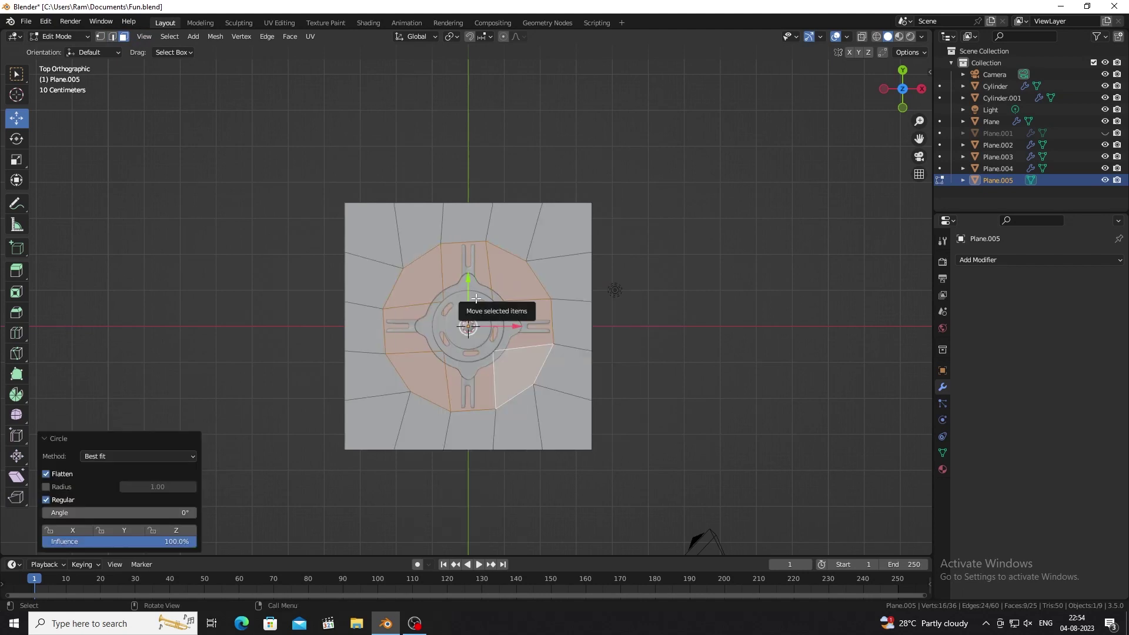
drag(519, 312, 497, 282)
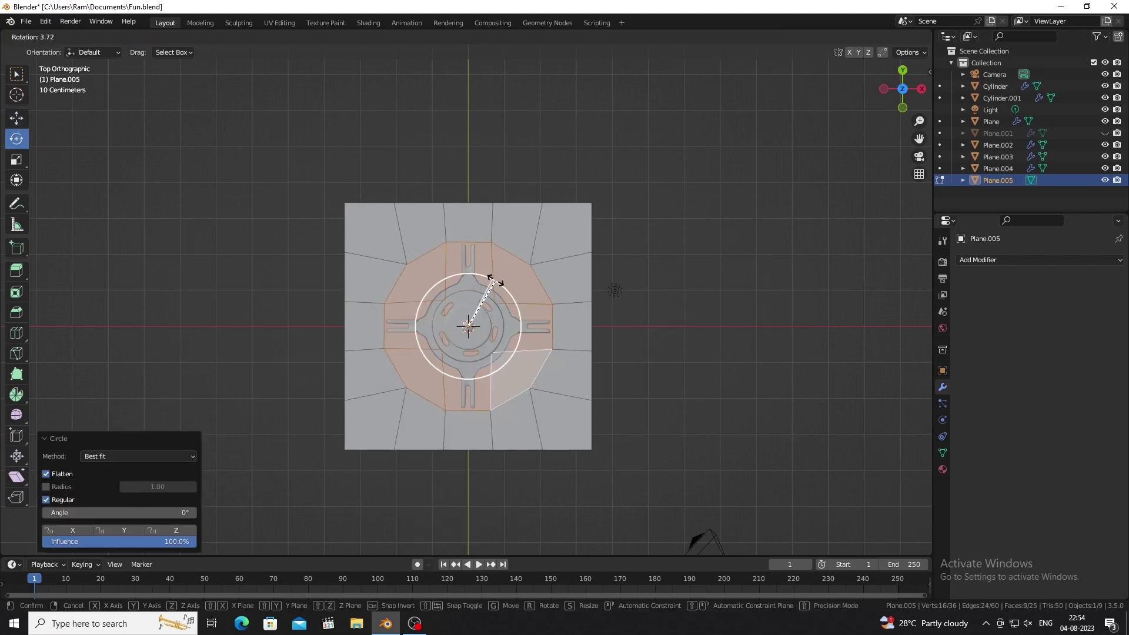
key(x)
click(650, 294)
- Scale the left and right outer faces outward along X
key(Tab)
scroll(501, 305, up, 1)
scroll(456, 317, down, 1)
key(Tab)
scroll(457, 317, up, 1)
click(339, 320)
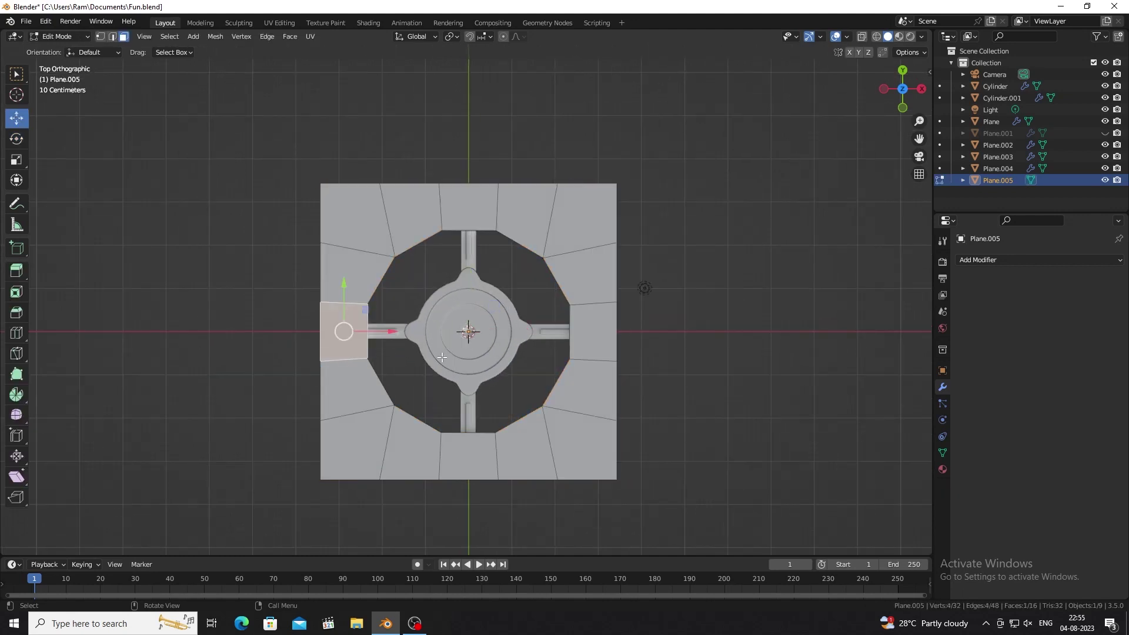
shift+click(593, 329)
key(s)
key(x)
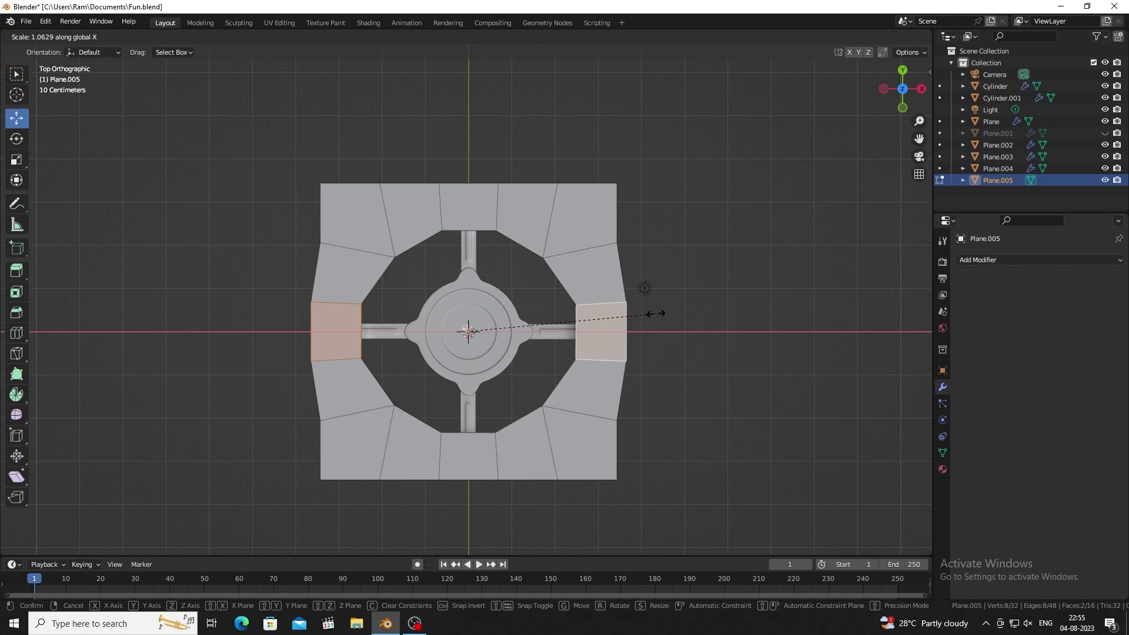
click(655, 314)
- Scale the top and bottom faces outward along Y
click(469, 200)
shift+click(468, 463)
key(s)
key(y)
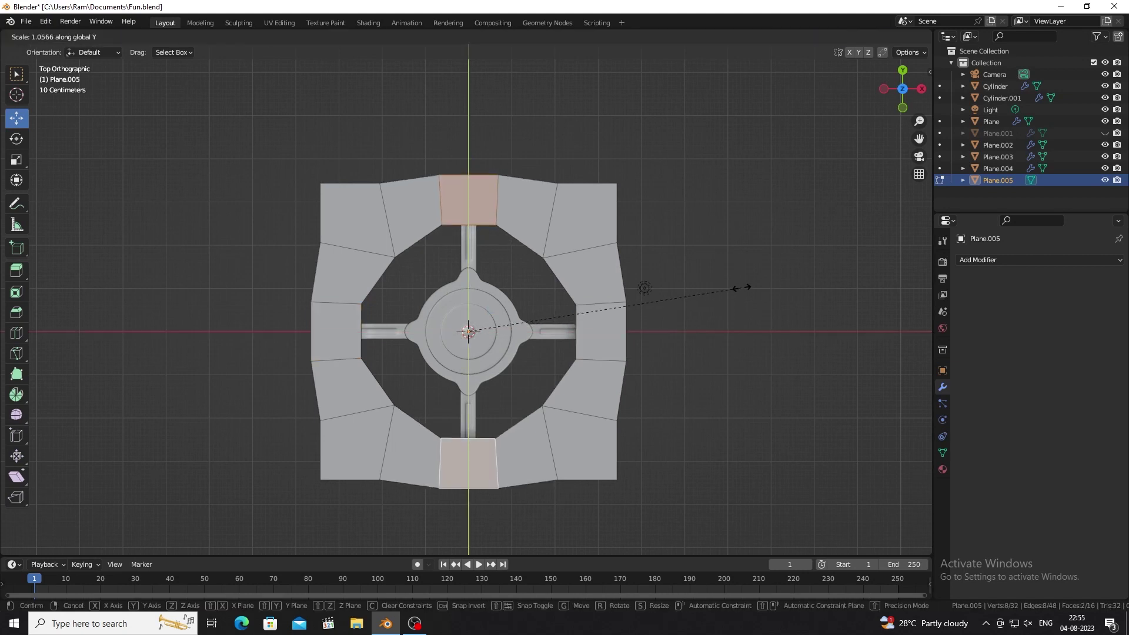
click(742, 283)
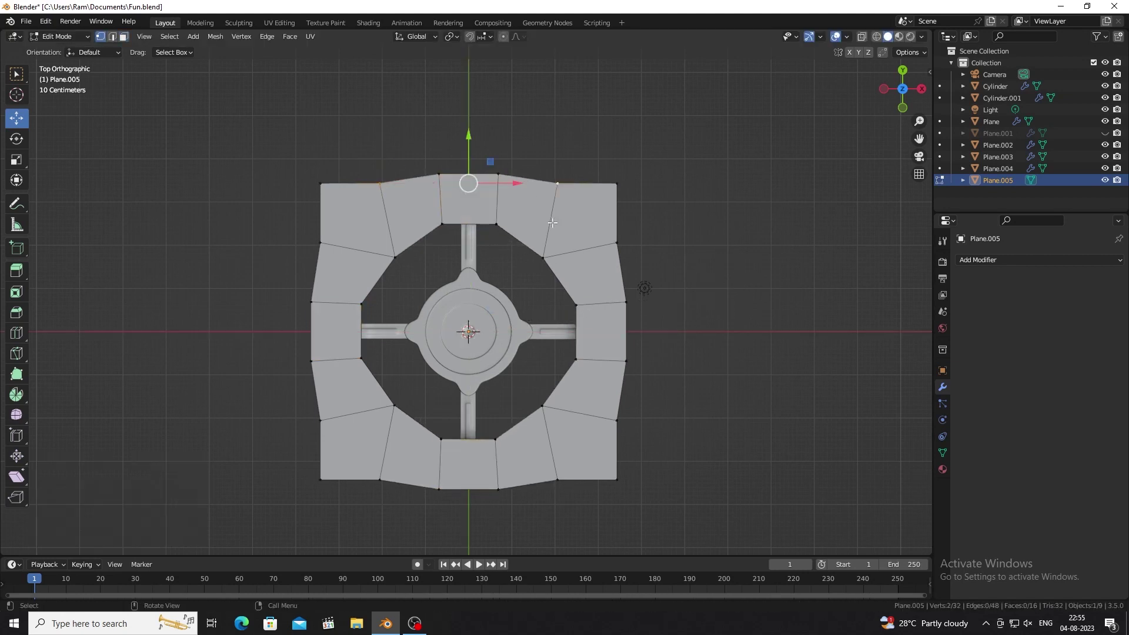
- Bulge the frame's top, bottom, left and right edges by scaling their middle vertices
shift+click(557, 480)
key(s)
key(x)
key(y)
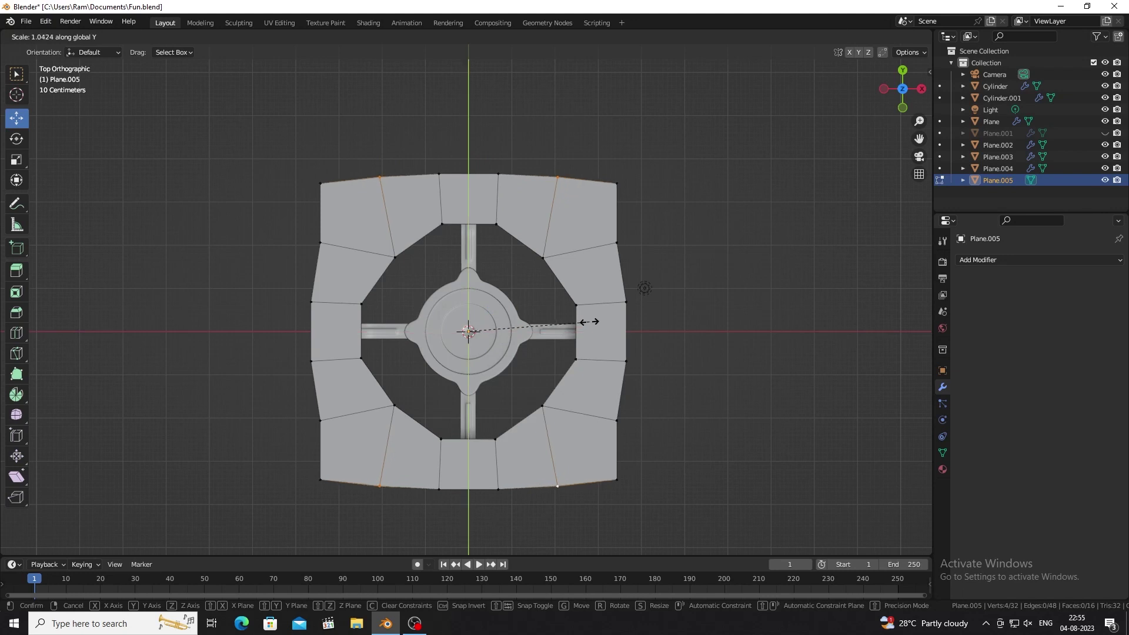
click(589, 322)
click(320, 242)
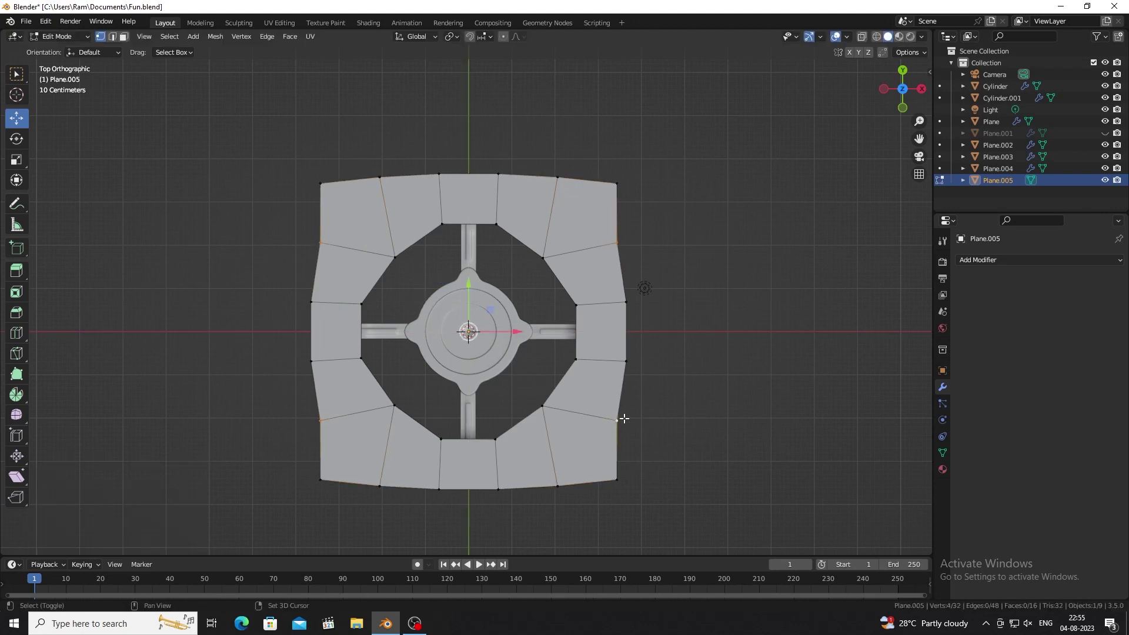
key(s)
key(x)
click(724, 313)
- Enlarge the inner octagon opening and push its corner vertices outward
alt+click(421, 251)
key(s)
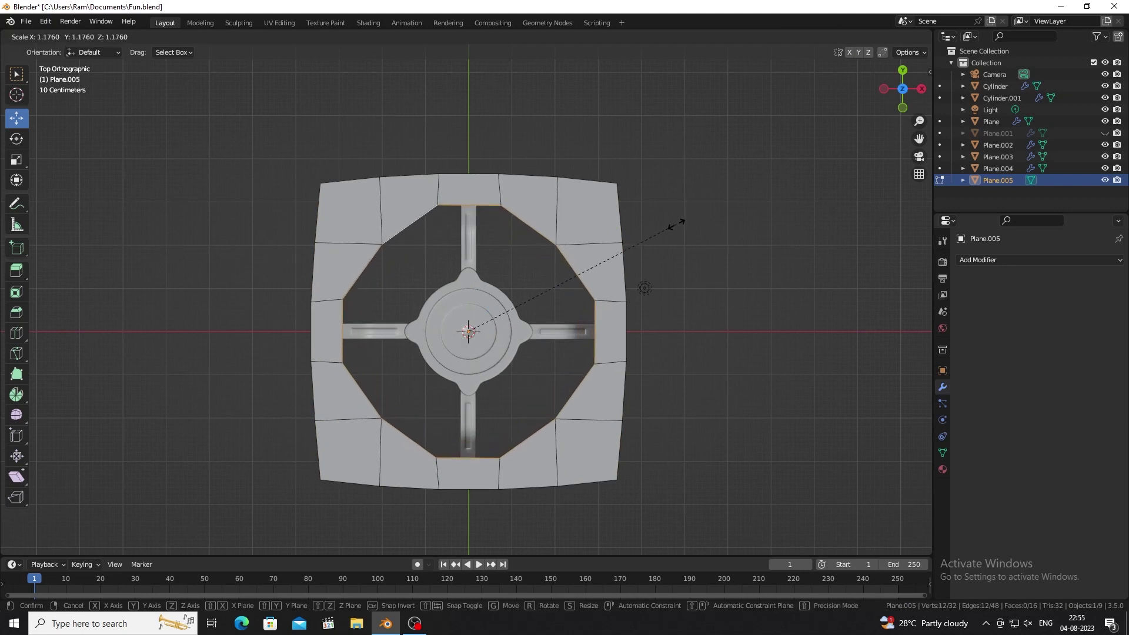
click(677, 223)
click(684, 240)
shift+click(558, 245)
key(s)
click(702, 295)
click(353, 268)
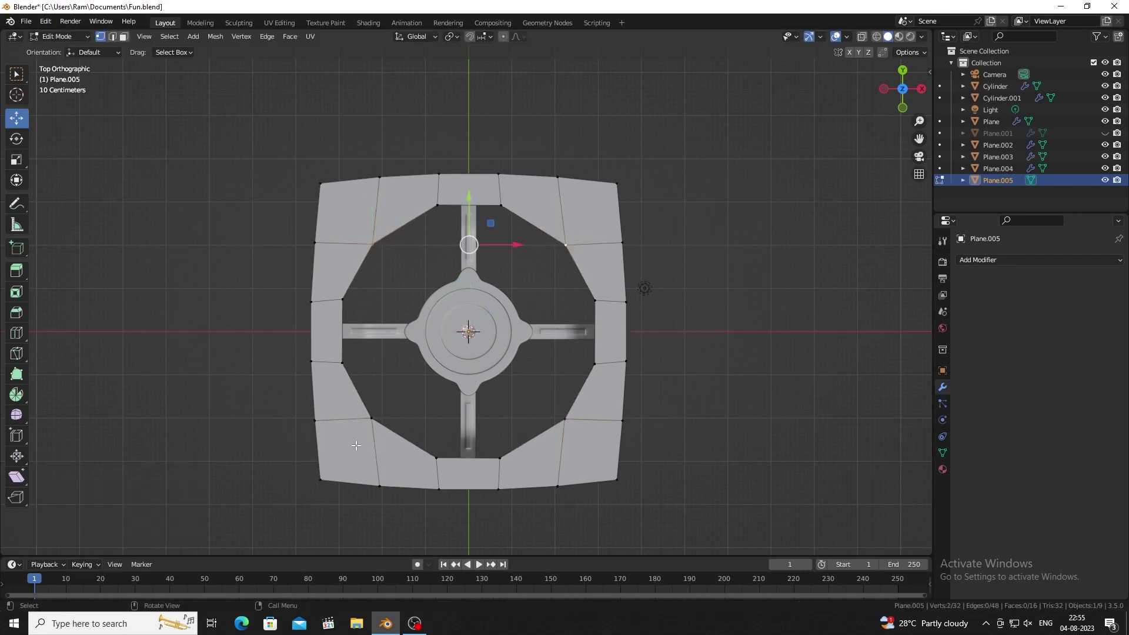
shift+click(566, 420)
key(s)
key(y)
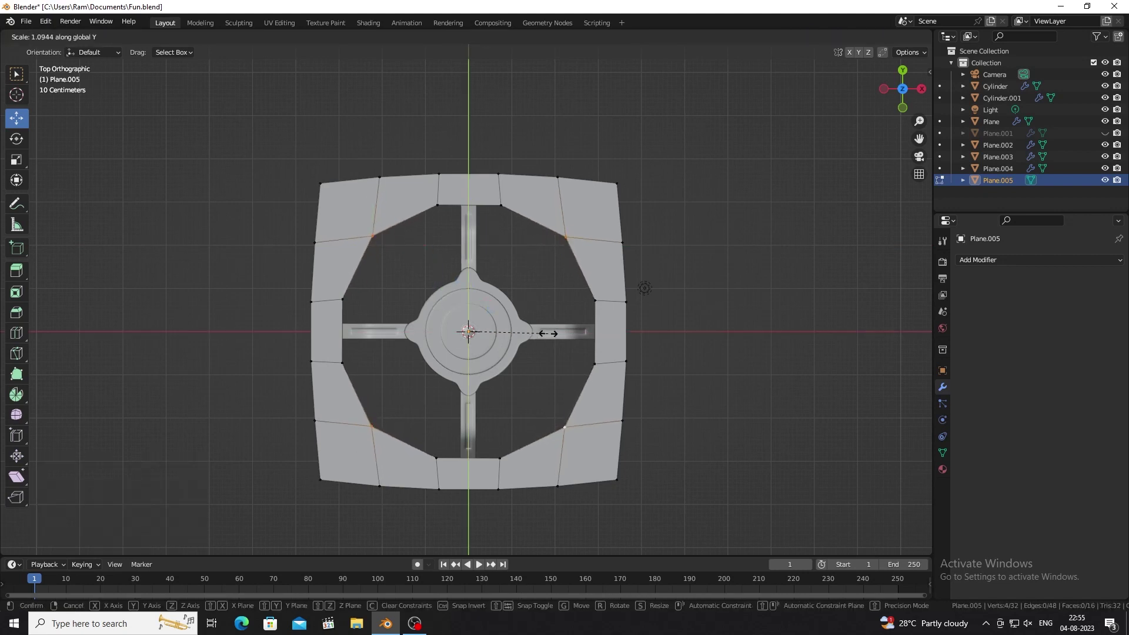
click(548, 334)
- Add a level 2 Subdivision modifier to the frame in Object Mode with Ctrl+2
key(Tab)
key(ctrl+2)
middle_drag(728, 280, 559, 205)
click(558, 206)
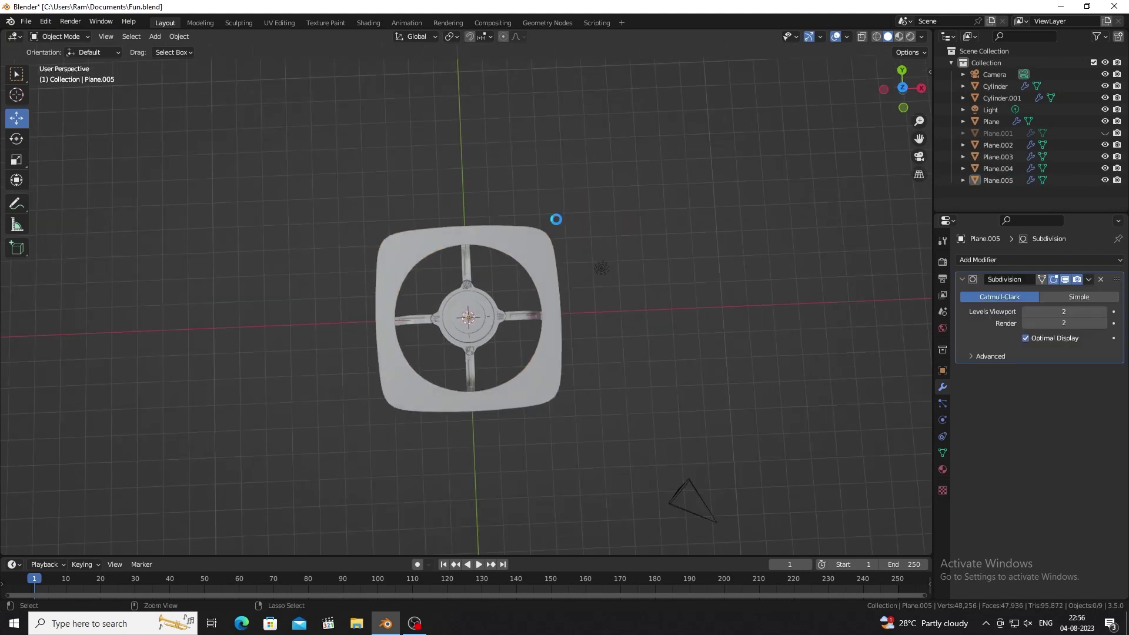
- Lower the rounded frame along Z to -0.75229 m beneath the fan arms
mouse_move(375, 334)
middle_down()
mouse_move(423, 308)
mouse_move(466, 317)
middle_up()
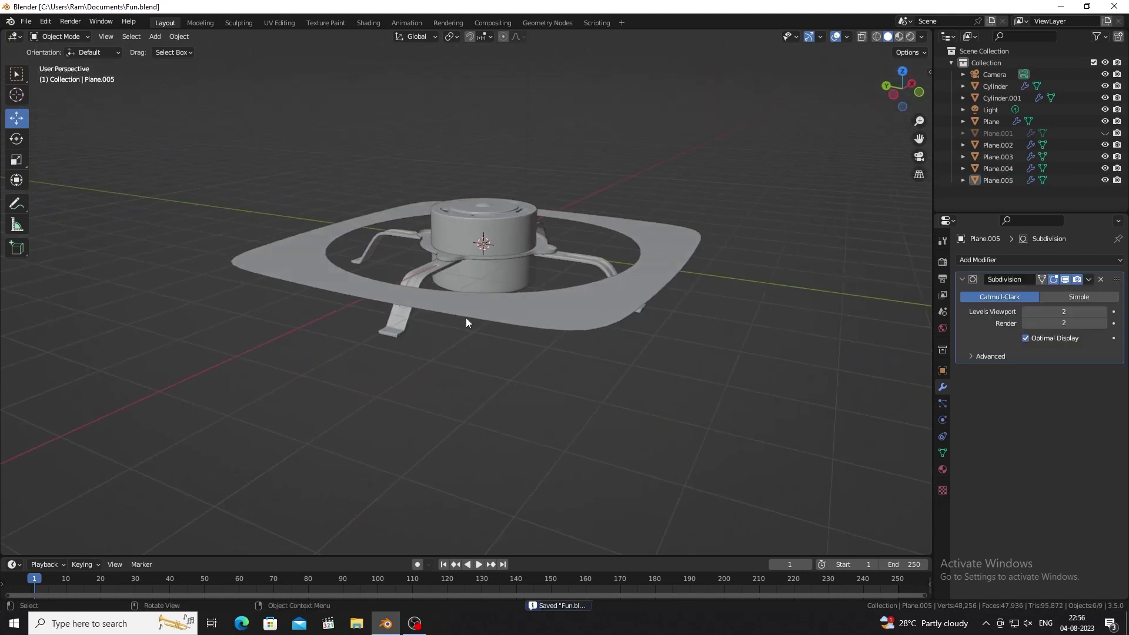
click(466, 318)
drag(480, 202, 477, 277)
middle_drag(446, 276, 410, 318)
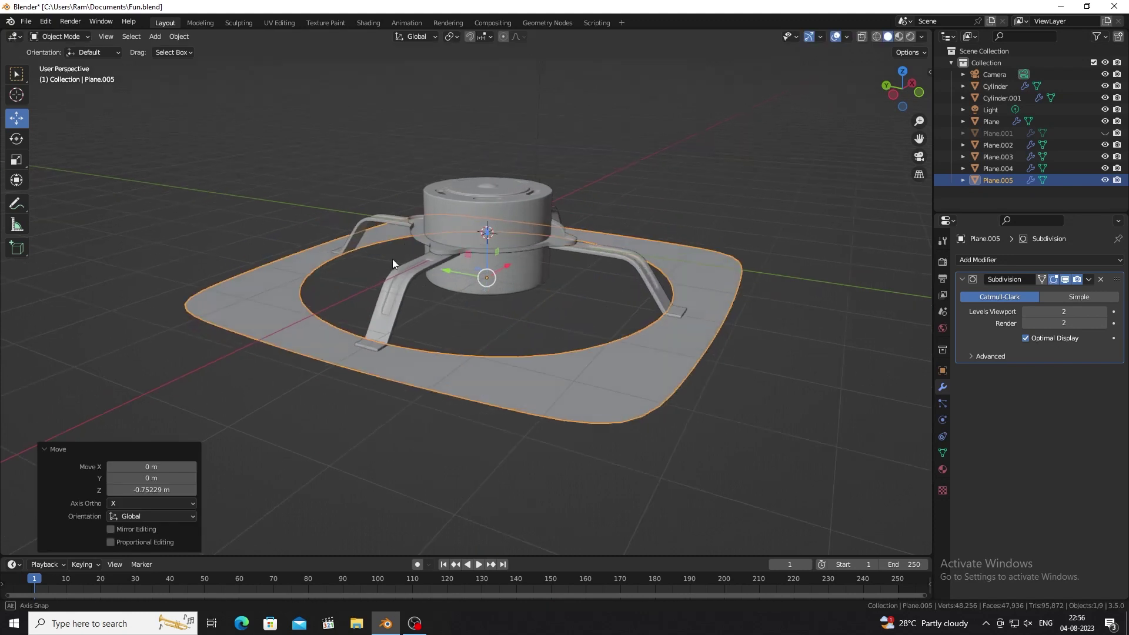
scroll(410, 317, up, 2)
- Rotate the frame 45° around the Z axis and inspect it from several angles
click(16, 139)
text(rz)
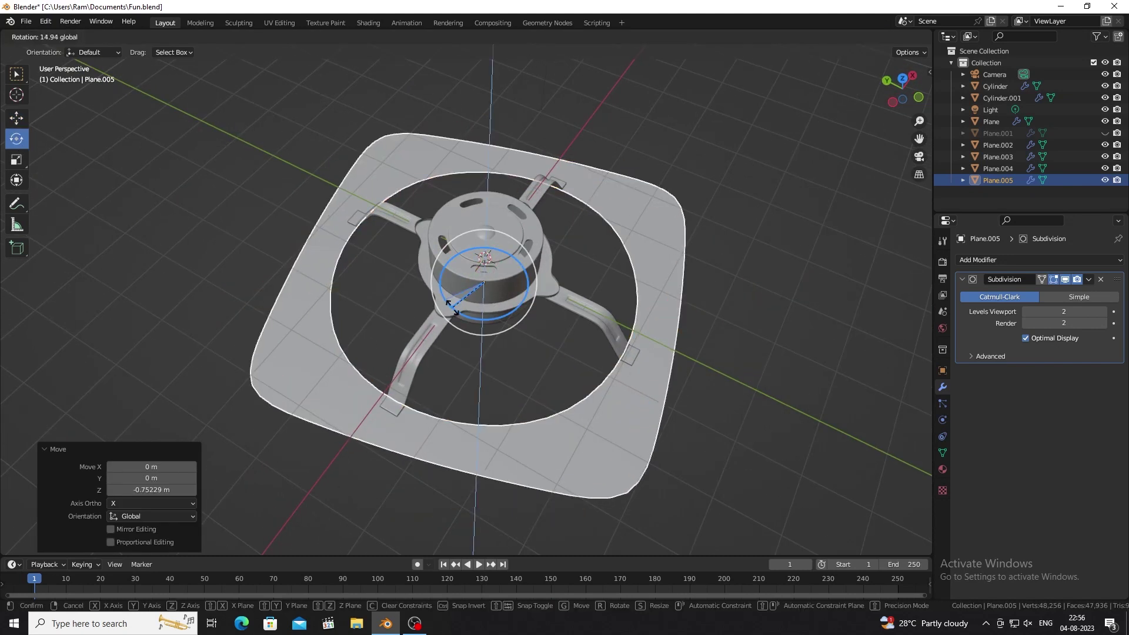
text(45)
key(Return)
click(268, 182)
mouse_move(319, 278)
middle_down()
mouse_move(497, 303)
mouse_move(344, 341)
middle_up()
click(344, 341)
click(401, 288)
middle_drag(376, 276, 401, 288)
scroll(423, 291, down, 4)
scroll(465, 300, up, 4)
- Save Fun.blend, then select the frame and enter its Edit Mode
key(ctrl+s)
click(283, 250)
scroll(318, 235, up, 3)
key(Tab)
- Inspect the front leg's foot faces in face mode with see-through display on
key(Tab)
click(682, 376)
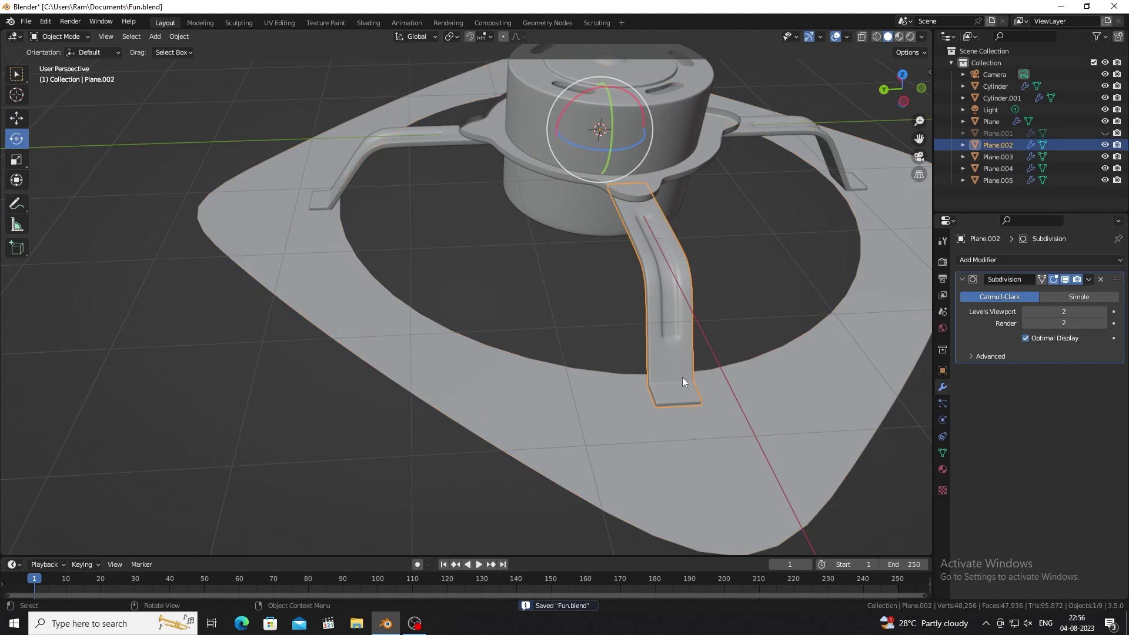
key(Tab)
scroll(678, 408, up, 2)
scroll(748, 443, up, 5)
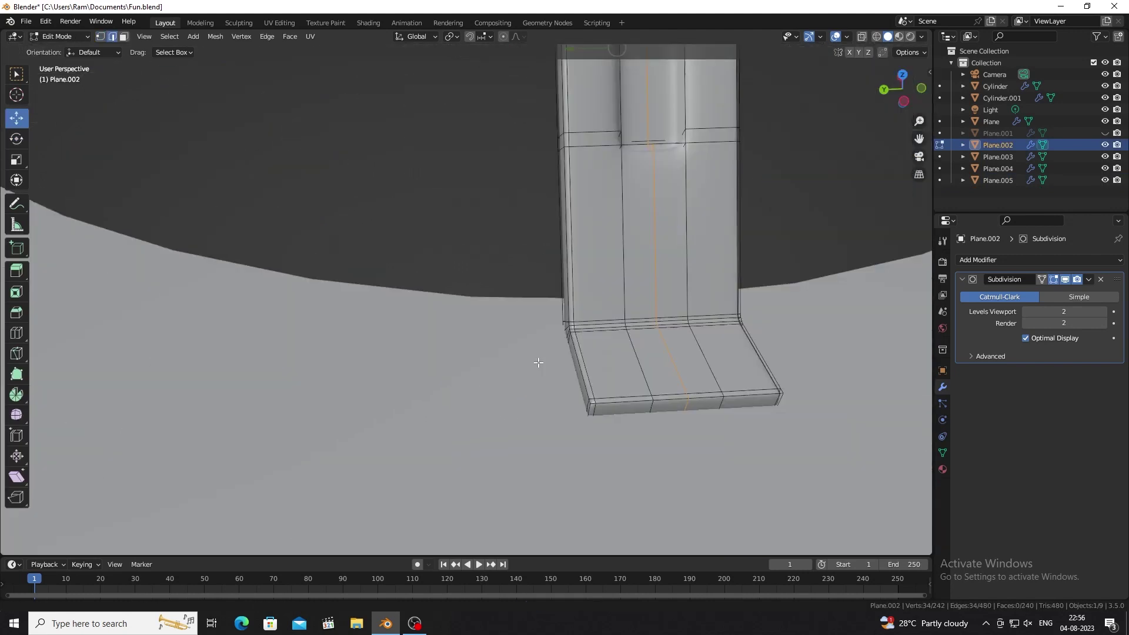
key(3)
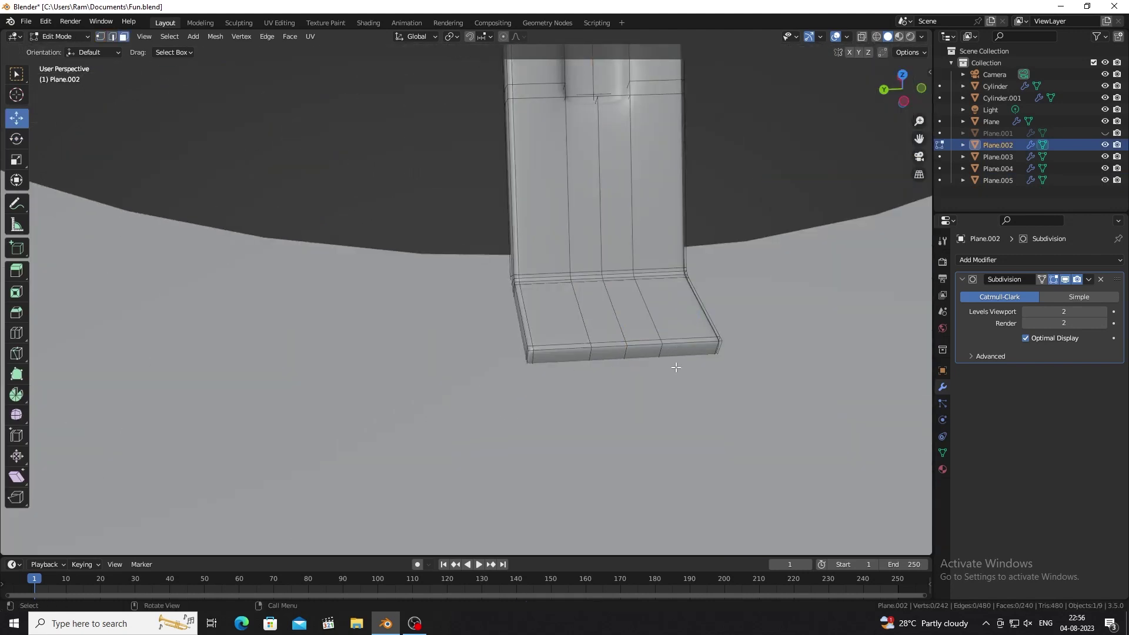
key(alt+z)
key(alt+z)
click(701, 350)
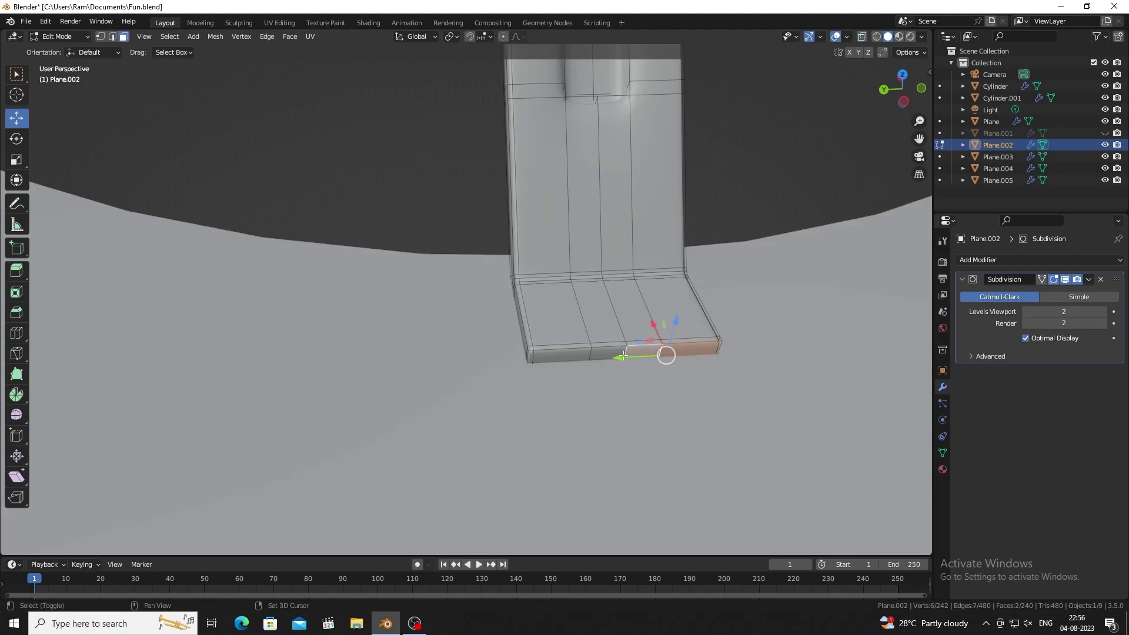
key(ctrl+KP_Add)
scroll(565, 317, down, 10)
mouse_move(565, 317)
middle_down()
mouse_move(475, 366)
mouse_move(619, 276)
middle_up()
scroll(475, 366, up, 8)
scroll(475, 366, down, 8)
key(Tab)
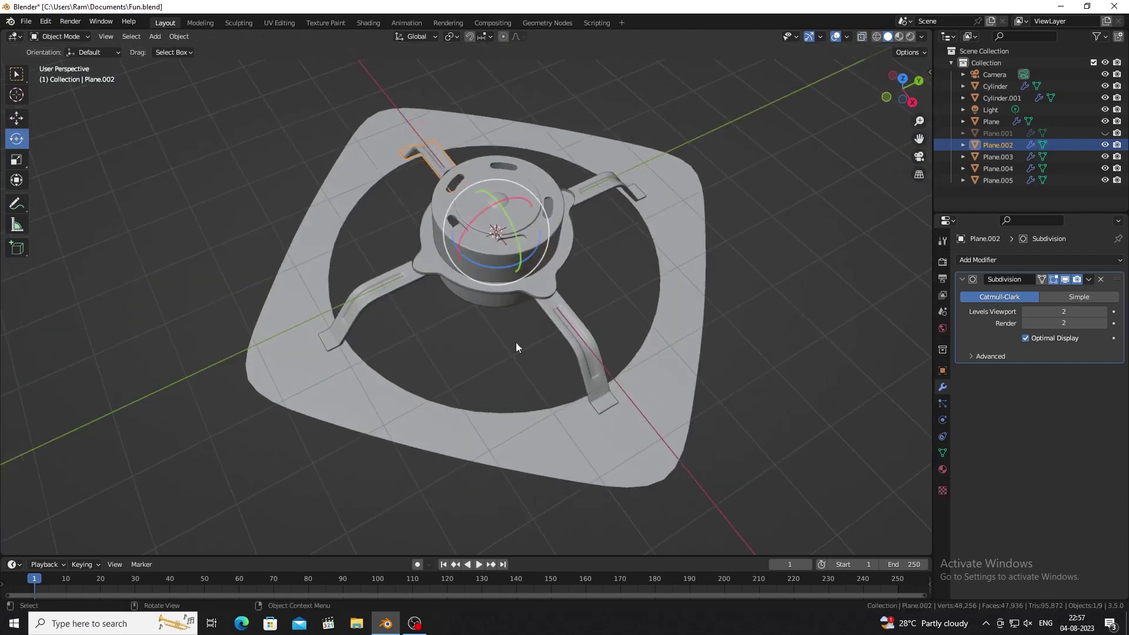
- Join the four fan arms into a single object
shift+click(619, 276)
shift+click(536, 165)
shift+click(422, 220)
shift+click(461, 362)
key(ctrl+j)
key(Tab)
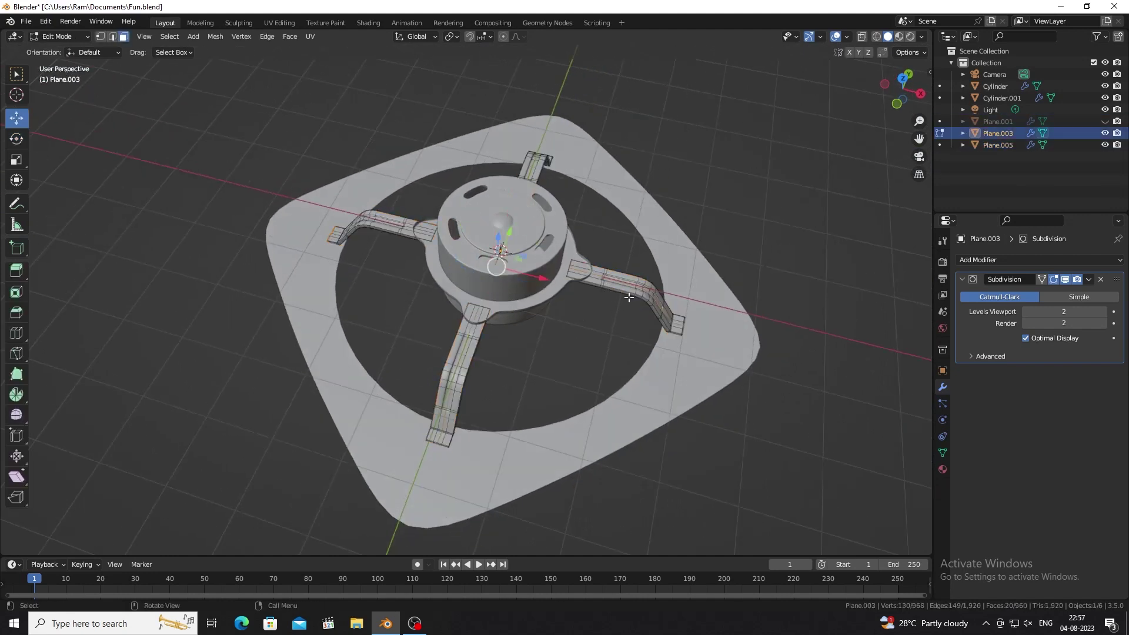
- Select the foot faces of two opposite arms and scale them along X from top view
scroll(569, 269, up, 6)
middle_drag(569, 269, 497, 300)
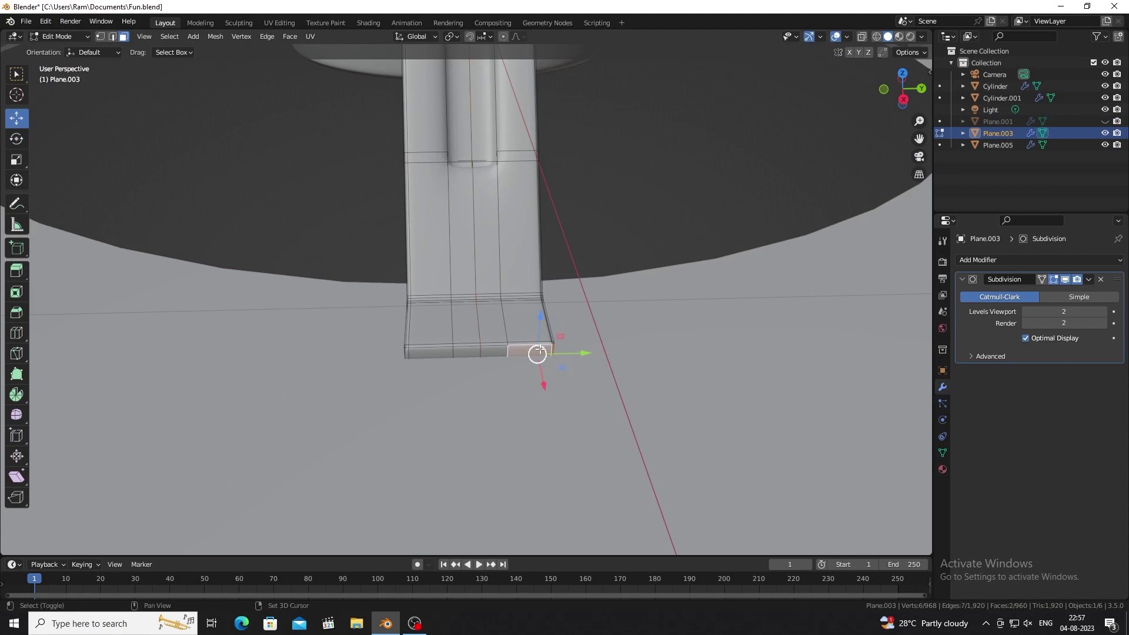
shift+click(404, 358)
scroll(403, 358, down, 5)
middle_drag(403, 357, 483, 408)
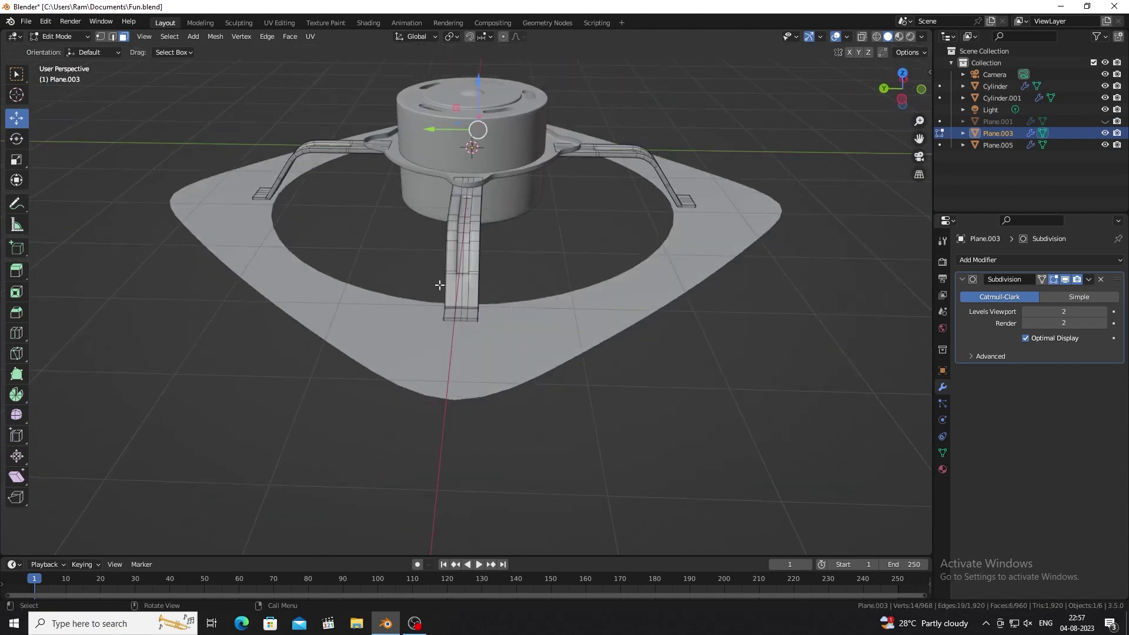
scroll(484, 408, up, 5)
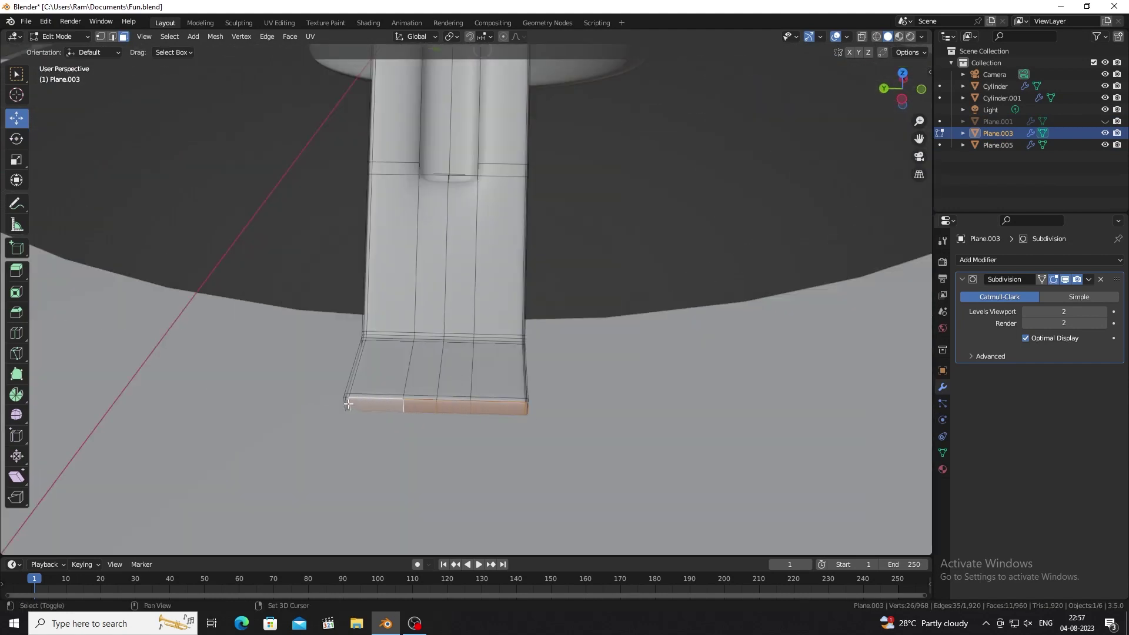
shift+click(348, 404)
key(KP_7)
scroll(411, 365, down, 5)
key(s)
key(x)
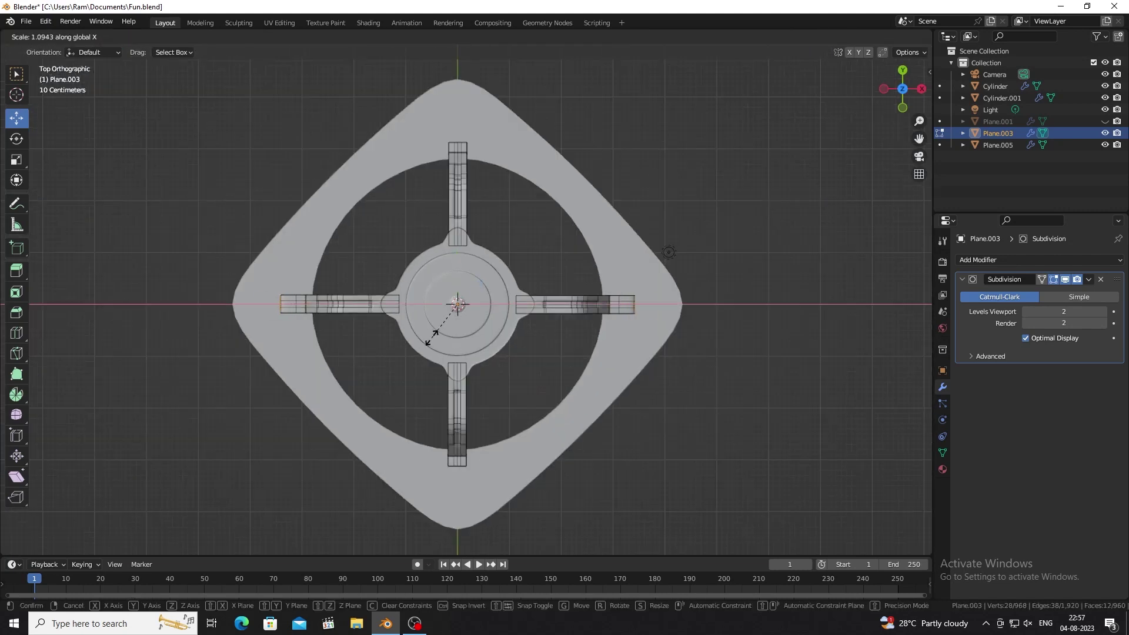
click(431, 338)
- Grow the selection along those arm ends and stretch them outward along X
key(ctrl+KP_Add)
scroll(457, 306, up, 3)
key(s)
key(x)
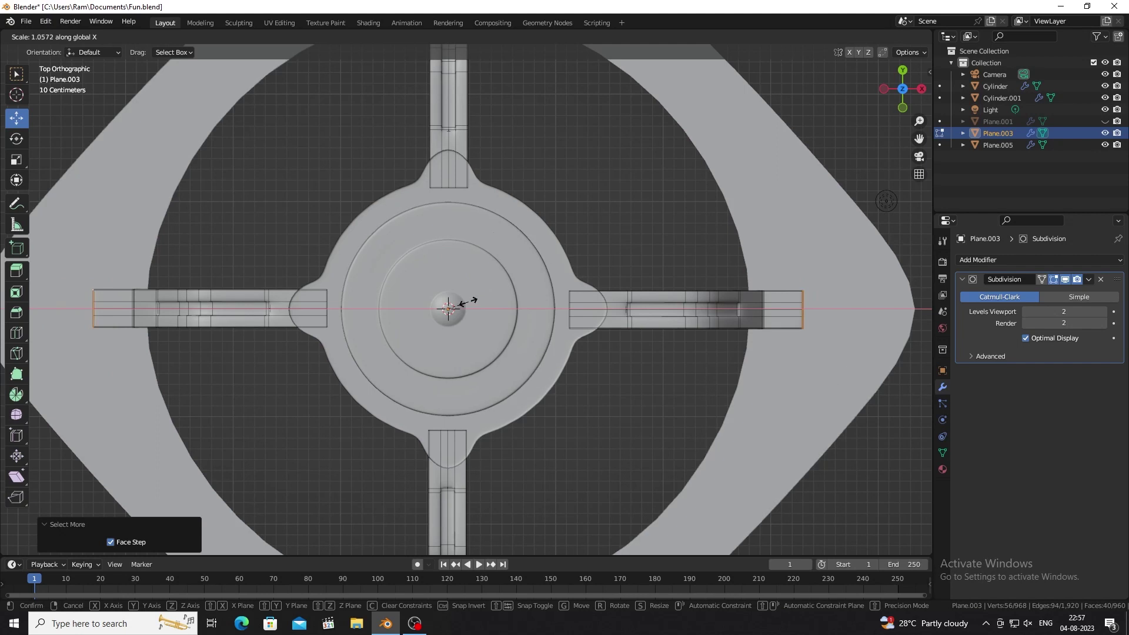
click(470, 301)
scroll(470, 301, down, 4)
middle_drag(471, 301, 448, 331)
scroll(458, 328, up, 5)
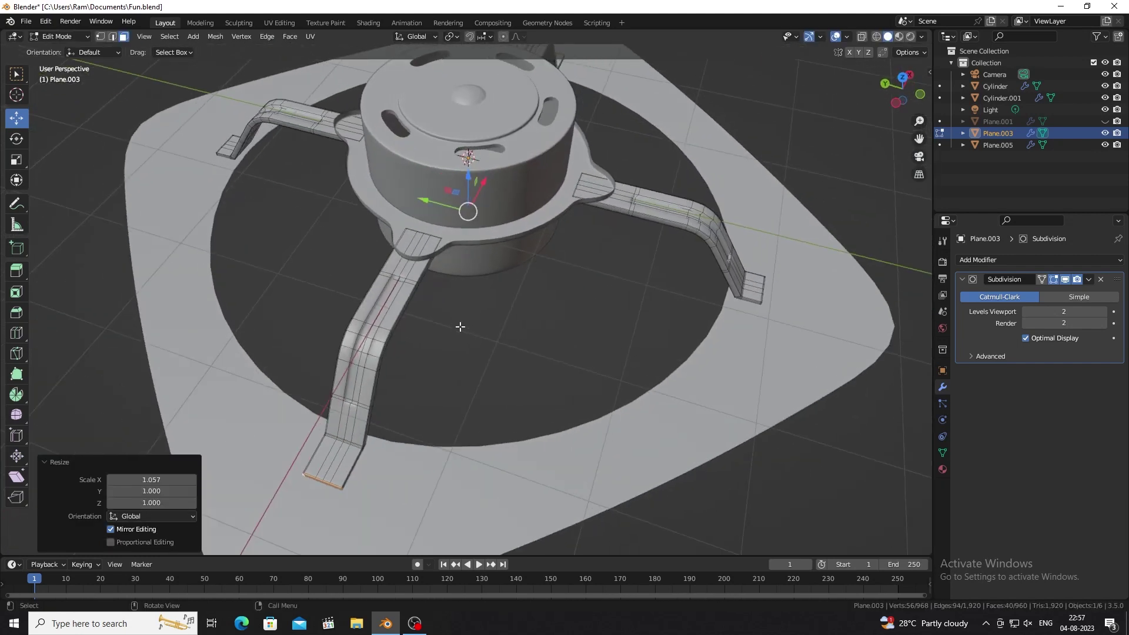
scroll(460, 326, down, 2)
- Delete the faces of the two unstretched arms
key(l)
key(x)
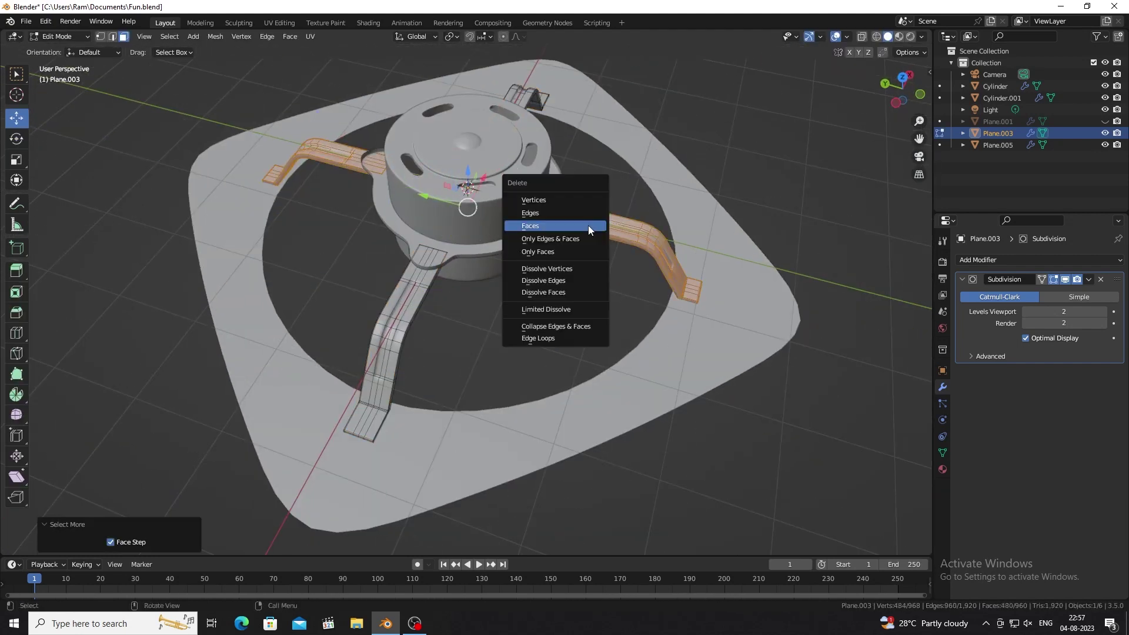
click(588, 224)
key(Tab)
- Duplicate the stretched arm pair, rotate the copy 90° about Z, and save Fun.blend
key(shift+d)
right_click(509, 259)
text(rz90)
key(Return)
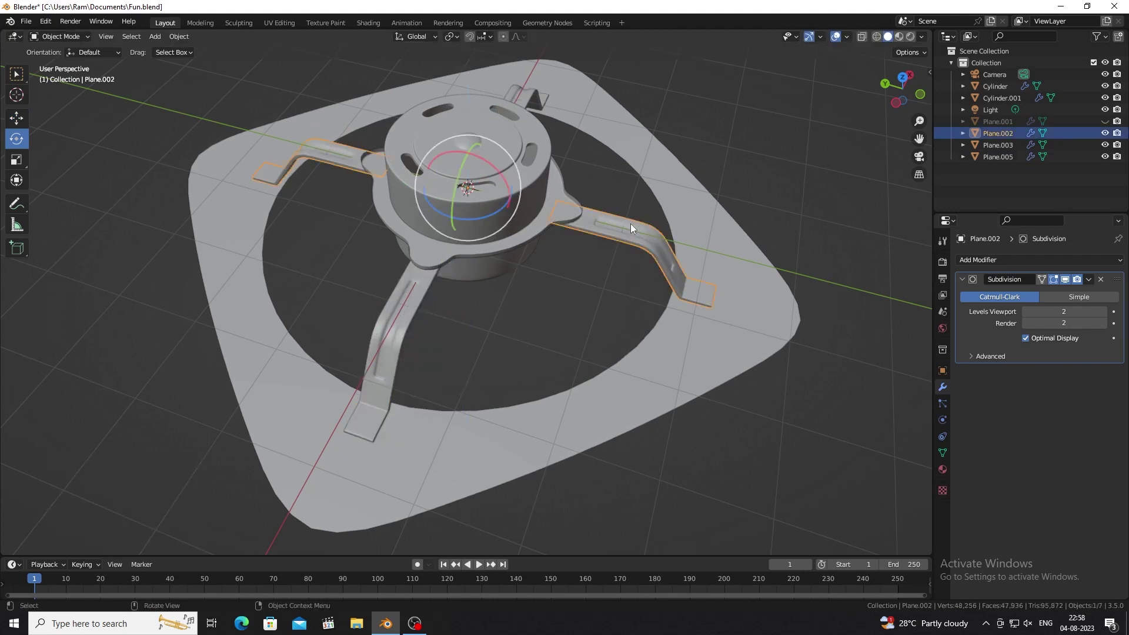
key(ctrl+s)
- Review the four-arm layout and put the rounded frame into edit mode
click(774, 104)
middle_drag(774, 104, 721, 277)
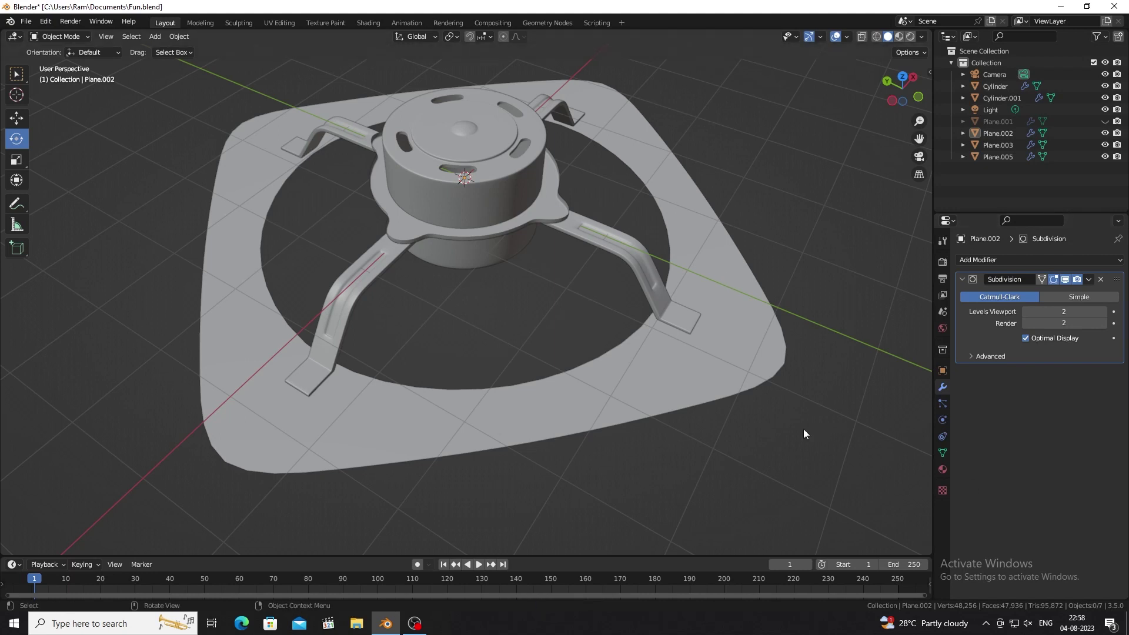
click(676, 441)
key(Tab)
middle_drag(663, 448, 638, 409)
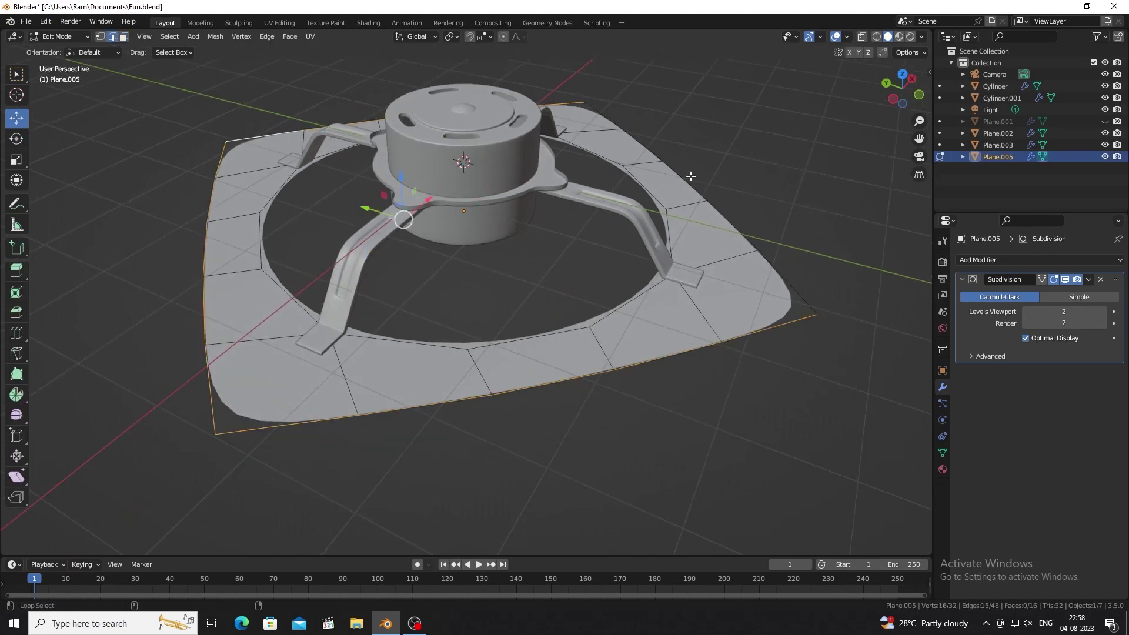
- Extrude the frame's edges vertically along Z
key(e)
key(z)
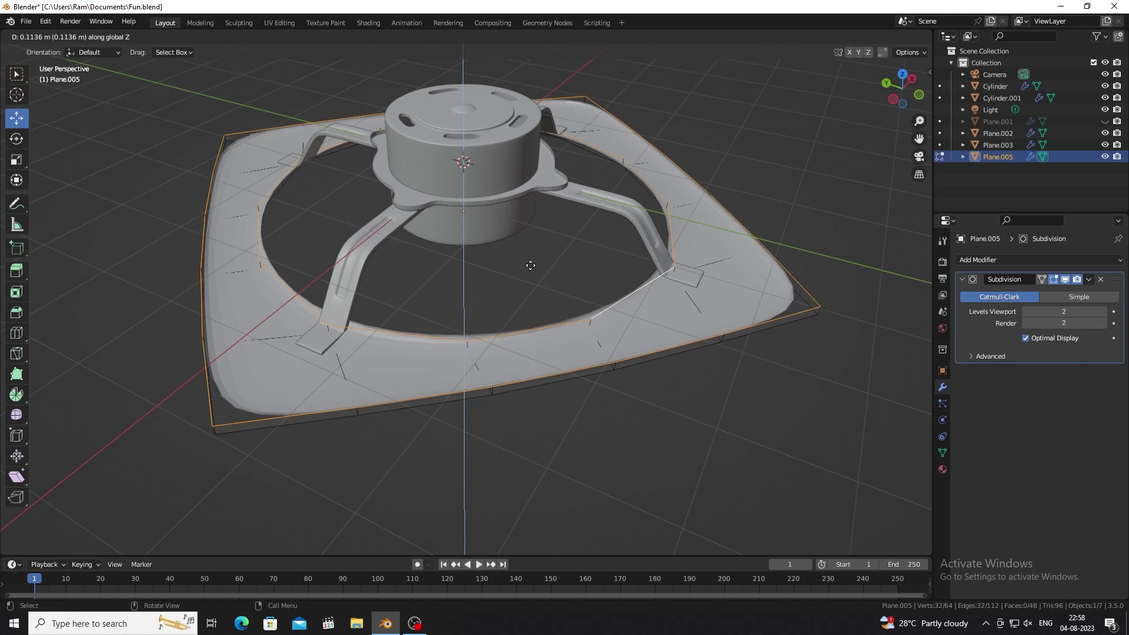
click(528, 259)
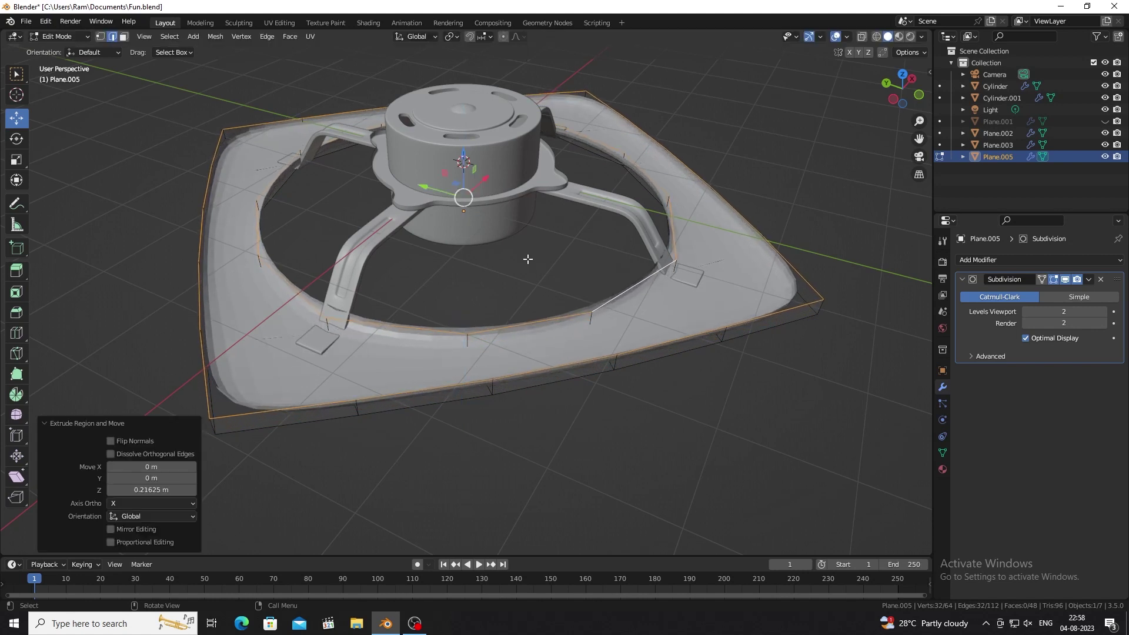
key(Tab)
- Shade the frame plate smooth and select its outer rim edge loops
right_click(548, 351)
click(548, 351)
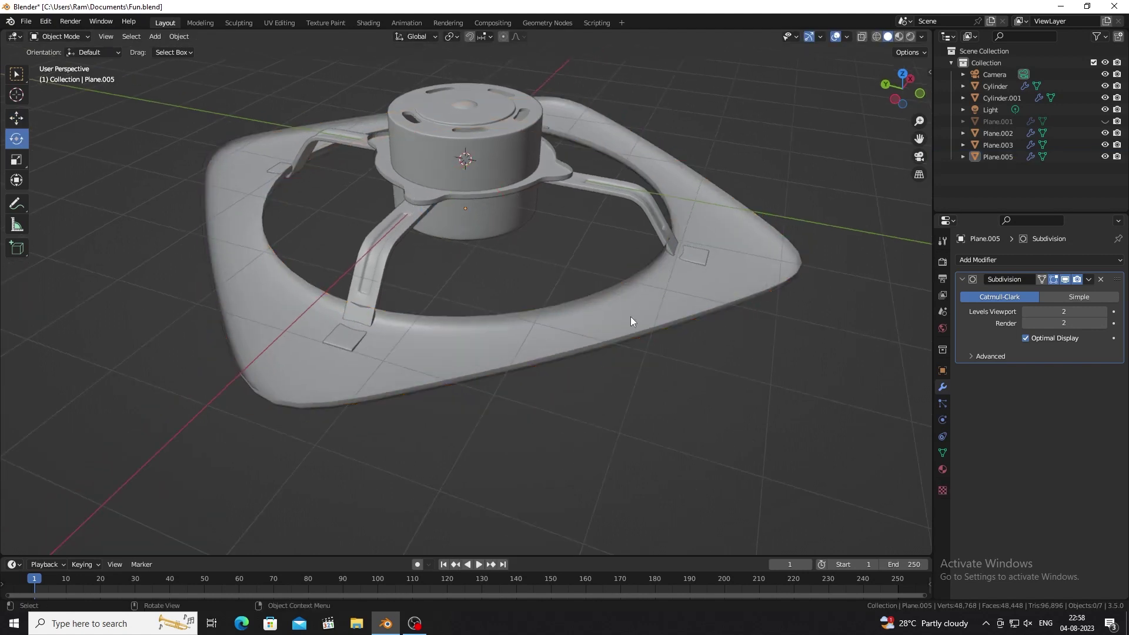
key(Tab)
click(625, 353)
alt+shift+click(410, 327)
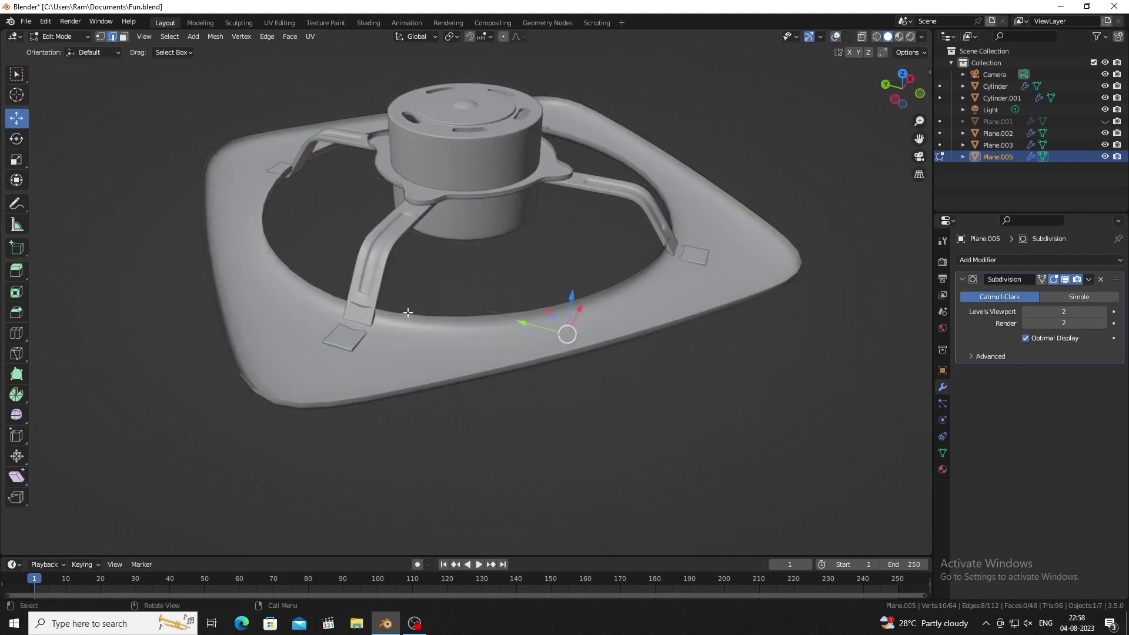
click(835, 38)
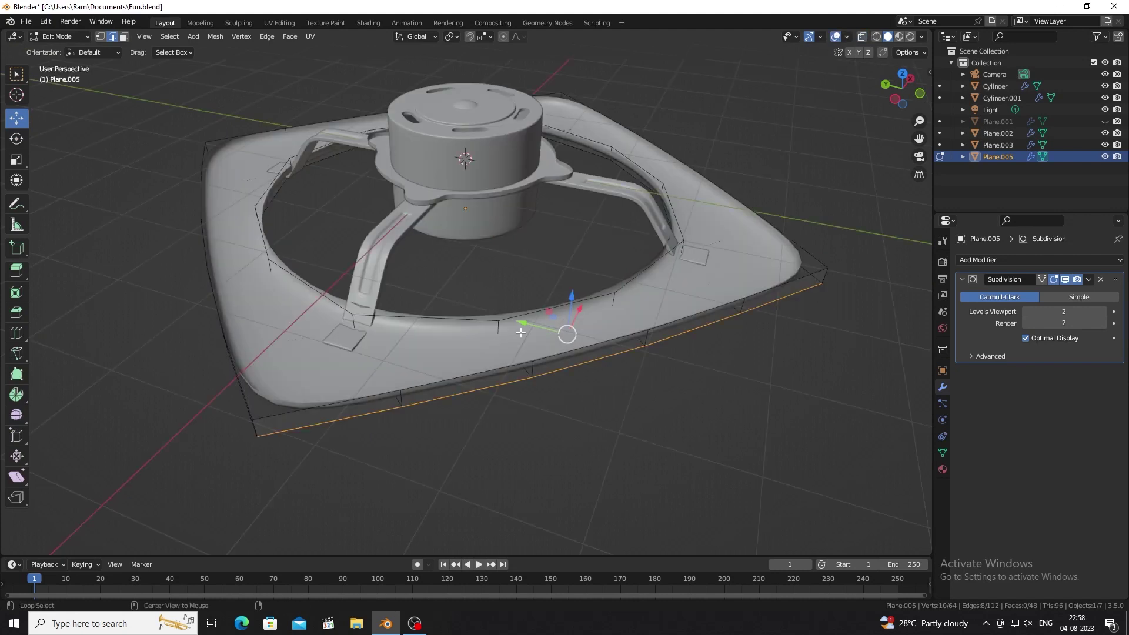
key(alt+z)
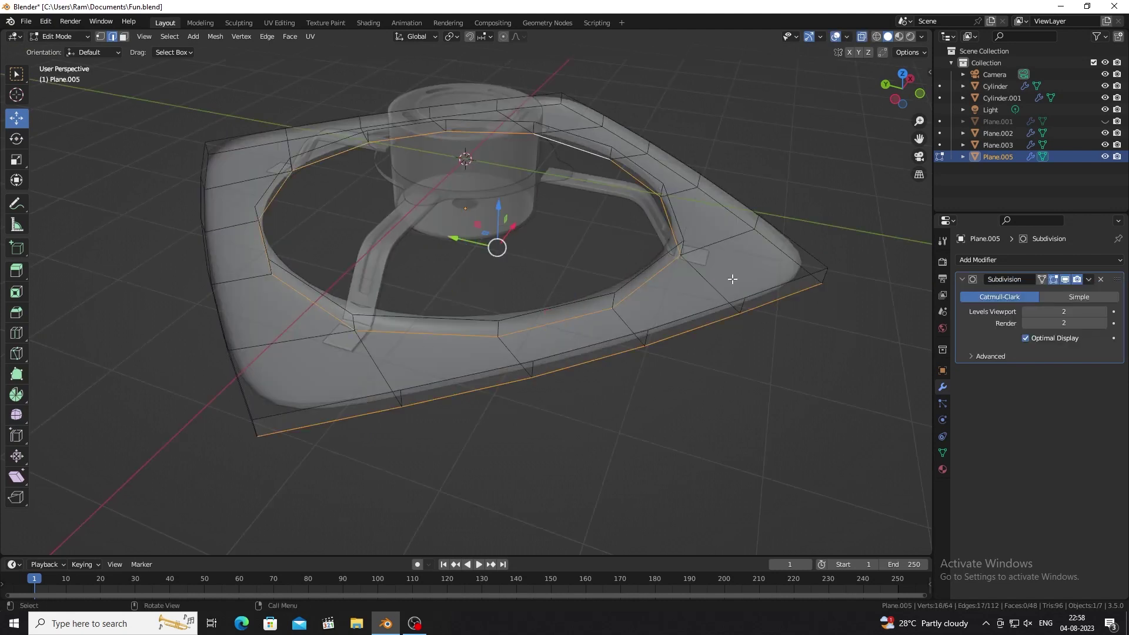
middle_drag(242, 342, 268, 314)
key(alt+z)
middle_drag(498, 237, 545, 229)
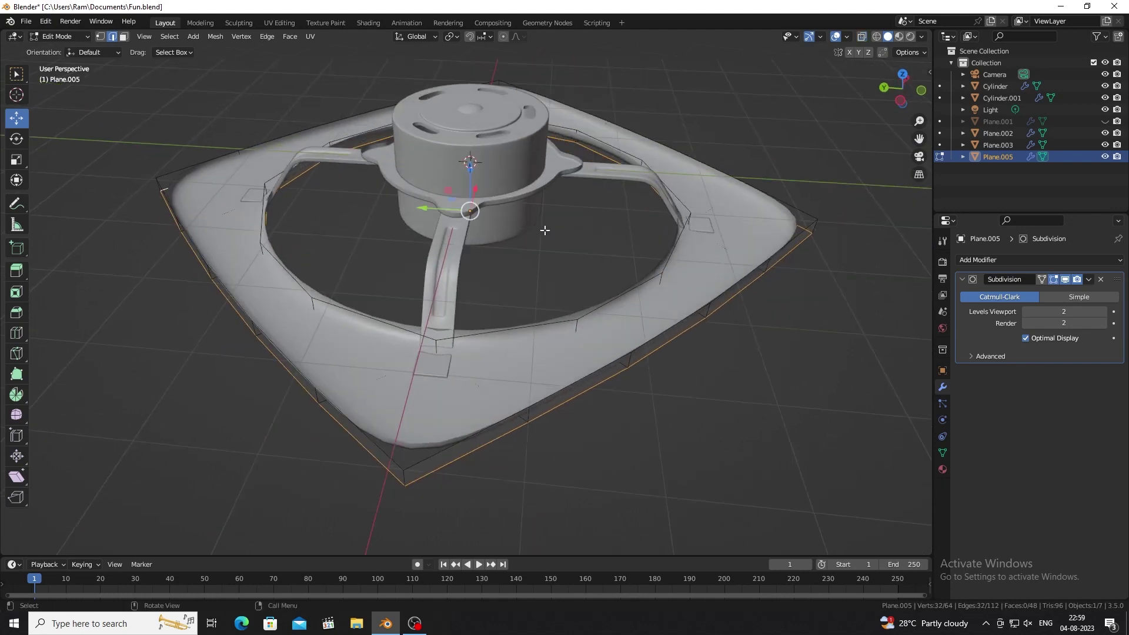
- Bevel the selected rim edges of the frame plate
key(ctrl+b)
click(550, 235)
key(Tab)
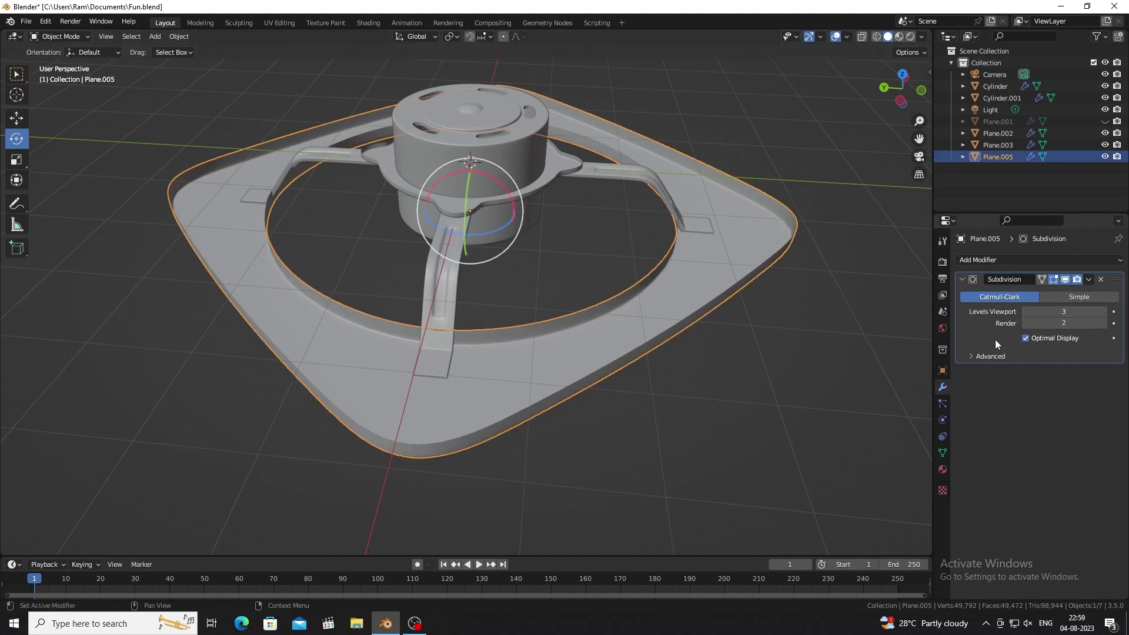
key(alt+a)
- Resize the whole frame plate
mouse_move(420, 345)
middle_down()
mouse_move(437, 331)
mouse_move(440, 367)
middle_up()
click(439, 367)
key(s)
click(763, 299)
key(alt+a)
- Shrink the plate's selected rim edges slightly in edit mode
key(Tab)
key(s)
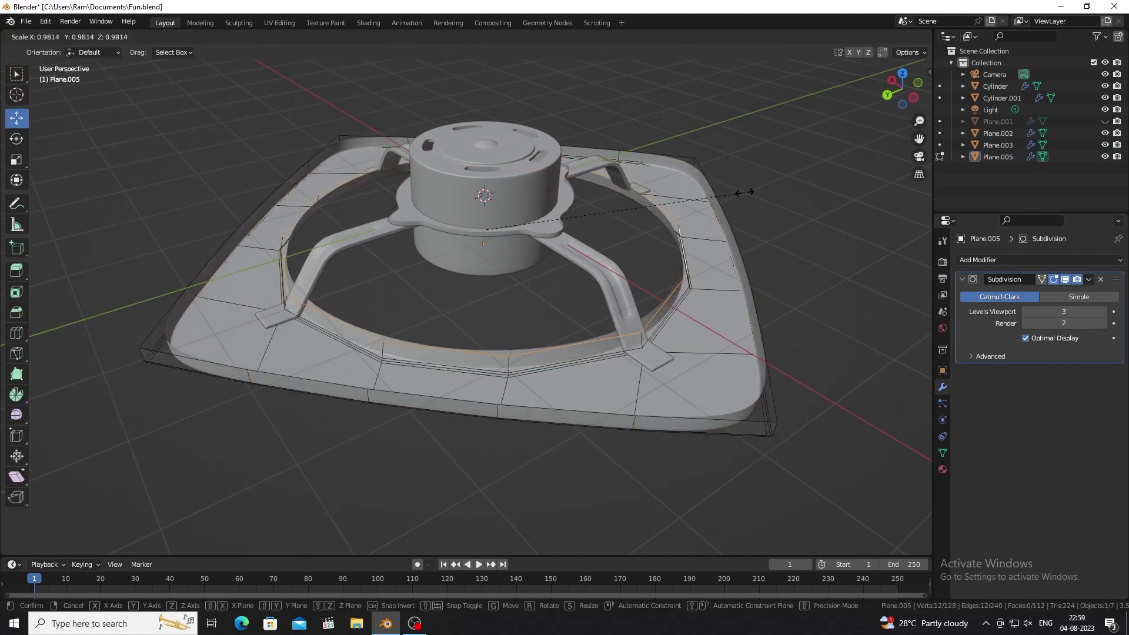
click(744, 192)
key(s)
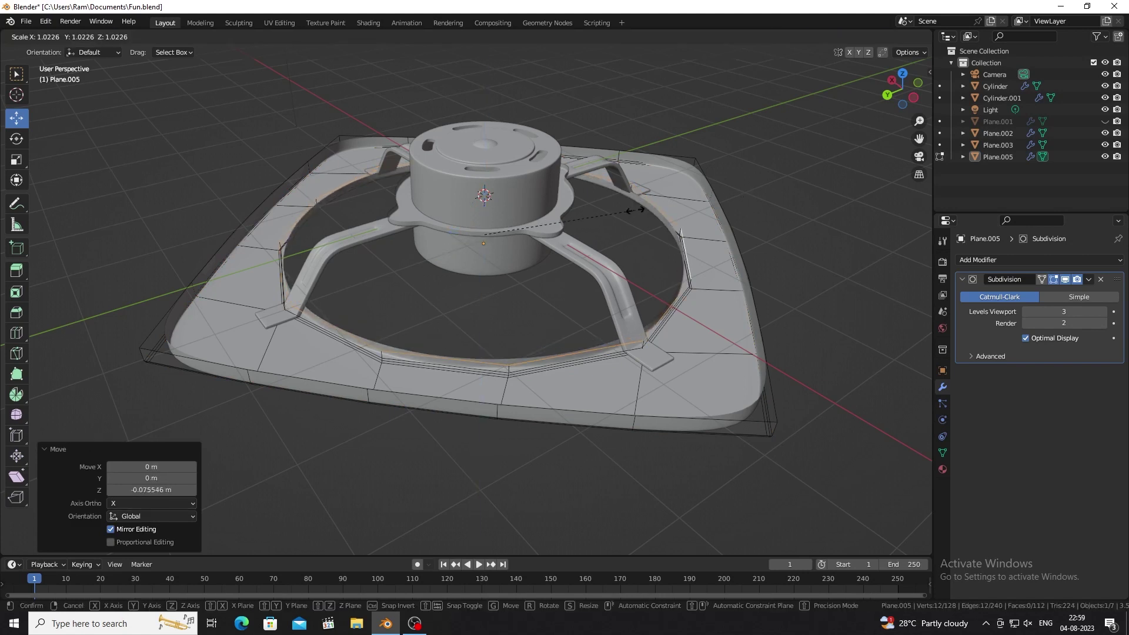
key(Tab)
- Check the fan from below, save the file, and open the Add > Mesh menu
scroll(586, 259, down, 5)
mouse_move(585, 259)
middle_down()
mouse_move(509, 295)
mouse_move(585, 336)
mouse_move(389, 353)
mouse_move(344, 340)
mouse_move(348, 315)
middle_up()
scroll(541, 330, up, 4)
key(ctrl+s)
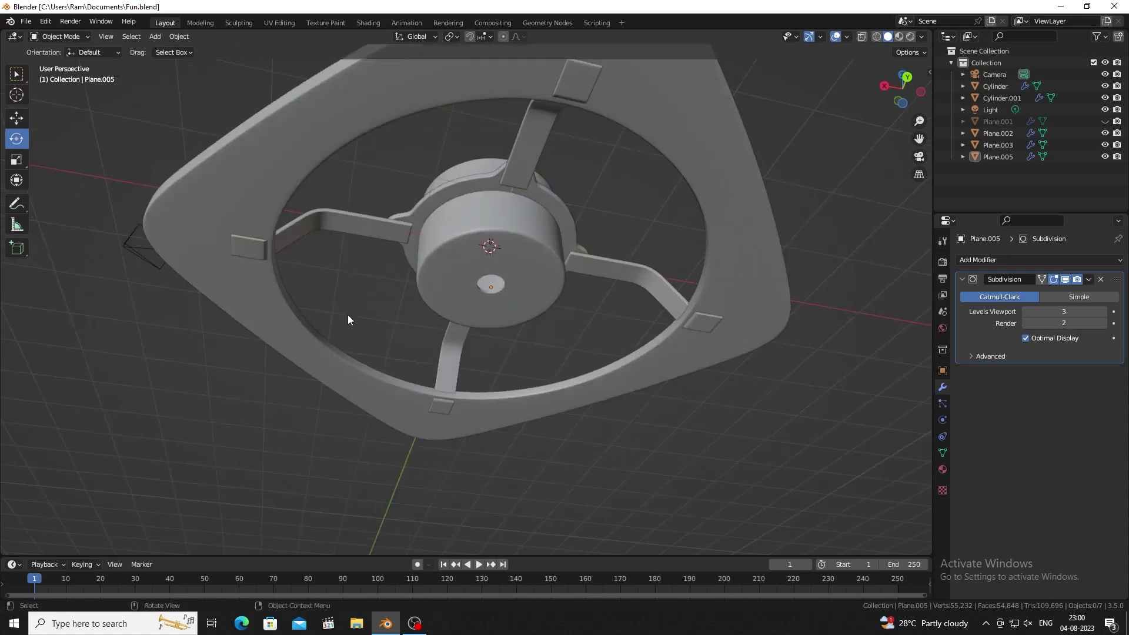
click(488, 276)
click(155, 36)
- Add a cylinder and scale it thin across X and Y to 0.183
click(271, 108)
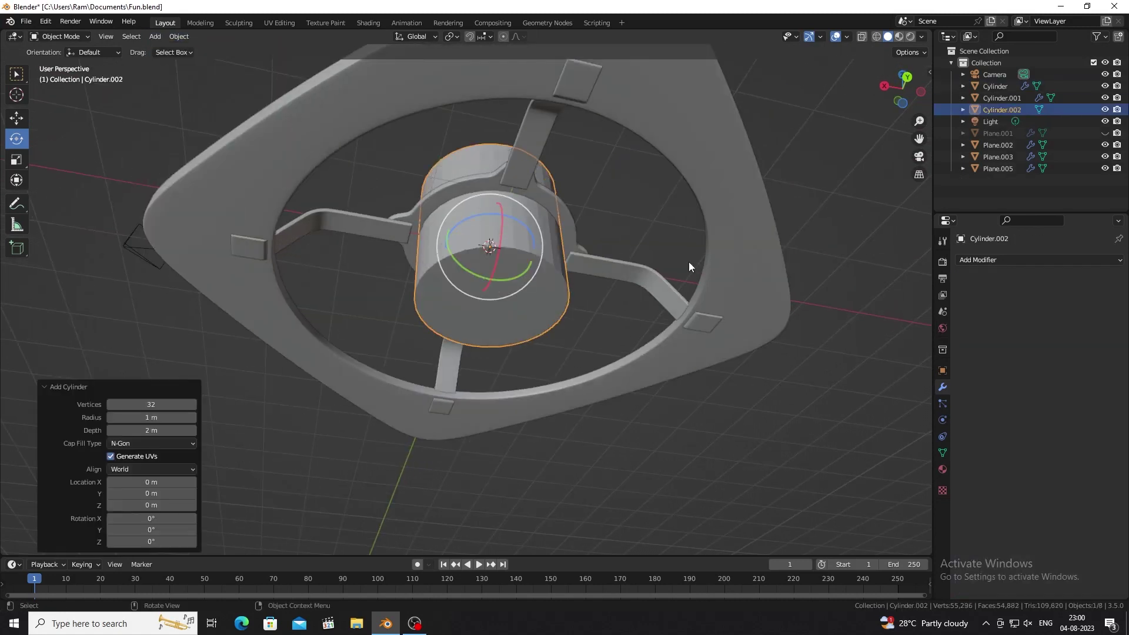
key(s)
key(shift+z)
click(518, 258)
mouse_move(518, 259)
middle_down()
mouse_move(517, 306)
mouse_move(60, 130)
middle_up()
middle_drag(497, 214, 478, 184)
scroll(503, 309, up, 3)
- Shade the new cylinder shaft smooth
click(506, 293)
key(Tab)
key(Tab)
right_click(505, 319)
click(505, 320)
click(942, 452)
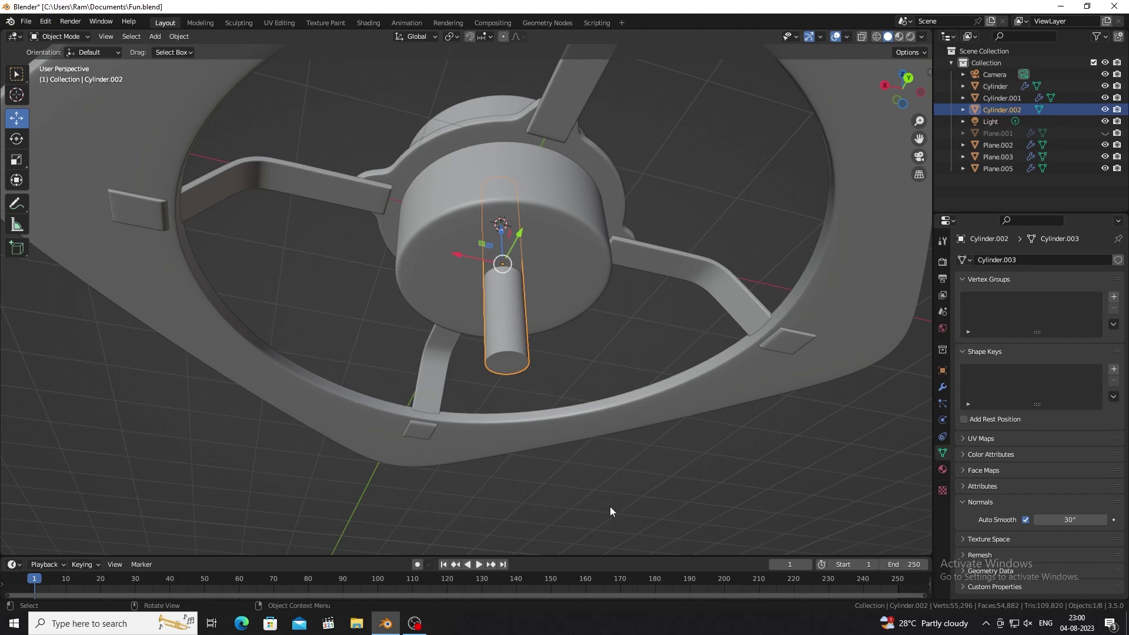
scroll(522, 439, down, 4)
- Move the frame plate vertically along Z
click(318, 255)
mouse_move(318, 254)
middle_down()
mouse_move(487, 264)
mouse_move(378, 396)
middle_up()
key(g)
key(z)
click(488, 264)
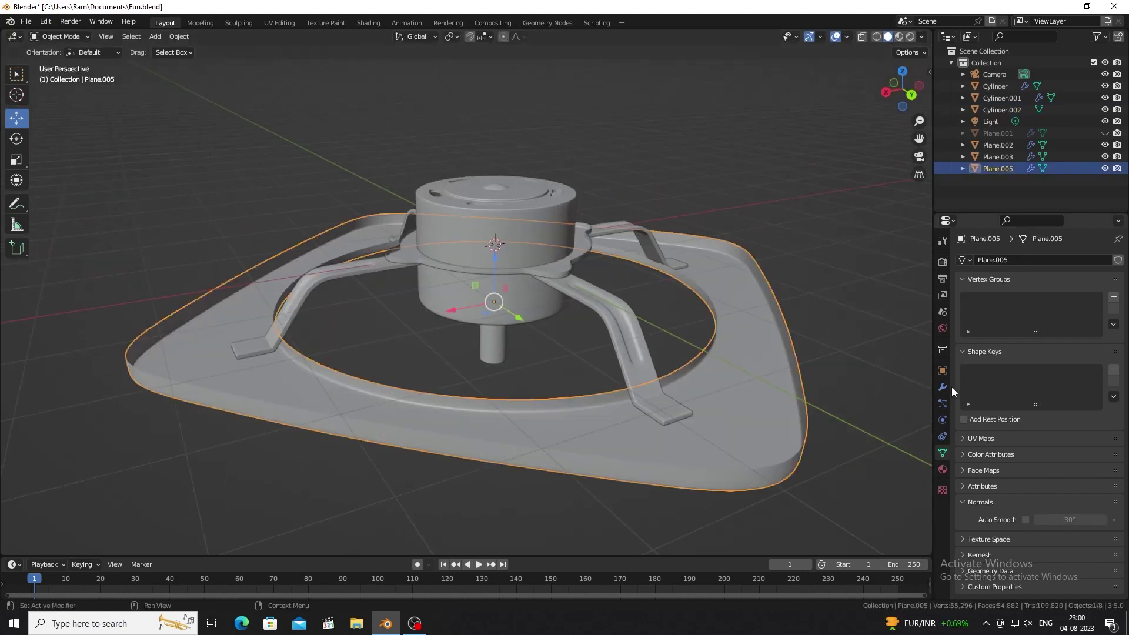
- Try a Solidify modifier above Subdivision on the frame plate, then remove it
click(943, 386)
click(988, 260)
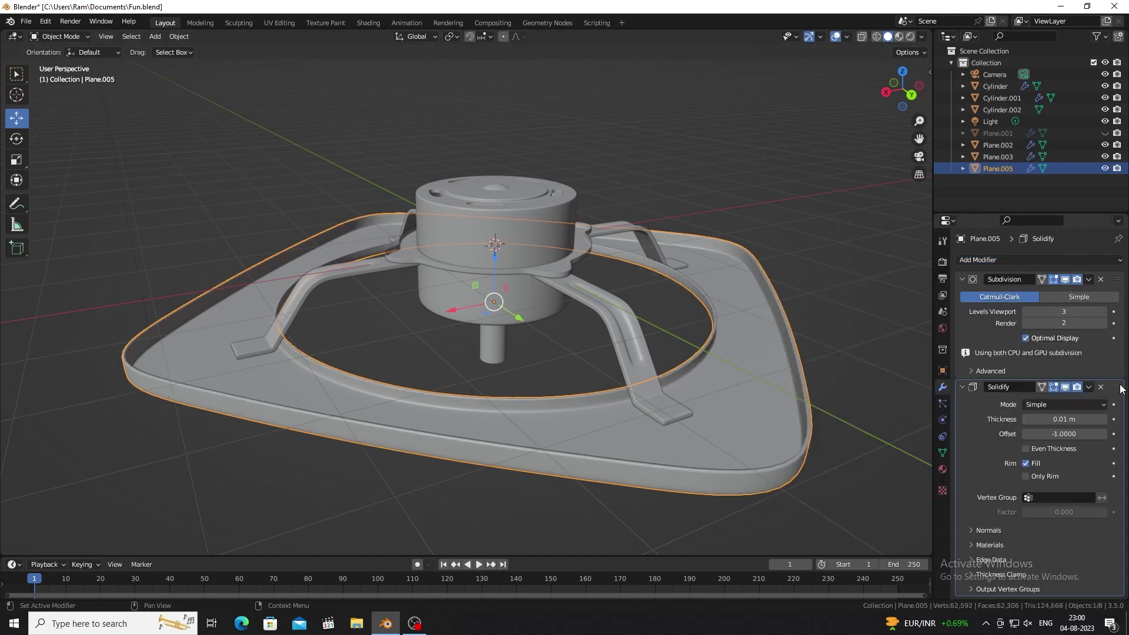
drag(1120, 388, 1117, 279)
click(847, 369)
click(787, 357)
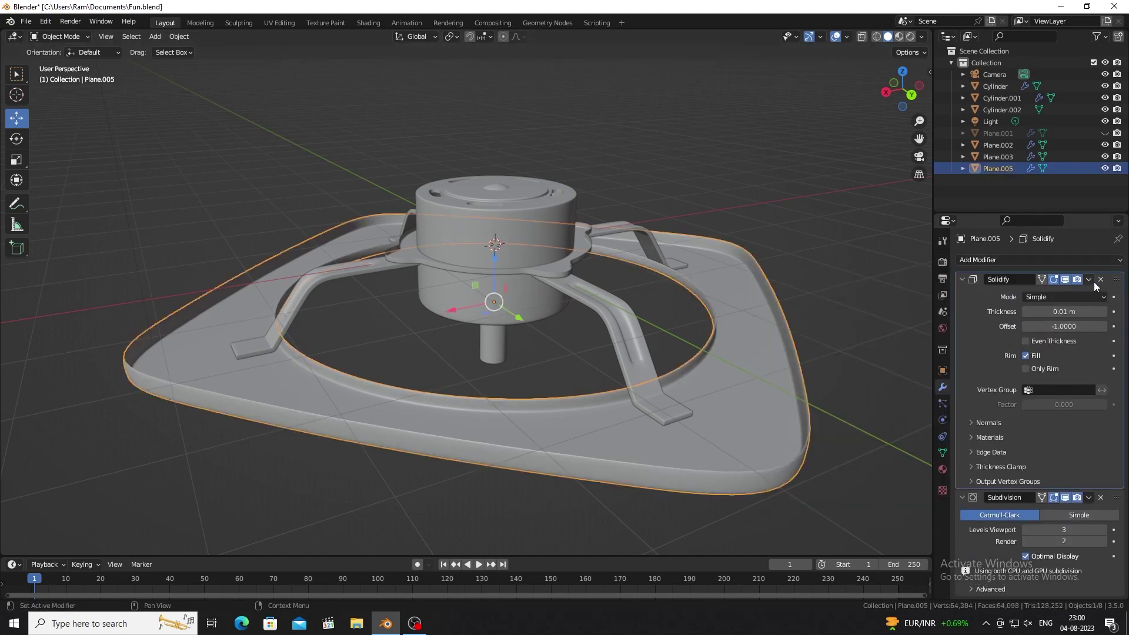
click(1100, 280)
- Bevel the plate's outer and inner rim edge loops and save the file
key(Tab)
scroll(730, 463, up, 3)
scroll(730, 462, up, 3)
alt+click(756, 472)
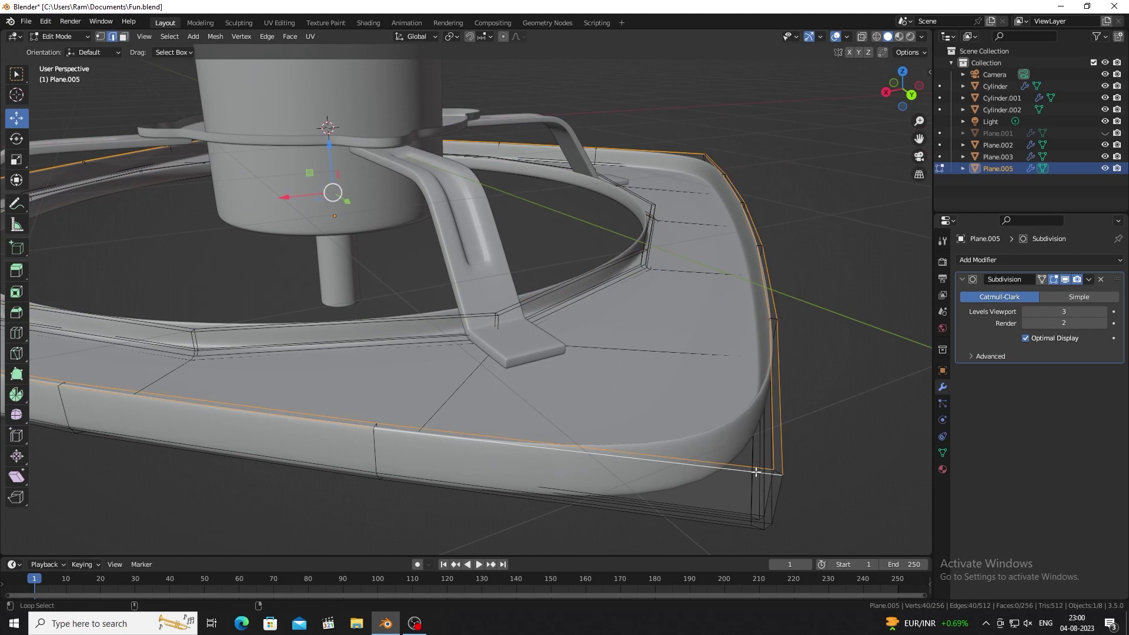
scroll(565, 296, up, 2)
alt+shift+click(574, 292)
click(716, 284)
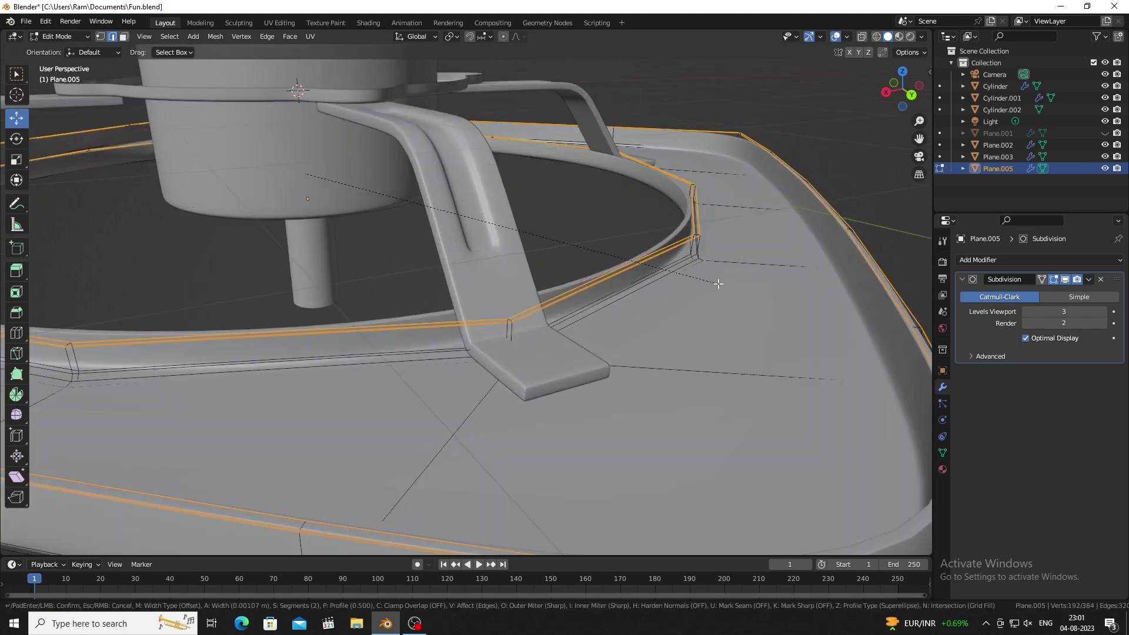
scroll(781, 154, down, 3)
key(Tab)
scroll(635, 303, down, 3)
scroll(481, 337, up, 2)
key(ctrl+s)
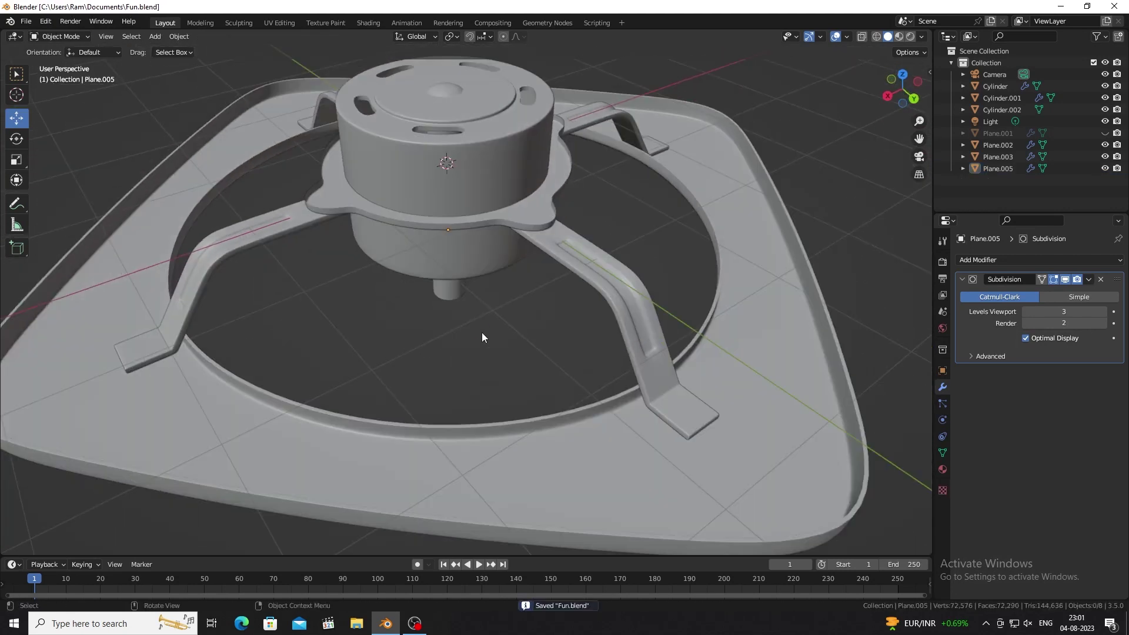
scroll(482, 333, down, 3)
- Undo the rim bevel by stepping back through the undo history
key(Tab)
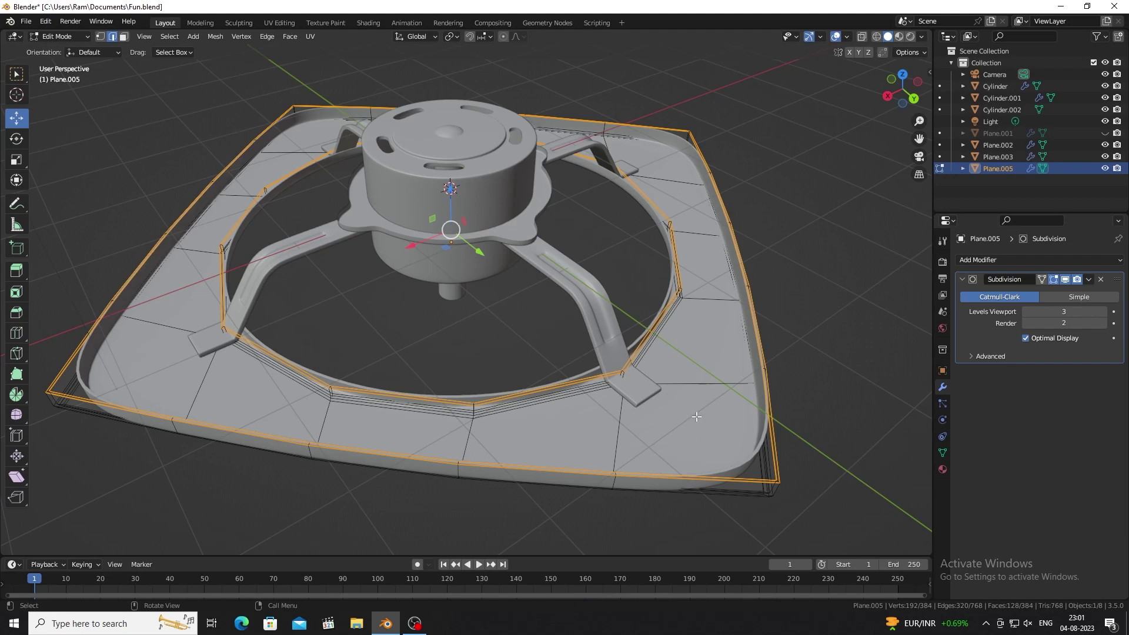
key(ctrl+z)
key(ctrl+z)
key(ctrl+z)
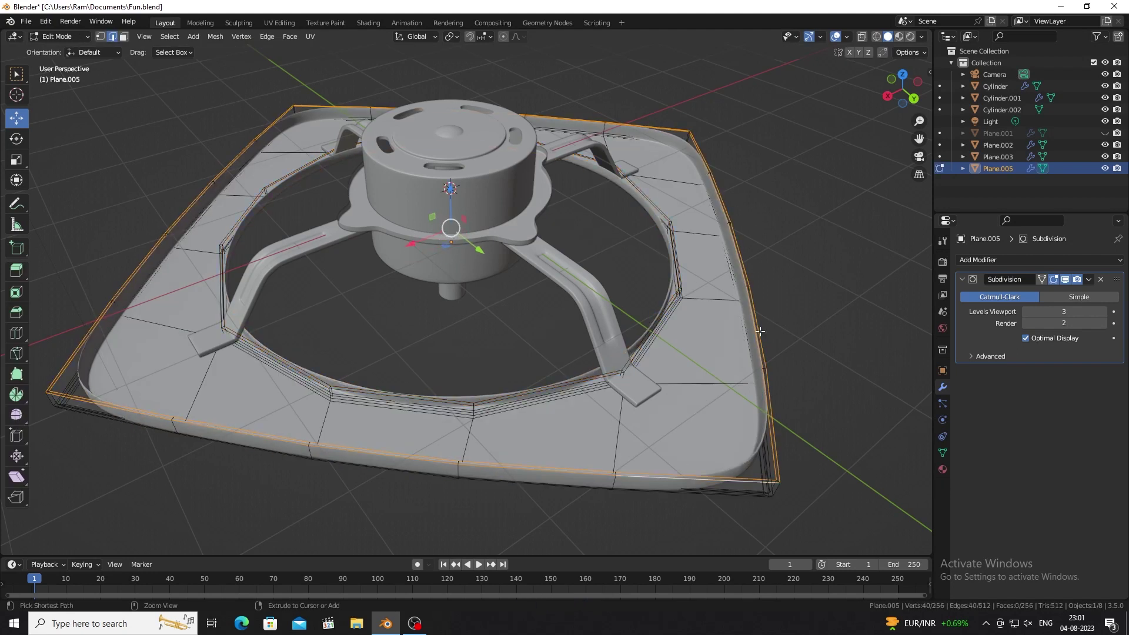
key(ctrl+z)
key(ctrl+z)
key(ctrl+z)
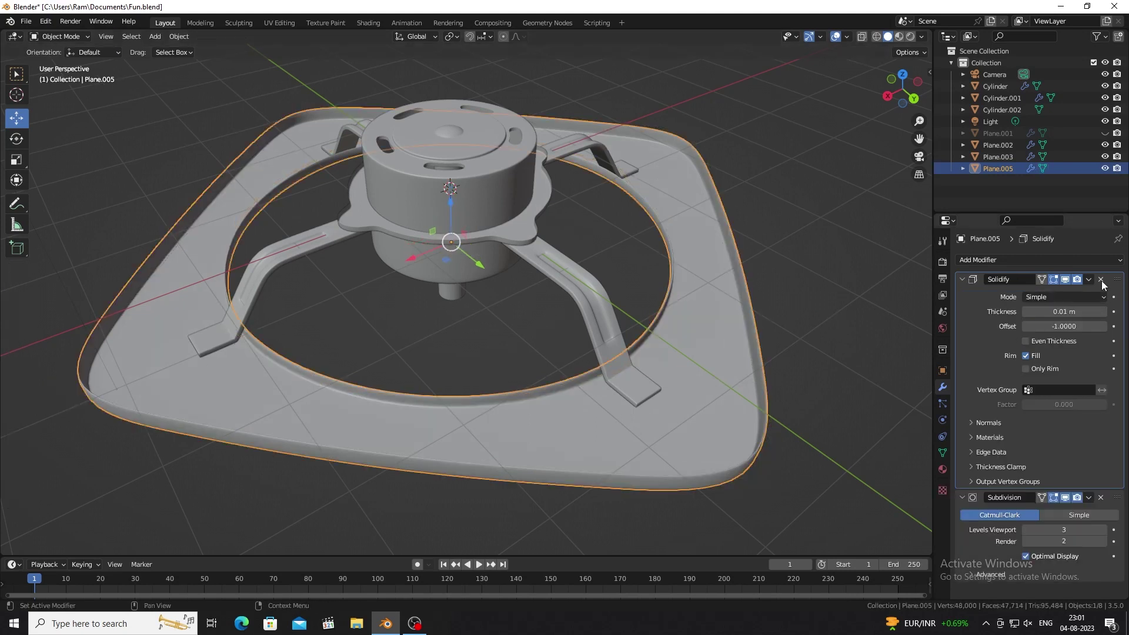
key(ctrl+z)
key(ctrl+z)
- Add a centred loop cut across the frame plate's ring
shift+middle_drag(714, 391, 705, 385)
middle_drag(625, 421, 449, 449)
key(1)
scroll(448, 448, up, 2)
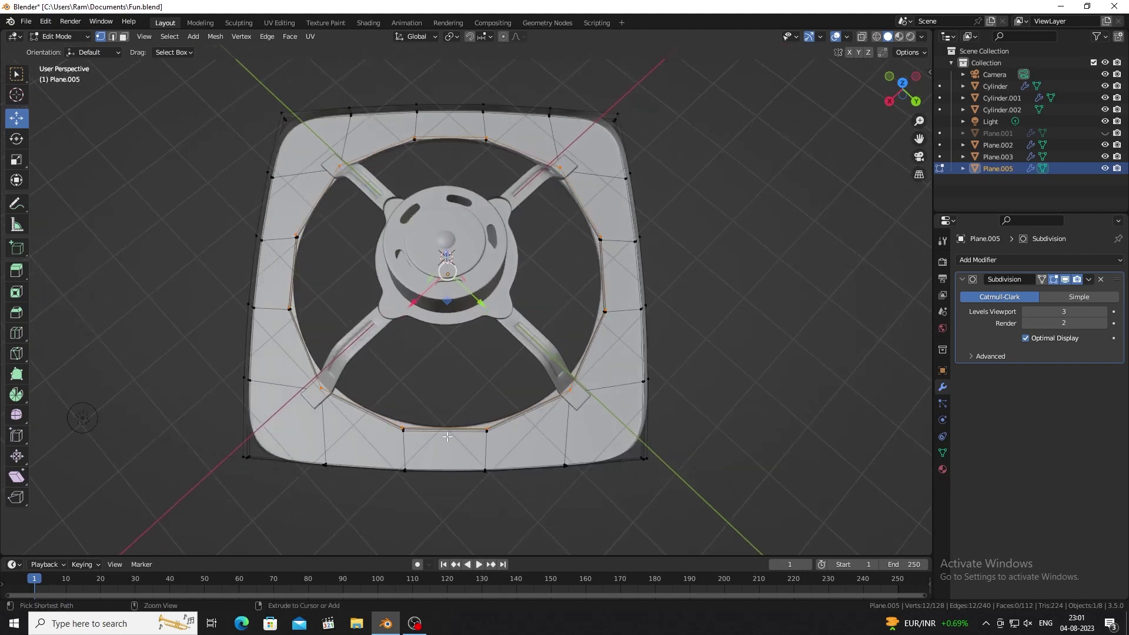
key(ctrl+r)
click(445, 450)
right_click(444, 450)
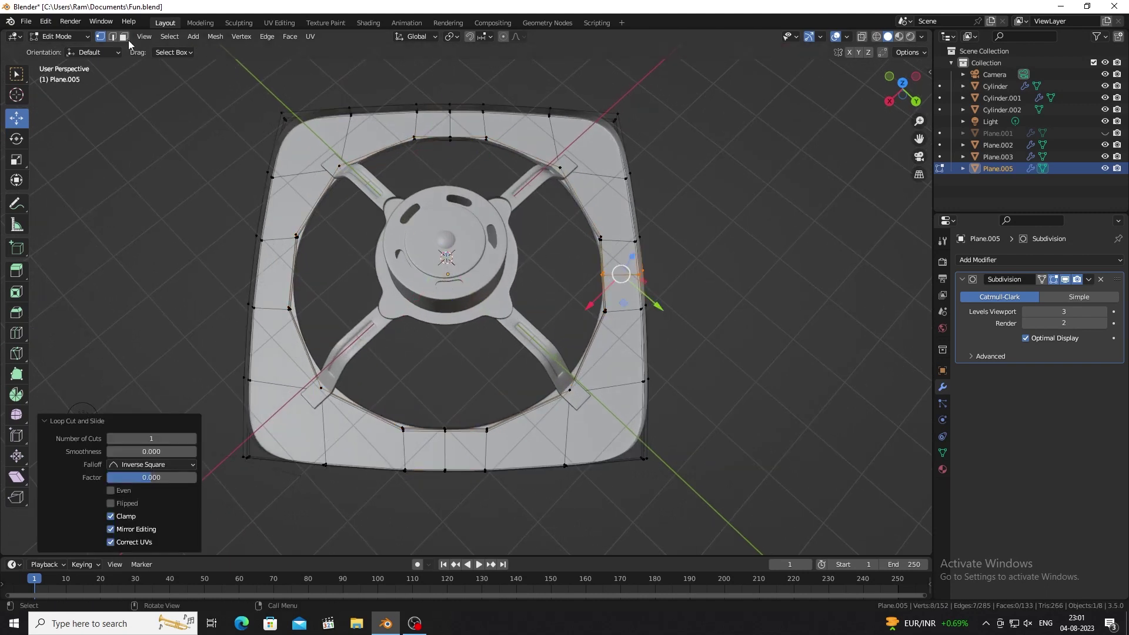
key(Tab)
- Select the upper-left faces of the plate ring in face select mode
scroll(511, 278, down, 3)
scroll(511, 277, up, 4)
click(538, 298)
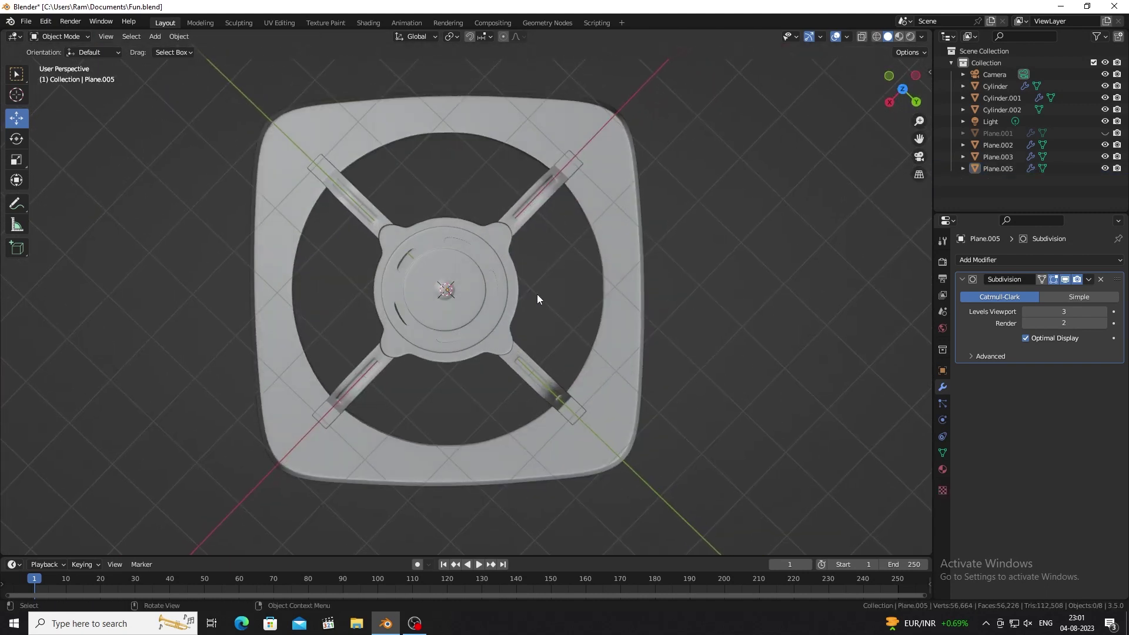
key(Tab)
middle_drag(537, 294, 411, 244)
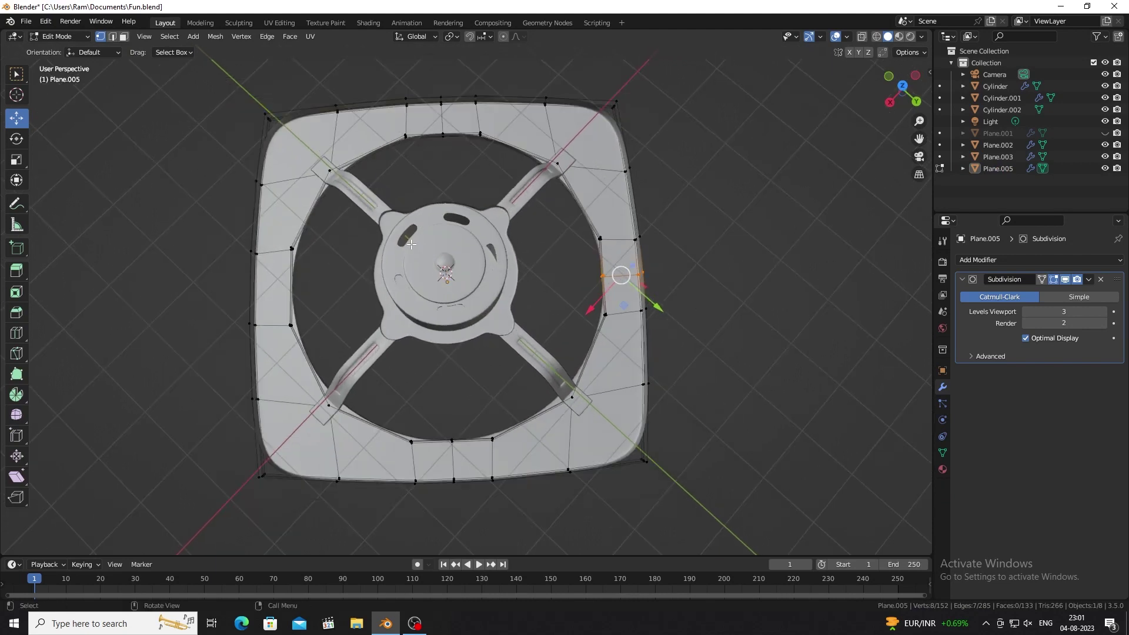
click(125, 38)
middle_drag(191, 187, 285, 248)
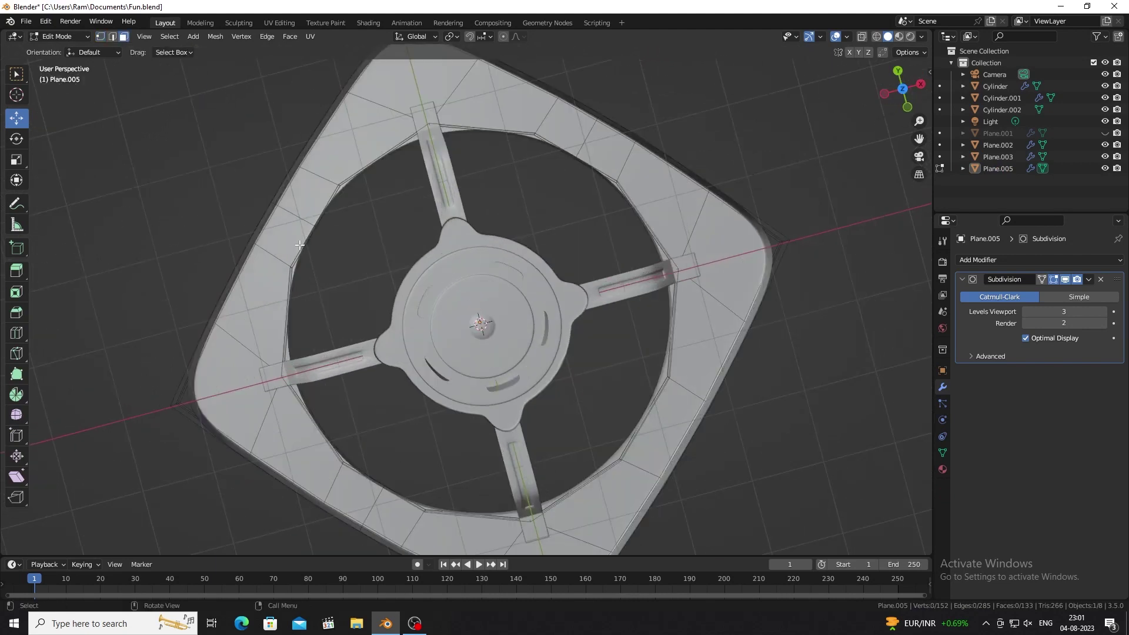
scroll(300, 244, down, 3)
drag(333, 138, 466, 292)
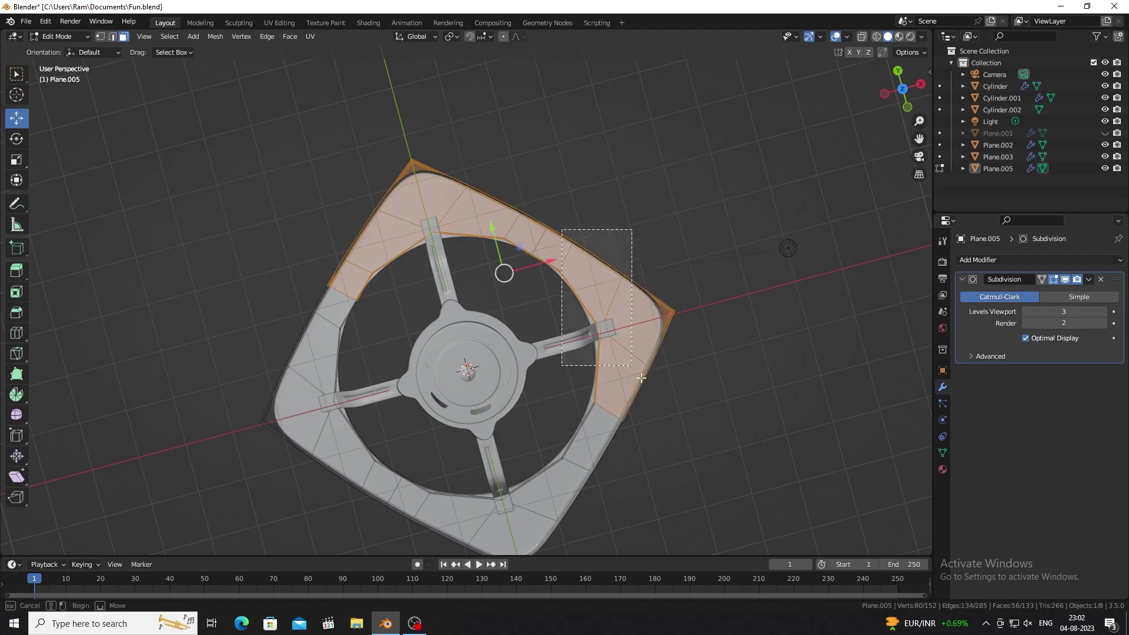
- Delete every ring face except one quarter piece of the plate
middle_drag(757, 444, 554, 206)
click(169, 36)
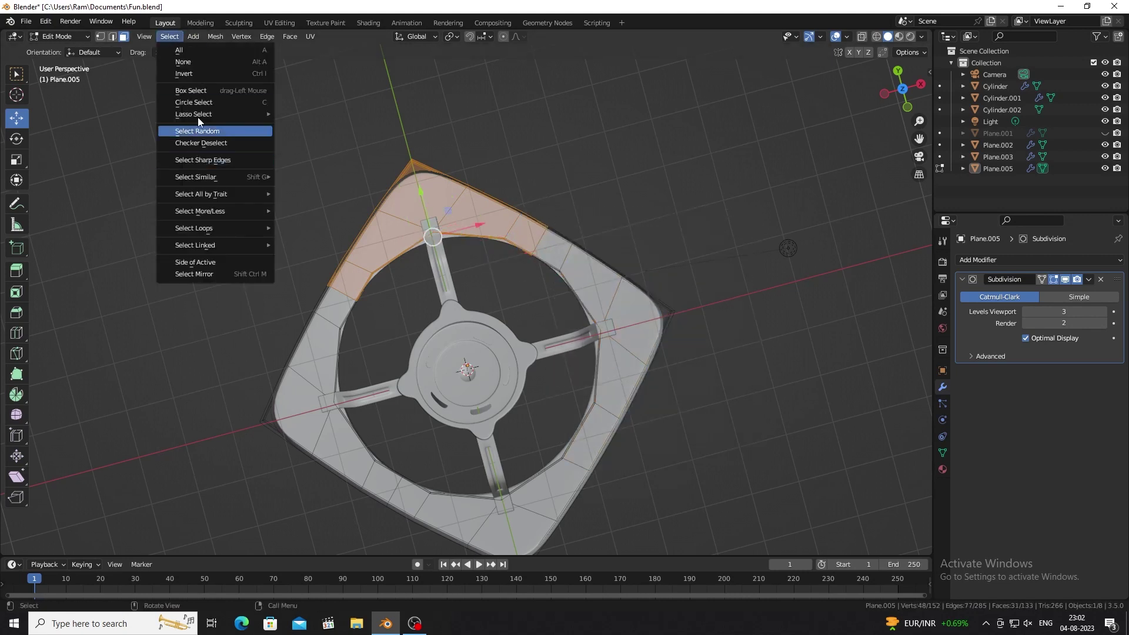
click(193, 76)
key(x)
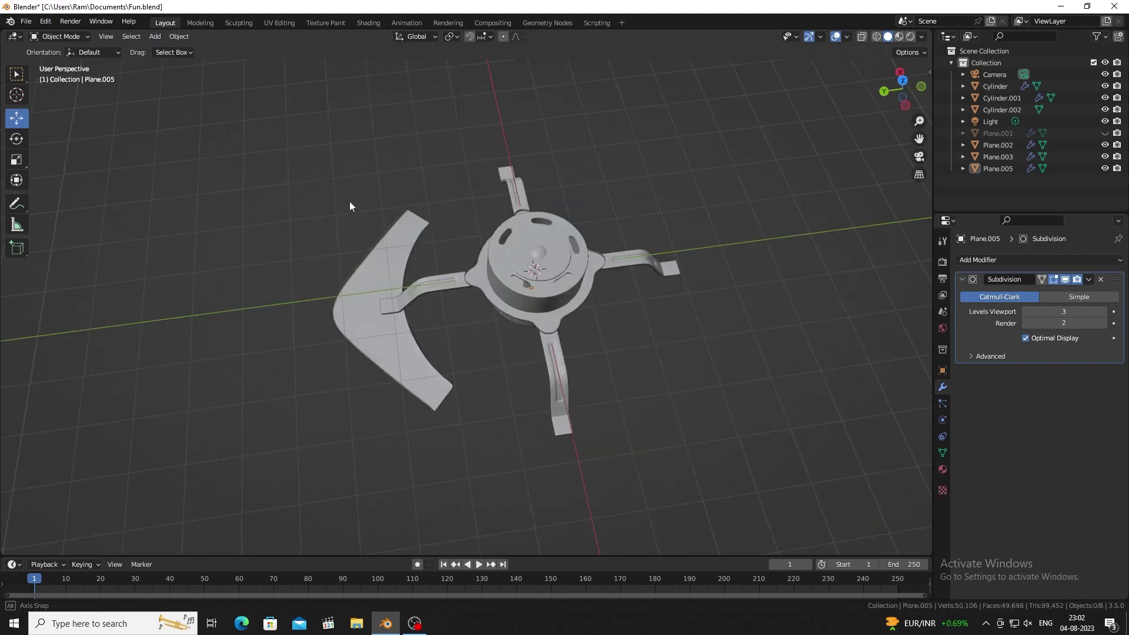
middle_drag(349, 201, 640, 249)
key(Tab)
- Add a Mirror modifier mirroring the quarter piece across both X and Y
scroll(639, 249, down, 2)
click(1000, 259)
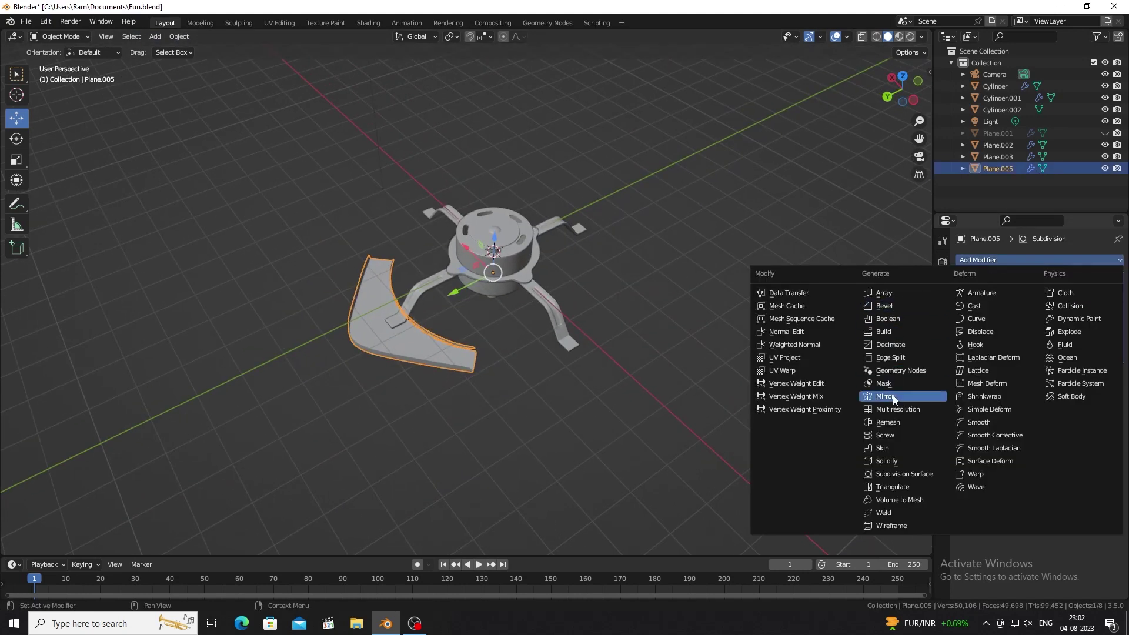
click(893, 396)
click(1065, 389)
scroll(742, 323, up, 3)
mouse_move(742, 324)
middle_down()
mouse_move(488, 359)
mouse_move(454, 397)
middle_up()
scroll(409, 386, down, 1)
- Select the pad-corner vertices in see-through vertex select mode
key(Tab)
scroll(410, 391, up, 2)
scroll(529, 386, up, 2)
scroll(461, 360, up, 2)
key(1)
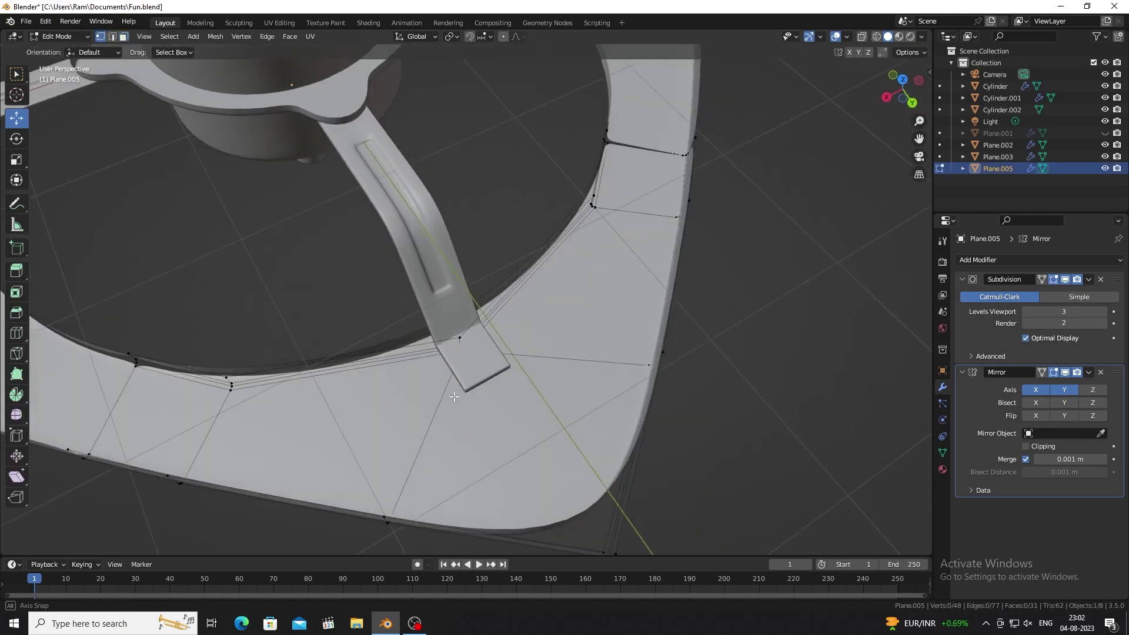
key(alt+z)
drag(454, 396, 470, 329)
mouse_move(549, 456)
middle_down()
mouse_move(517, 422)
mouse_move(499, 432)
middle_up()
- Vertex-bevel the ring's corner vertex with a single segment
click(490, 425)
key(ctrl+shift+b)
drag(127, 375, 126, 376)
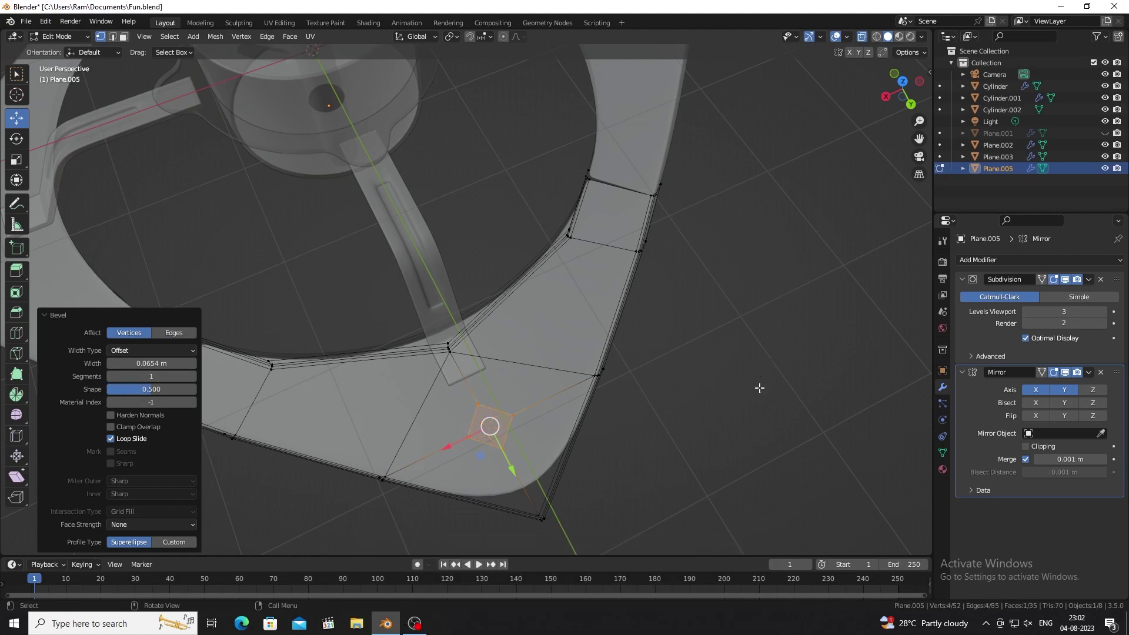
key(3)
scroll(572, 415, down, 2)
key(Tab)
- Set transform orientation to Normal and move the Mirror modifier above Subdivision
middle_drag(723, 383, 542, 373)
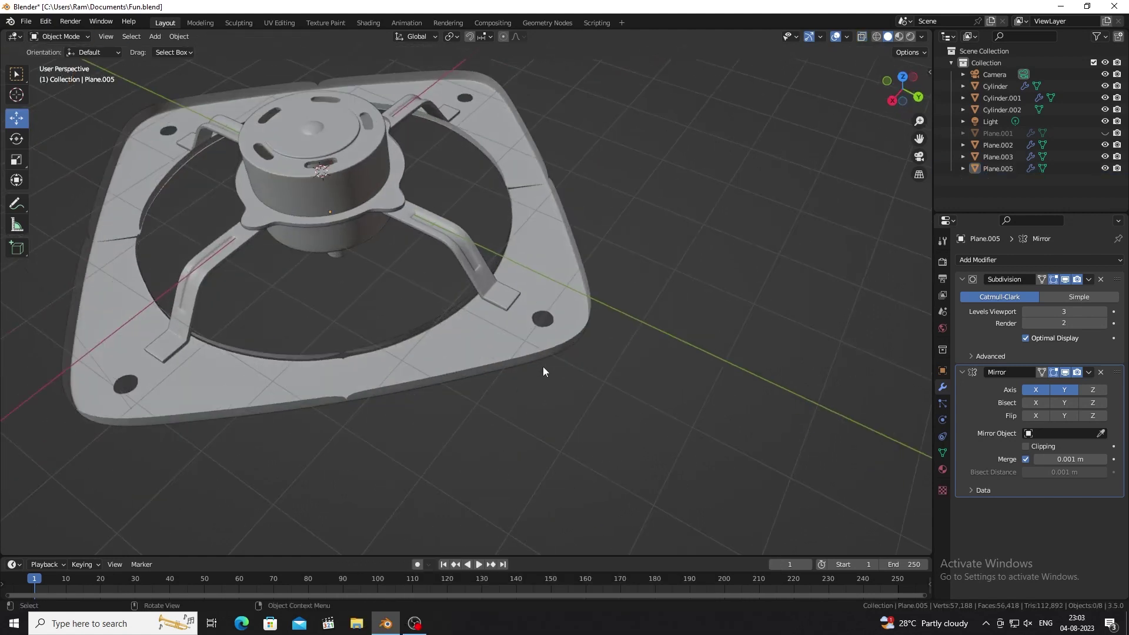
scroll(541, 373, up, 2)
click(472, 354)
key(Tab)
scroll(430, 348, up, 4)
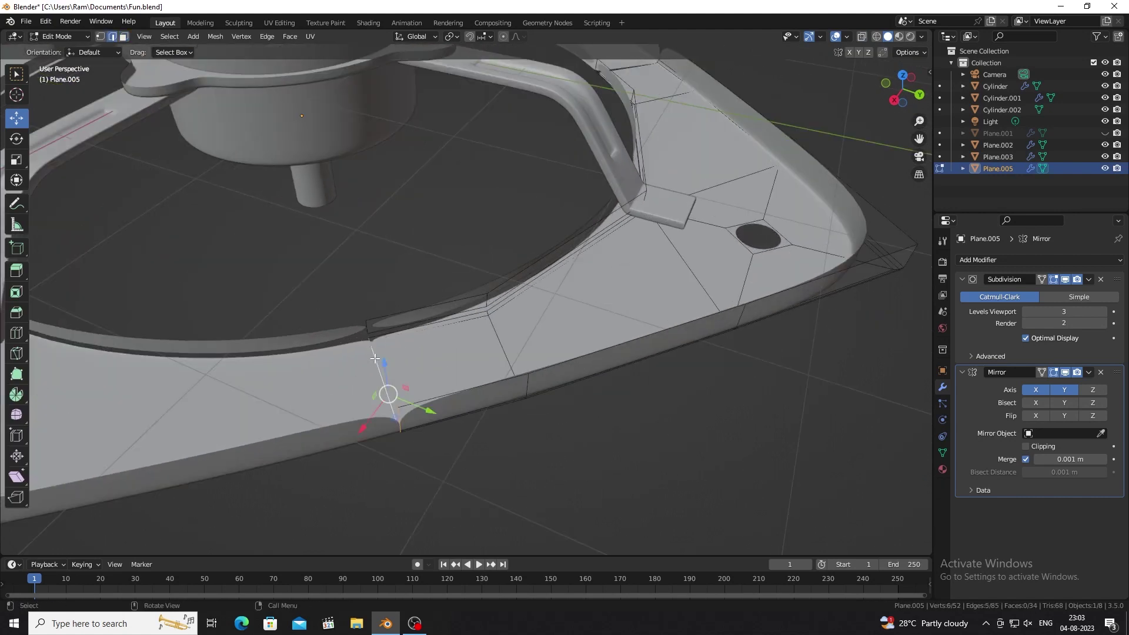
middle_drag(371, 304, 276, 272)
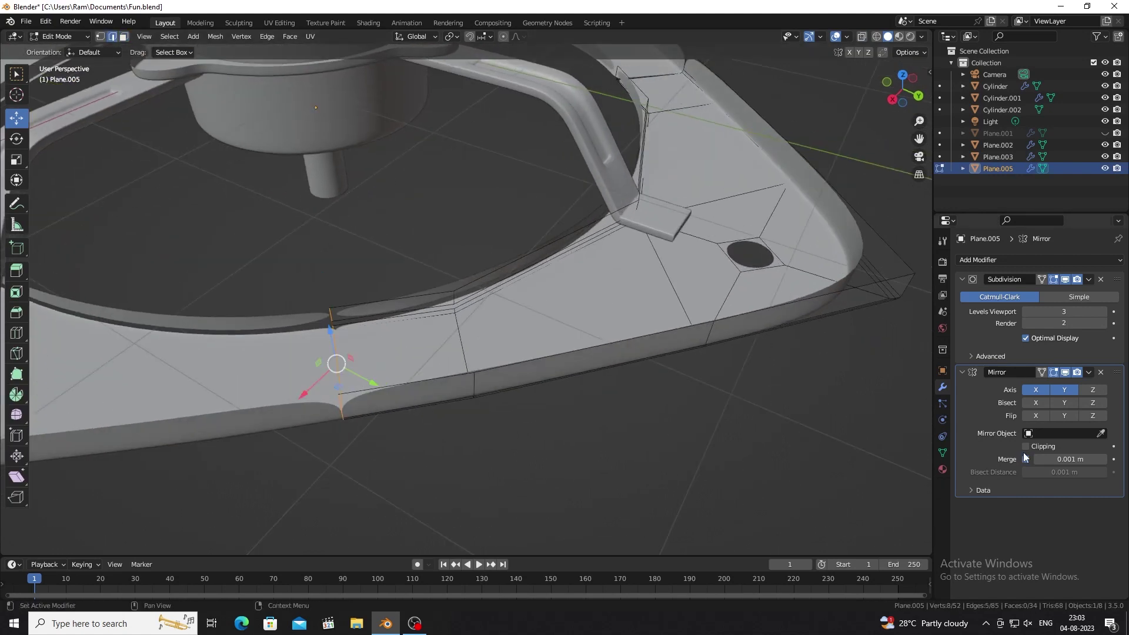
click(417, 35)
click(396, 99)
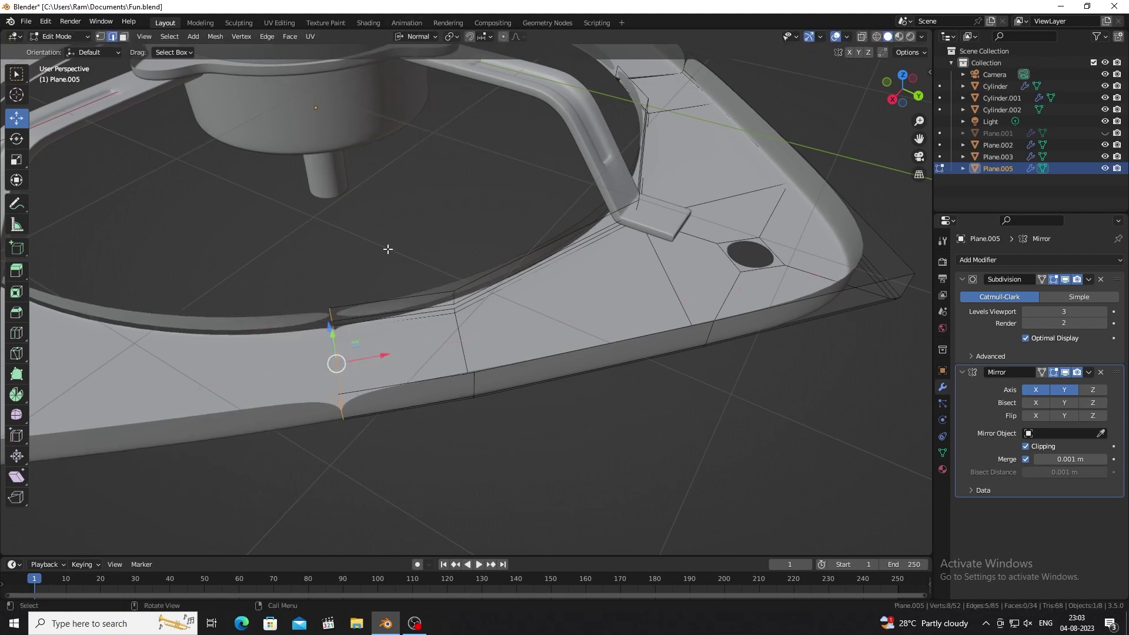
key(Tab)
drag(1117, 373, 1117, 280)
- Slide a plate rim vertex slightly outward along its normal
middle_drag(745, 408, 386, 324)
key(Tab)
mouse_move(415, 336)
mouse_down()
mouse_move(433, 372)
mouse_move(417, 333)
mouse_up()
scroll(417, 333, up, 3)
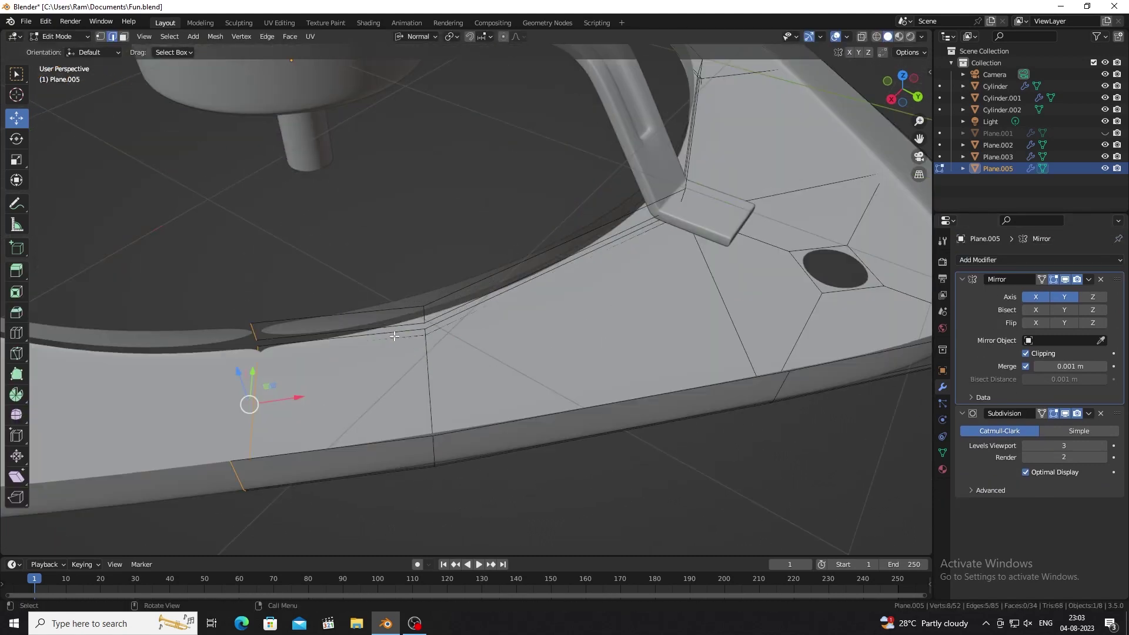
scroll(441, 335, down, 4)
- Push the neighbouring rim edges 0.062403 m outward along X
mouse_move(440, 336)
middle_down()
mouse_move(558, 281)
mouse_move(545, 262)
middle_up()
drag(519, 231, 582, 390)
drag(575, 302, 588, 303)
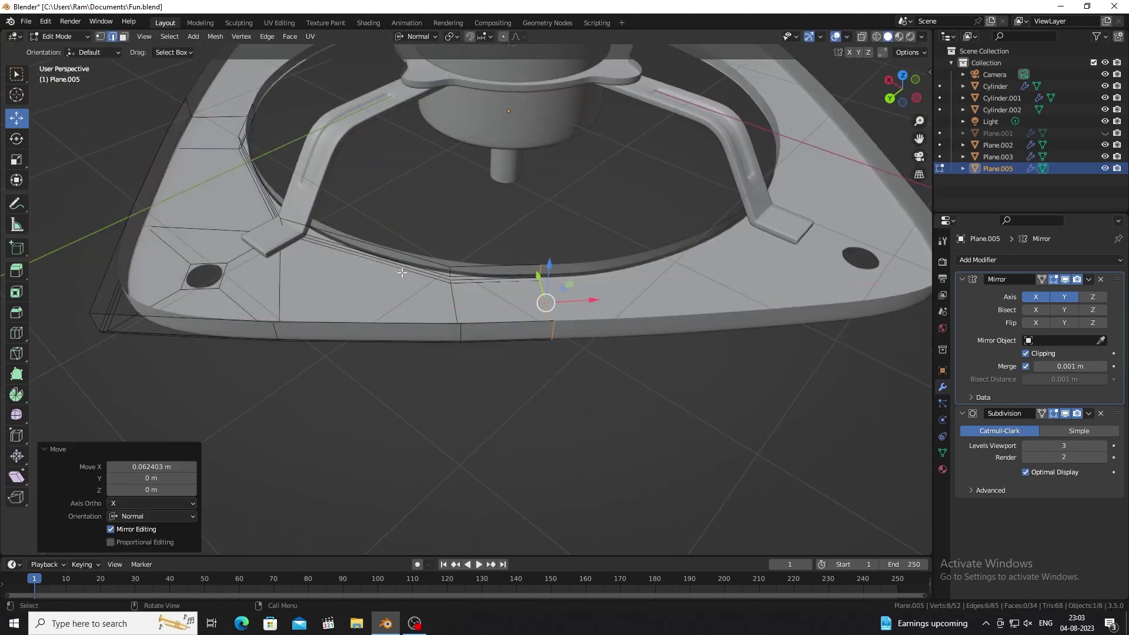
key(Tab)
scroll(428, 294, down, 5)
key(KP_7)
scroll(661, 314, up, 3)
scroll(661, 313, down, 4)
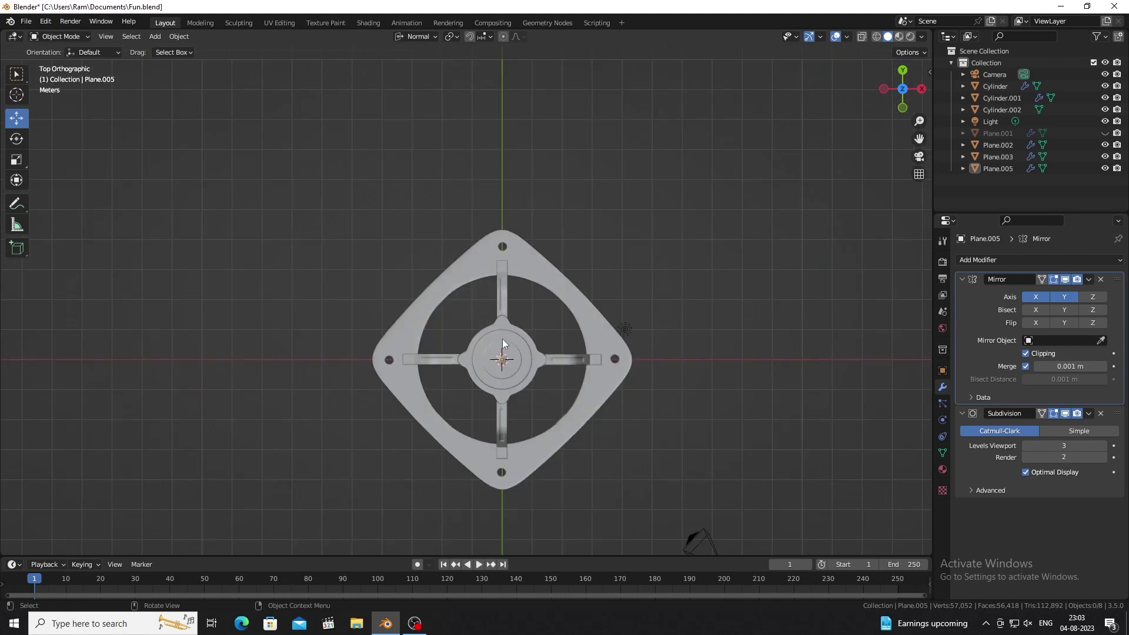
click(528, 248)
scroll(528, 248, up, 3)
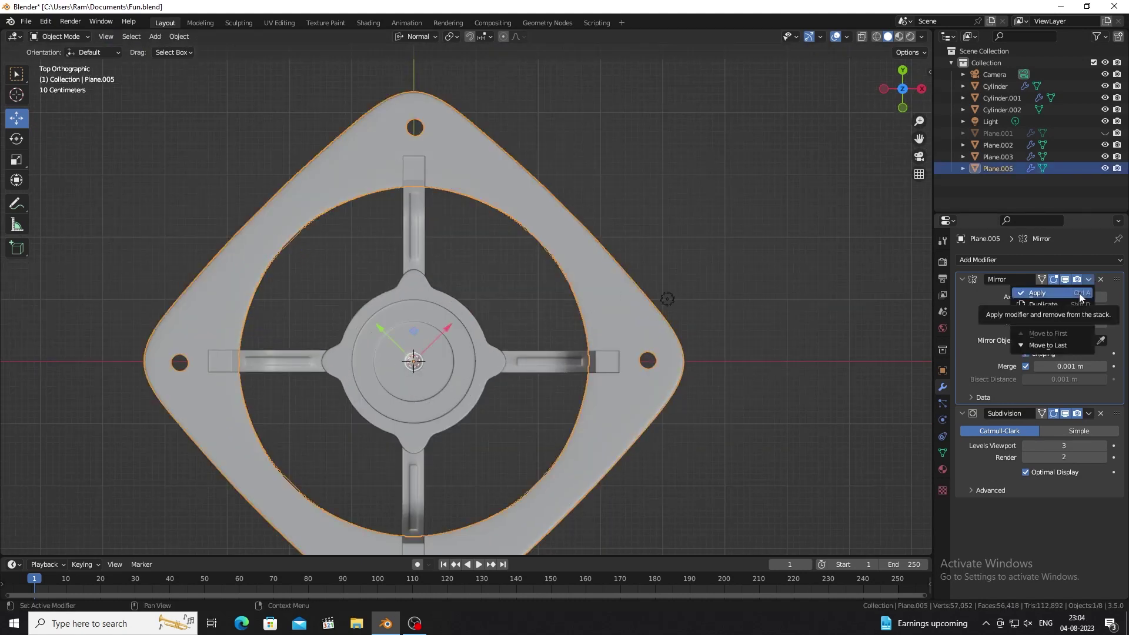
- Apply the plate's Mirror modifier and view its mesh from the top
click(1078, 293)
mouse_move(608, 252)
middle_down()
mouse_move(584, 306)
mouse_move(637, 308)
mouse_move(355, 229)
middle_up()
key(Tab)
scroll(637, 309, up, 3)
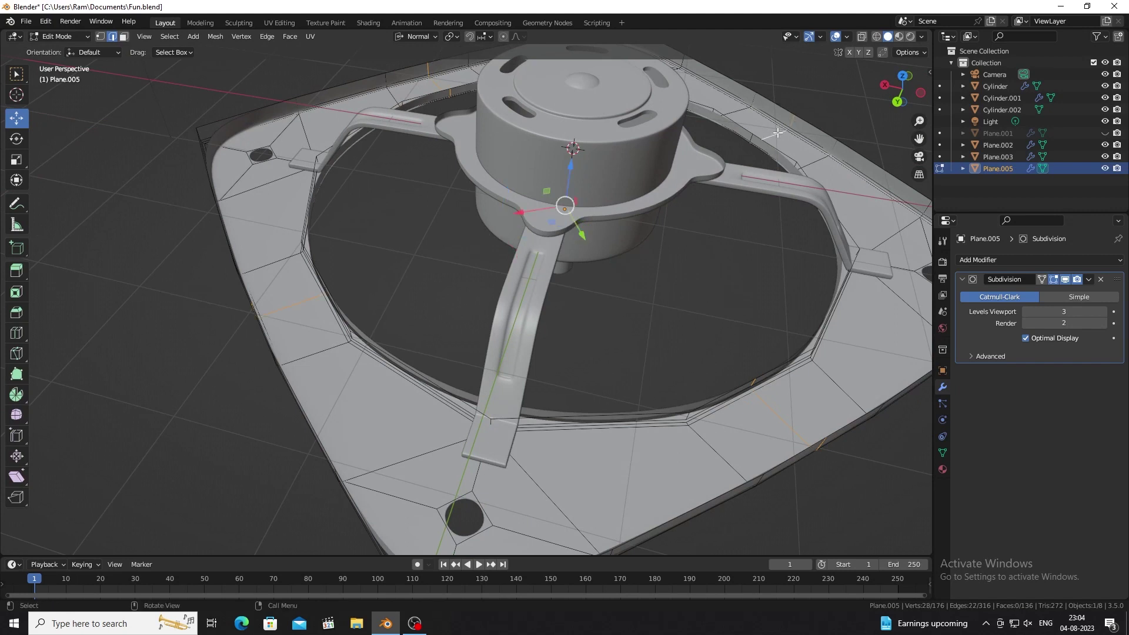
middle_drag(541, 313, 393, 305)
key(KP_7)
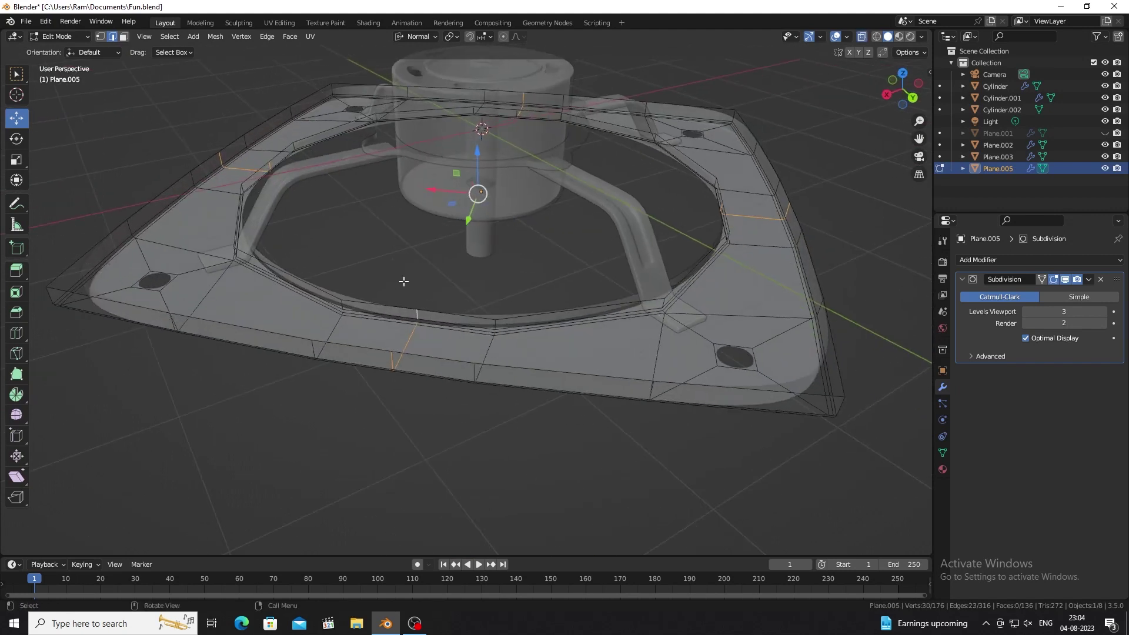
scroll(538, 235, up, 2)
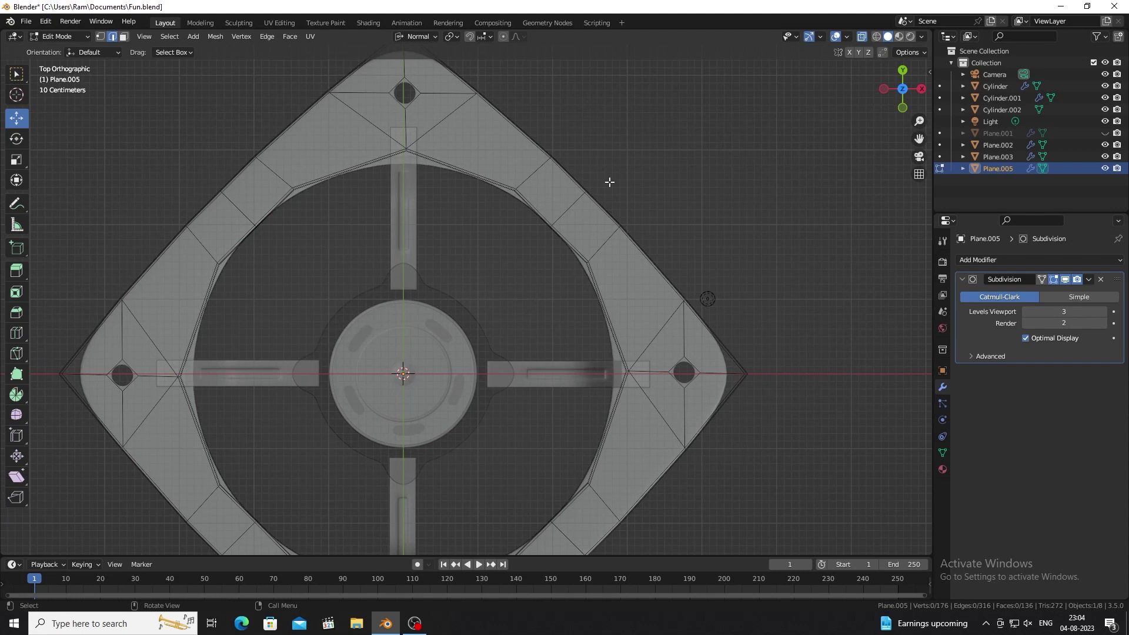
- Lasso-select and delete the stray vertices around the plate rim
drag(16, 74, 50, 70)
click(72, 148)
drag(608, 164, 525, 240)
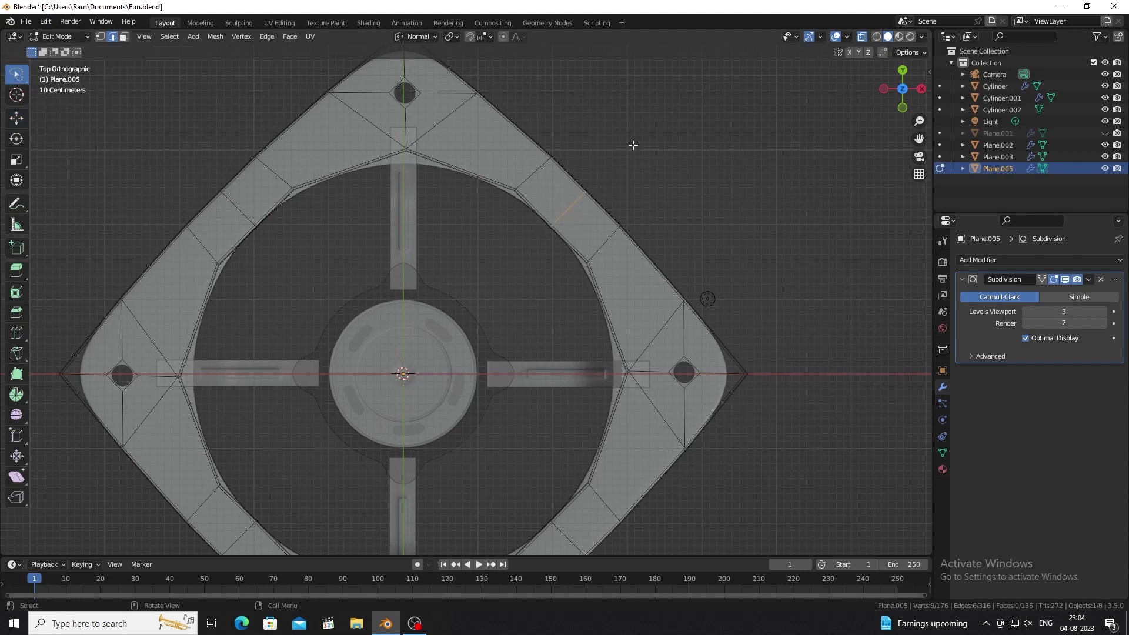
drag(210, 171, 206, 174)
shift+middle_drag(302, 312, 346, 154)
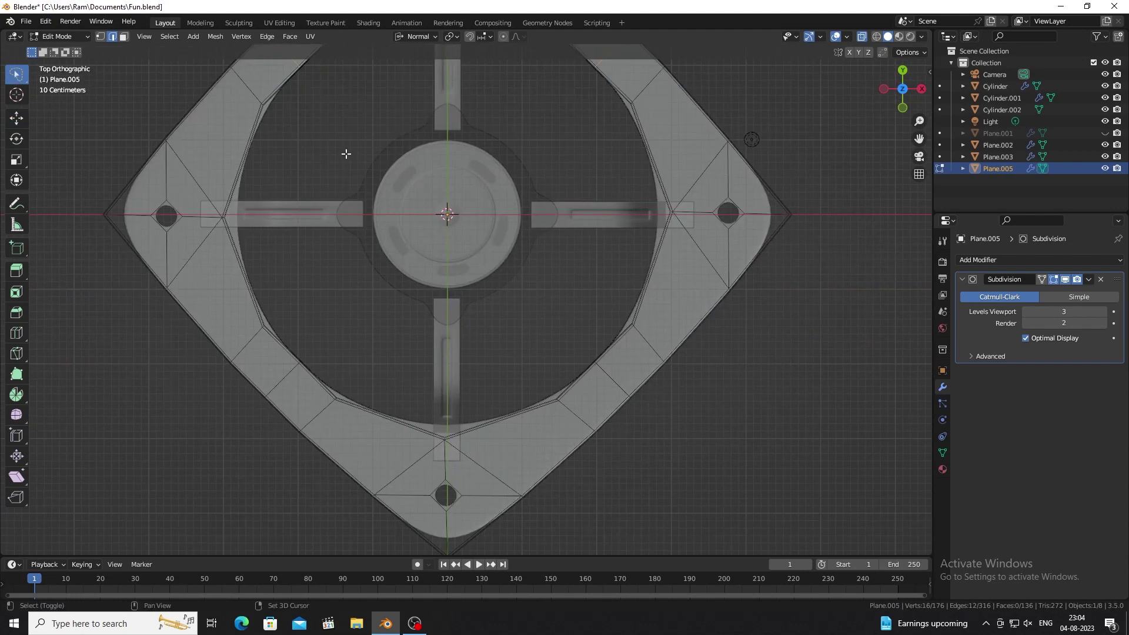
key(x)
click(592, 344)
key(Tab)
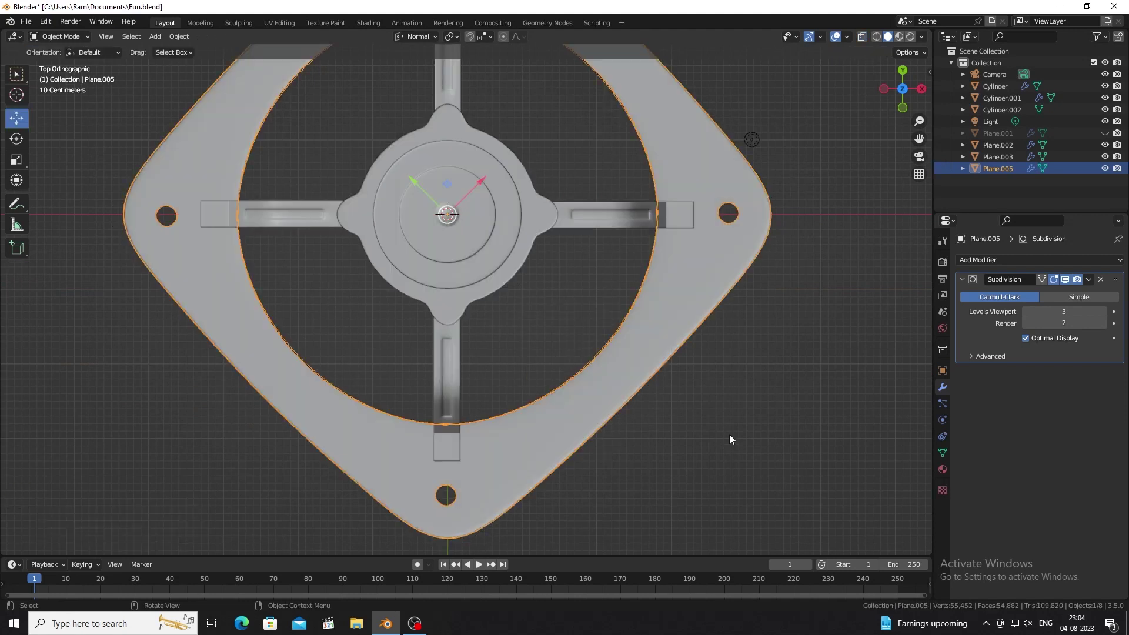
- Deselect the plate and select the motor shaft cylinder from below
middle_drag(729, 434, 402, 450)
scroll(402, 450, up, 3)
click(351, 468)
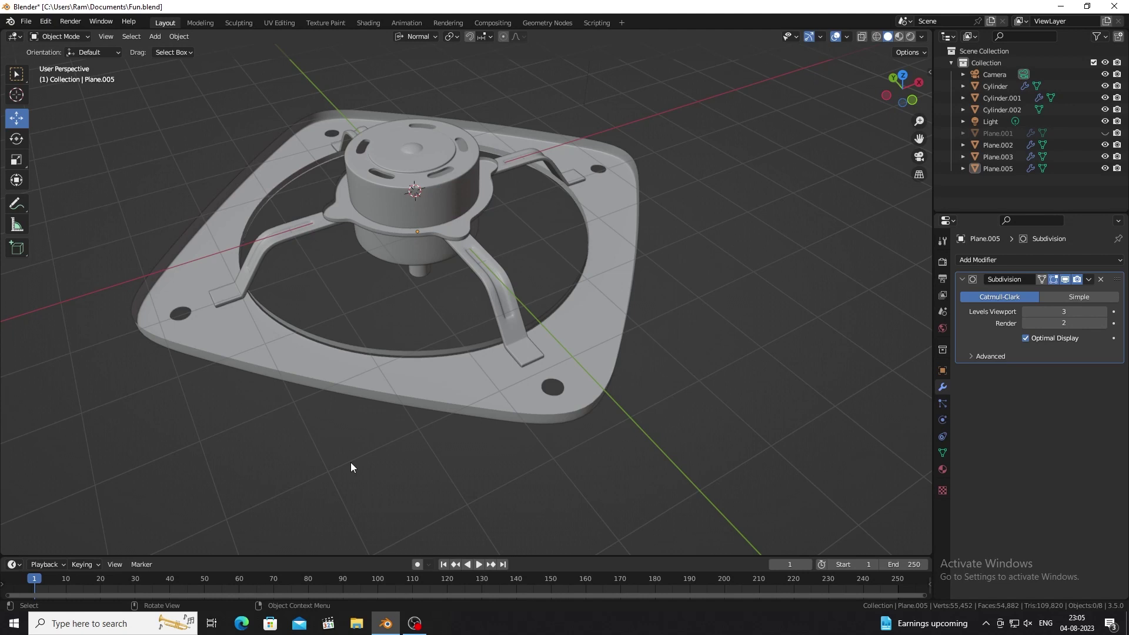
middle_drag(351, 462, 387, 361)
click(411, 315)
scroll(411, 265, up, 3)
- Add a cylinder and delete its top and side faces, leaving only the bottom disc
click(155, 37)
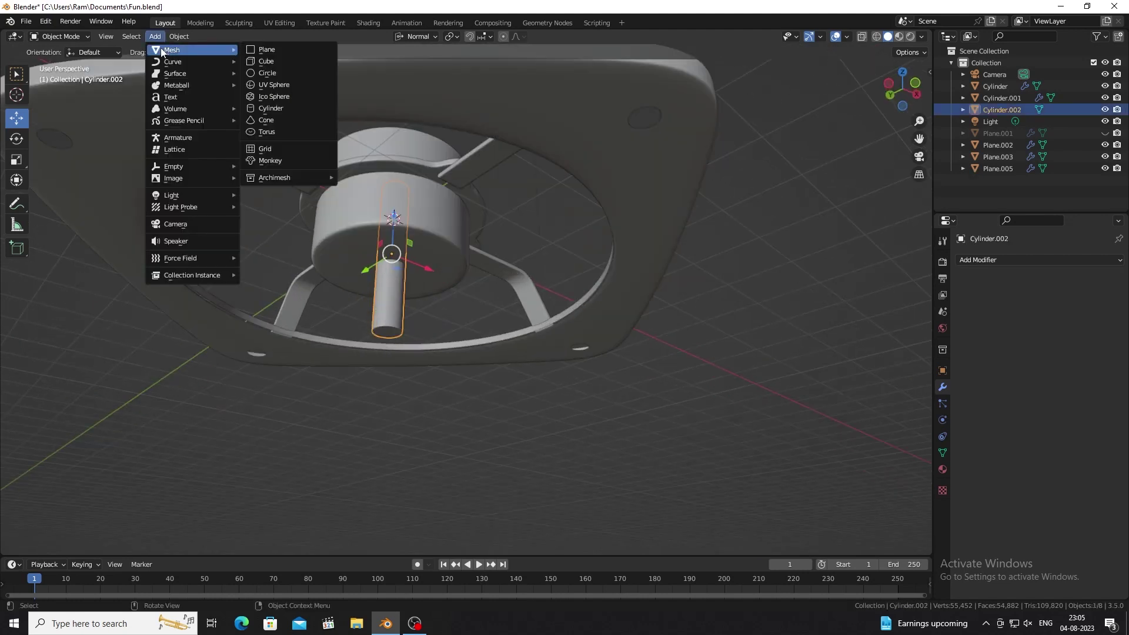
click(271, 108)
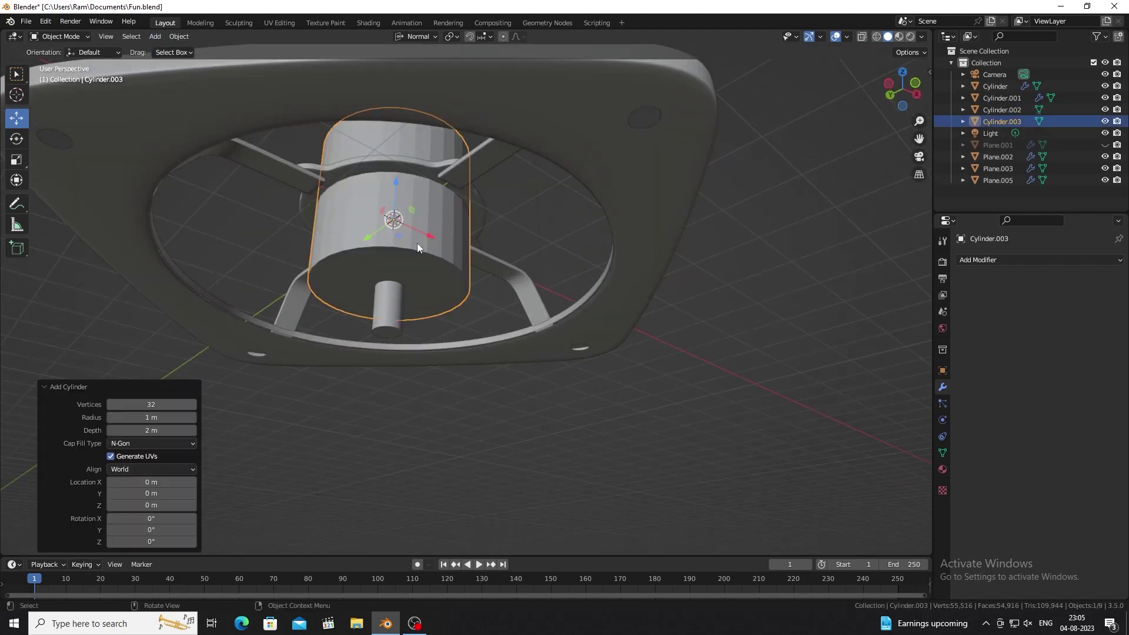
key(Tab)
mouse_move(418, 242)
middle_down()
mouse_move(394, 153)
mouse_move(397, 76)
mouse_move(403, 264)
middle_up()
click(394, 153)
click(395, 153)
key(ctrl+KP_Add)
key(x)
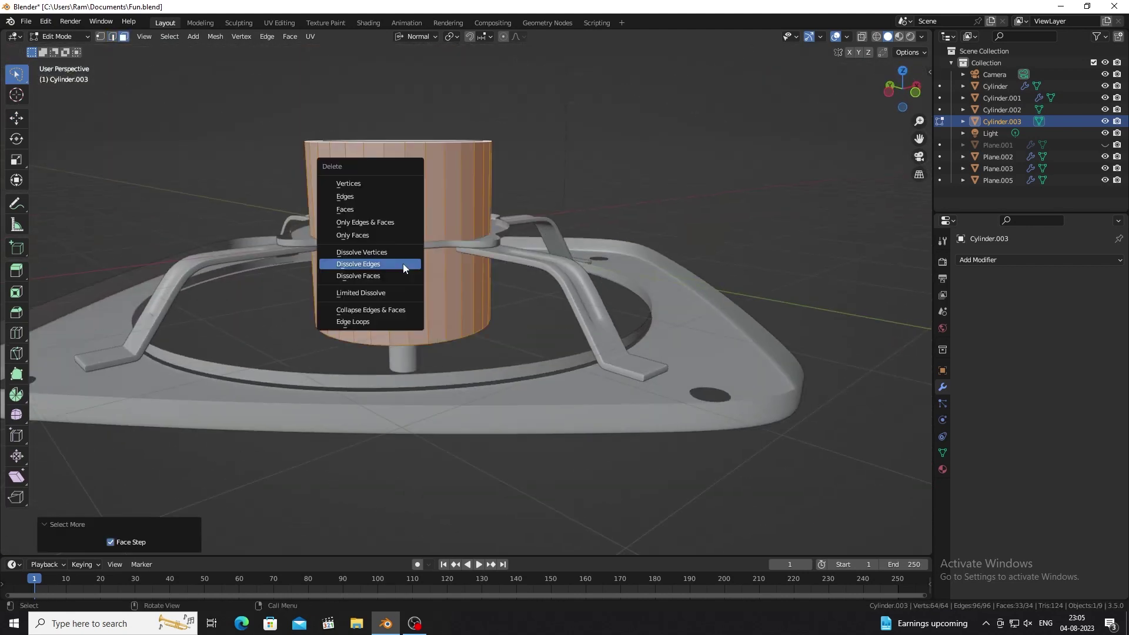
click(345, 209)
- Inset the bottom disc and scale its outer and inner rings into a wide dish base
mouse_move(353, 235)
middle_down()
mouse_move(412, 177)
mouse_move(491, 230)
middle_up()
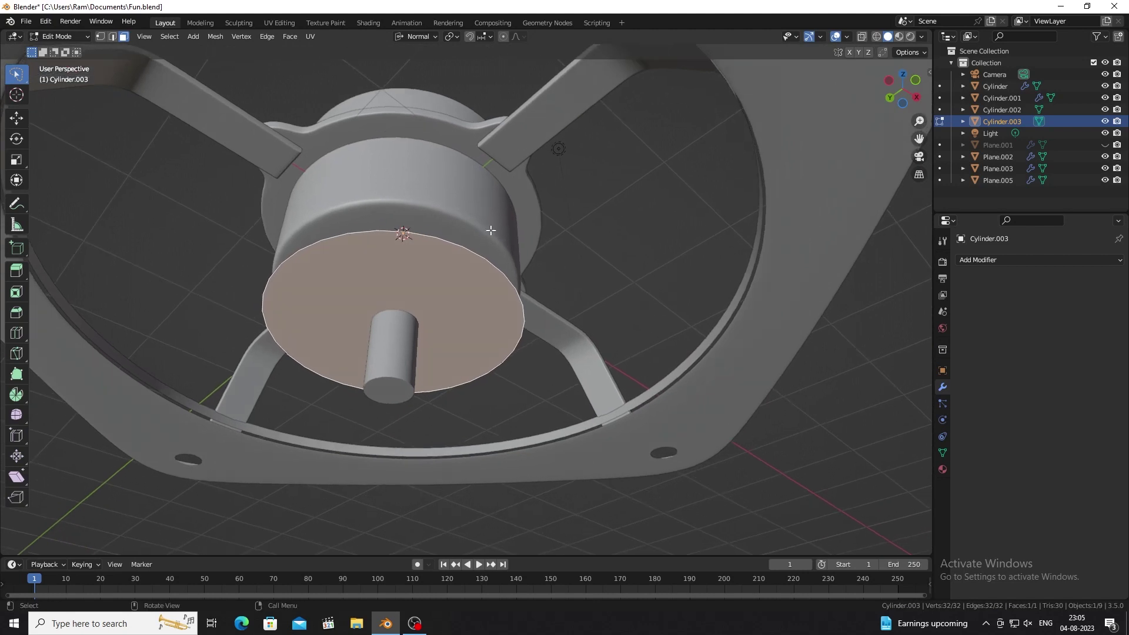
key(i)
click(450, 259)
scroll(444, 264, down, 2)
key(2)
scroll(441, 268, down, 2)
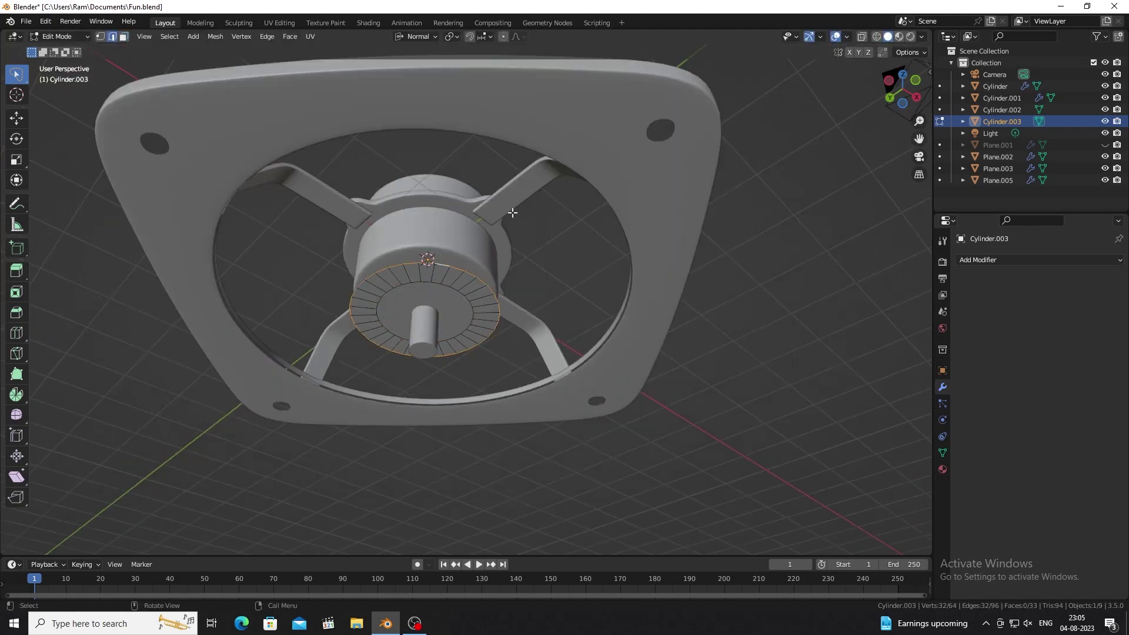
key(s)
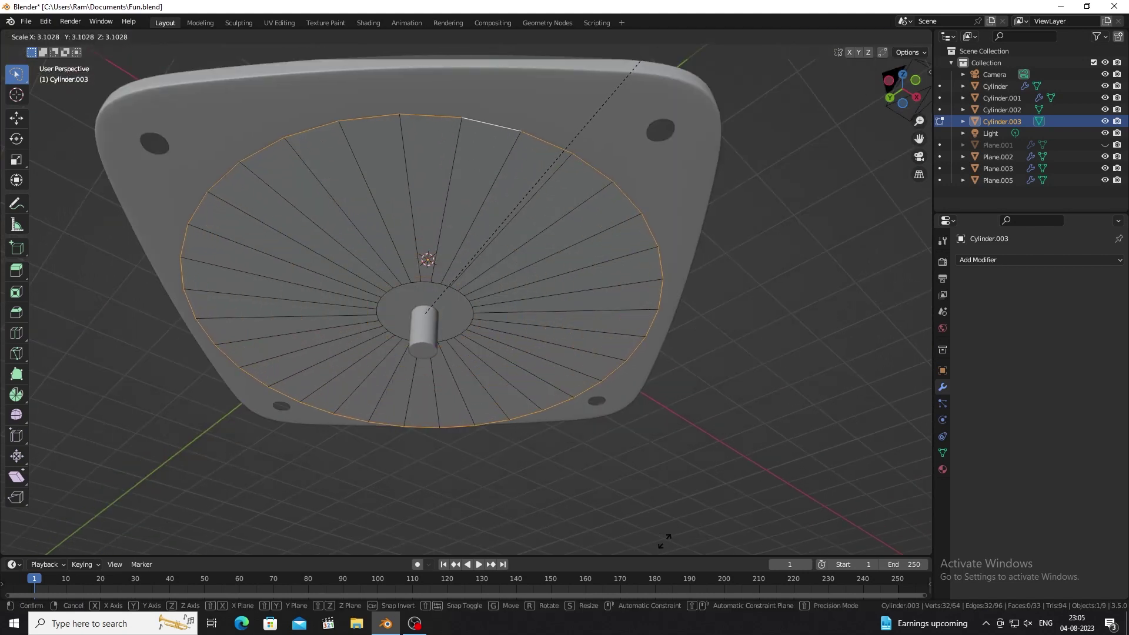
click(639, 580)
alt+click(438, 284)
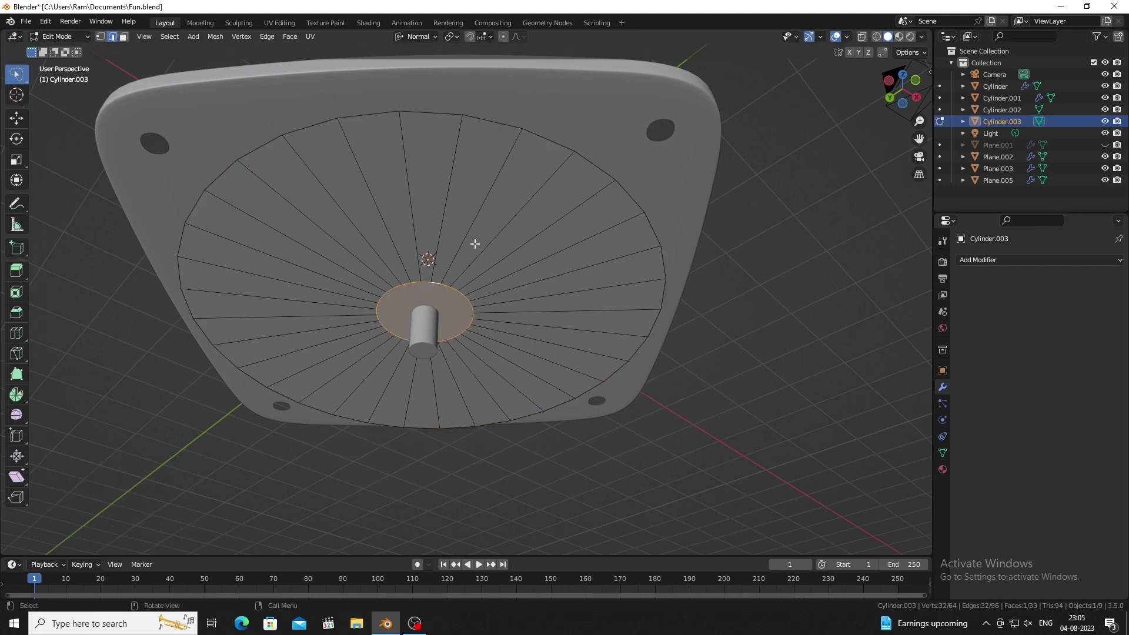
key(s)
click(538, 237)
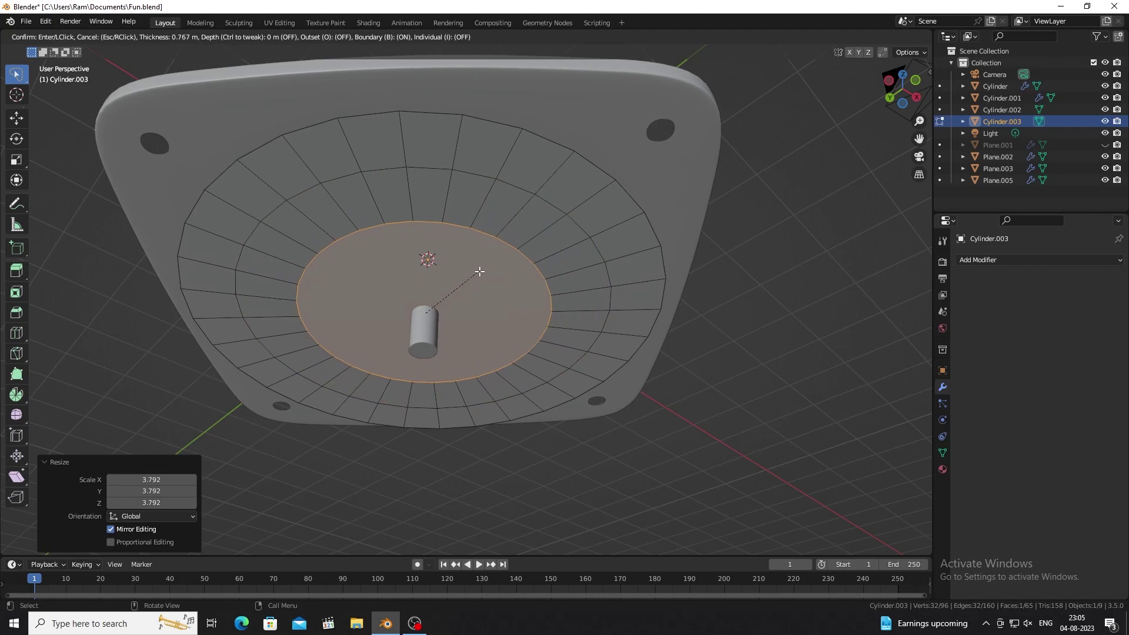
click(475, 283)
- Inset the centre face again and extrude the outer edge loop into a narrowed rim wall
key(i)
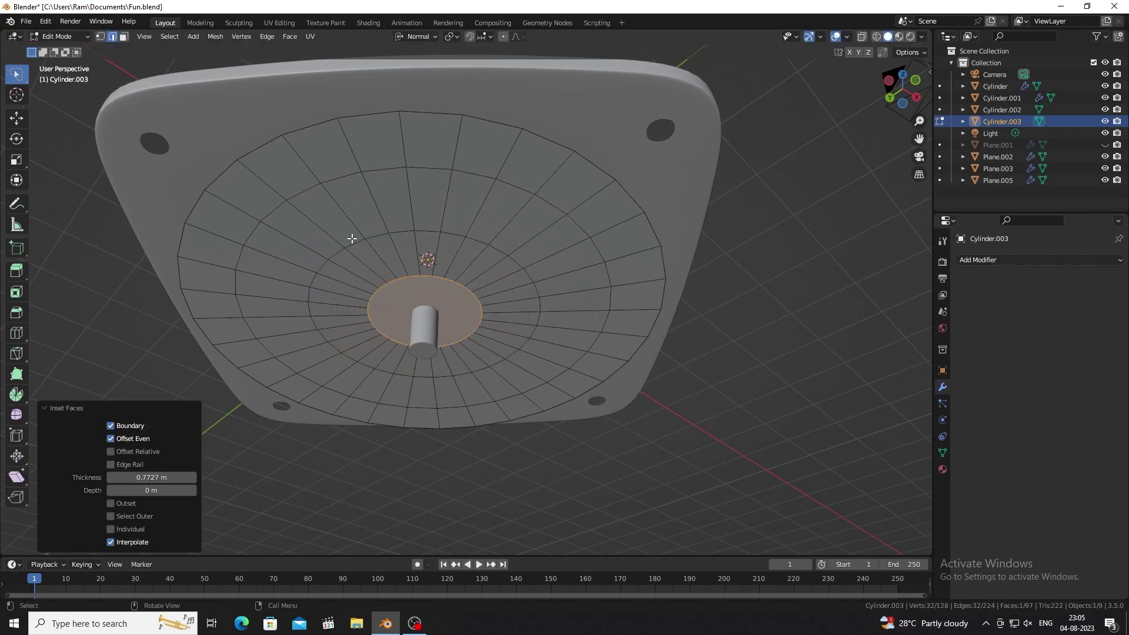
alt+click(341, 175)
key(e)
click(422, 358)
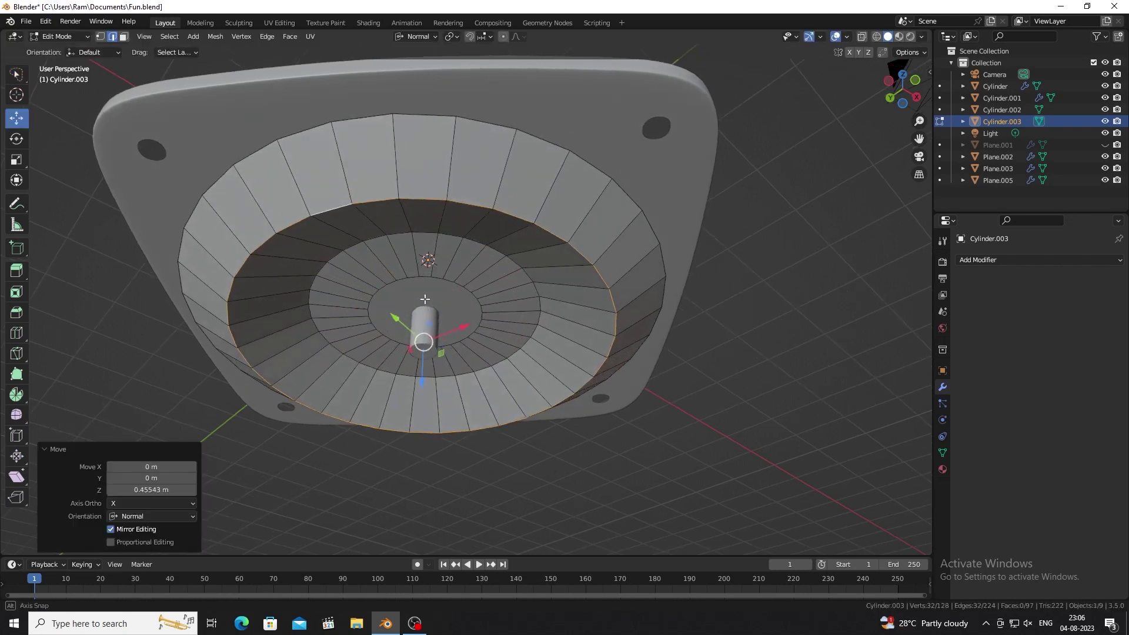
key(e)
click(426, 362)
key(s)
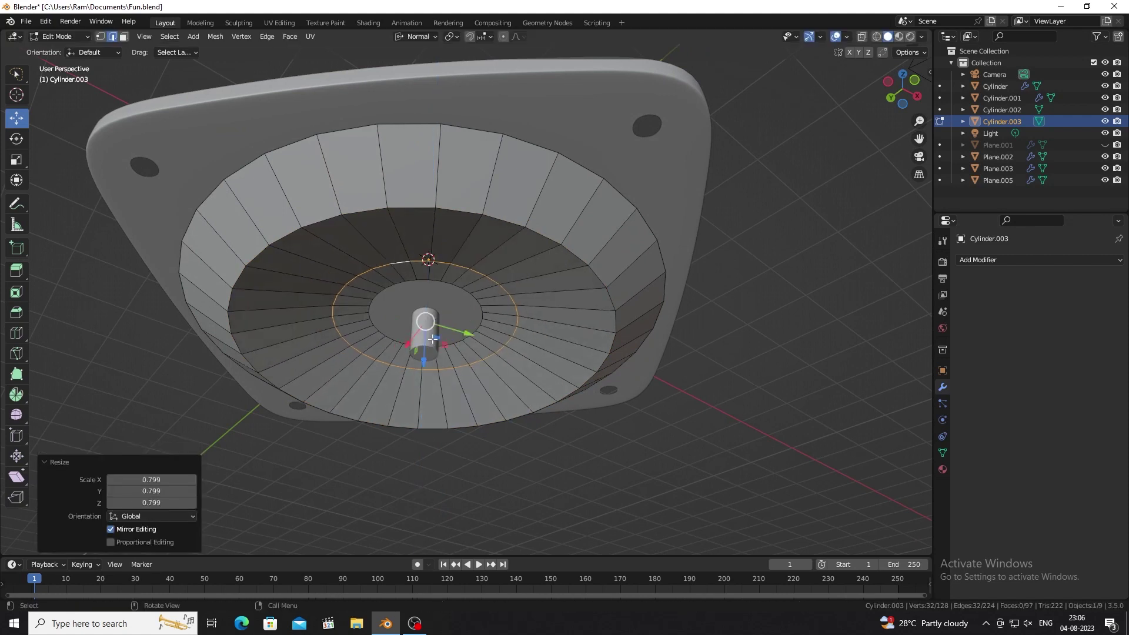
key(e)
- Separate the centre disc into its own object and add Subdivision smoothing to the dish
click(423, 347)
key(3)
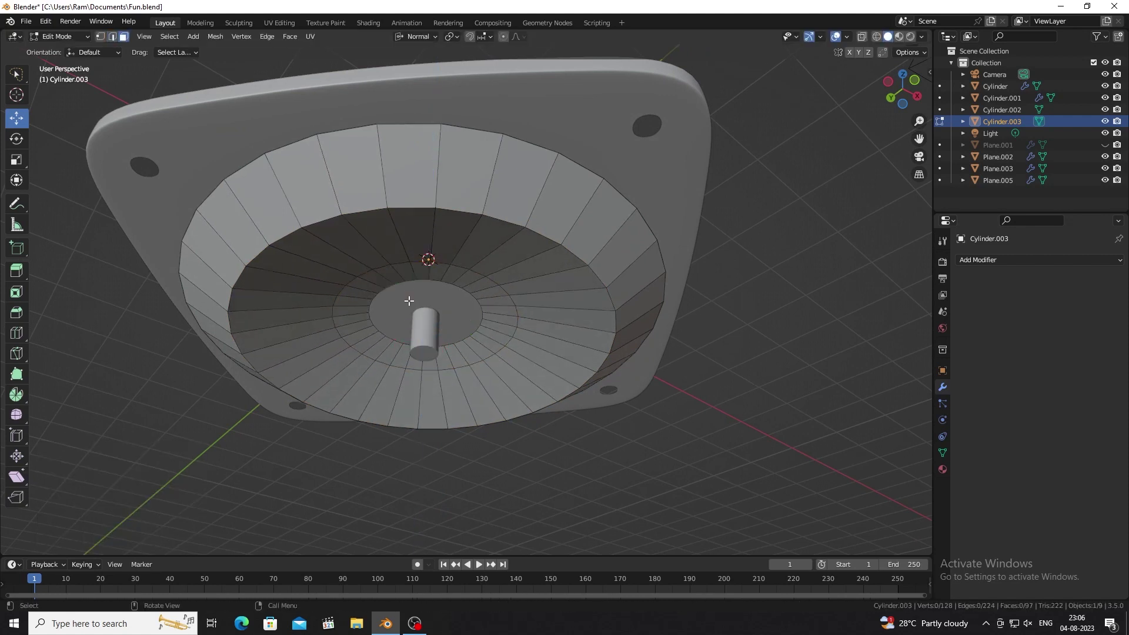
key(x)
key(p)
click(509, 417)
key(Tab)
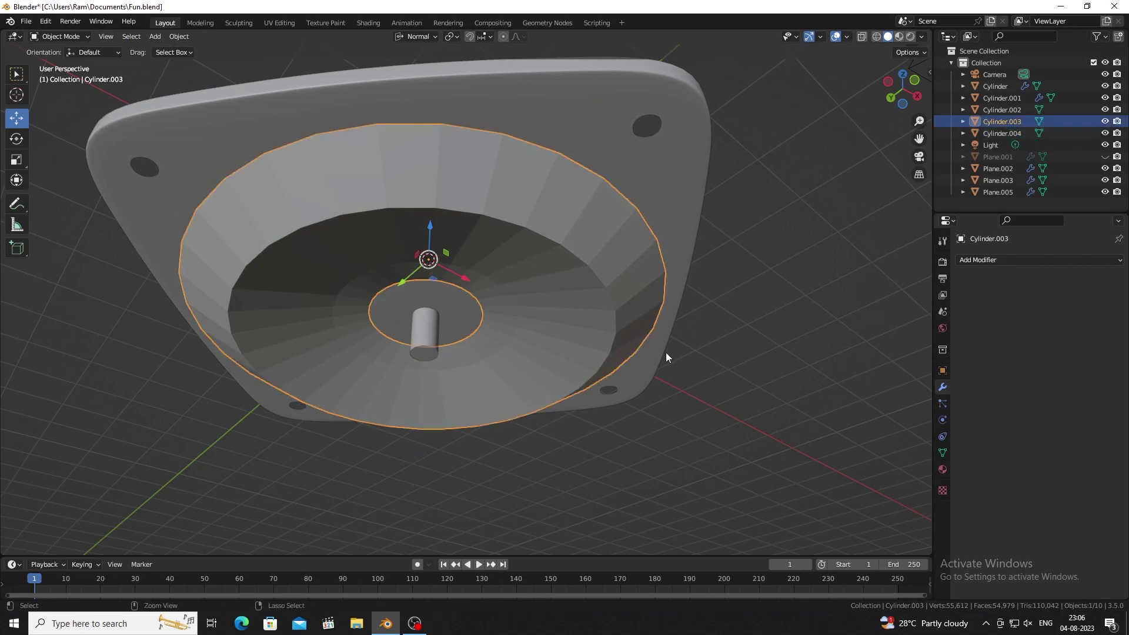
key(ctrl+1)
right_click(551, 245)
click(551, 245)
click(1014, 260)
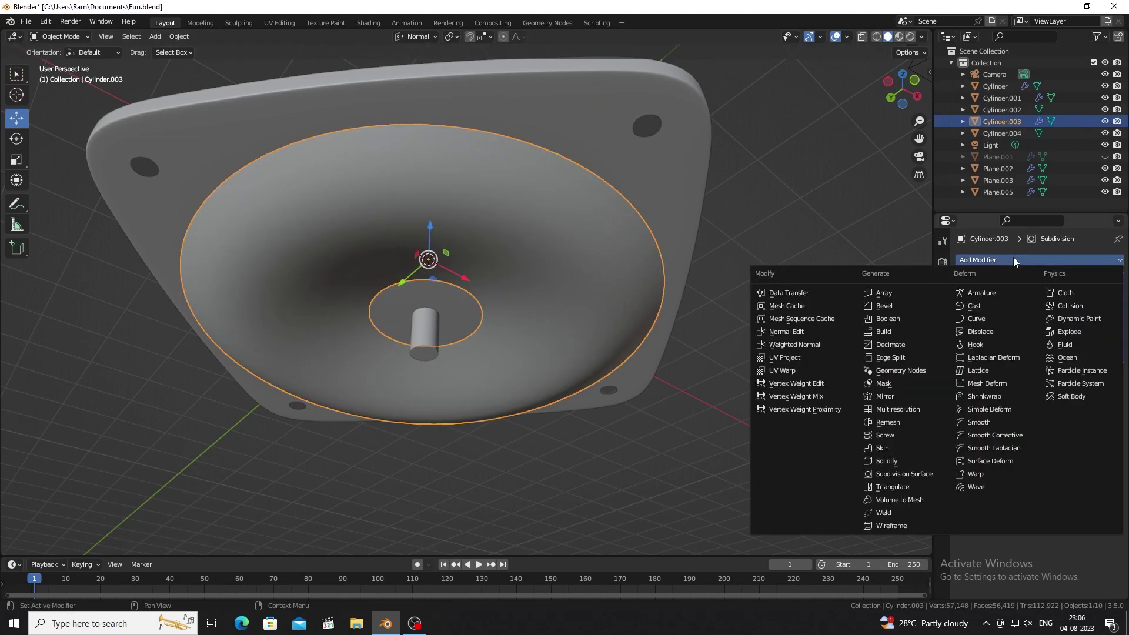
click(1101, 280)
click(1014, 259)
click(909, 510)
mouse_move(446, 320)
middle_down()
mouse_move(456, 313)
mouse_move(450, 320)
middle_up()
click(376, 184)
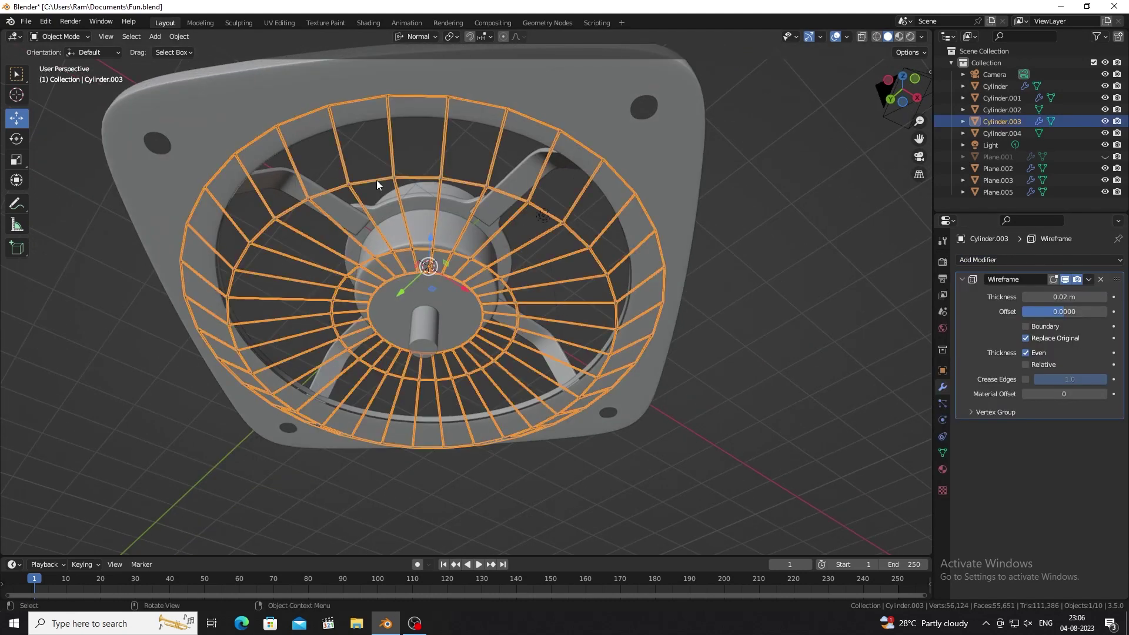
mouse_move(404, 193)
middle_down()
mouse_move(401, 150)
mouse_move(373, 256)
mouse_move(407, 277)
mouse_move(417, 271)
middle_up()
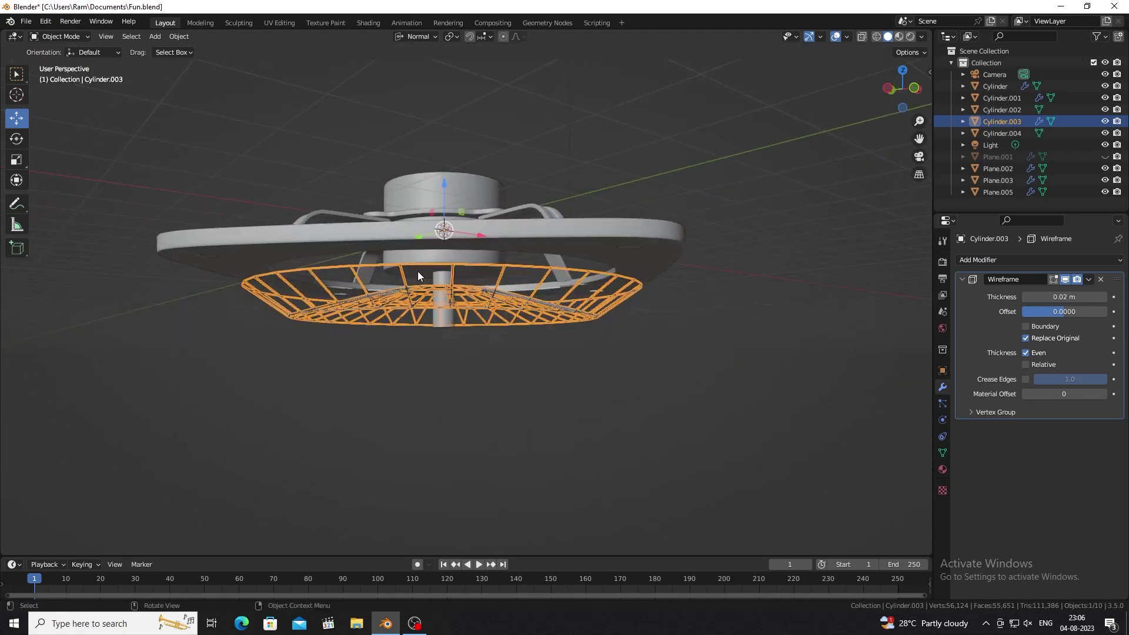
scroll(401, 228, up, 4)
- Select a grille edge loop and move it along Z in the front view
scroll(414, 251, up, 2)
key(Tab)
key(Tab)
key(Tab)
key(2)
alt+click(414, 252)
mouse_move(414, 252)
middle_down()
mouse_move(425, 341)
mouse_move(447, 305)
mouse_move(382, 330)
mouse_move(456, 257)
middle_up()
key(alt+z)
key(g)
key(z)
click(439, 292)
- Reposition the grille's edge loop twice more along Z to deepen the bowl
key(g)
key(z)
click(348, 340)
key(alt+z)
key(g)
key(z)
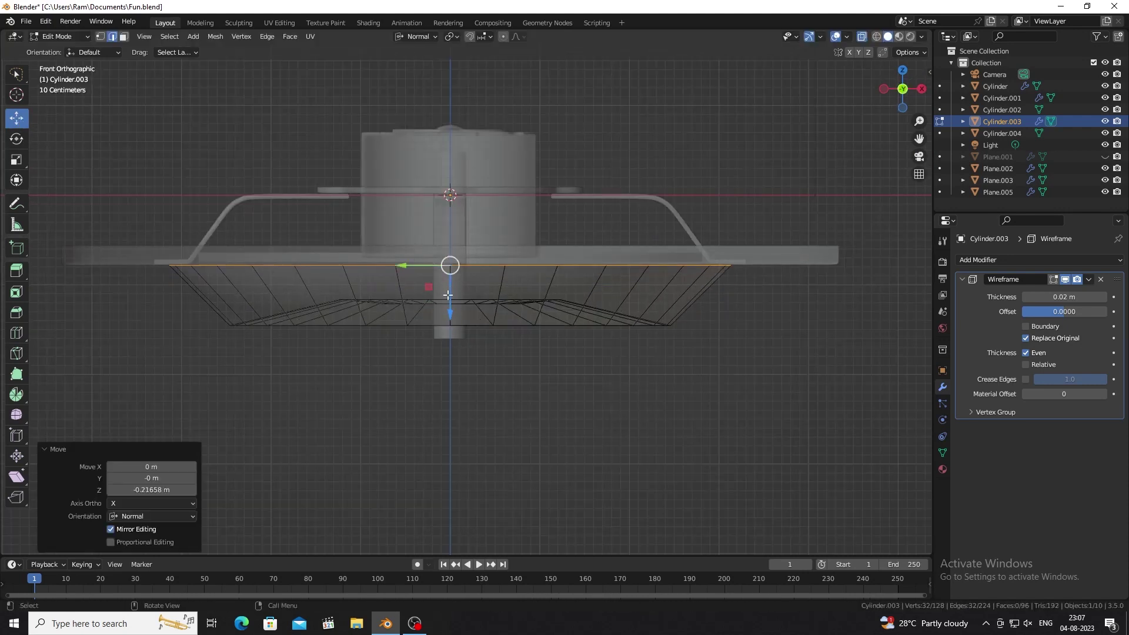
click(457, 365)
key(Tab)
- Move the centre disk vertically beneath the grille
mouse_move(452, 396)
middle_down()
mouse_move(429, 340)
mouse_move(418, 245)
mouse_move(414, 315)
mouse_move(428, 328)
mouse_move(430, 304)
mouse_move(449, 329)
middle_up()
click(450, 329)
key(g)
key(z)
click(530, 374)
mouse_move(530, 374)
middle_down()
mouse_move(419, 392)
mouse_move(390, 332)
middle_up()
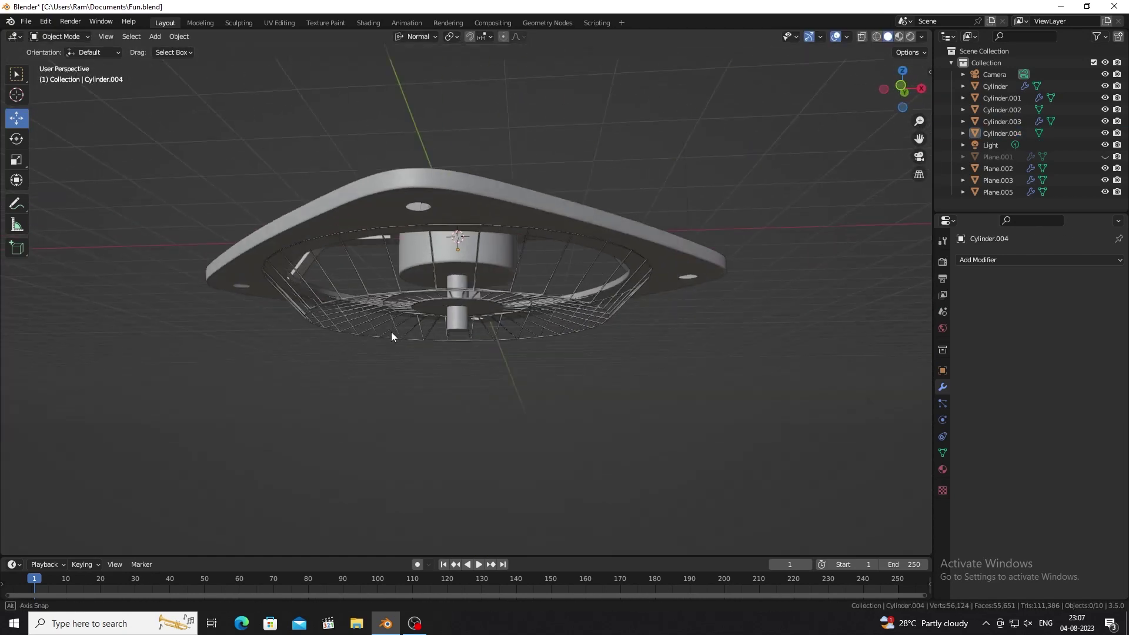
scroll(389, 333, up, 2)
- Raise the grille's bottom edge loop along Z and bevel it
key(Tab)
scroll(328, 305, up, 3)
scroll(327, 305, down, 3)
alt+click(486, 388)
key(g)
key(z)
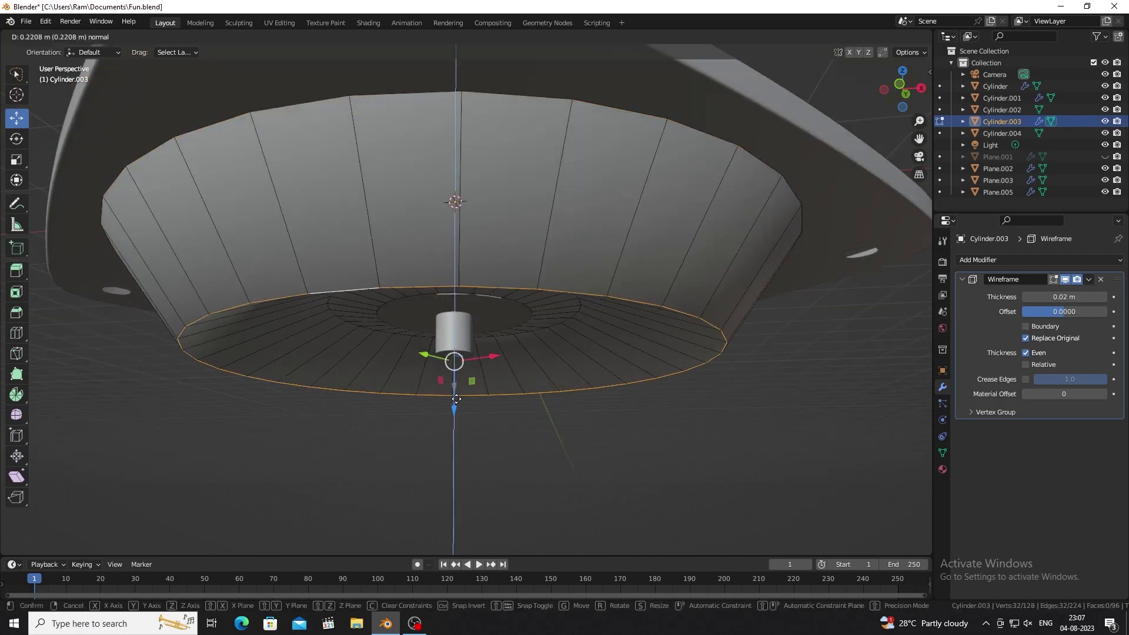
key(ctrl+b)
click(549, 331)
key(Tab)
- Select the fan shaft and inspect its mesh in Edit Mode
mouse_move(549, 341)
middle_down()
mouse_move(539, 411)
mouse_move(475, 319)
mouse_move(457, 351)
mouse_move(464, 435)
mouse_move(460, 388)
middle_up()
scroll(460, 388, up, 3)
click(453, 320)
mouse_move(453, 320)
middle_down()
mouse_move(456, 399)
mouse_move(558, 277)
middle_up()
key(Tab)
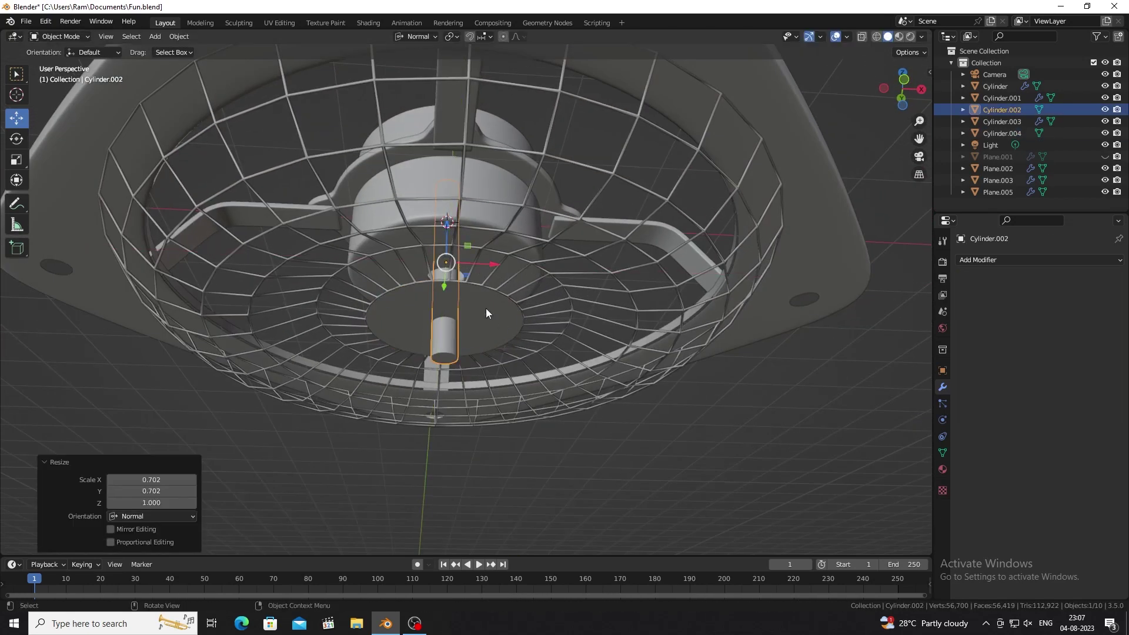
key(Tab)
mouse_move(474, 311)
middle_down()
mouse_move(454, 320)
mouse_move(506, 387)
mouse_move(460, 308)
mouse_move(447, 352)
mouse_move(421, 293)
middle_up()
scroll(454, 319, down, 3)
- Extrude a ring of the grille's inner faces inward to form an inner ring
click(460, 308)
key(Tab)
scroll(459, 308, up, 3)
key(ctrl+KP_Subtract)
key(ctrl+KP_Subtract)
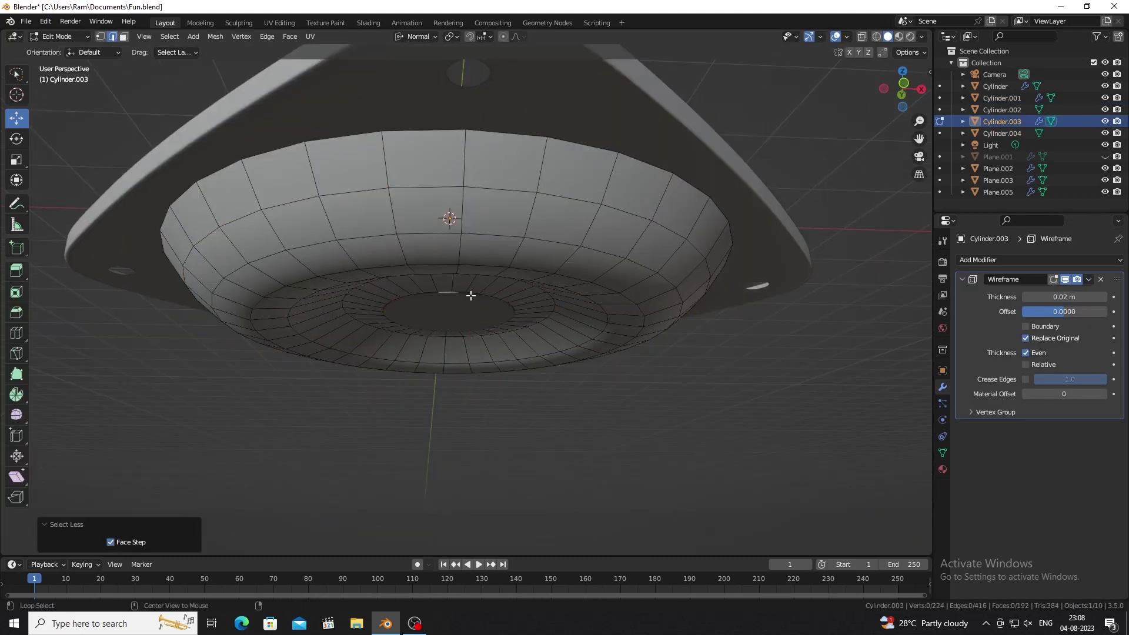
key(ctrl+KP_Add)
key(e)
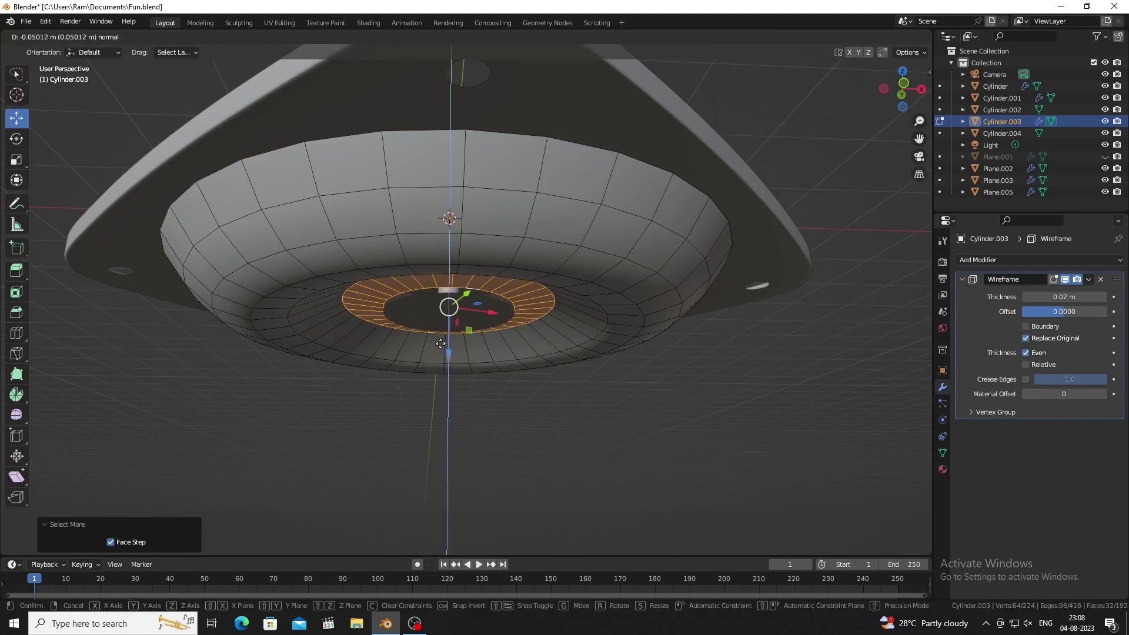
key(Escape)
- Stretch the whole grille to 1.512 along Z and apply its scale
key(a)
key(s)
key(z)
click(459, 374)
key(Tab)
middle_drag(460, 374, 474, 308)
key(ctrl+a)
key(alt+a)
mouse_move(408, 394)
middle_down()
mouse_move(396, 332)
mouse_move(405, 288)
mouse_move(394, 404)
mouse_move(400, 386)
mouse_move(377, 355)
mouse_move(347, 370)
mouse_move(333, 330)
mouse_move(376, 365)
mouse_move(323, 274)
middle_up()
click(323, 267)
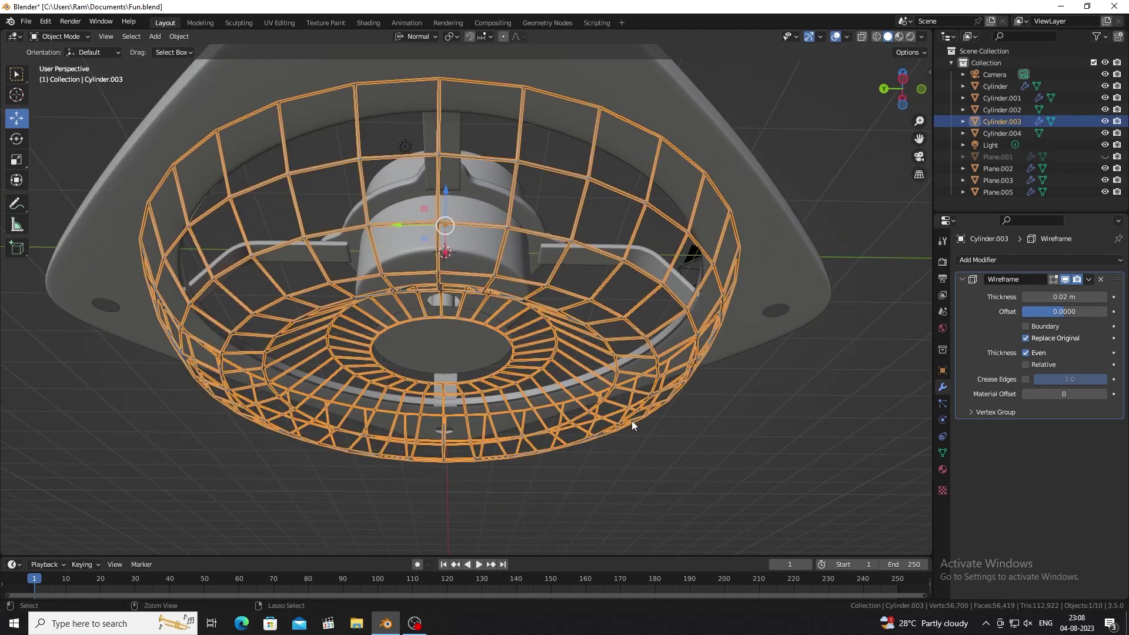
- Try level-2 subdivision on the grille, then remove it again
key(ctrl+2)
mouse_move(696, 431)
middle_down()
mouse_move(478, 281)
mouse_move(492, 236)
mouse_move(512, 276)
middle_up()
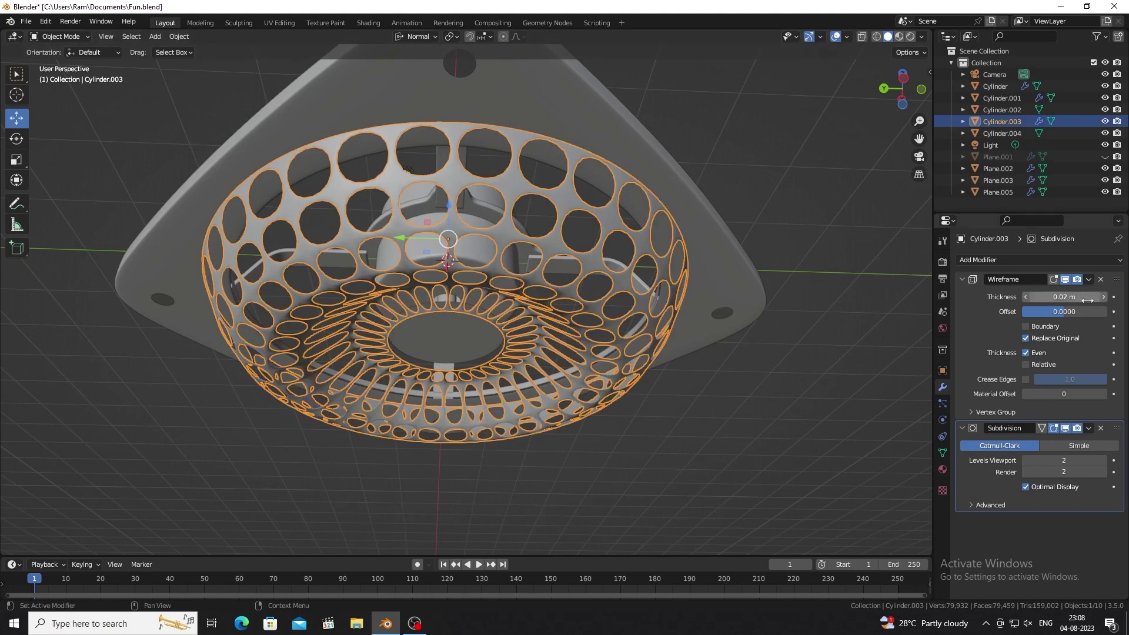
key(ctrl+x)
key(ctrl+z)
click(1100, 428)
click(841, 453)
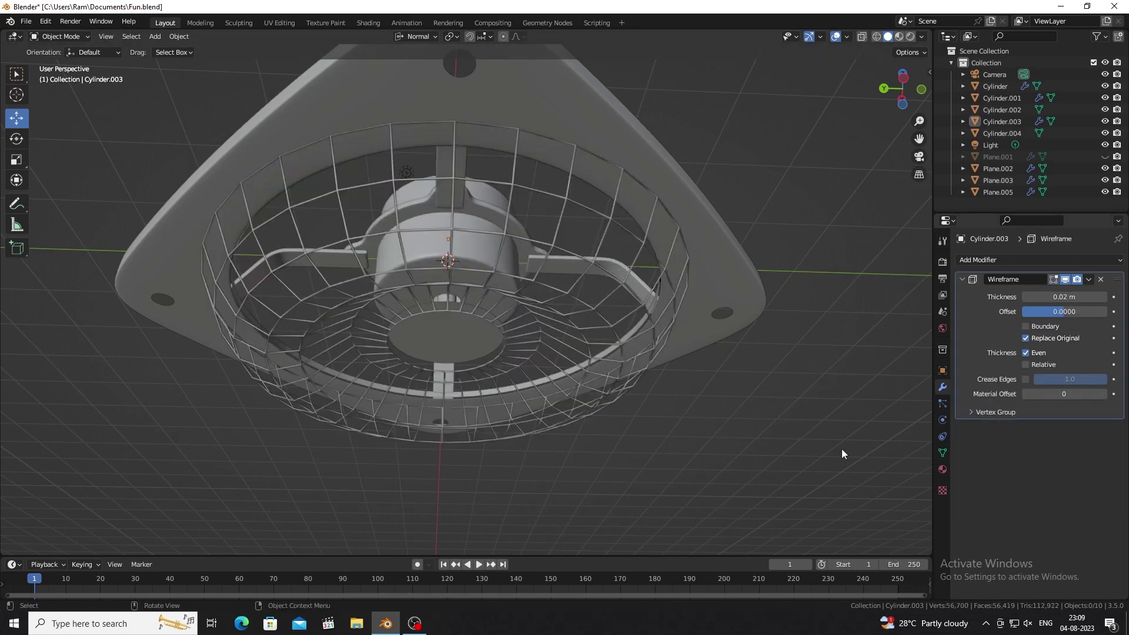
click(500, 234)
scroll(781, 239, up, 3)
scroll(647, 305, down, 2)
key(alt+a)
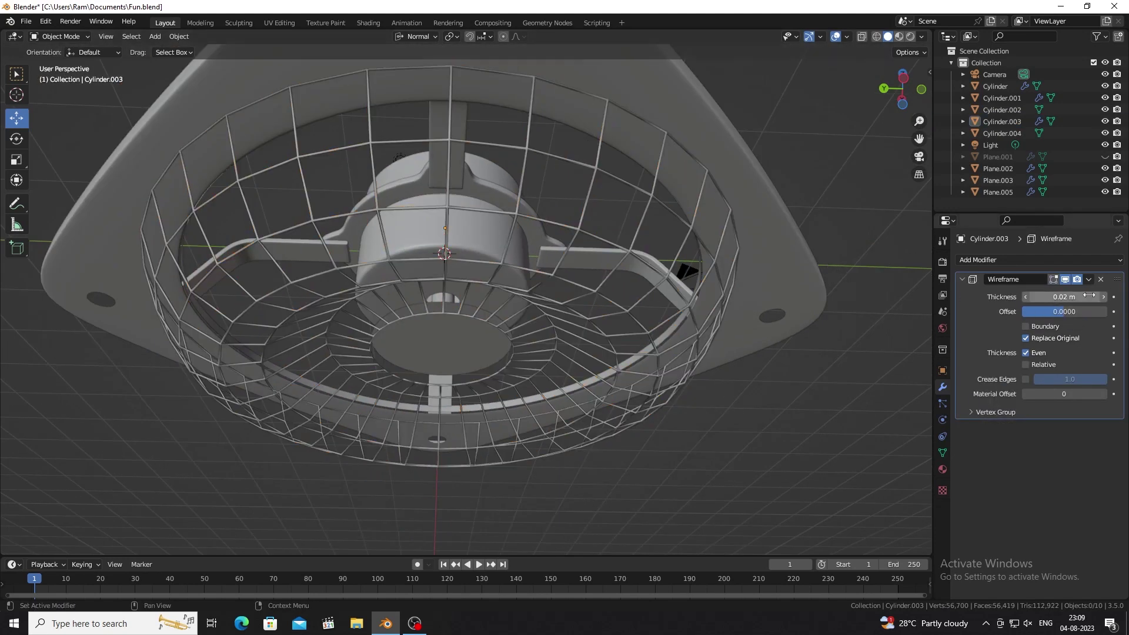
- Apply the grille's Wireframe modifier as solid bars, undoing a trial subdivision
key(ctrl+a)
key(ctrl+1)
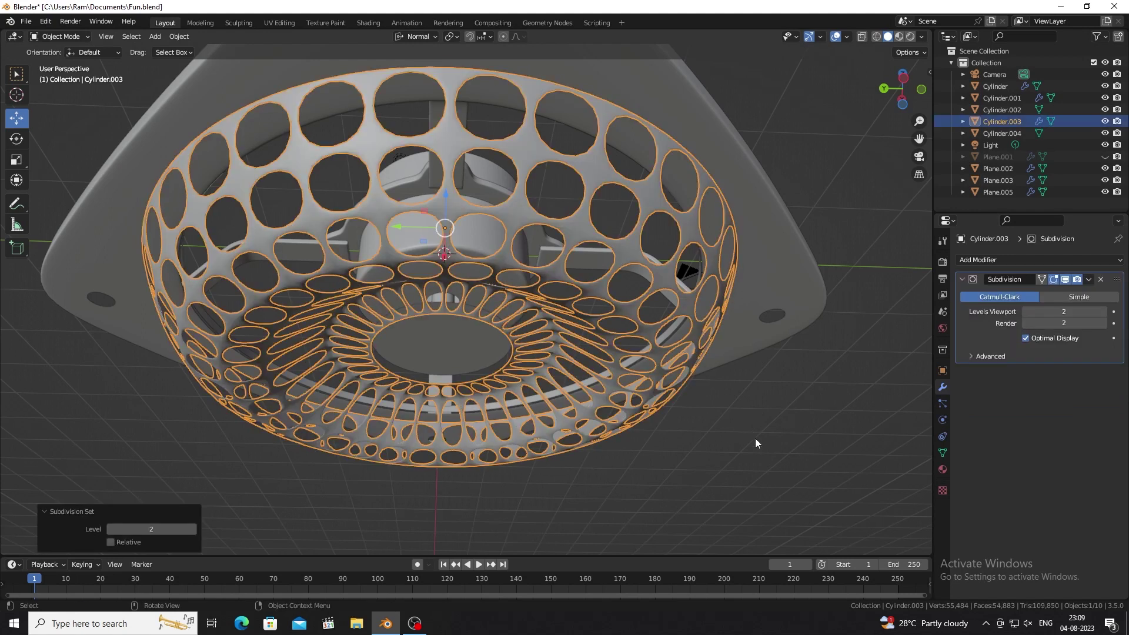
key(ctrl+z)
key(a)
key(alt+a)
click(582, 194)
- Test rounded grille holes with Ctrl+2 subdivision and discard that version
right_click(580, 200)
key(alt+a)
click(581, 223)
key(ctrl+2)
mouse_move(783, 448)
middle_down()
mouse_move(588, 264)
mouse_move(795, 419)
middle_up()
key(ctrl+z)
scroll(795, 418, up, 5)
middle_drag(535, 317, 632, 261)
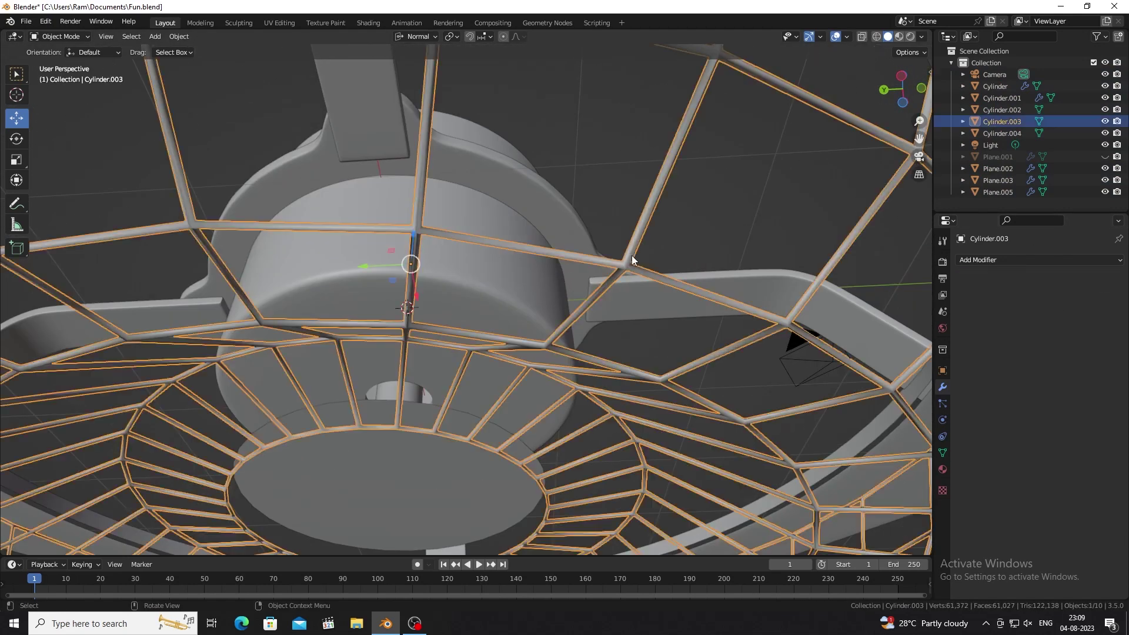
right_click(713, 231)
click(740, 237)
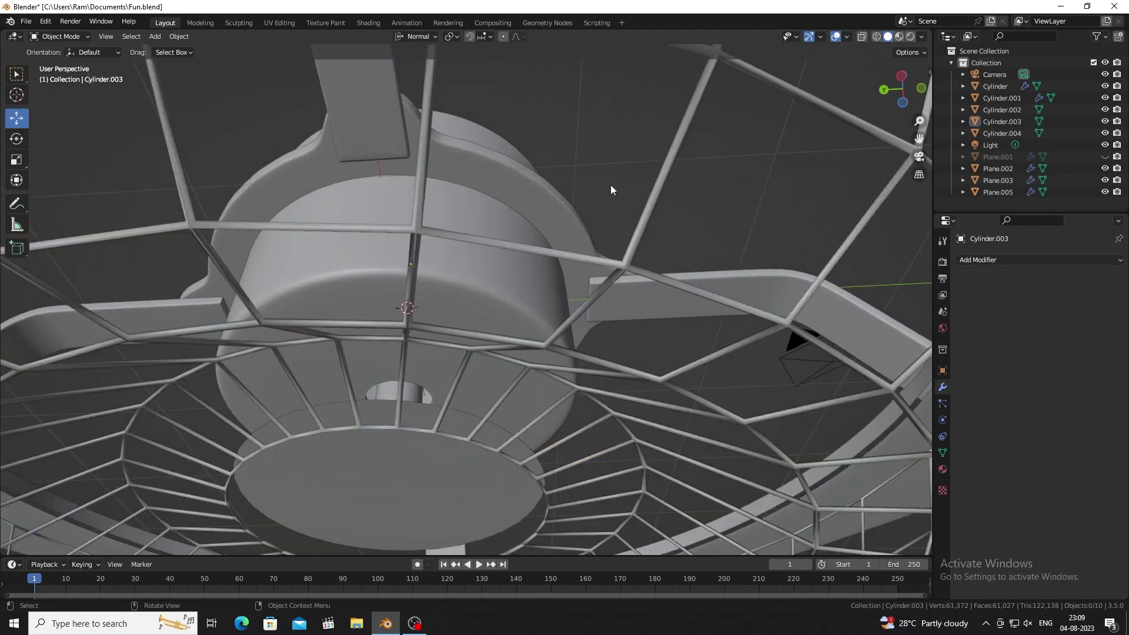
- Check the grille bars from below and save Fun.blend
scroll(610, 190, down, 5)
middle_drag(591, 227, 576, 196)
scroll(577, 195, up, 4)
mouse_move(572, 125)
middle_down()
mouse_move(522, 238)
mouse_move(538, 379)
mouse_move(506, 310)
mouse_move(499, 205)
mouse_move(478, 316)
mouse_move(478, 416)
middle_up()
key(ctrl+s)
key(KP_7)
key(KP_7)
- Add a new plane mesh and move it to the right of the fan
click(155, 36)
click(261, 48)
drag(488, 280, 852, 276)
scroll(601, 271, up, 2)
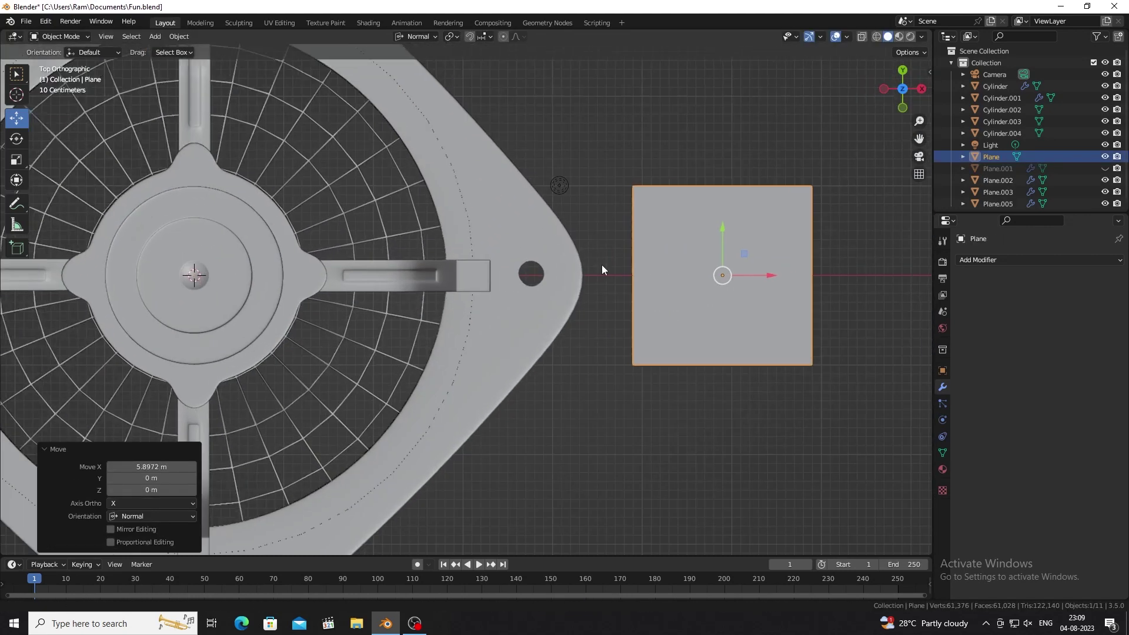
shift+middle_drag(602, 270, 616, 280)
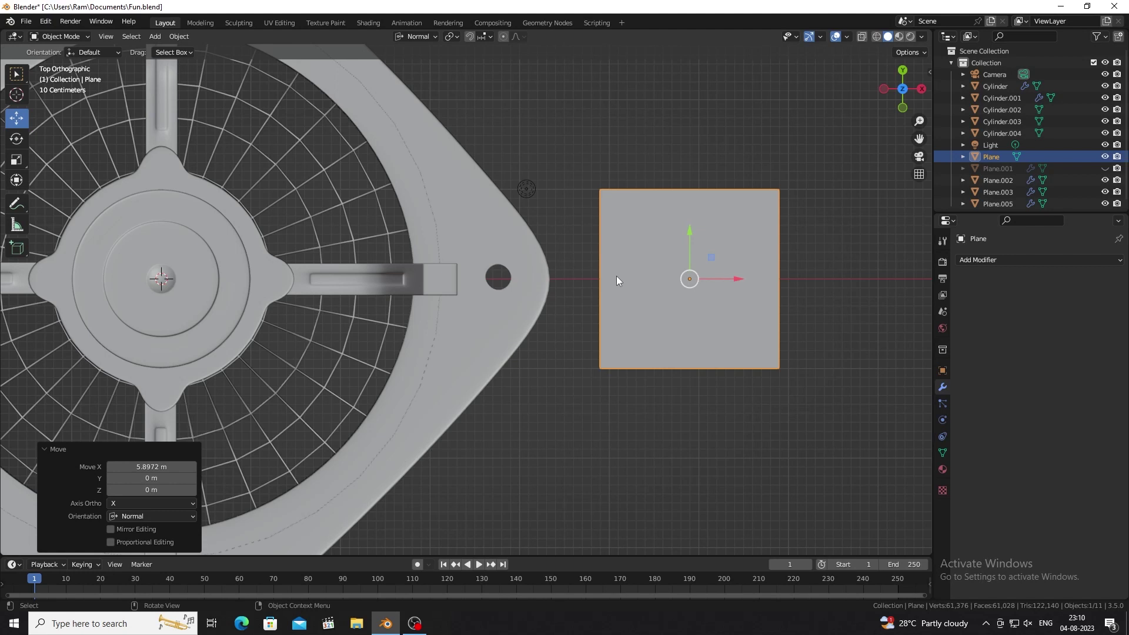
- Knife two cuts across the plane, delete both side faces, and apply level-2 subdivision
click(59, 36)
click(53, 63)
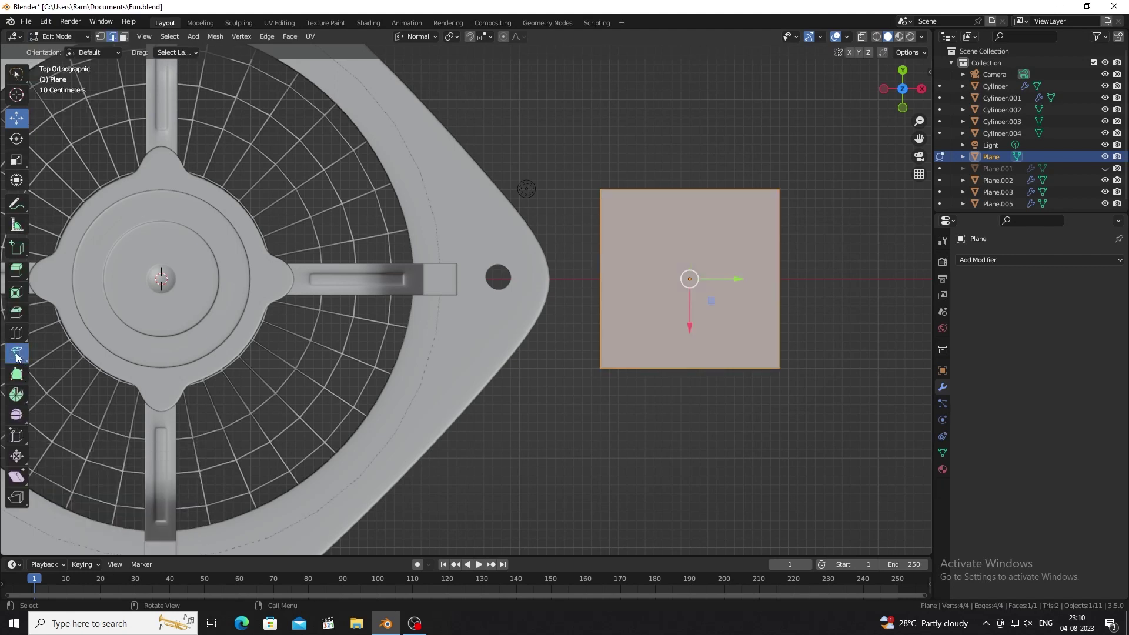
click(710, 368)
click(716, 190)
key(Return)
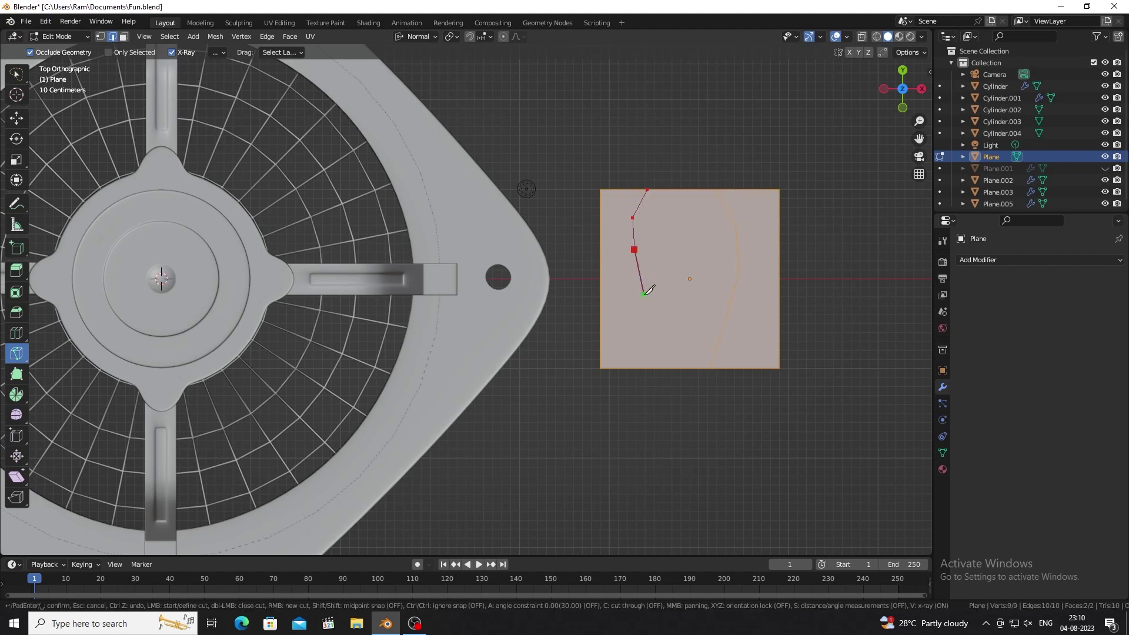
key(Return)
click(751, 245)
shift+click(617, 276)
key(x)
click(576, 252)
key(Tab)
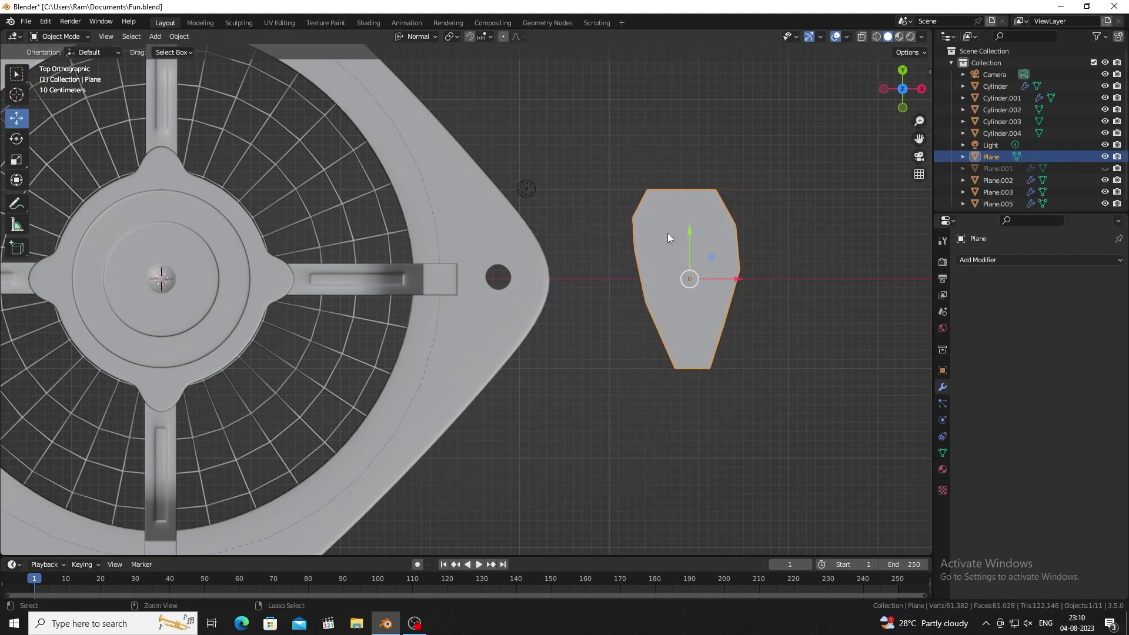
key(ctrl+2)
- Set the blade's origin at its bottom tip and snap the blade to the fan centre
scroll(588, 246, down, 2)
click(178, 36)
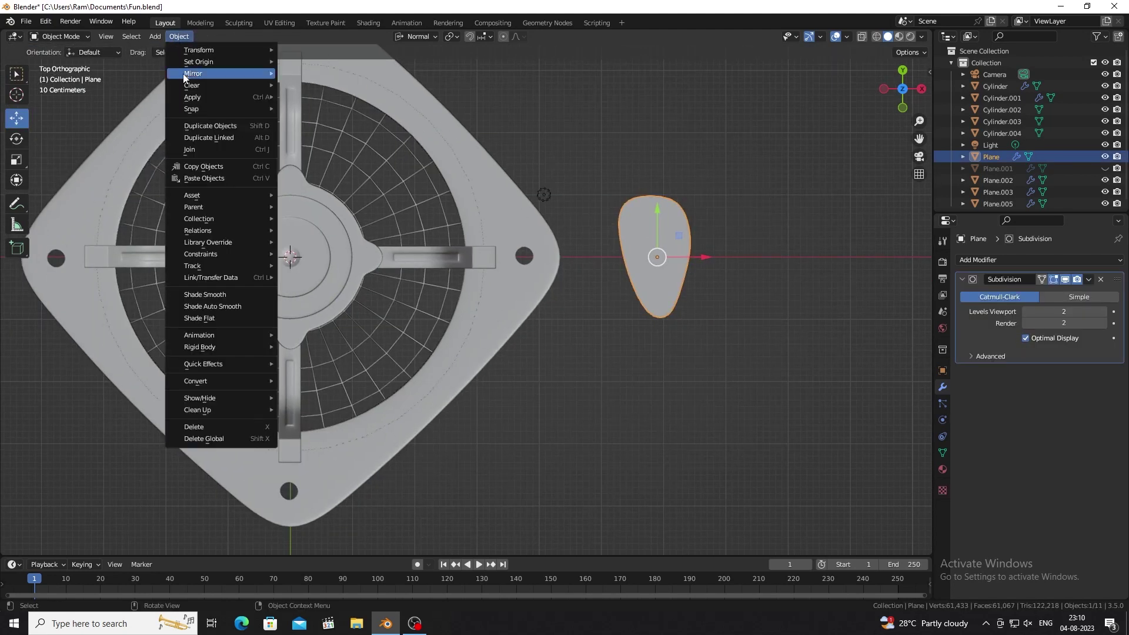
drag(657, 217, 659, 291)
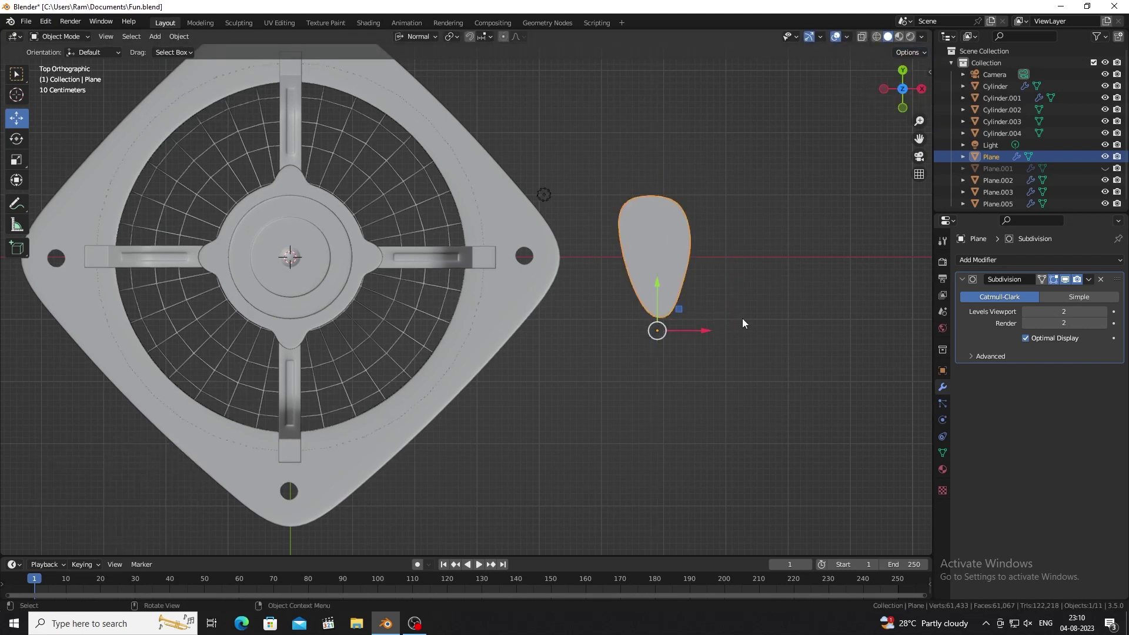
key(shift+s)
click(655, 157)
- Move the blade straight down along Z so it sits just under the motor
mouse_move(655, 156)
middle_down()
mouse_move(386, 155)
mouse_move(361, 305)
middle_up()
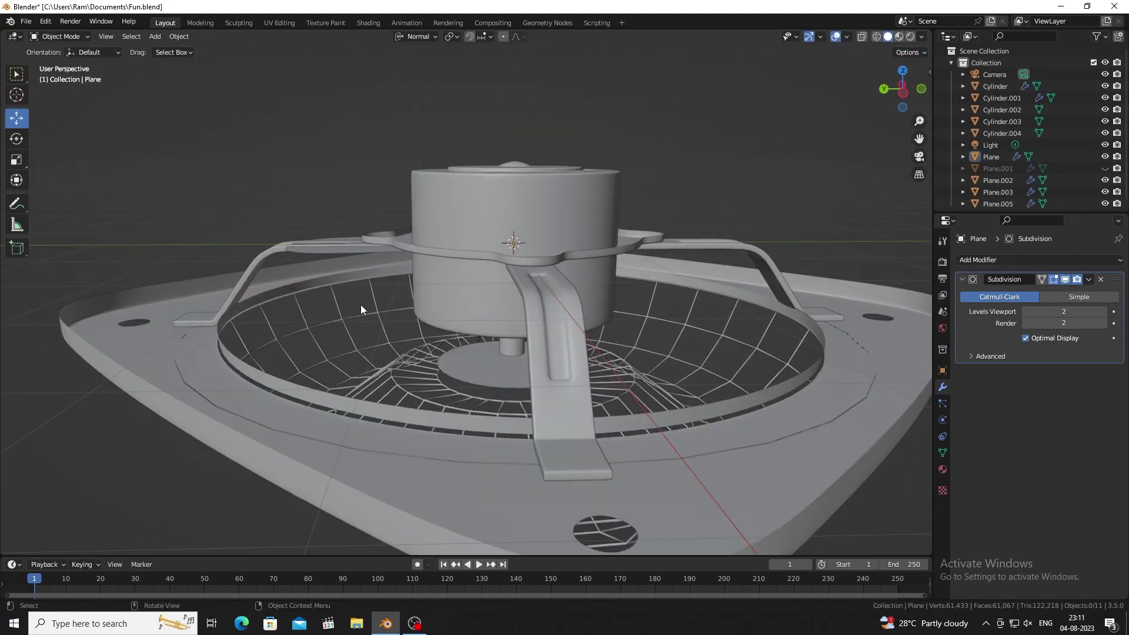
scroll(361, 305, up, 3)
key(ctrl+z)
key(g)
key(z)
key(z)
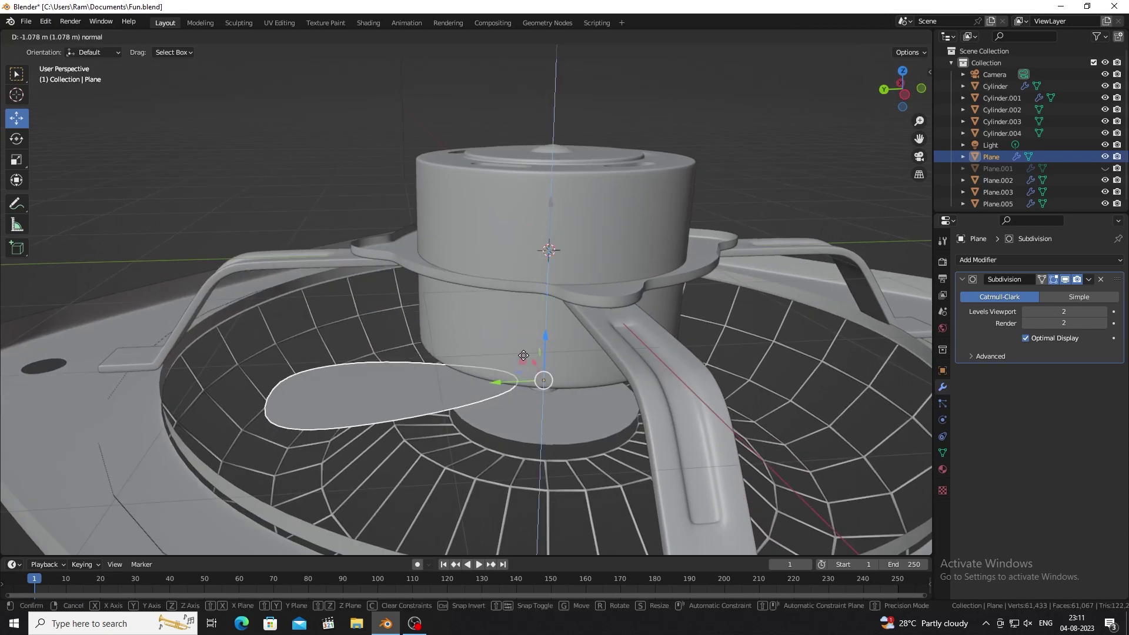
click(524, 355)
scroll(521, 334, up, 3)
drag(604, 321, 599, 325)
mouse_move(600, 325)
middle_down()
mouse_move(450, 393)
mouse_move(466, 369)
middle_up()
- Add a loop cut across the blade in Edit Mode
key(Tab)
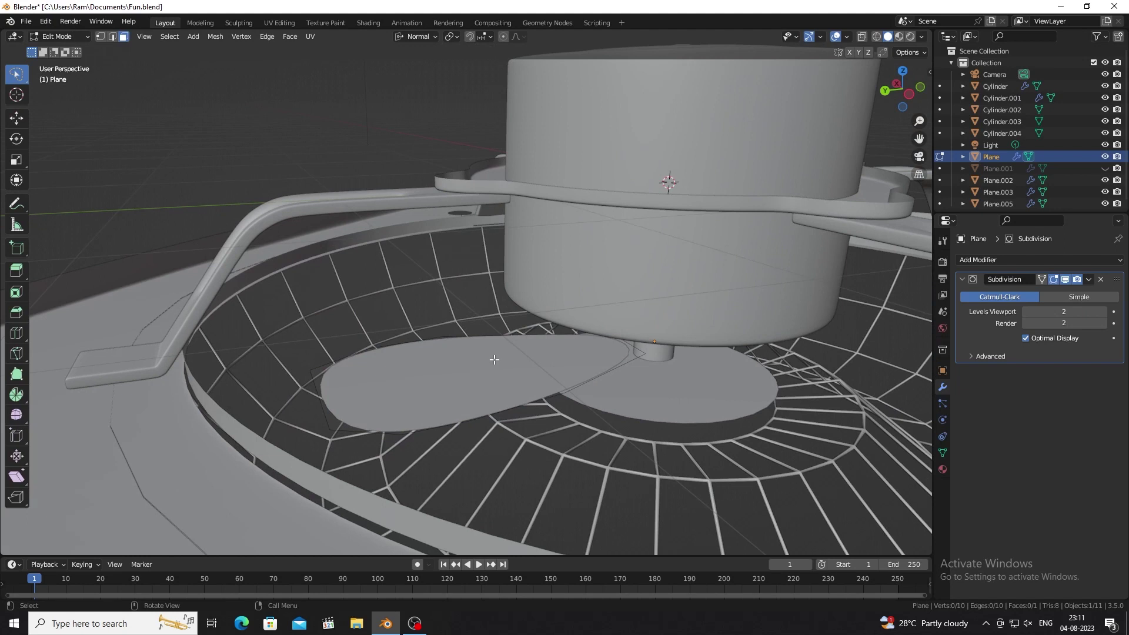
key(Tab)
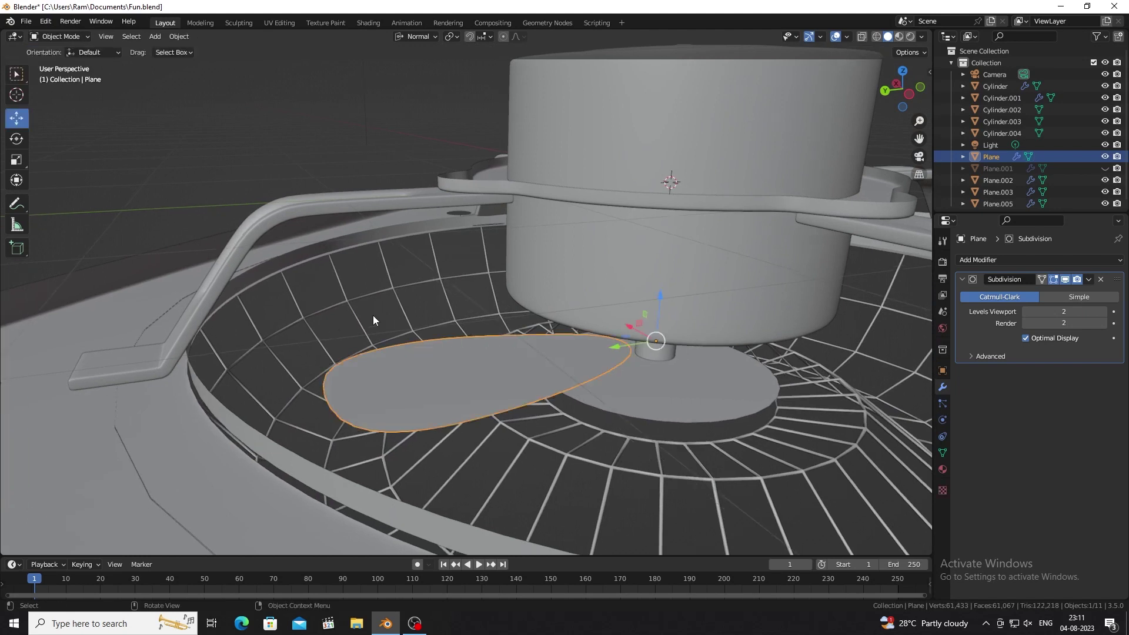
mouse_move(373, 316)
middle_down()
mouse_move(534, 372)
mouse_move(509, 353)
middle_up()
scroll(535, 372, up, 2)
key(Tab)
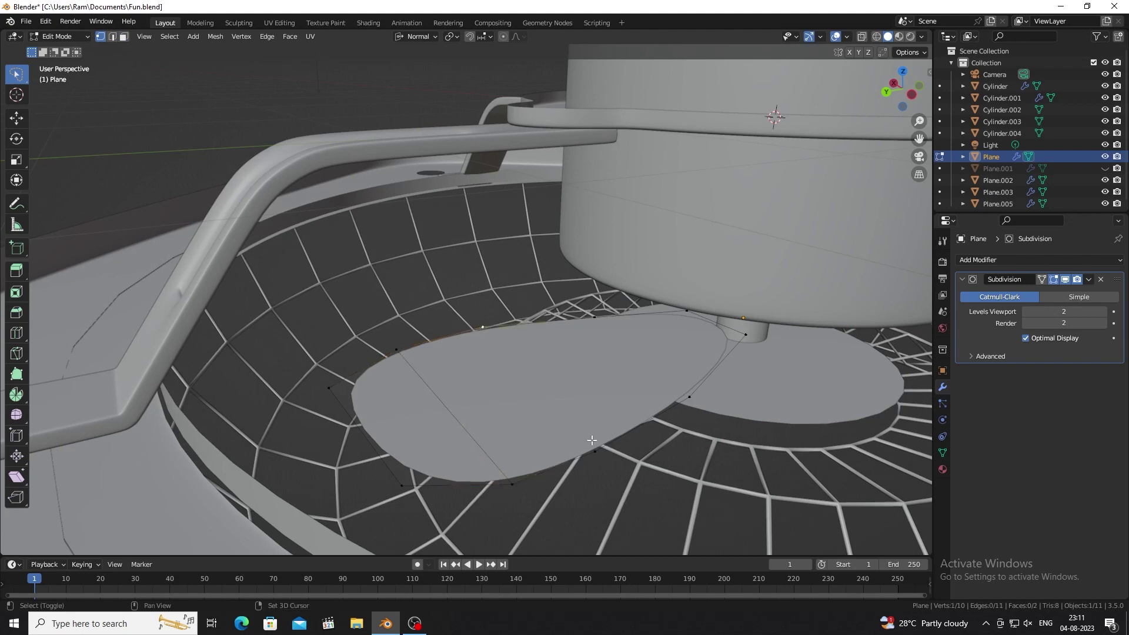
key(ctrl+r)
click(365, 429)
key(Tab)
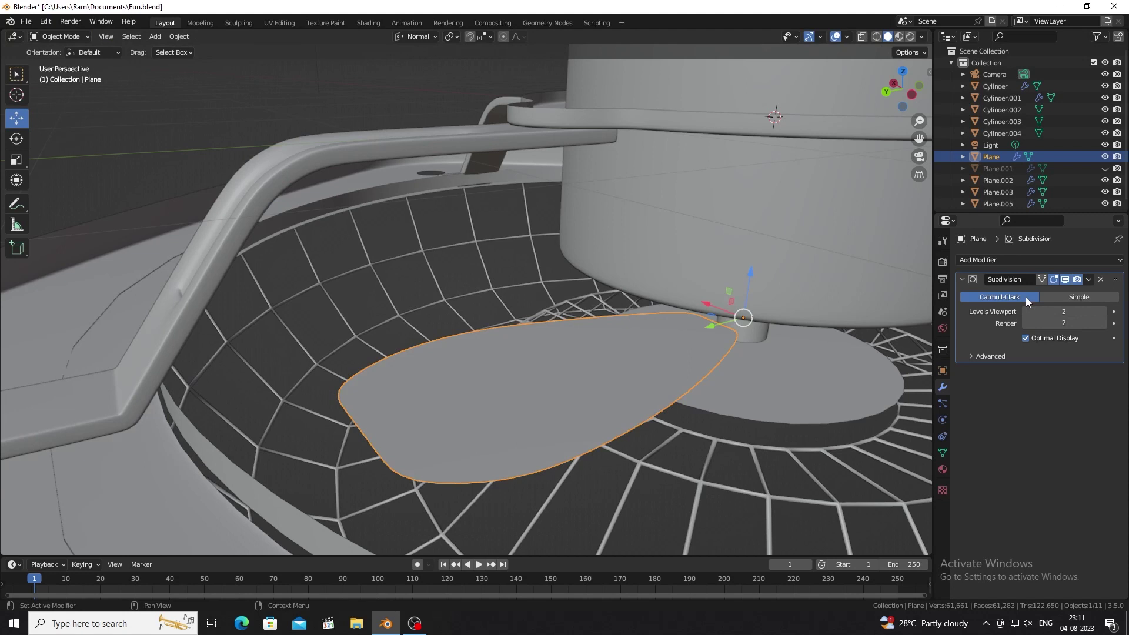
- Add a Simple Deform modifier to twist the blade
click(1025, 259)
click(989, 412)
mouse_move(588, 377)
middle_down()
mouse_move(742, 337)
mouse_move(728, 356)
middle_up()
- Reduce the blade twist to 17.4° and pull a blade-edge vertex outward
drag(1058, 405, 1035, 405)
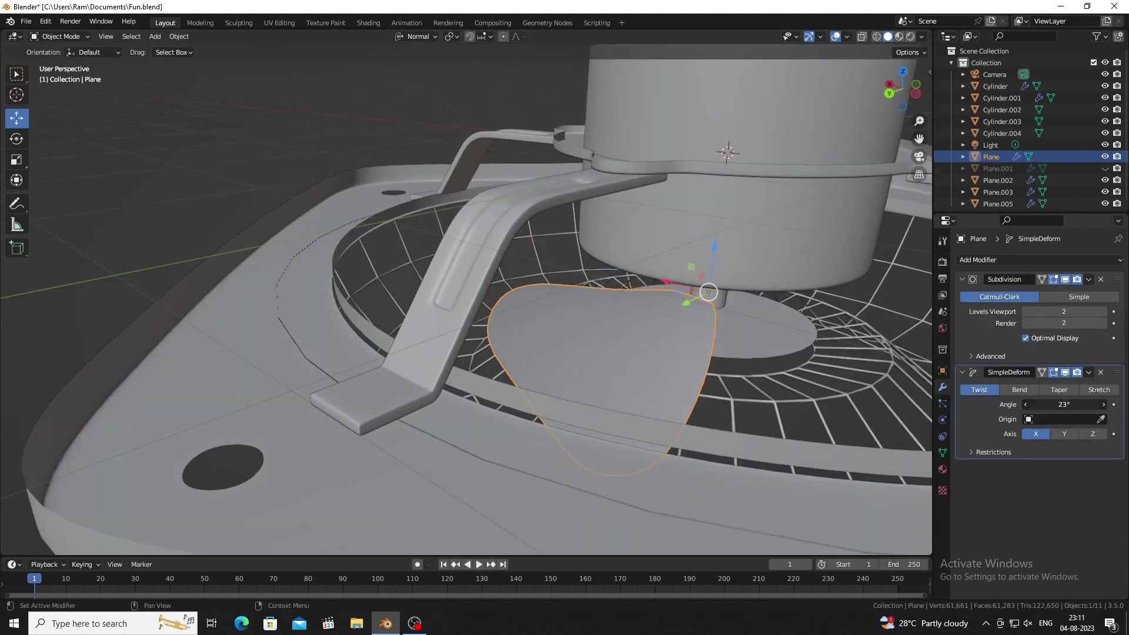
middle_drag(815, 360, 743, 349)
right_click(414, 316)
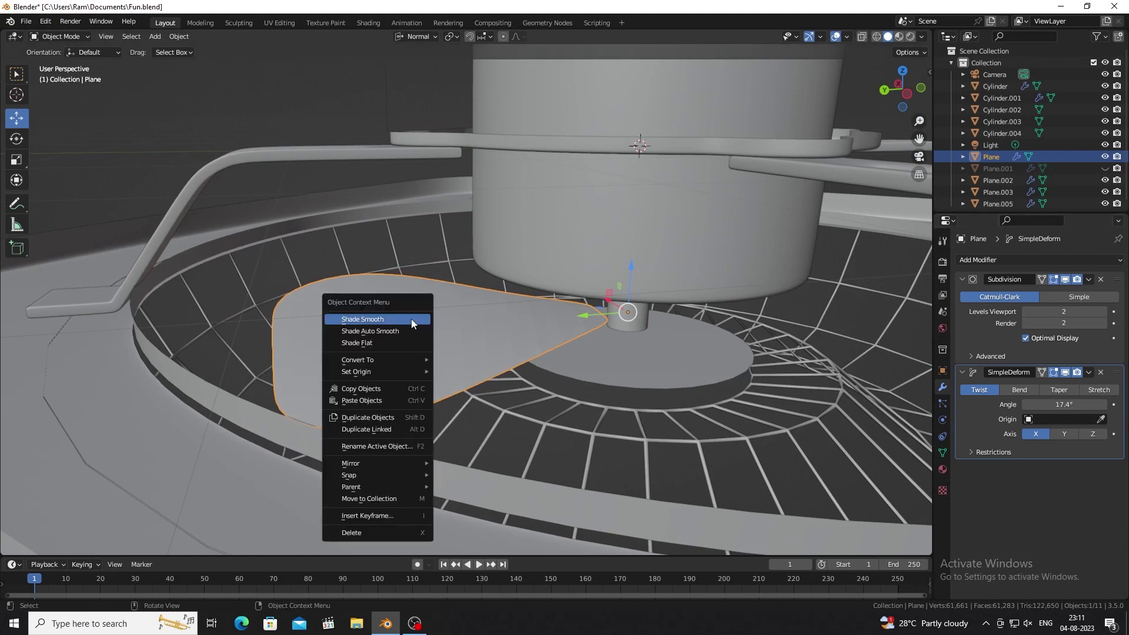
key(Tab)
click(17, 117)
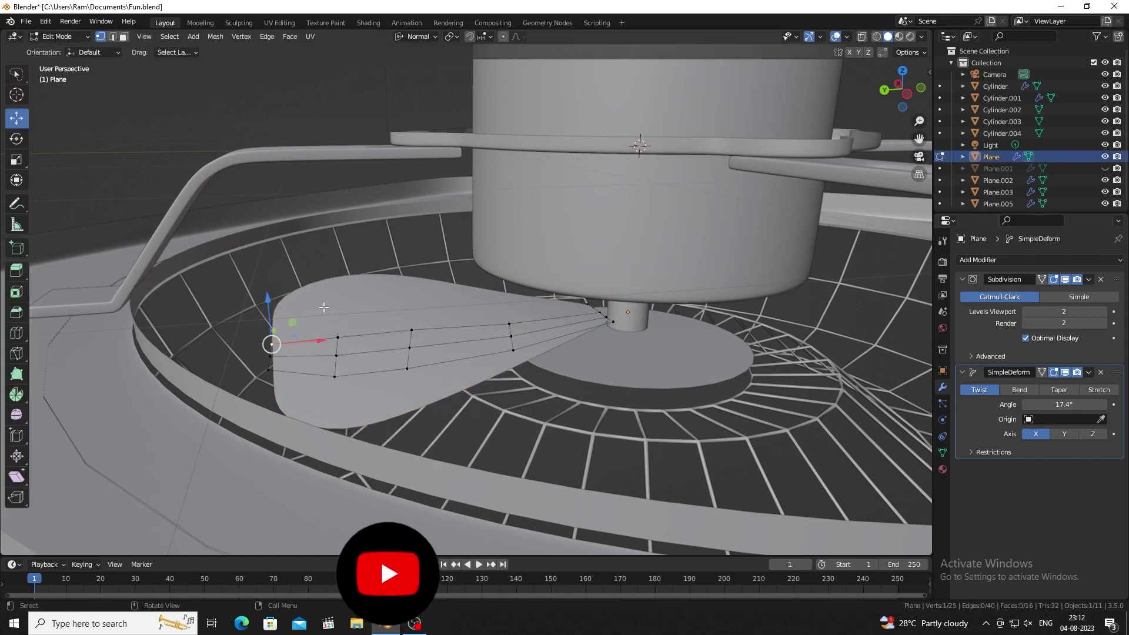
drag(271, 343, 264, 357)
- Move the selected blade vertices further to reshape the tip
mouse_move(349, 233)
middle_down()
mouse_move(330, 382)
mouse_move(411, 348)
middle_up()
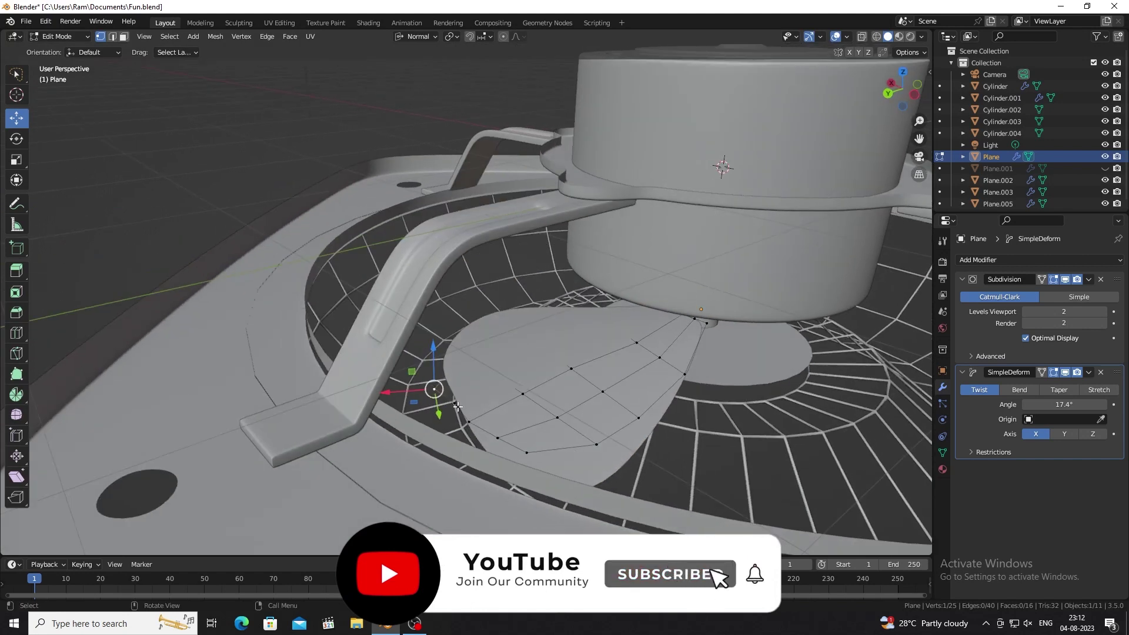
key(g)
click(447, 405)
middle_drag(446, 405, 419, 388)
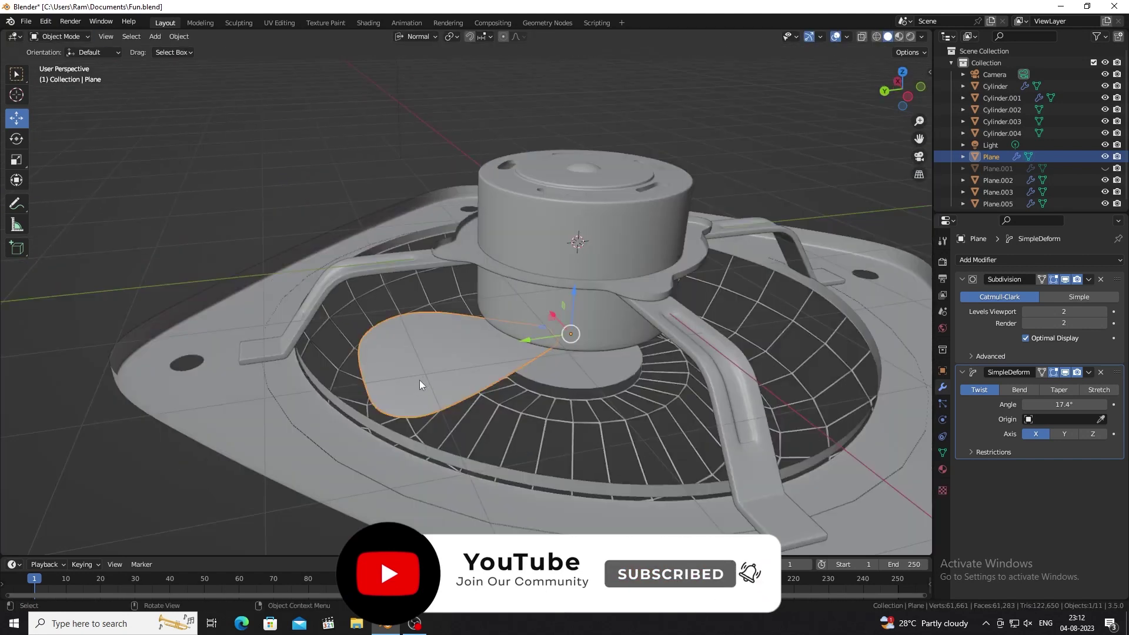
scroll(415, 385, down, 3)
- Work out the blade angle in Calculator, then duplicate the blade rotated 120° around Z
key(super)
text(cal)
click(120, 296)
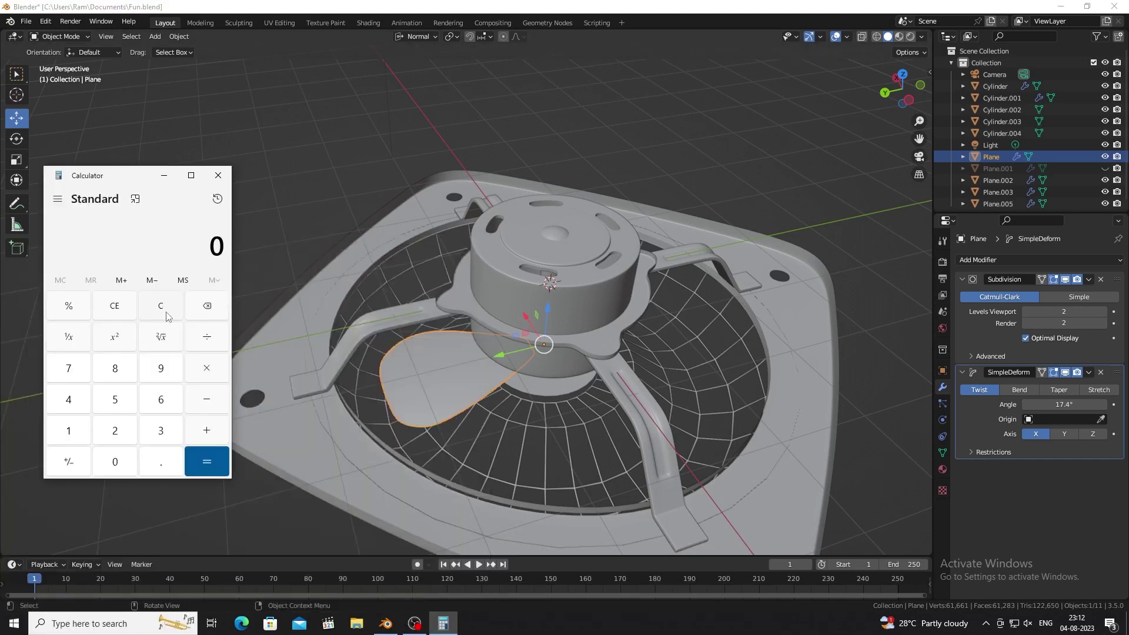
click(218, 176)
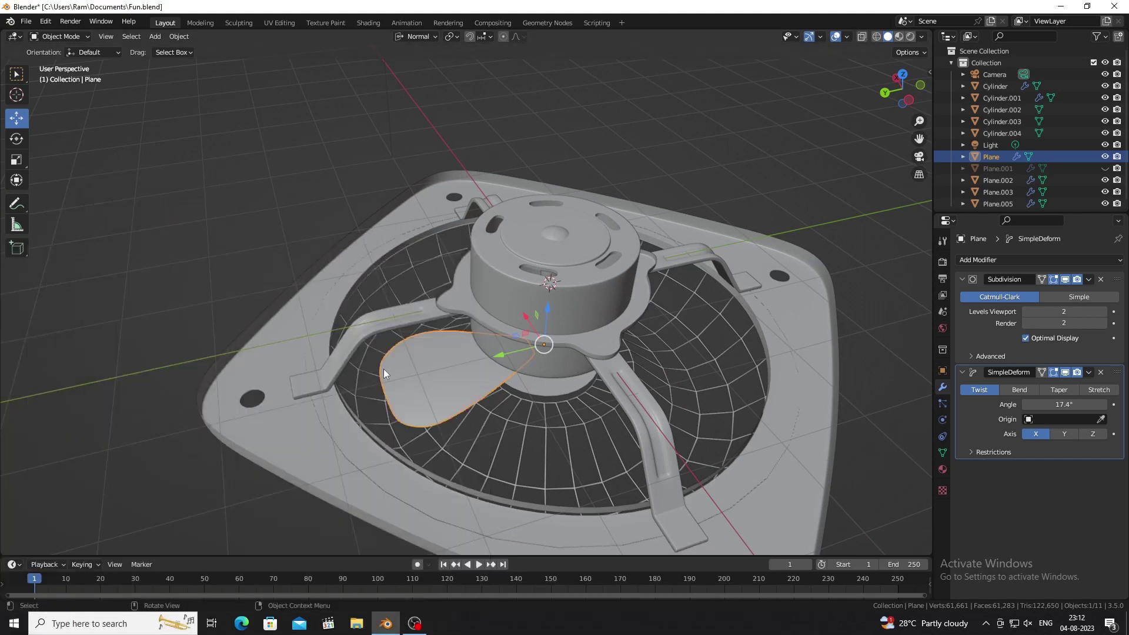
key(shift+d)
key(r)
key(Return)
- Select the copied blade and add a first loop cut slid along it
middle_drag(425, 332, 541, 199)
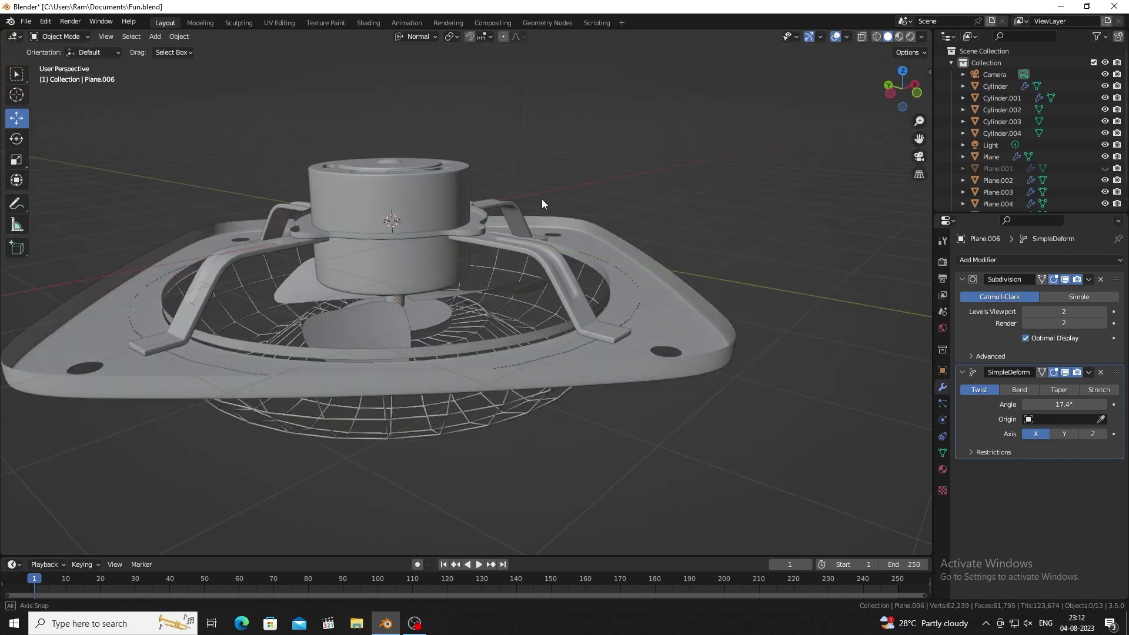
scroll(541, 199, up, 4)
shift+click(542, 286)
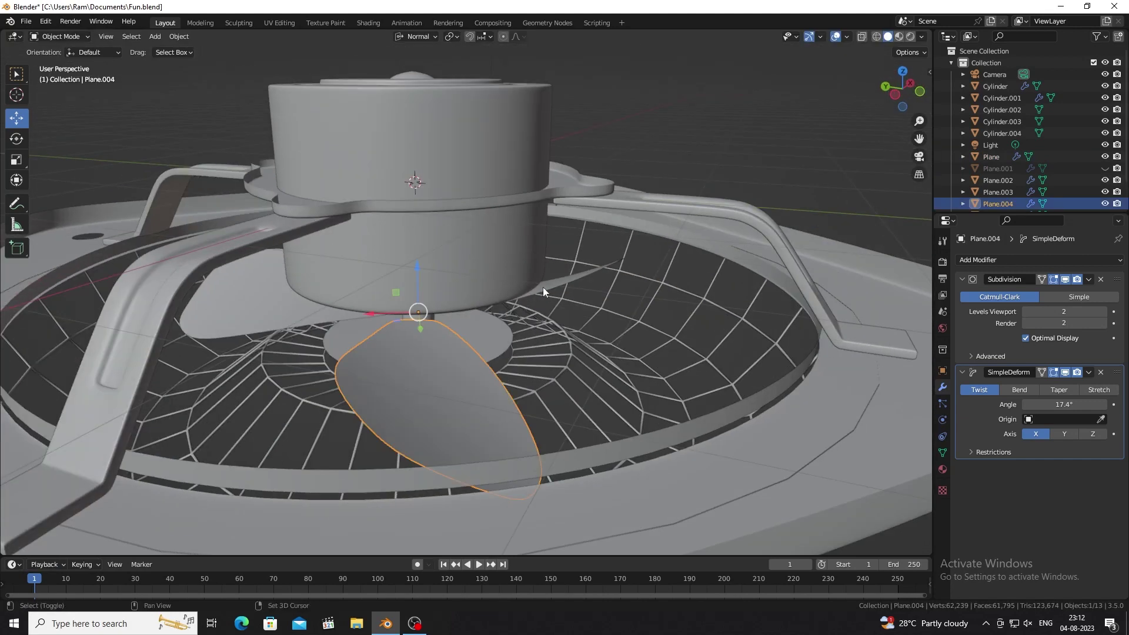
middle_drag(277, 349, 355, 347)
scroll(356, 347, up, 3)
key(Tab)
key(ctrl+r)
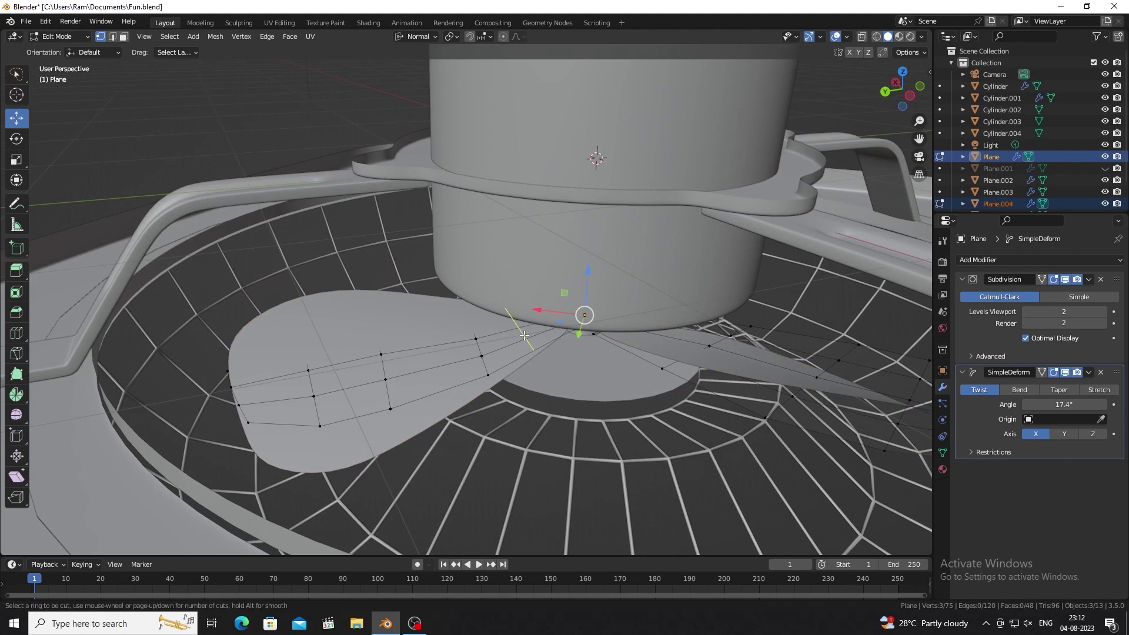
click(564, 334)
middle_drag(564, 334, 616, 317)
- Add two more loop cuts across the blade and slide them toward the hub
key(ctrl+r)
click(573, 312)
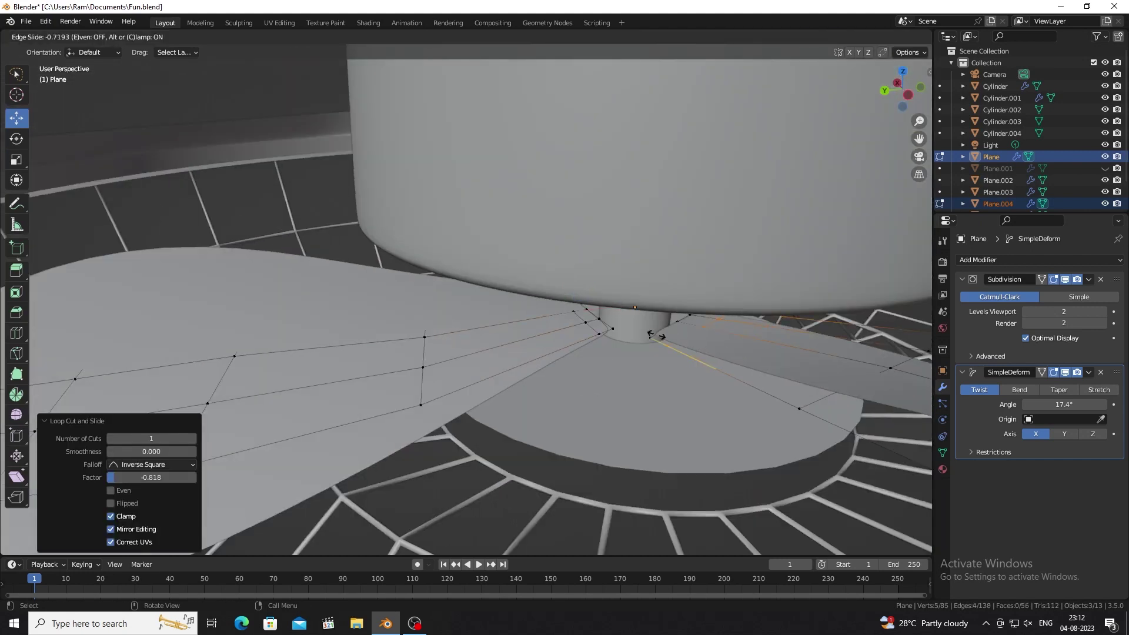
scroll(552, 306, down, 4)
mouse_move(552, 306)
middle_down()
mouse_move(588, 235)
mouse_move(607, 271)
mouse_move(452, 301)
mouse_move(408, 379)
mouse_move(495, 325)
middle_up()
key(ctrl+r)
click(588, 235)
key(Tab)
scroll(452, 301, down, 4)
scroll(408, 379, up, 4)
scroll(503, 329, down, 5)
- Delete the extra blade copy, Plane.004
scroll(495, 325, up, 5)
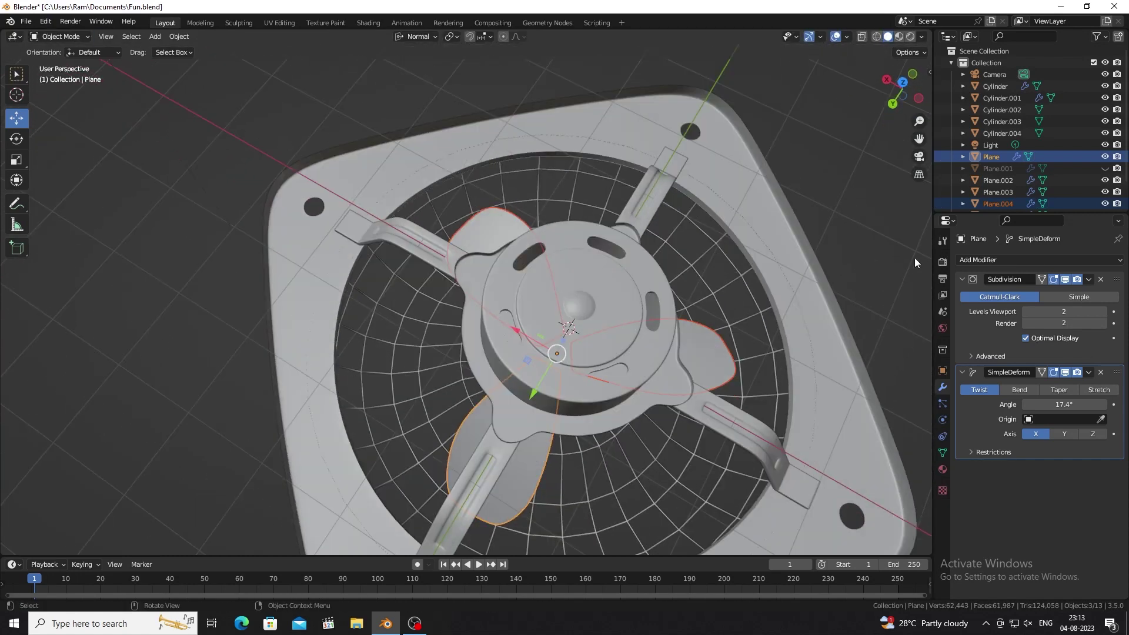
click(696, 354)
middle_drag(696, 350, 477, 243)
scroll(399, 310, down, 3)
middle_drag(399, 310, 507, 291)
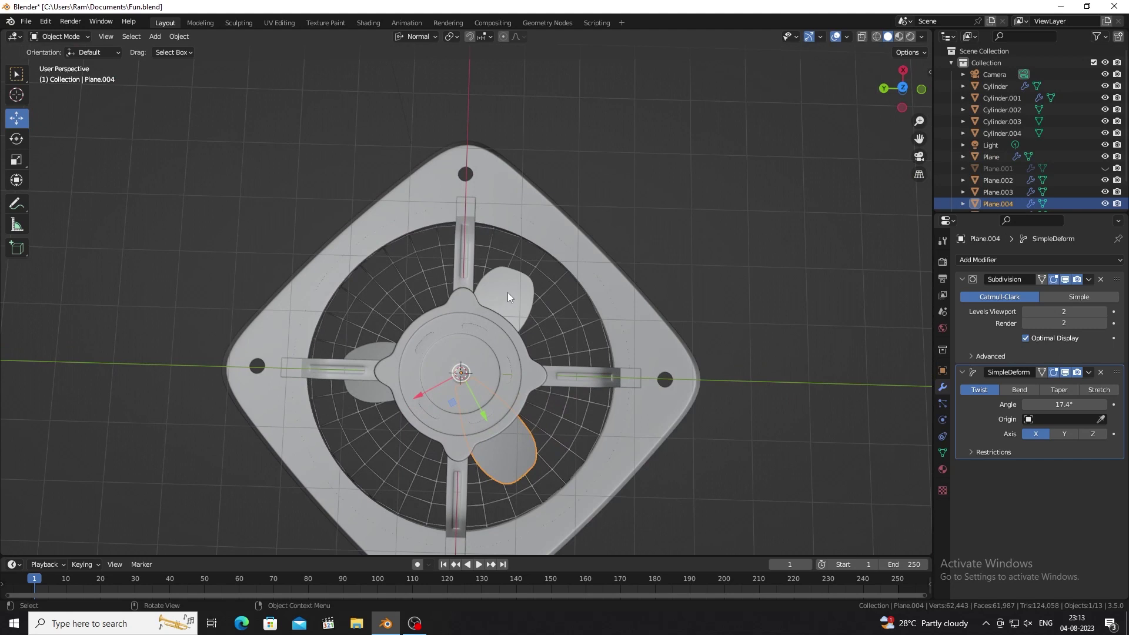
key(Delete)
scroll(377, 386, up, 3)
- Widen the original blade by scaling it along X to 1.468
click(377, 386)
key(s)
key(x)
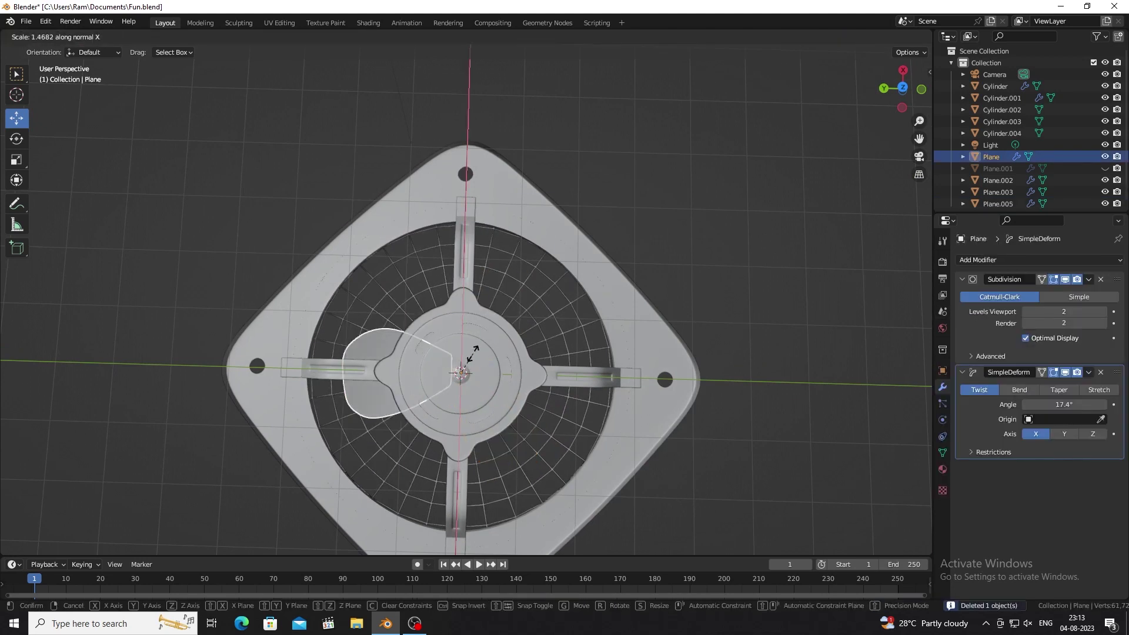
click(502, 320)
key(alt+a)
- Duplicate the widened blade twice at 120° turns around Z to form three blades
mouse_move(502, 320)
middle_down()
mouse_move(418, 344)
mouse_move(421, 369)
mouse_move(452, 336)
mouse_move(470, 365)
middle_up()
click(464, 376)
key(shift+d)
key(r)
key(z)
key(1)
key(2)
key(0)
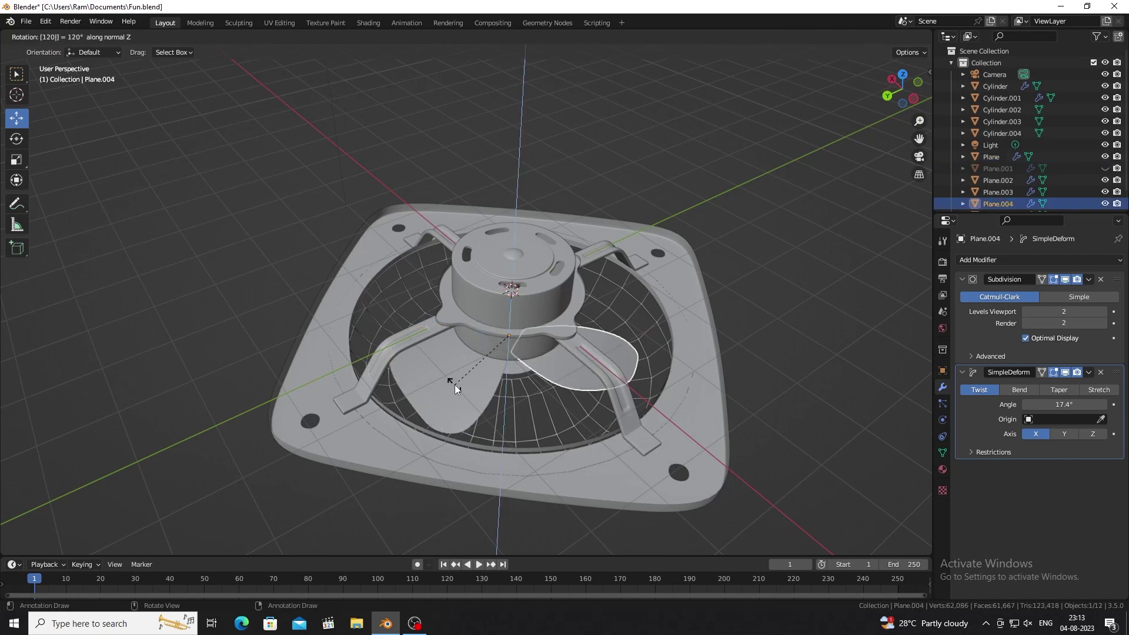
key(Return)
key(shift+r)
key(alt+a)
mouse_move(526, 334)
middle_down()
mouse_move(461, 312)
mouse_move(441, 271)
middle_up()
- Add a circle mesh and move it down onto the hub under the motor
scroll(391, 264, up, 3)
click(391, 263)
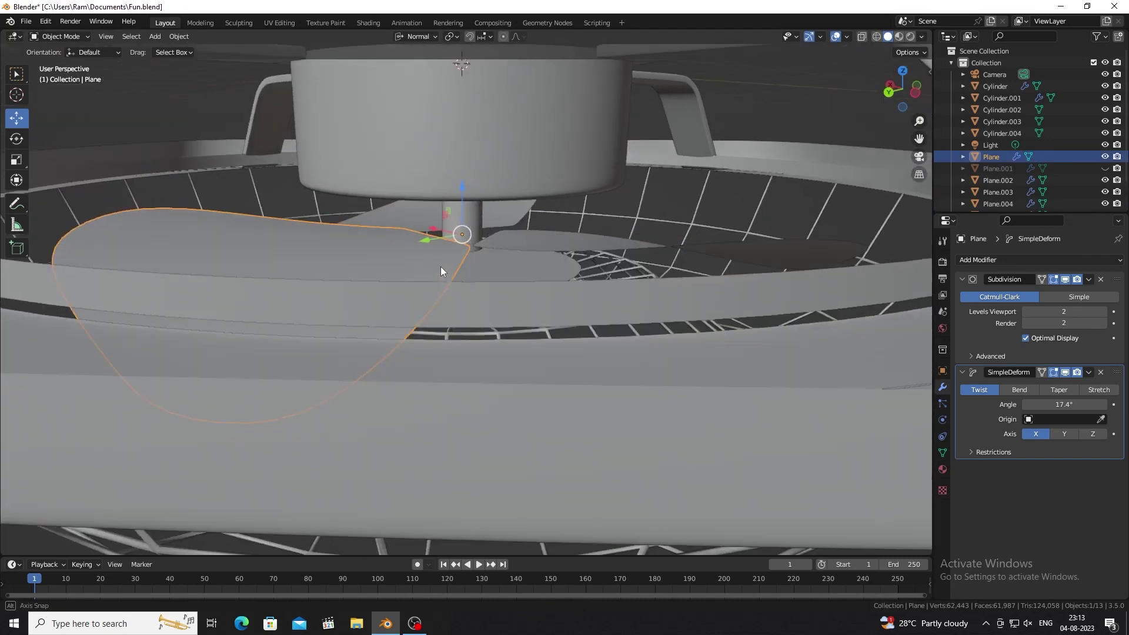
click(155, 36)
mouse_move(172, 50)
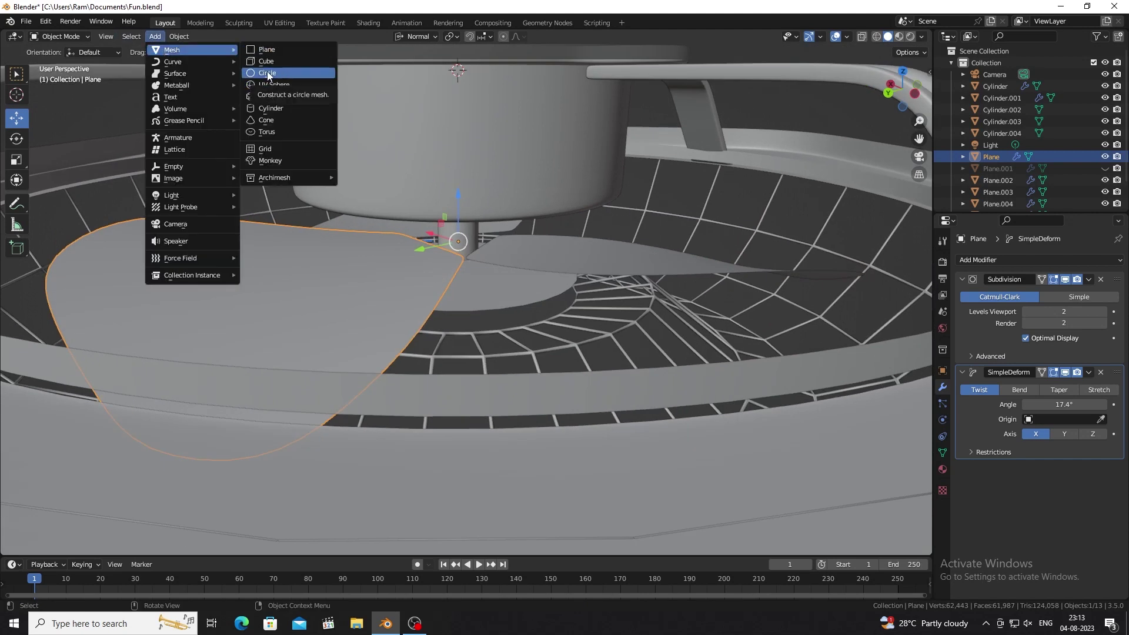
click(267, 72)
scroll(459, 235, down, 3)
drag(460, 176, 460, 229)
scroll(479, 236, up, 3)
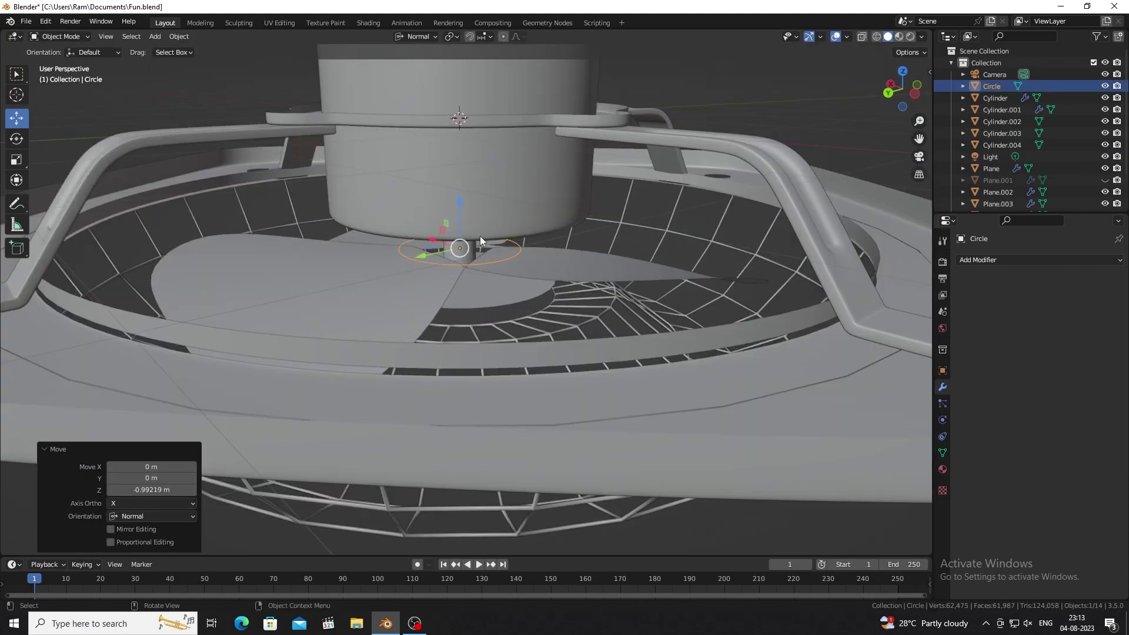
scroll(480, 235, up, 3)
- Fill the circle with a face, lower it slightly, and apply a Solidify modifier
key(Tab)
key(f)
key(Tab)
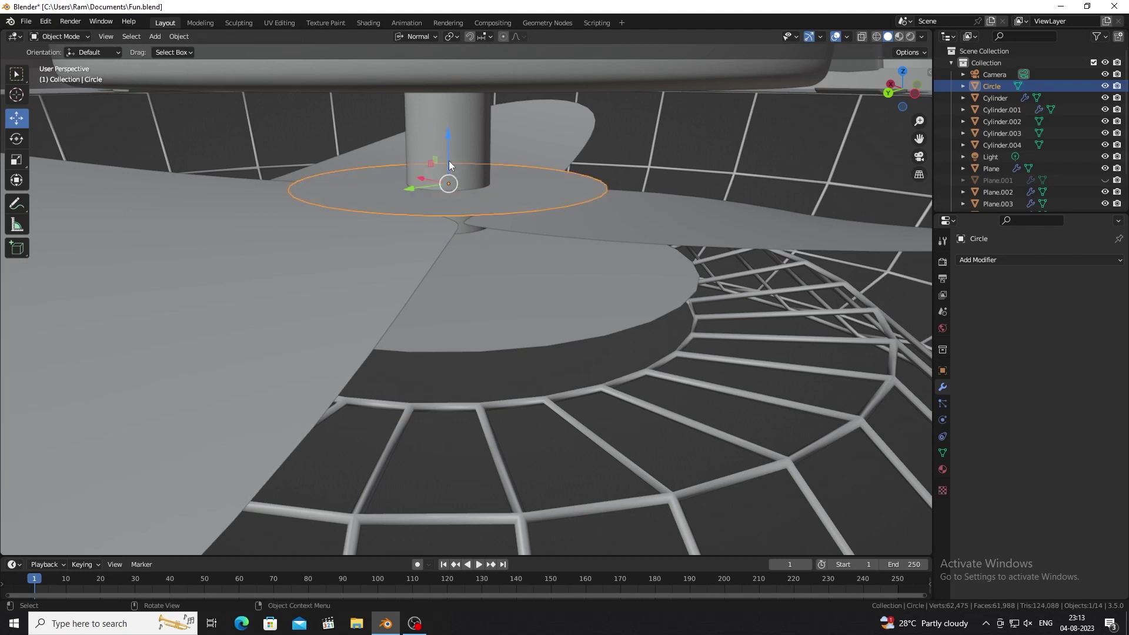
drag(449, 165, 449, 174)
click(1031, 259)
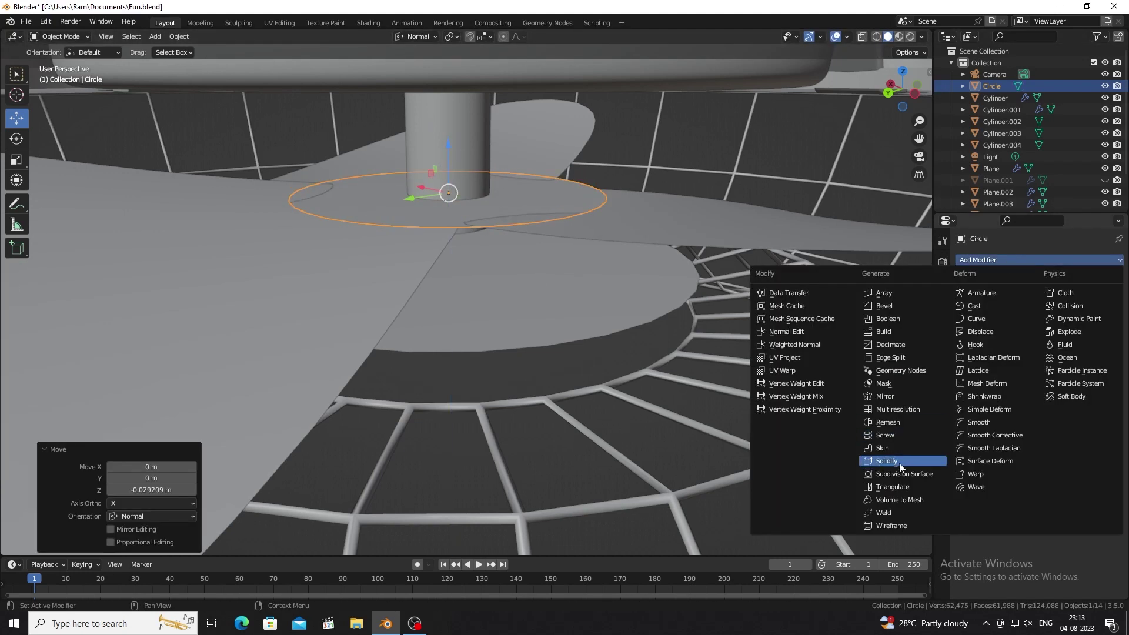
click(899, 462)
click(1088, 279)
click(1047, 289)
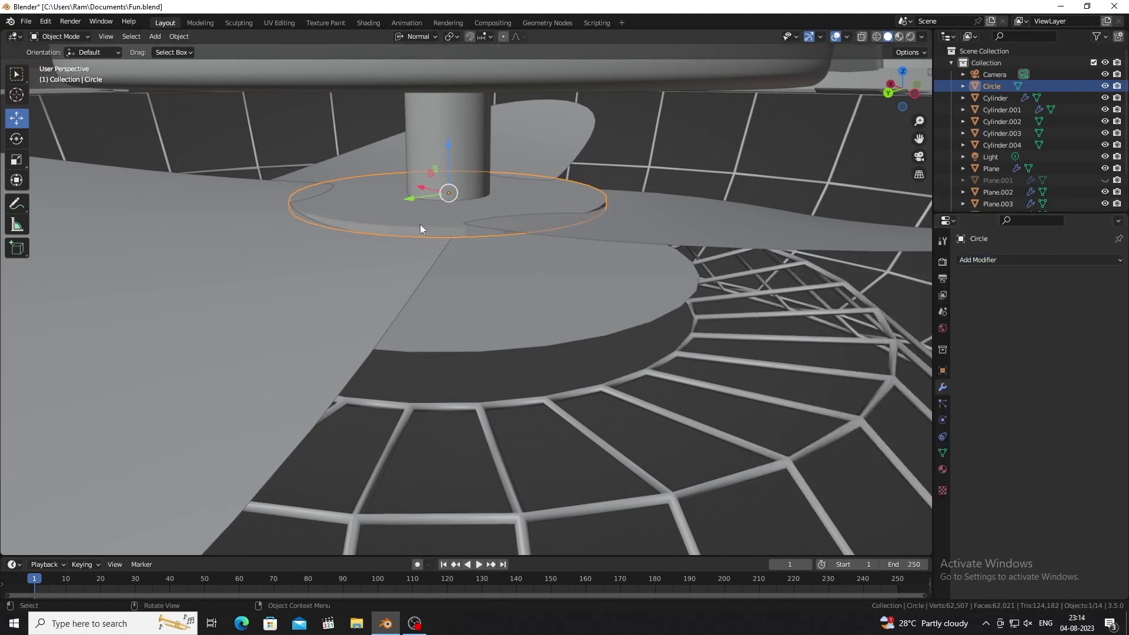
- Shade the hub disc smooth
right_click(420, 224)
click(353, 194)
click(942, 452)
- Apply the blade Plane's SimpleDeform modifier to make its twist permanent
click(241, 159)
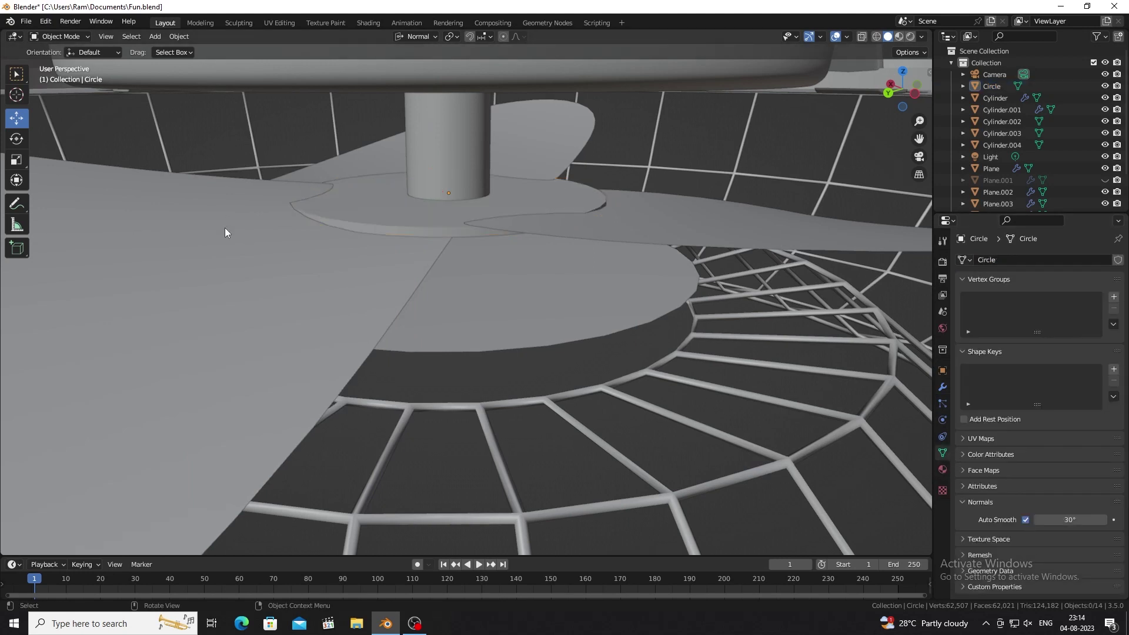
click(227, 232)
click(942, 387)
click(1089, 373)
click(1070, 383)
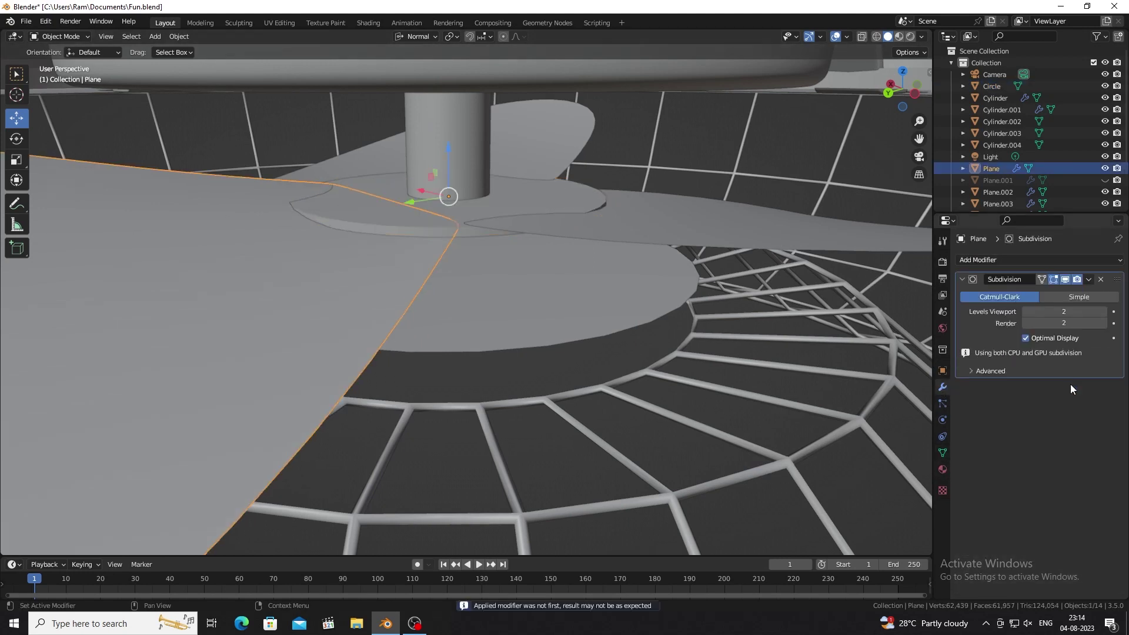
- Add a Solidify modifier above Subdivision, apply it, and check the blade edge in Edit Mode
click(966, 260)
click(894, 461)
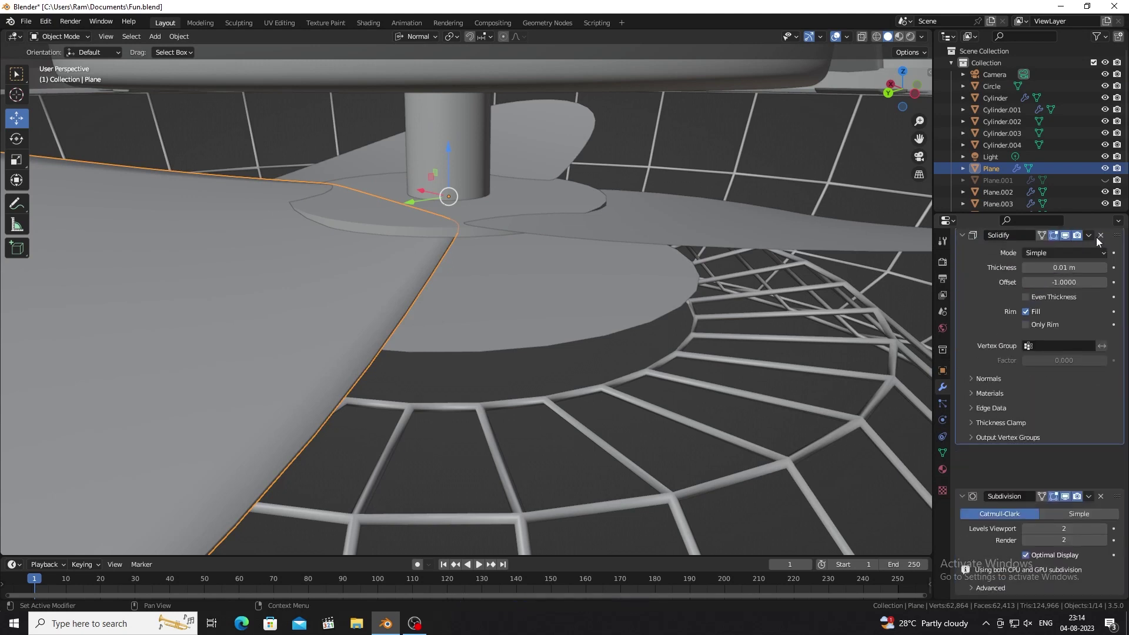
drag(1117, 395, 1116, 282)
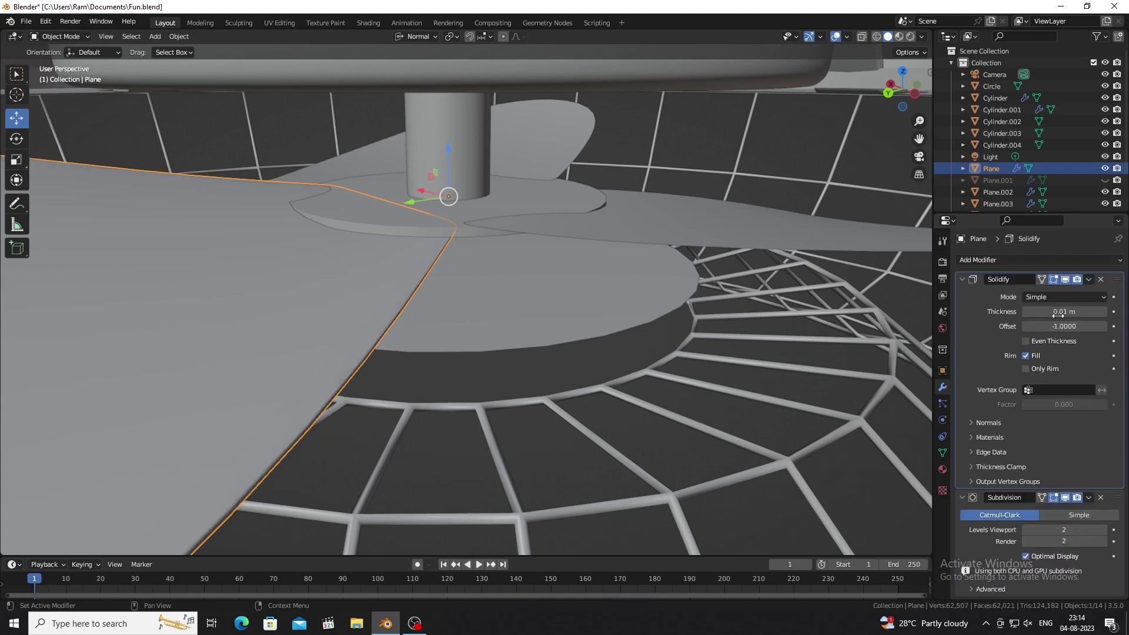
click(1088, 281)
click(1058, 294)
key(Tab)
mouse_move(449, 291)
middle_down()
mouse_move(301, 256)
mouse_move(403, 145)
middle_up()
key(Tab)
- Add another Solidify modifier above Subdivision on the blade and apply it
middle_drag(513, 233, 628, 274)
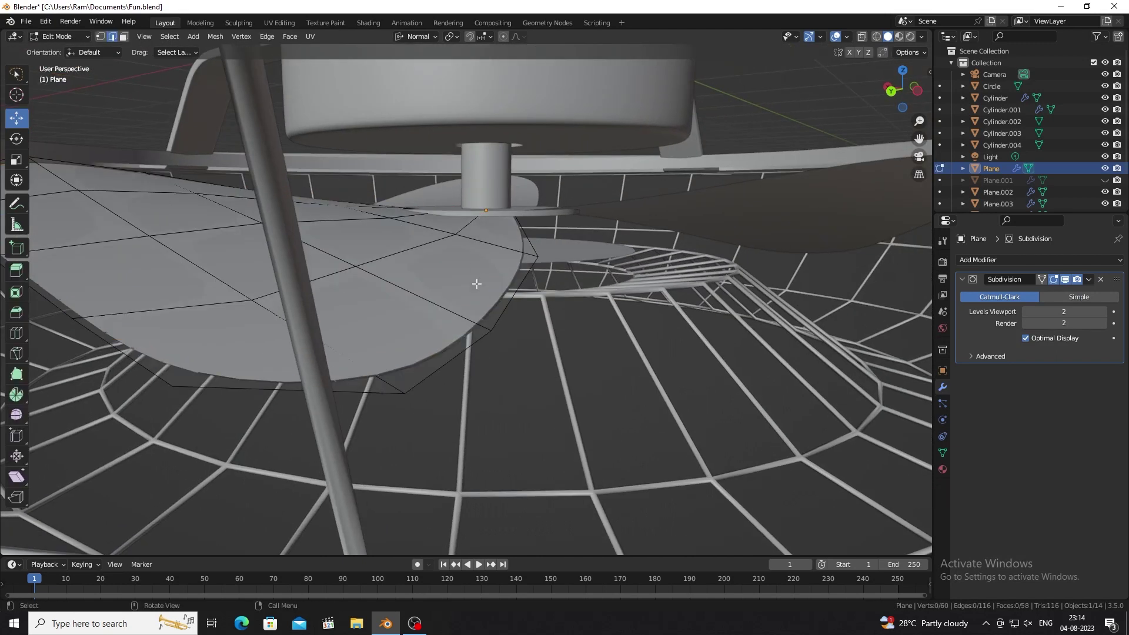
click(1071, 262)
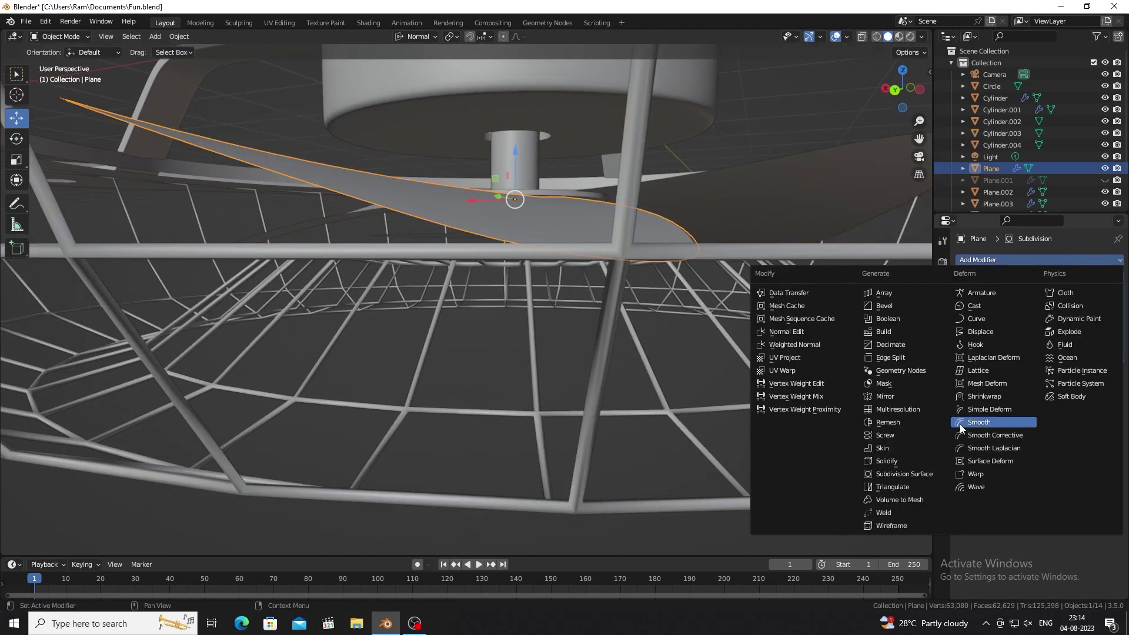
click(1000, 422)
drag(1122, 392, 1117, 276)
click(1088, 279)
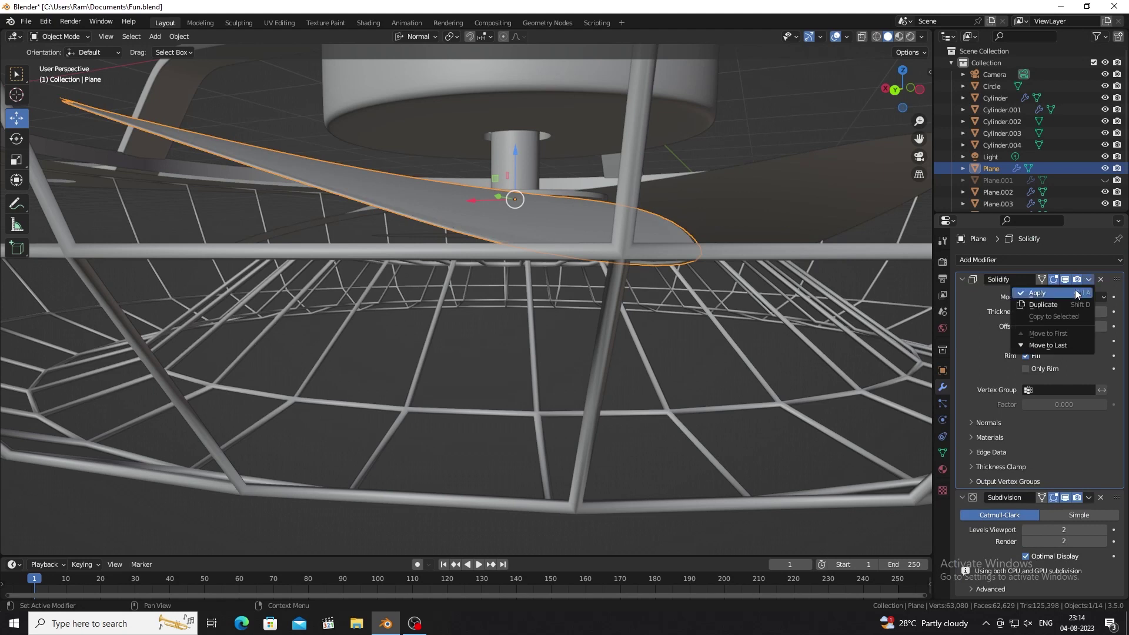
click(1034, 292)
- Undo to restore the Solidify modifier, then select the blade's outer edge loop in Edit Mode
key(Tab)
mouse_move(521, 257)
middle_down()
mouse_move(397, 169)
mouse_move(435, 177)
mouse_move(529, 118)
middle_up()
key(Tab)
key(ctrl+z)
key(ctrl+z)
key(ctrl+z)
key(ctrl+z)
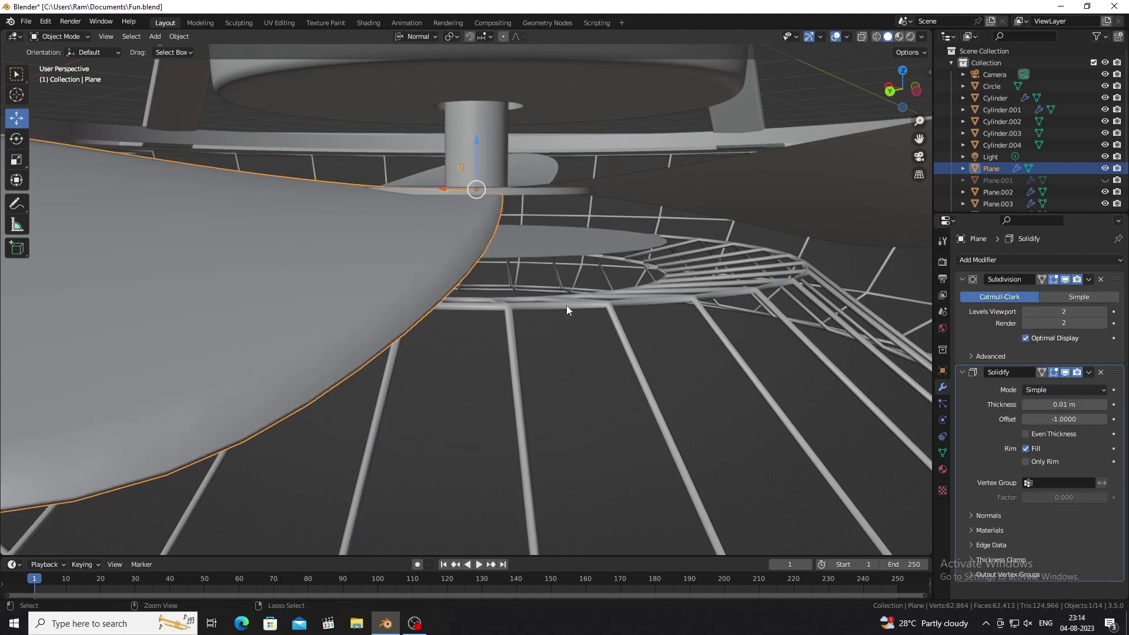
mouse_move(566, 305)
middle_down()
mouse_move(503, 329)
mouse_move(431, 404)
mouse_move(319, 351)
mouse_move(516, 301)
middle_up()
key(Tab)
alt+click(431, 404)
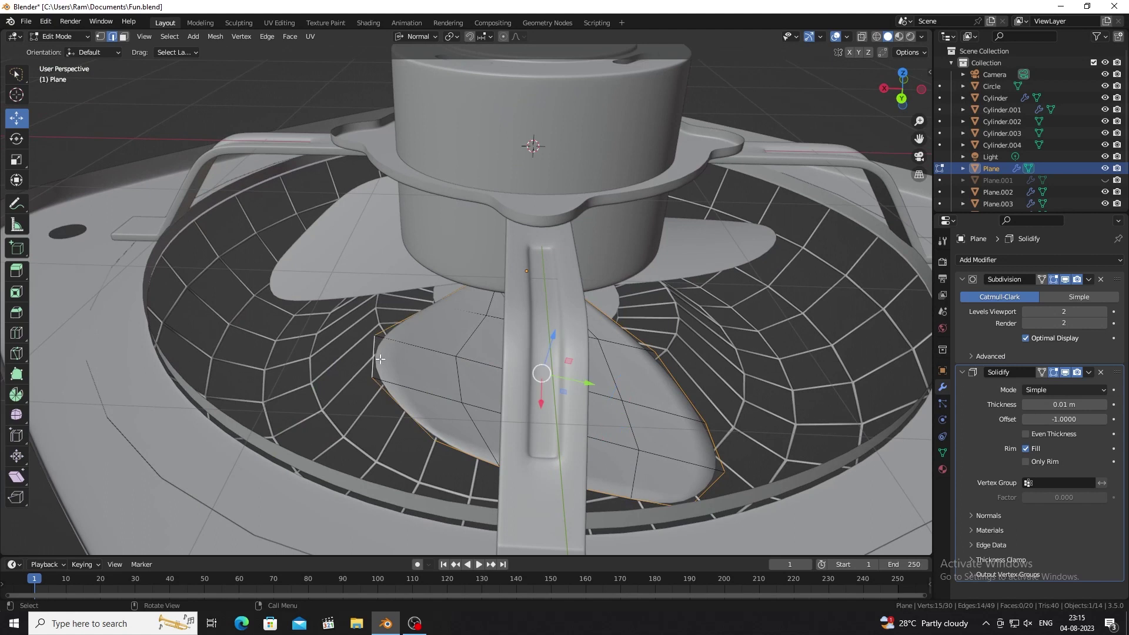
- Add more rim vertices to the selection using see-through shading, and show the sidebar
key(alt+z)
alt+shift+click(516, 302)
key(alt+z)
key(n)
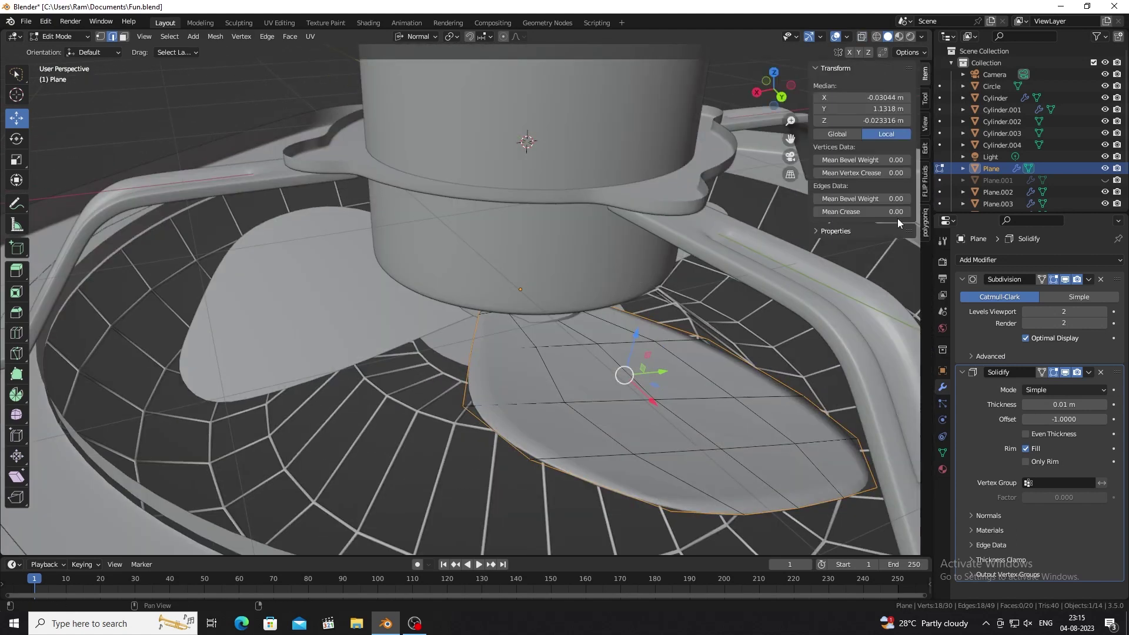
middle_drag(633, 308, 545, 312)
key(Tab)
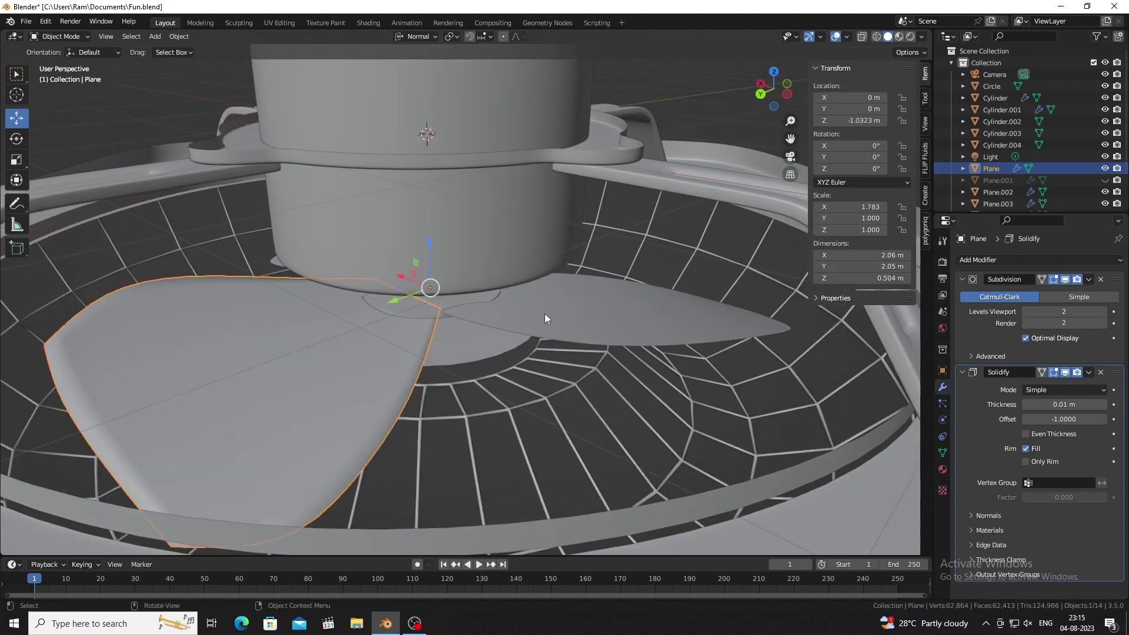
- Check the blade's mesh data settings and inspect the blade from below
click(942, 452)
middle_drag(410, 376, 335, 378)
scroll(335, 378, down, 5)
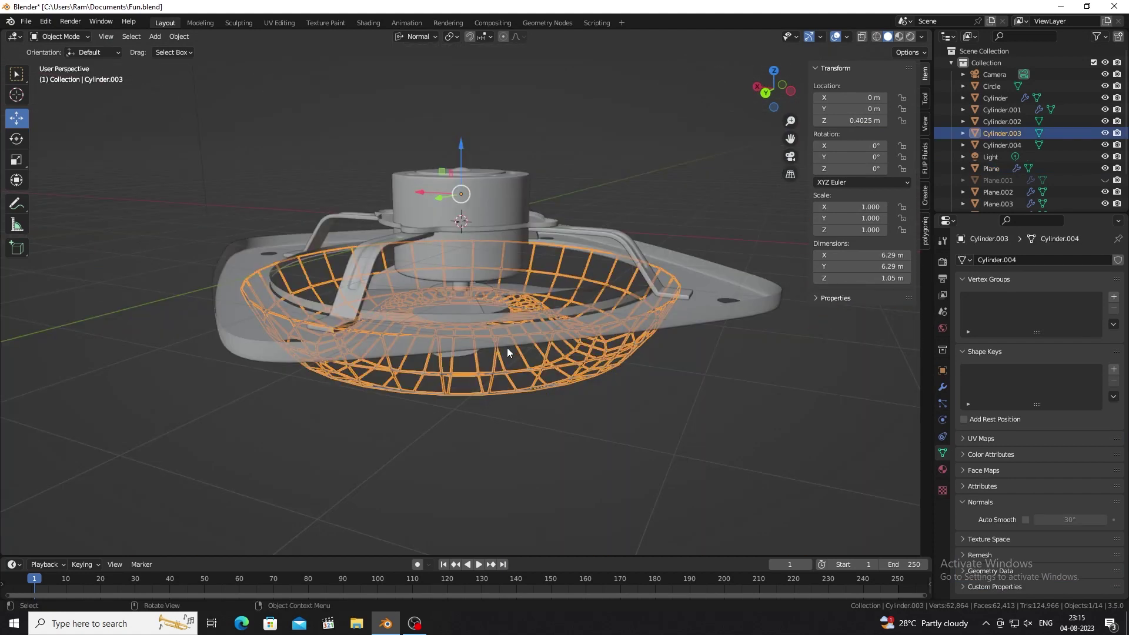
scroll(331, 391, up, 5)
key(Tab)
middle_drag(260, 387, 209, 337)
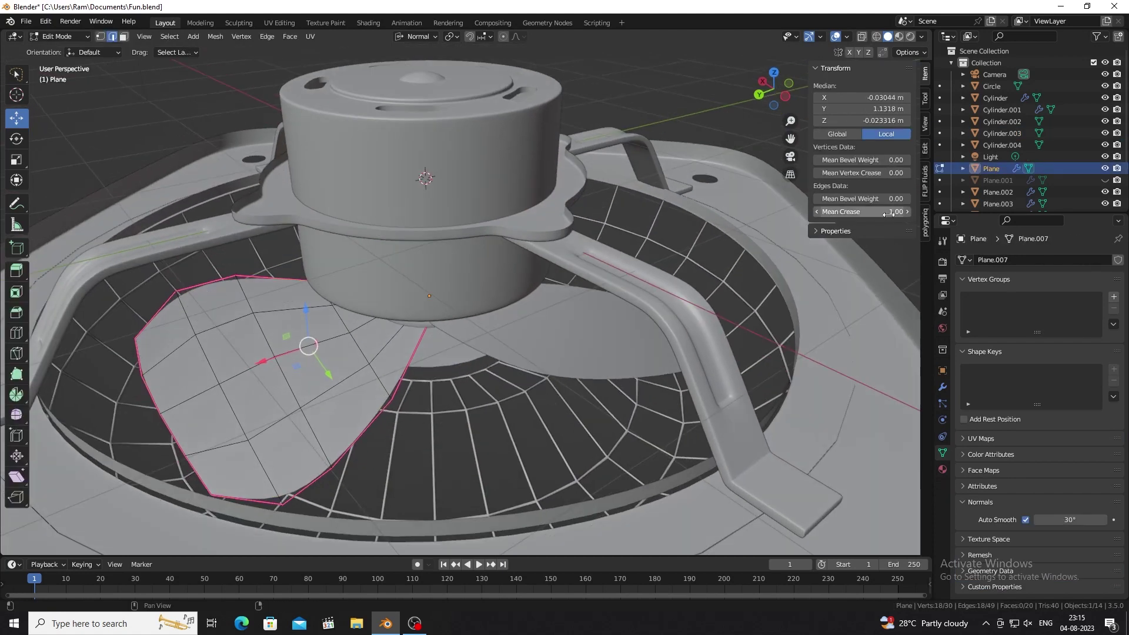
text(0)
key(Return)
key(Tab)
middle_drag(265, 373, 222, 365)
scroll(302, 352, up, 3)
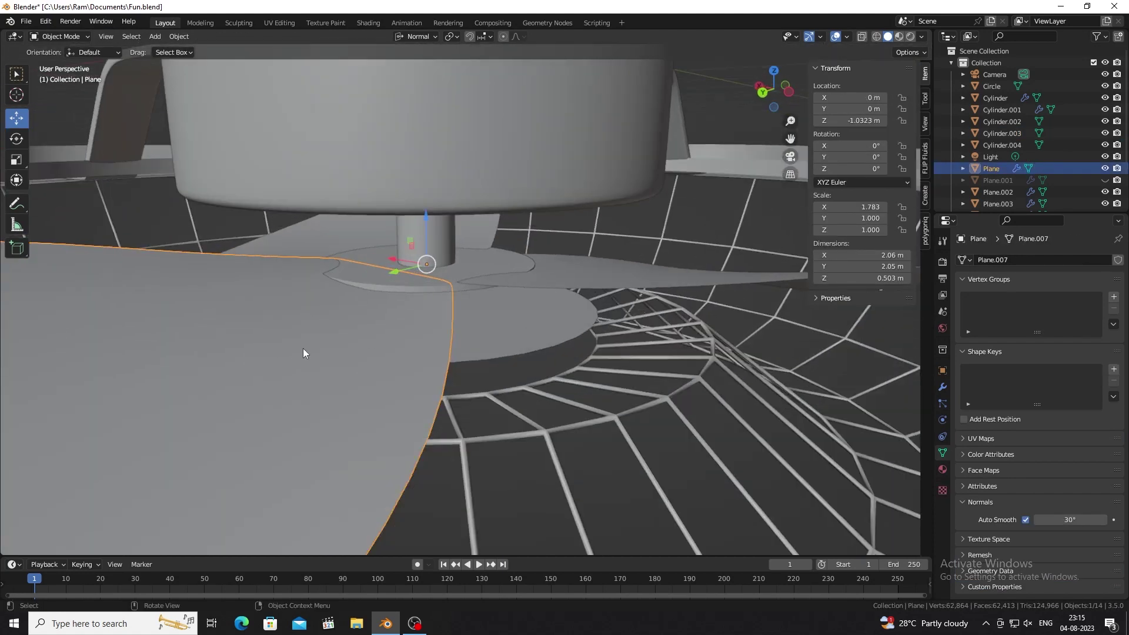
- Move Solidify ahead of Subdivision, then remove the Solidify modifier from the blade
click(943, 385)
drag(1116, 386, 1117, 278)
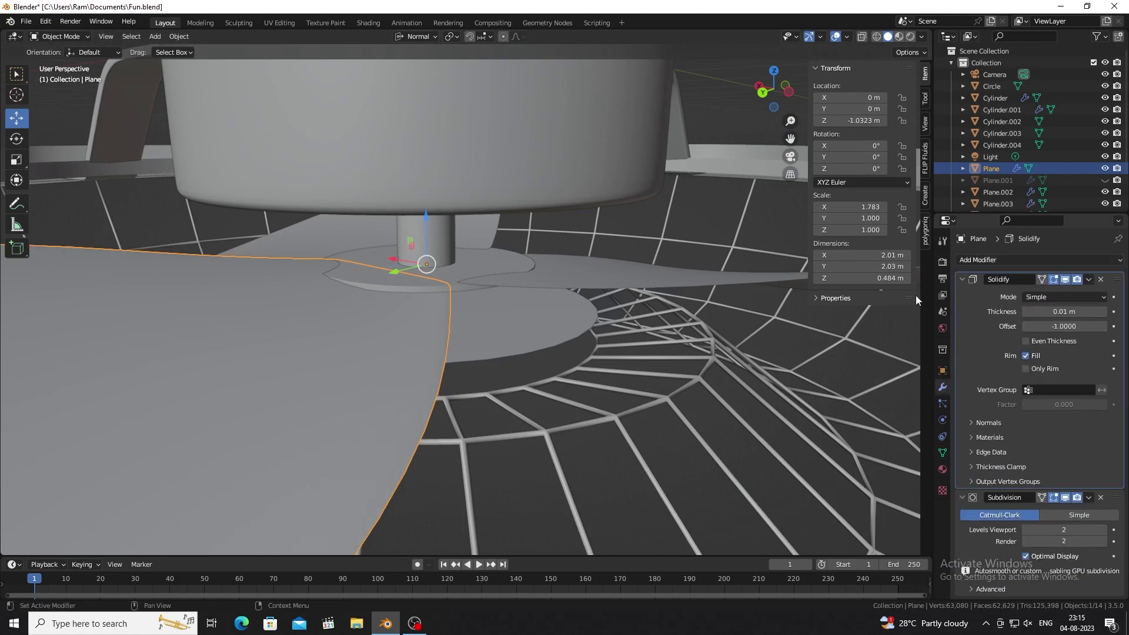
middle_drag(424, 362, 504, 353)
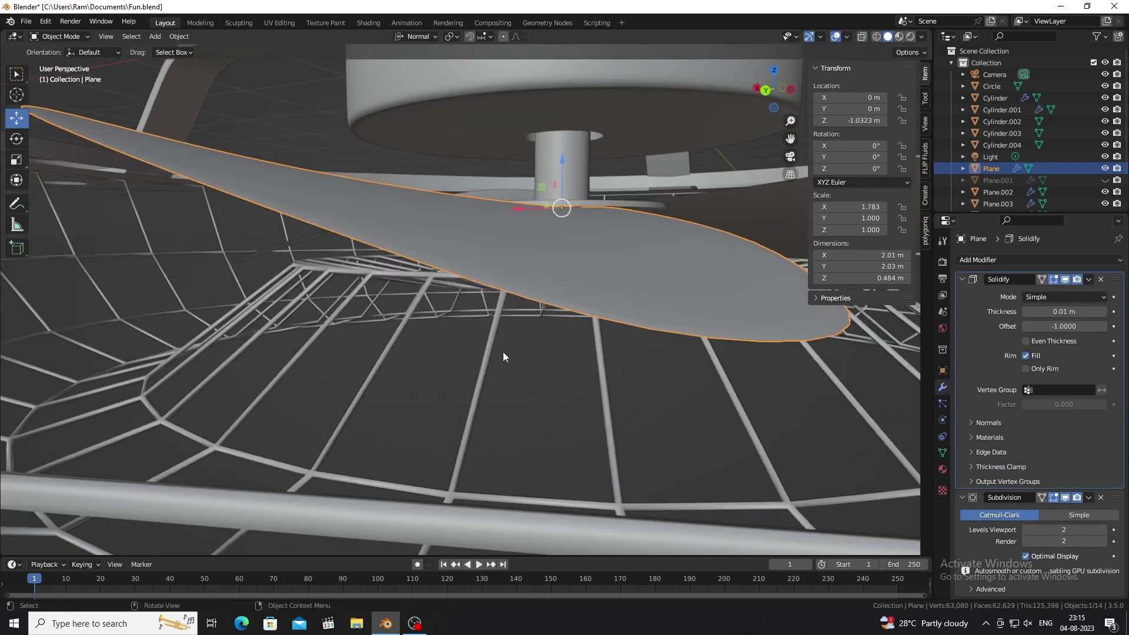
key(Tab)
key(Tab)
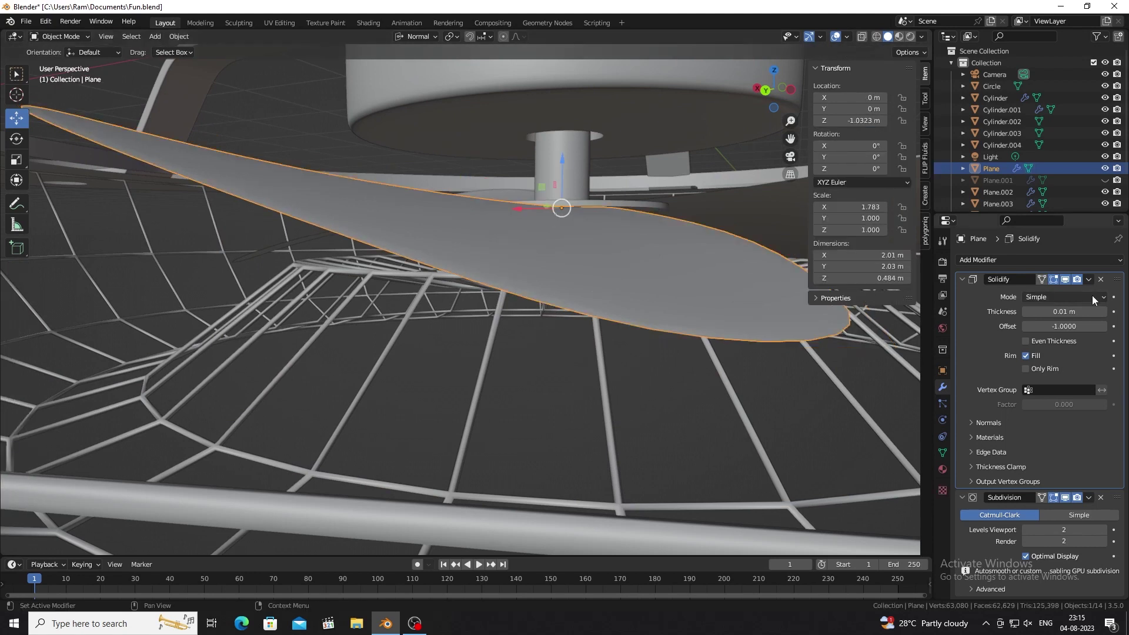
click(1101, 278)
- Try extruding the whole blade mesh into a thick slab, then undo the extrusion
key(Tab)
key(alt+a)
key(a)
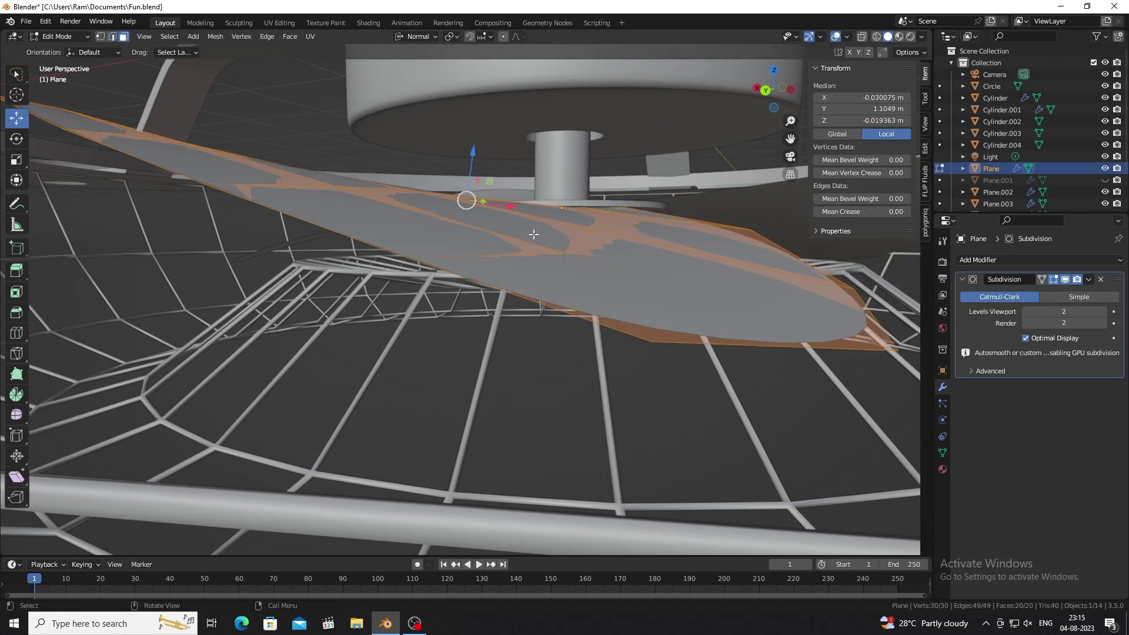
key(e)
click(600, 314)
key(alt+a)
key(ctrl+z)
key(ctrl+z)
middle_drag(574, 269, 556, 259)
key(Tab)
- Add and apply a 0.01 m Solidify on the blade, then select two rim edge loops
click(997, 260)
click(902, 457)
click(1090, 388)
click(1052, 401)
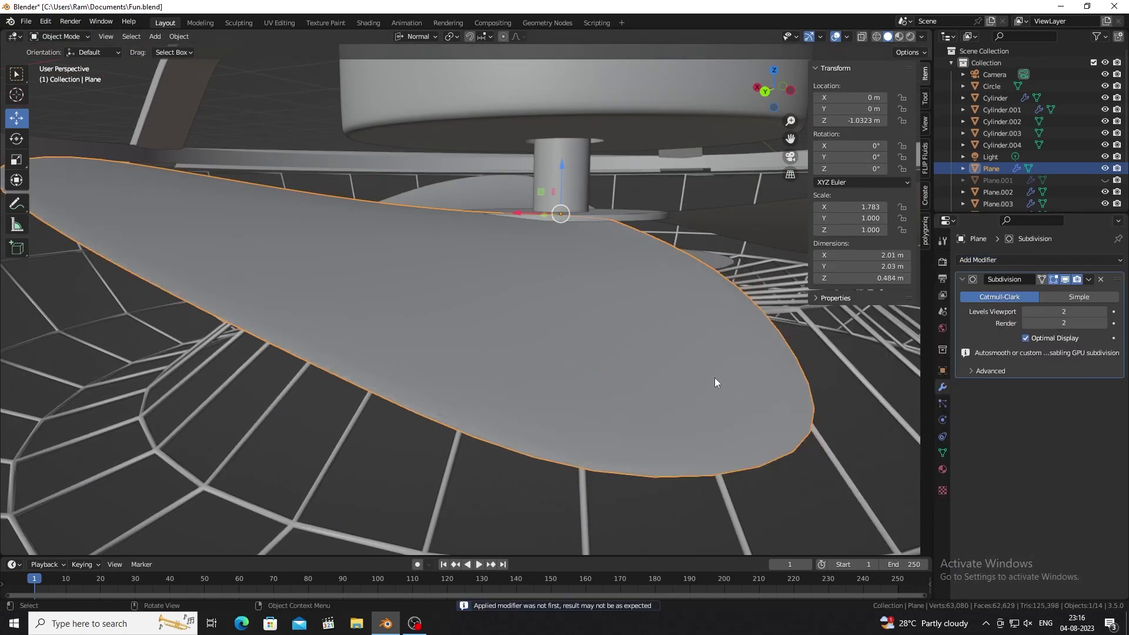
key(Tab)
click(577, 411)
alt+click(588, 491)
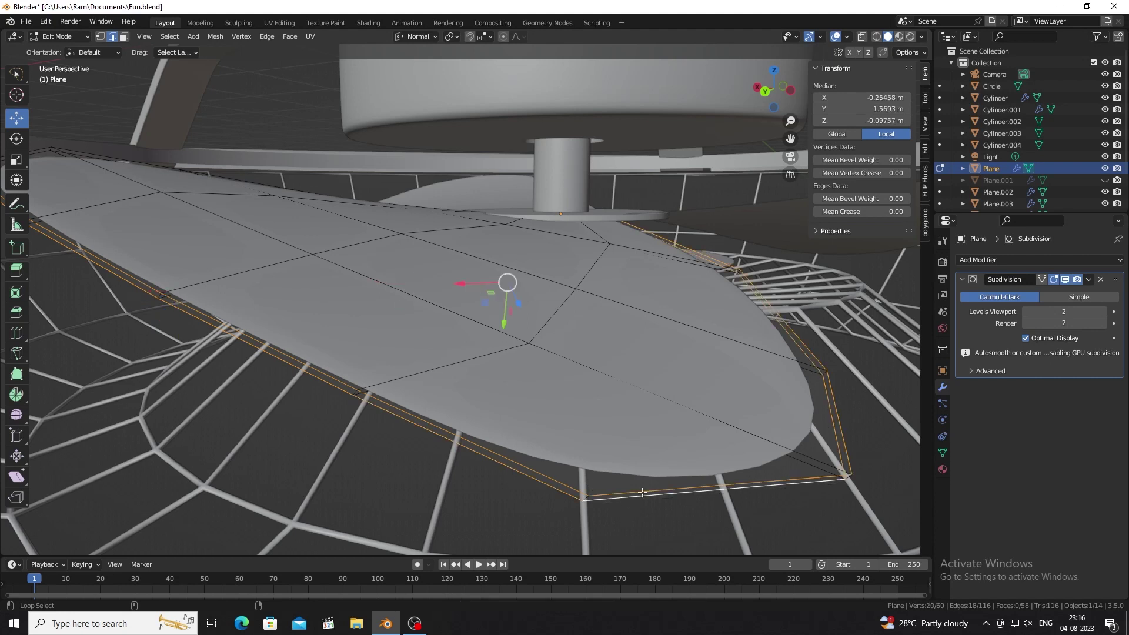
- Add more rim edge loops to the selection and bevel them
middle_drag(642, 492, 598, 312)
alt+shift+click(598, 312)
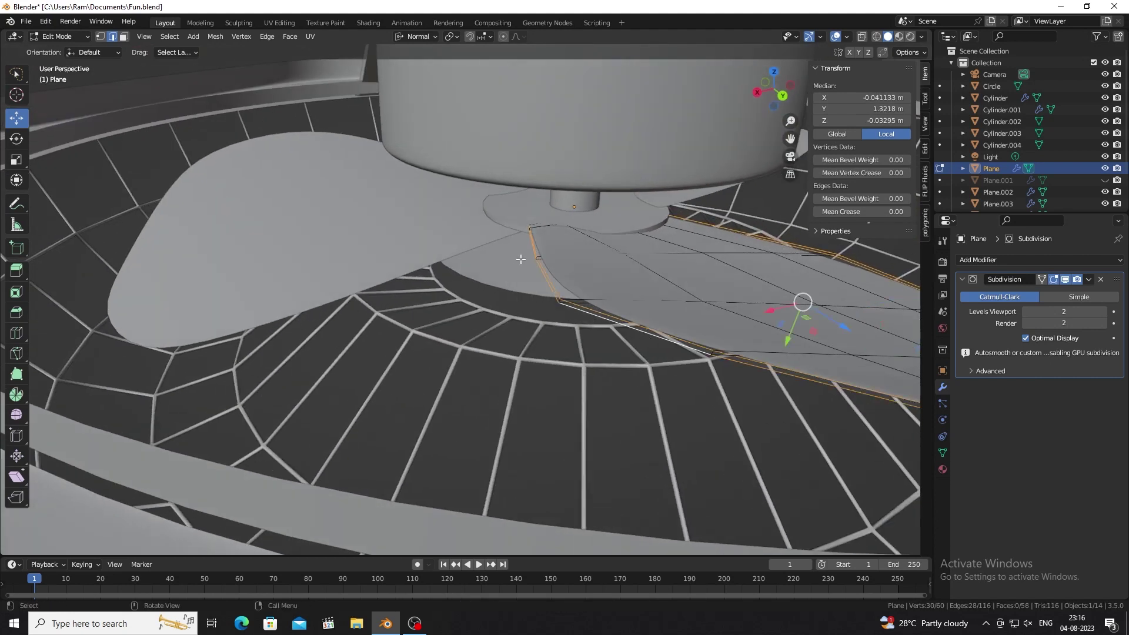
middle_drag(520, 259, 554, 265)
alt+shift+click(559, 265)
scroll(667, 297, up, 2)
mouse_move(583, 305)
middle_down()
mouse_move(542, 297)
mouse_move(560, 419)
mouse_move(500, 240)
middle_up()
key(ctrl+b)
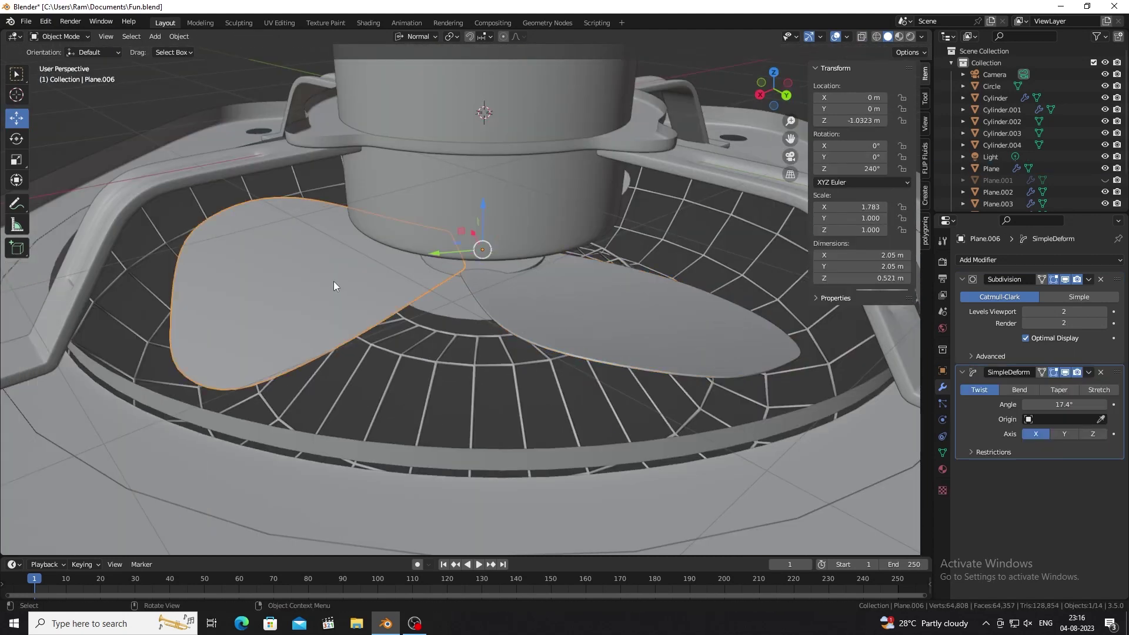
- Delete the two old blade copies
key(Delete)
scroll(353, 288, down, 5)
click(471, 295)
key(Delete)
- Duplicate the edited blade rotated 120° about Z, then repeat for a third blade
click(572, 277)
key(shift+d)
key(r)
key(z)
key(1)
key(2)
key(0)
key(Return)
key(shift+r)
- Move the small disk under the hub vertically along Z
mouse_move(572, 276)
middle_down()
mouse_move(455, 267)
mouse_move(436, 225)
mouse_move(496, 172)
middle_up()
click(496, 171)
key(g)
key(z)
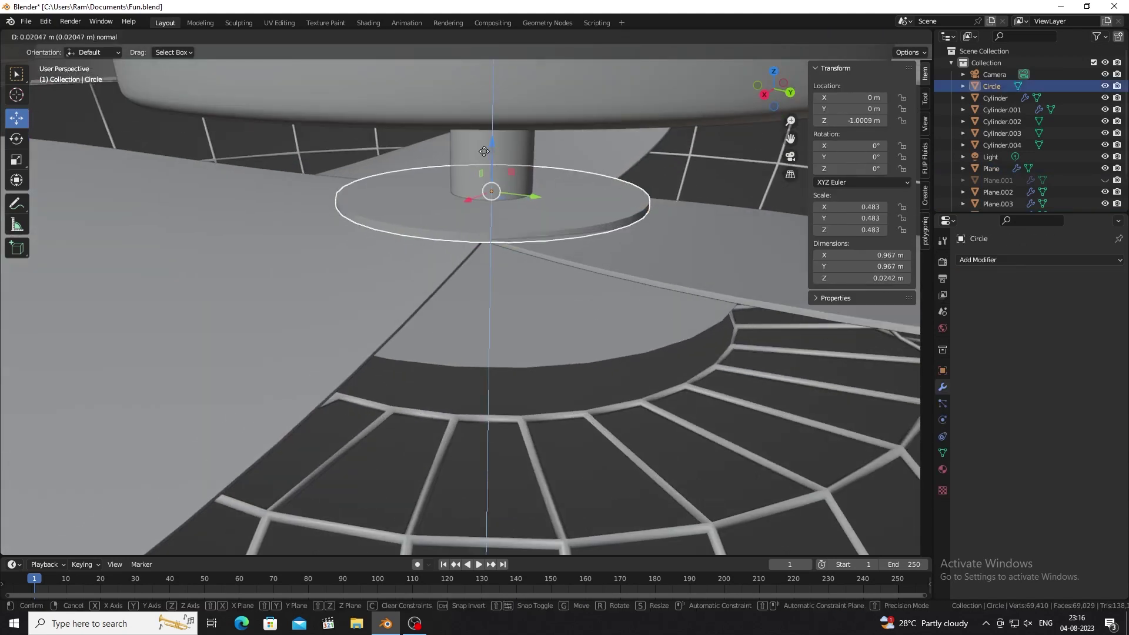
click(520, 206)
- Move the fan cage's inner ring vertically along Z
scroll(597, 213, down, 3)
mouse_move(597, 213)
middle_down()
mouse_move(506, 246)
mouse_move(474, 330)
mouse_move(474, 248)
middle_up()
click(474, 249)
key(g)
key(z)
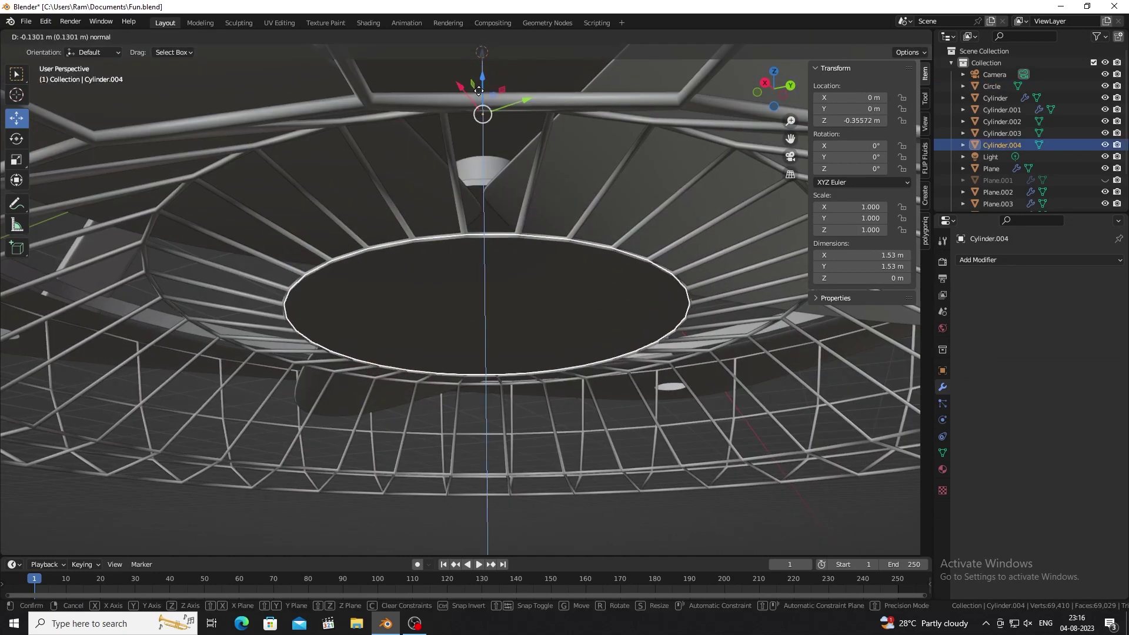
click(479, 91)
- Zoom out to view the whole fan and save Fun.blend
scroll(528, 449, down, 4)
mouse_move(528, 450)
middle_down()
mouse_move(502, 361)
mouse_move(517, 372)
mouse_move(431, 333)
mouse_move(469, 438)
middle_up()
scroll(468, 404, up, 3)
scroll(438, 356, up, 2)
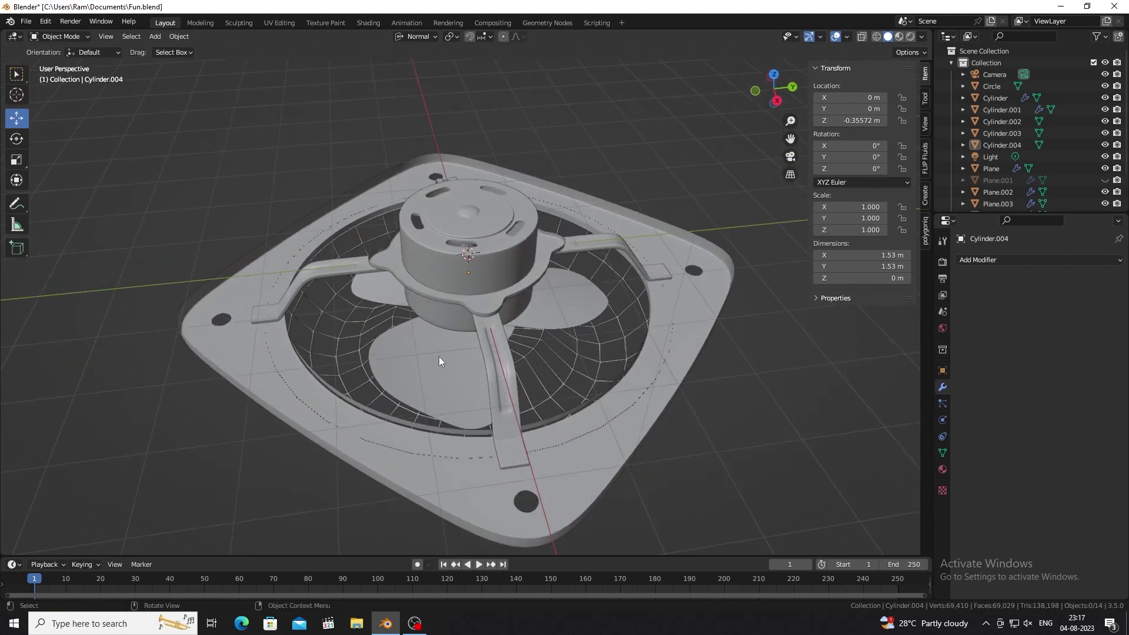
key(ctrl+s)
scroll(472, 334, up, 3)
key(shift+a)
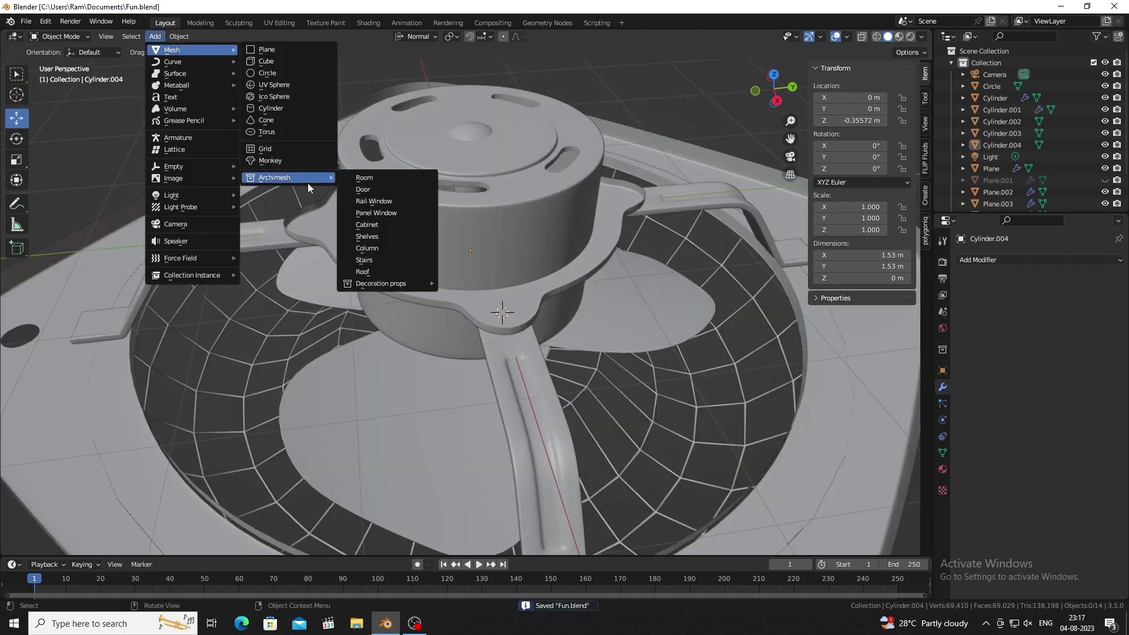
- Enable the Add Mesh: BoltFactory add-on (filtered by 'bolt'), save preferences, and add a bolt
click(42, 24)
click(77, 189)
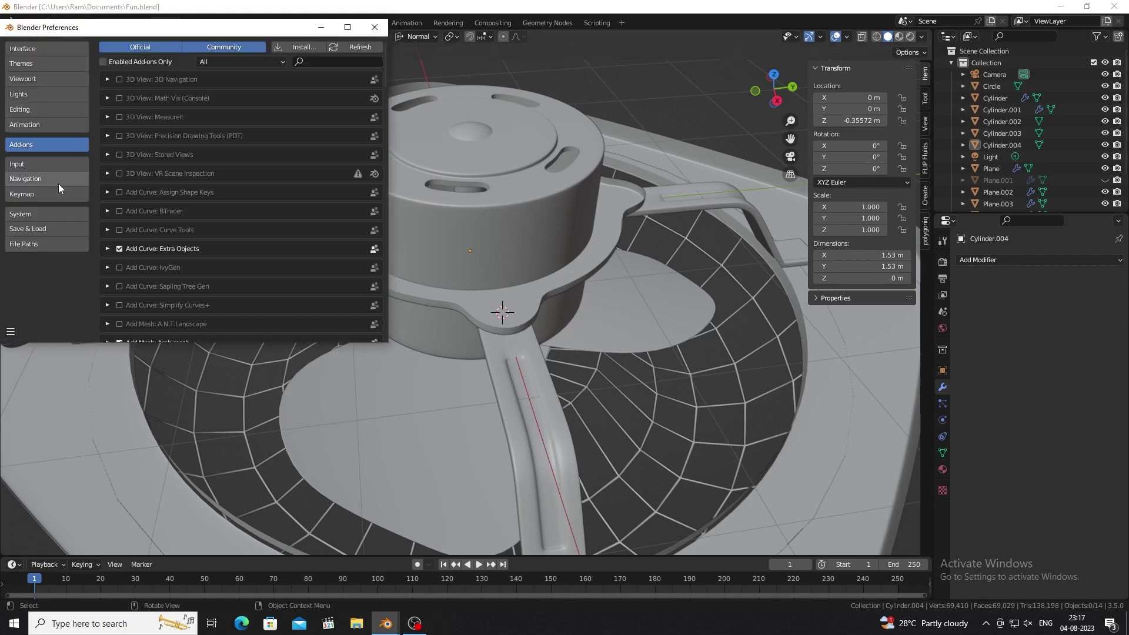
text(tbolt)
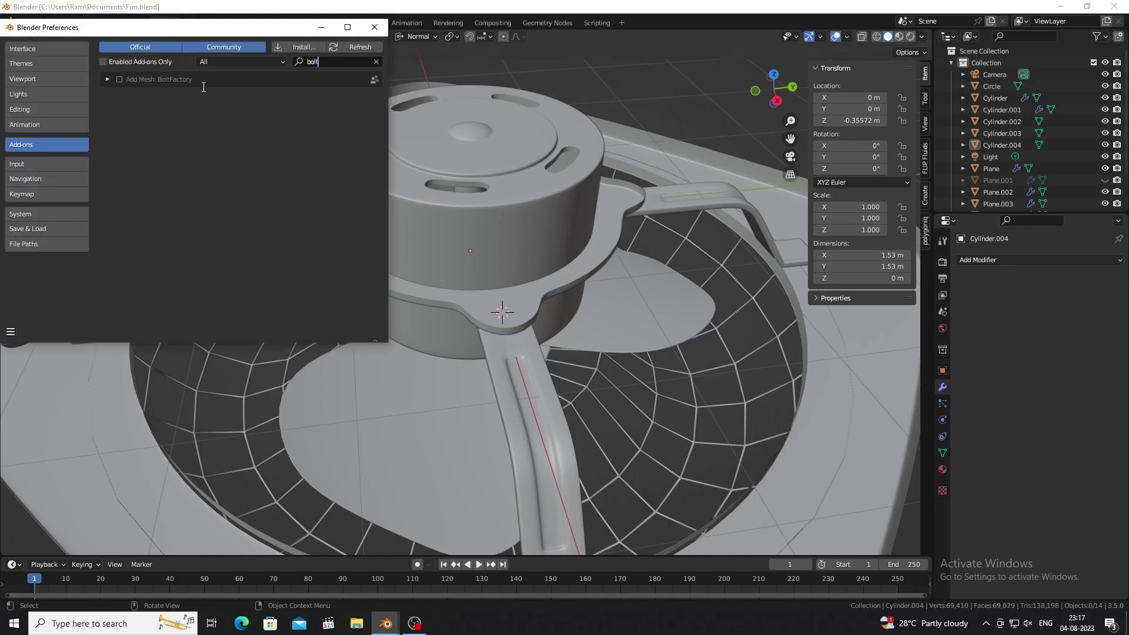
click(9, 331)
click(35, 291)
click(374, 27)
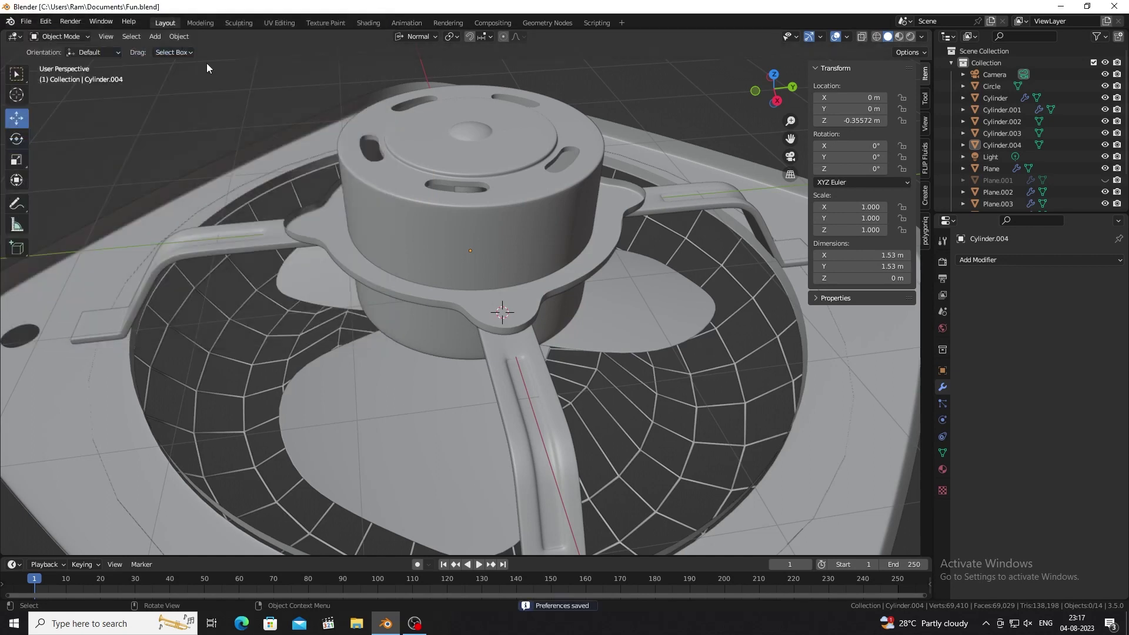
click(155, 36)
- Scale the new bolt down to 0.030 and rotate it 180° upside down
key(s)
click(495, 303)
scroll(500, 288, up, 8)
key(s)
click(556, 254)
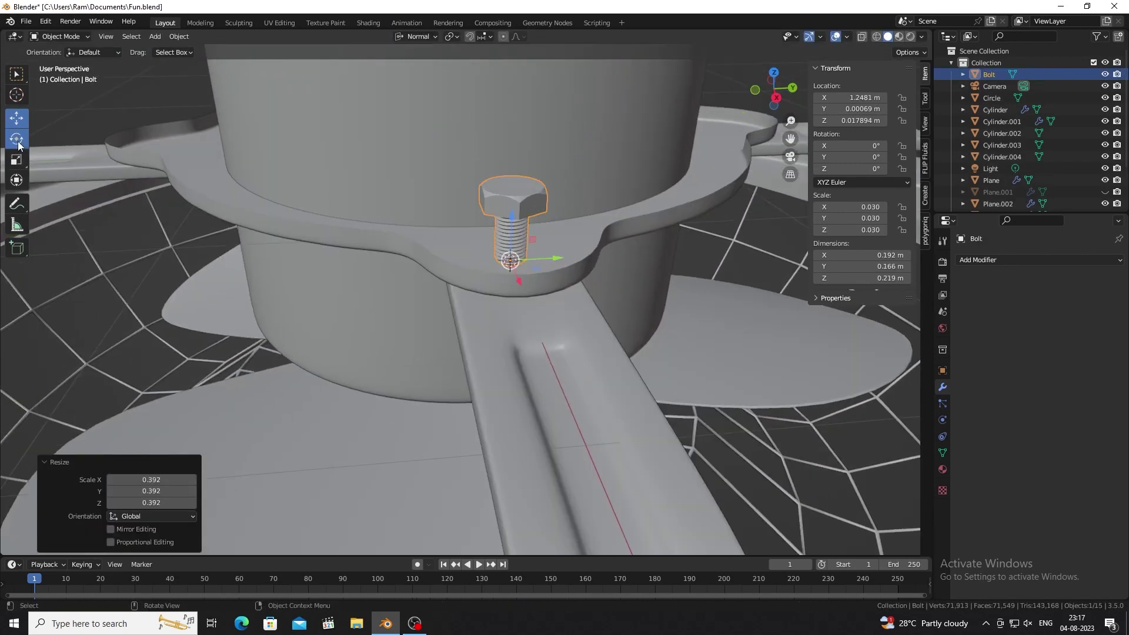
text(r180)
key(Return)
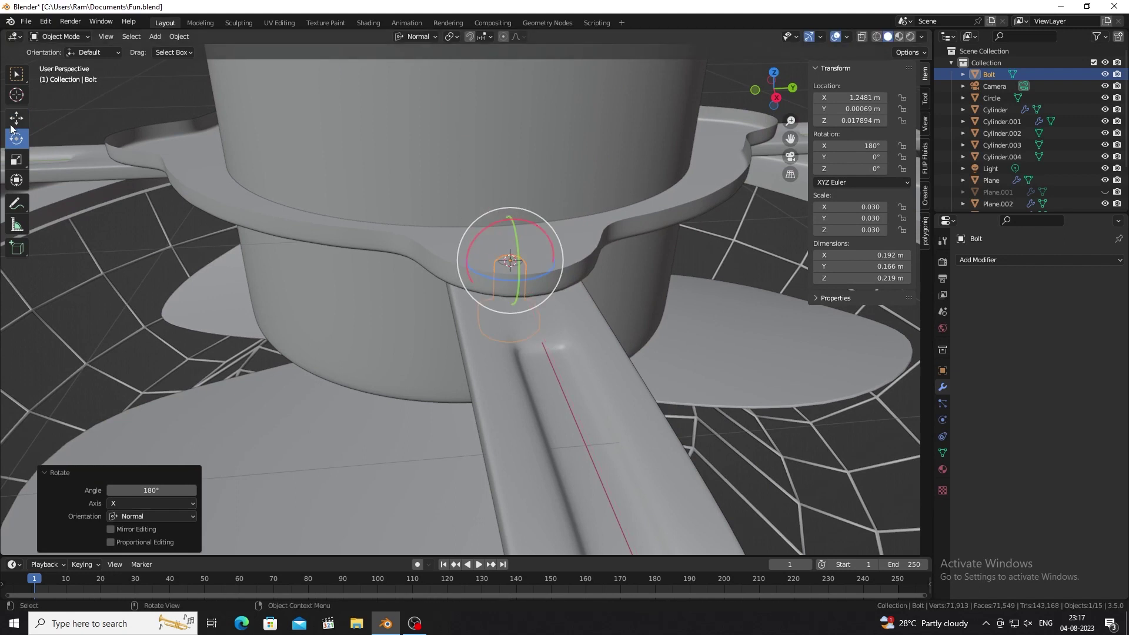
- Lower the bolt into the hub bracket's hole
click(16, 118)
drag(515, 288, 515, 259)
middle_drag(506, 237, 648, 169)
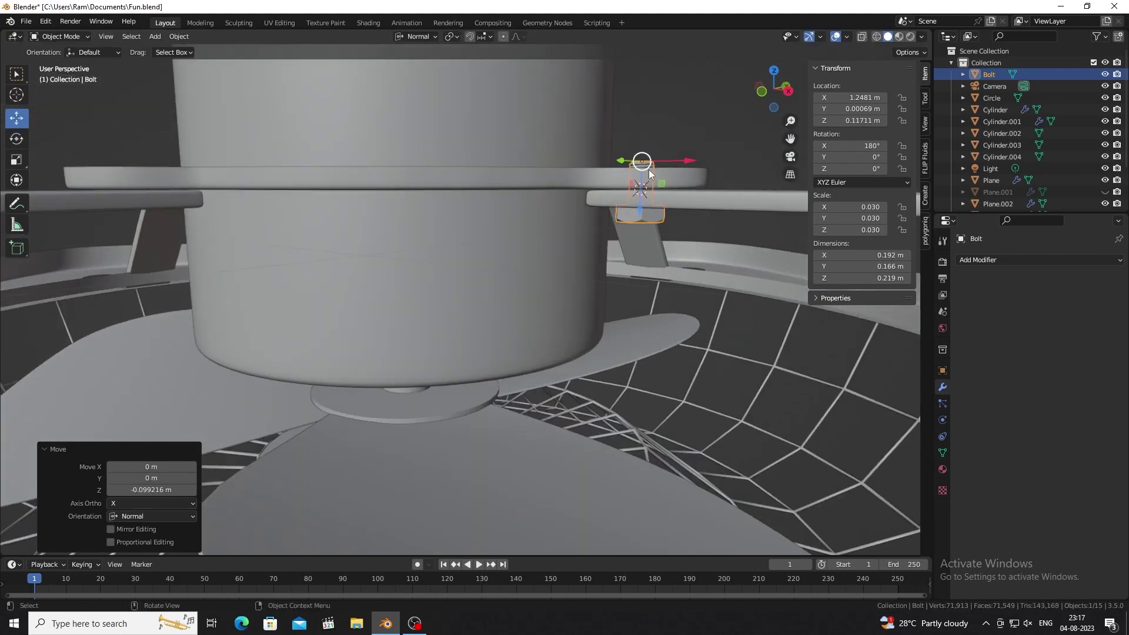
drag(648, 169, 660, 164)
mouse_move(660, 164)
middle_down()
mouse_move(643, 203)
mouse_move(507, 276)
middle_up()
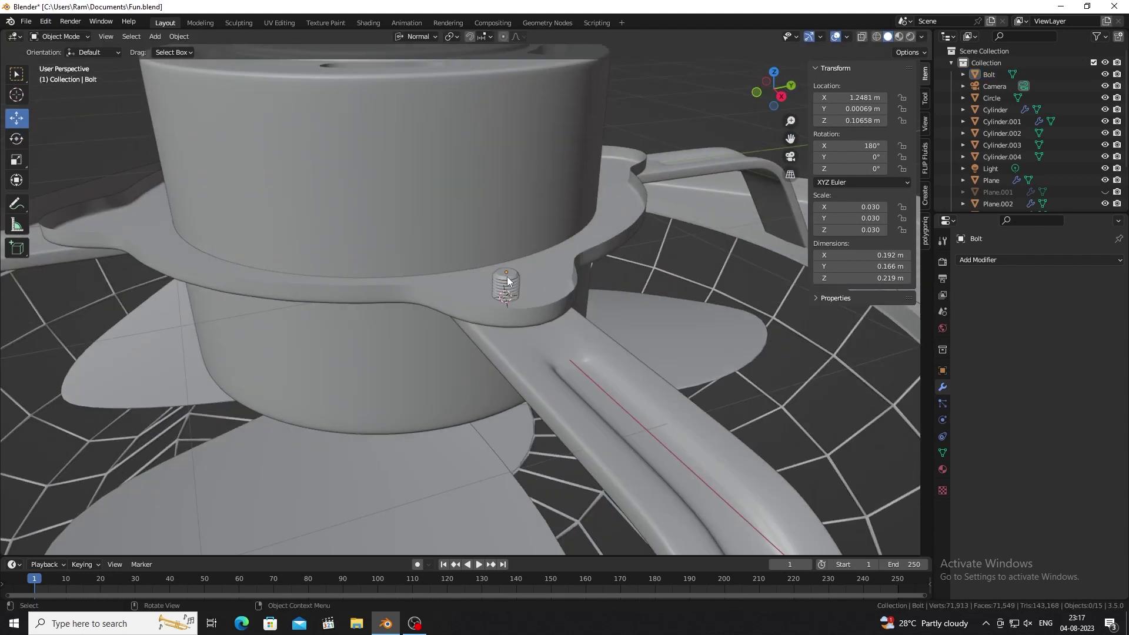
- Add another bolt and switch its model to a hex nut
click(154, 36)
click(323, 195)
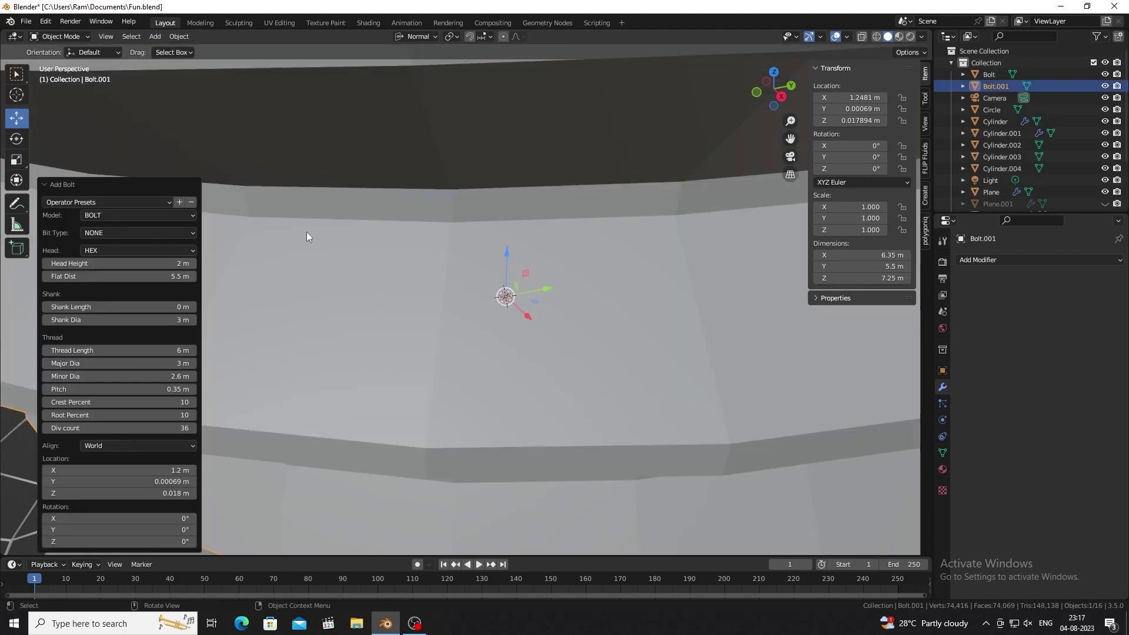
click(118, 221)
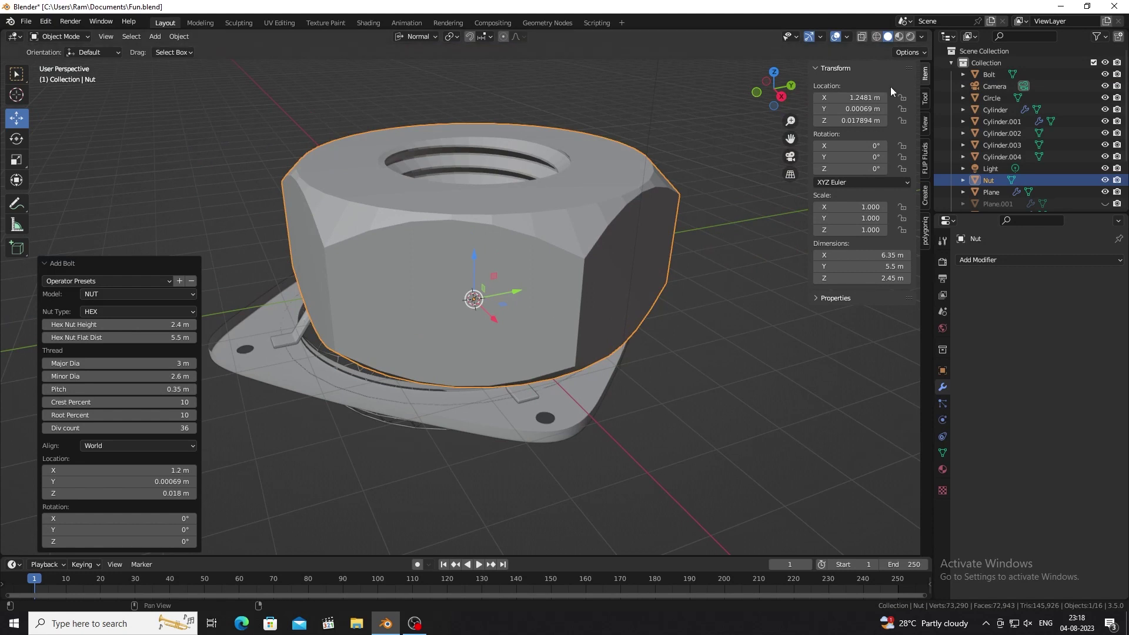
- Scale the nut down and give it Shade Smooth with Auto Smooth
key(s)
click(493, 295)
key(KP_Decimal)
right_click(467, 262)
click(468, 263)
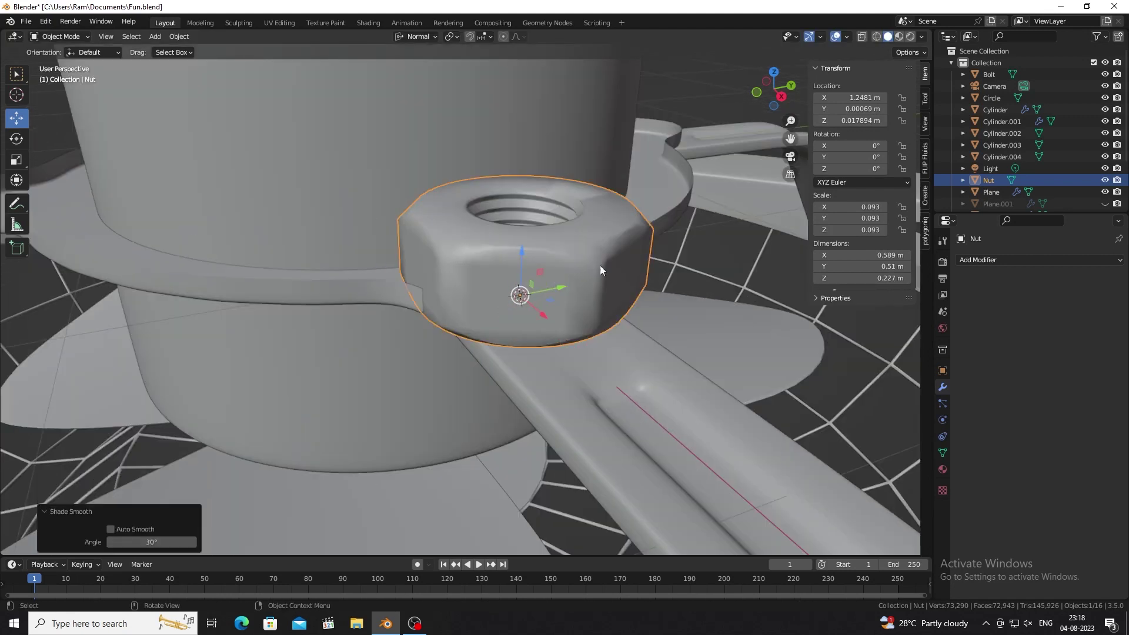
click(942, 453)
click(1026, 520)
- Shrink the nut to 0.026 and move it along Z to cap the bolt
key(s)
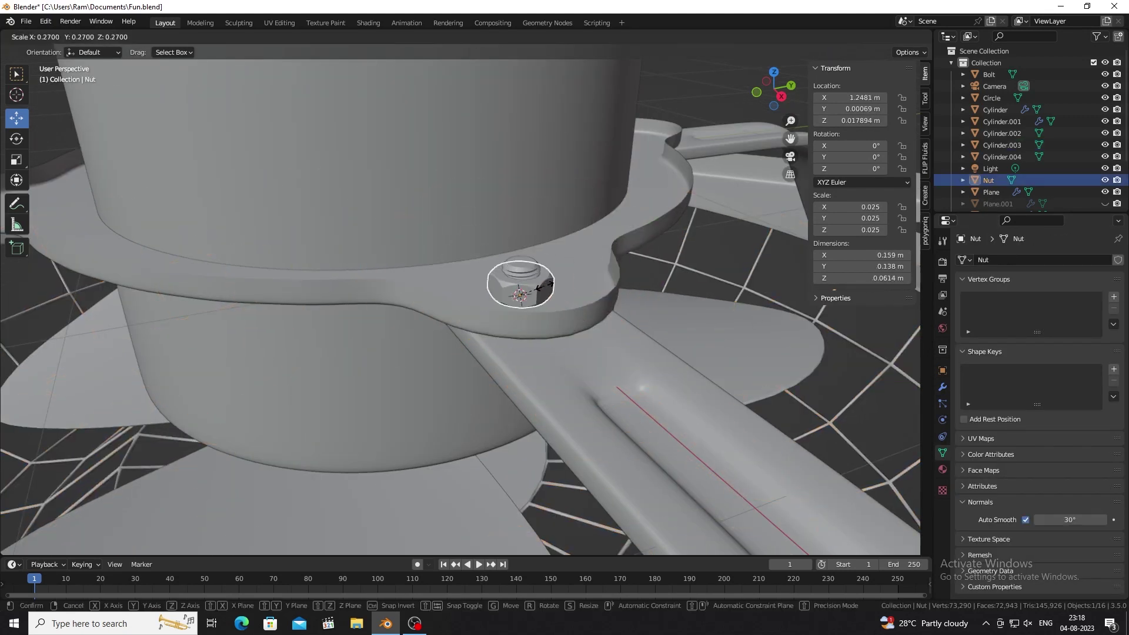
click(531, 283)
key(KP_Decimal)
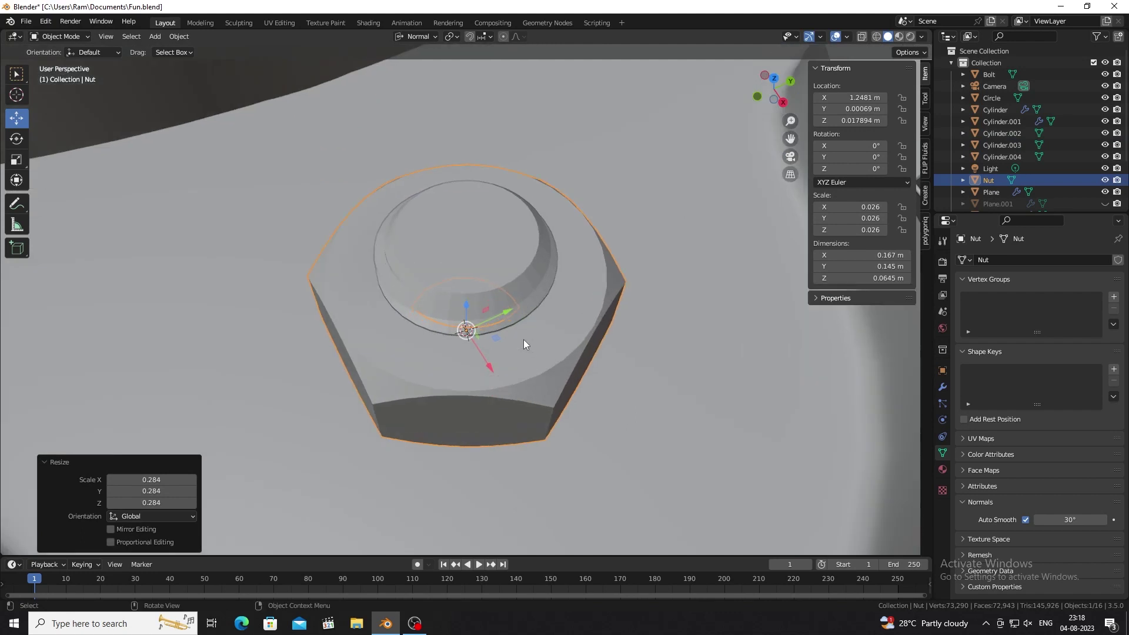
scroll(524, 344, down, 3)
scroll(503, 298, down, 3)
scroll(496, 336, down, 2)
key(g)
key(z)
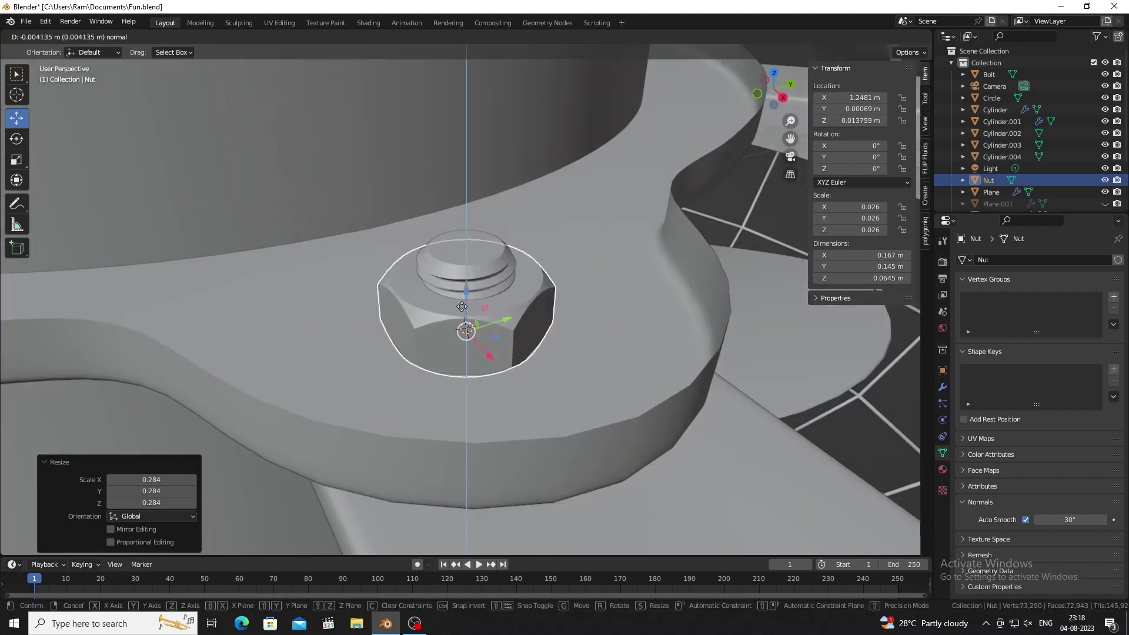
click(462, 306)
- Duplicate the bolt and nut for the opposite bracket
scroll(461, 310, down, 3)
scroll(468, 326, down, 3)
mouse_move(467, 309)
middle_down()
mouse_move(473, 317)
mouse_move(457, 294)
middle_up()
key(shift+d)
- Place the Bolt.001/Nut.001 copy -2.5559 m along X on the opposite bracket
key(x)
click(210, 294)
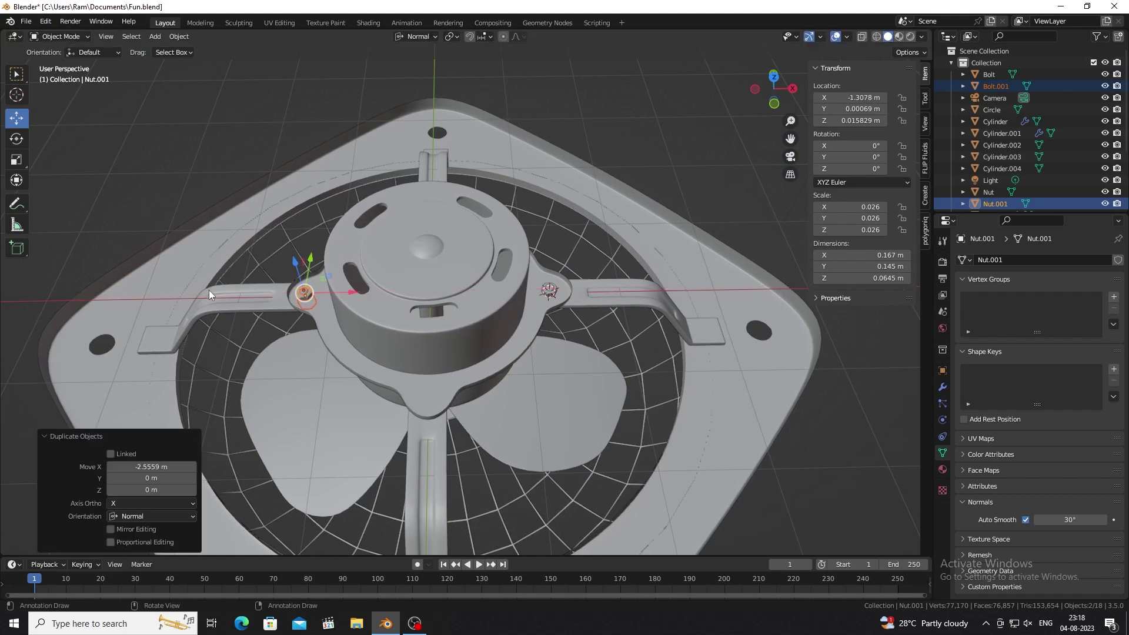
middle_drag(210, 294, 538, 308)
scroll(538, 307, up, 4)
- Duplicate the bolts and nuts, rotate them -90° around Z toward the other brackets
shift+click(703, 305)
key(shift+d)
mouse_move(702, 304)
middle_down()
mouse_move(433, 287)
mouse_move(457, 309)
middle_up()
text(rz-90)
key(Return)
scroll(437, 315, down, 3)
key(alt+a)
scroll(457, 308, up, 2)
- Duplicate a bolt and nut pair along X
drag(488, 288, 450, 330)
middle_drag(451, 330, 532, 326)
key(shift+d)
key(x)
key(x)
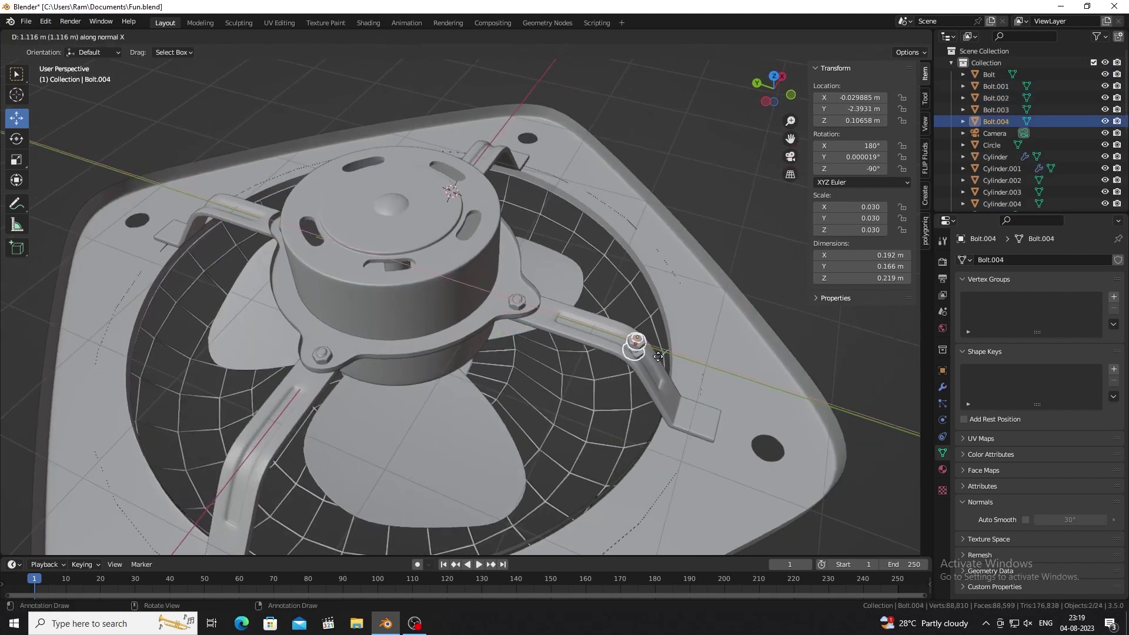
click(734, 394)
- Move the copied bolt along its normal Z onto the right bracket
middle_drag(734, 394, 565, 297)
scroll(565, 298, up, 2)
key(g)
key(z)
key(z)
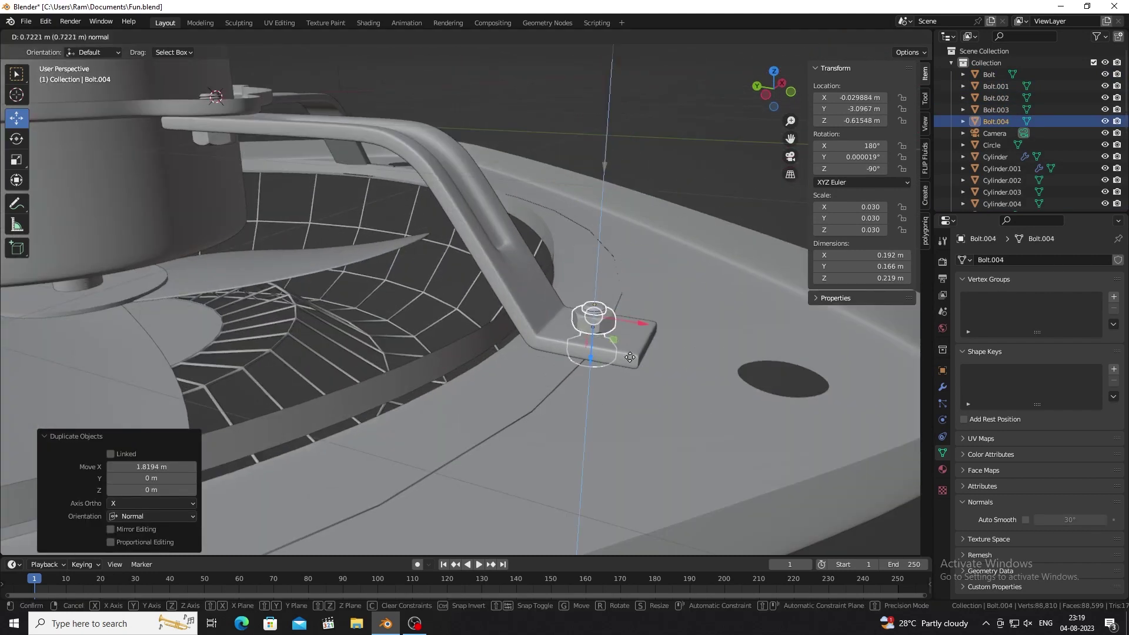
click(630, 356)
- Duplicate the bolt along X onto the left bracket
scroll(630, 356, down, 3)
middle_drag(629, 356, 94, 279)
key(shift+d)
key(x)
key(x)
click(94, 280)
- Duplicate the right bracket's nut, delete the extra copies, then undo the deletion
scroll(724, 319, up, 3)
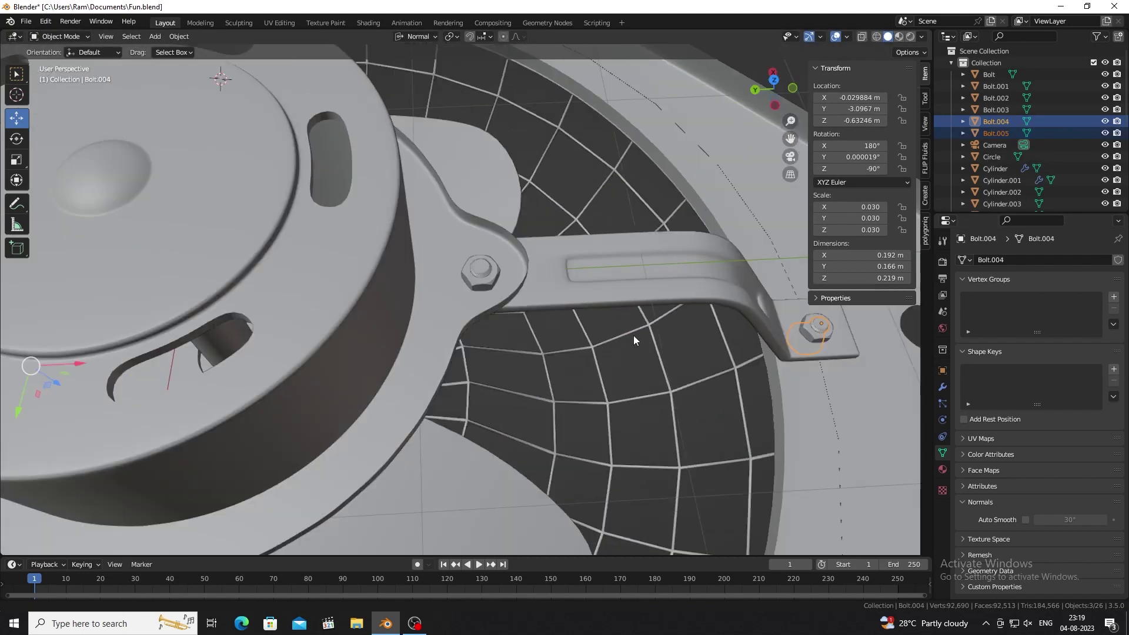
middle_drag(634, 335, 722, 348)
click(720, 351)
scroll(627, 329, down, 5)
key(shift+d)
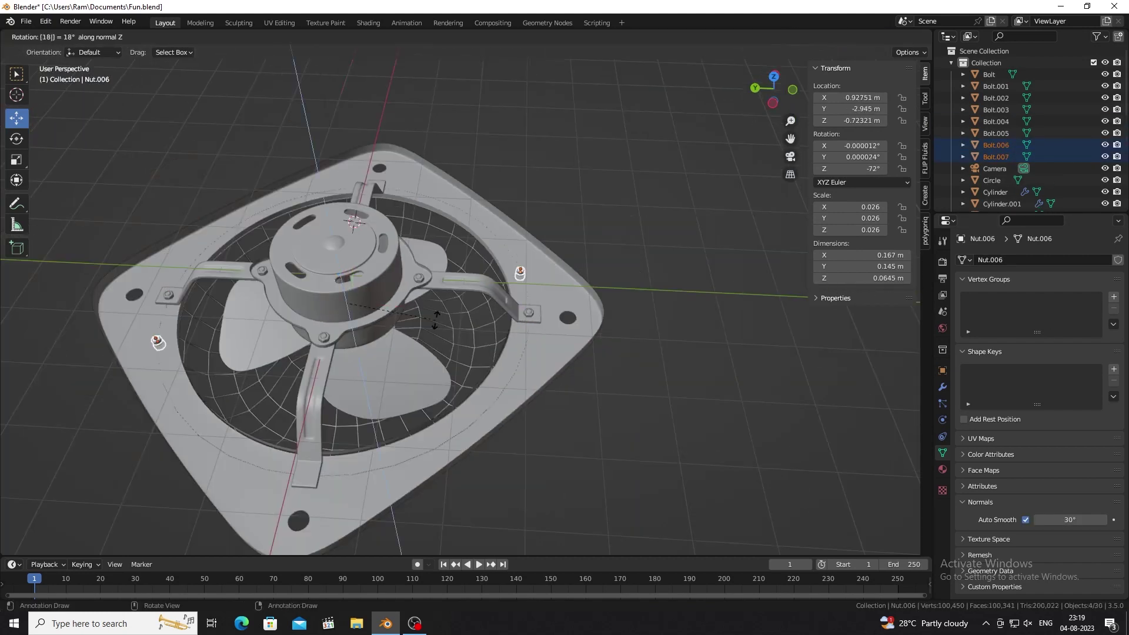
key(Escape)
key(Delete)
key(ctrl+z)
key(ctrl+z)
key(ctrl+z)
key(ctrl+z)
- Save, then add a plane scaled 5 twice and lower it toward the fan
scroll(509, 345, down, 3)
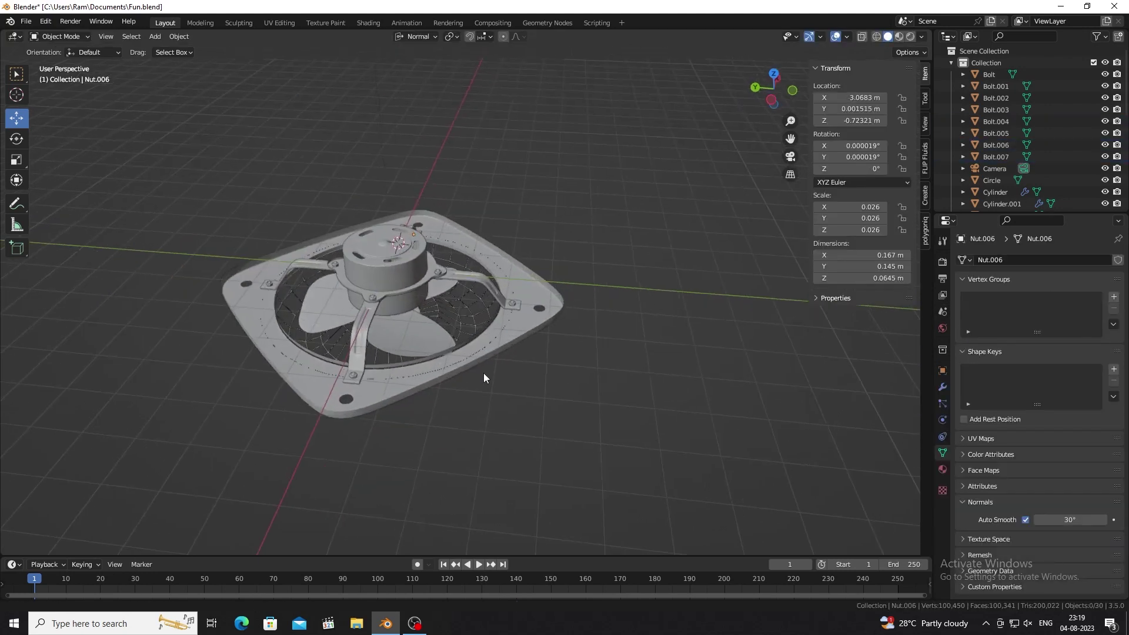
key(ctrl+s)
click(155, 37)
click(258, 51)
text(s5s5)
key(Return)
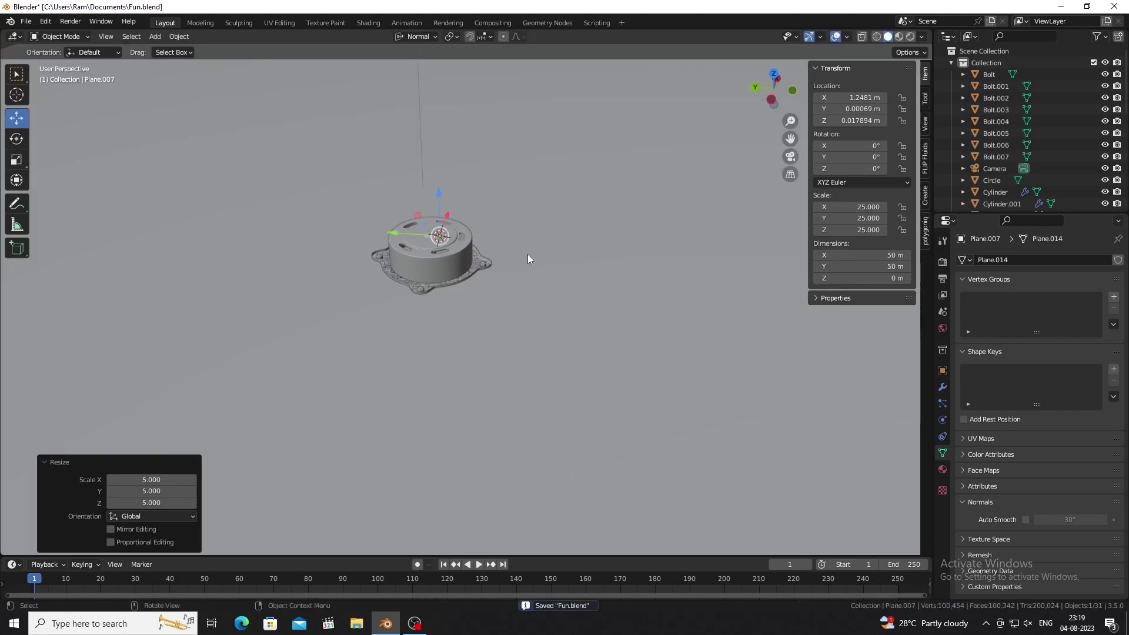
drag(439, 212, 436, 279)
- Move the plane along Z so it sits just beneath the fan
middle_drag(435, 279, 447, 247)
scroll(446, 247, up, 5)
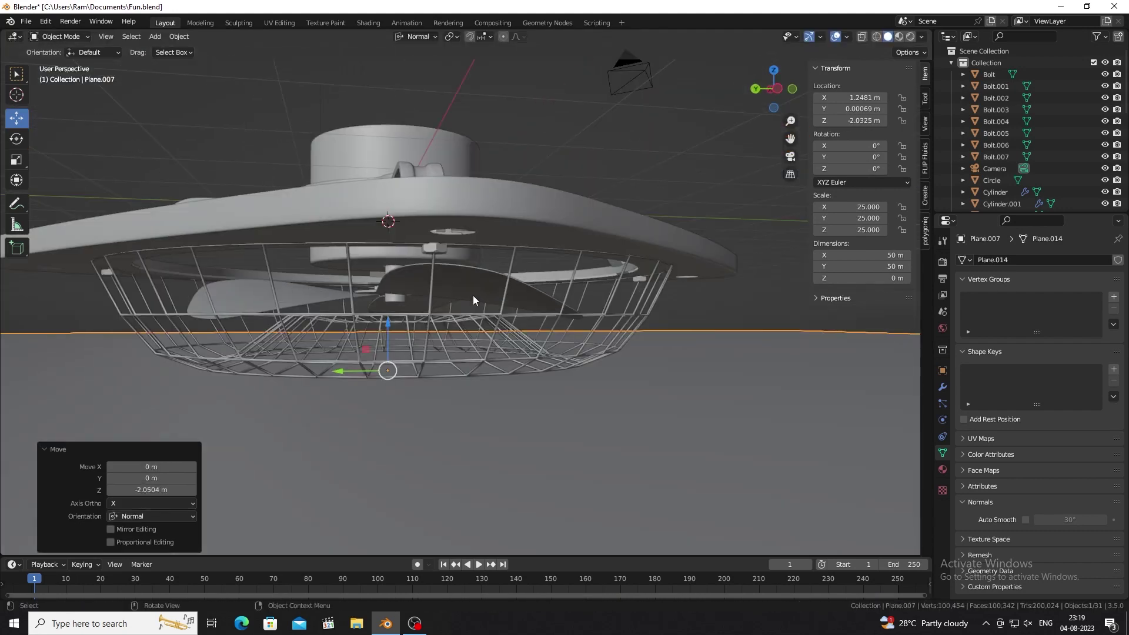
key(g)
key(z)
click(488, 190)
- Look through the camera, enable Camera to View, and frame the whole fan
key(KP_0)
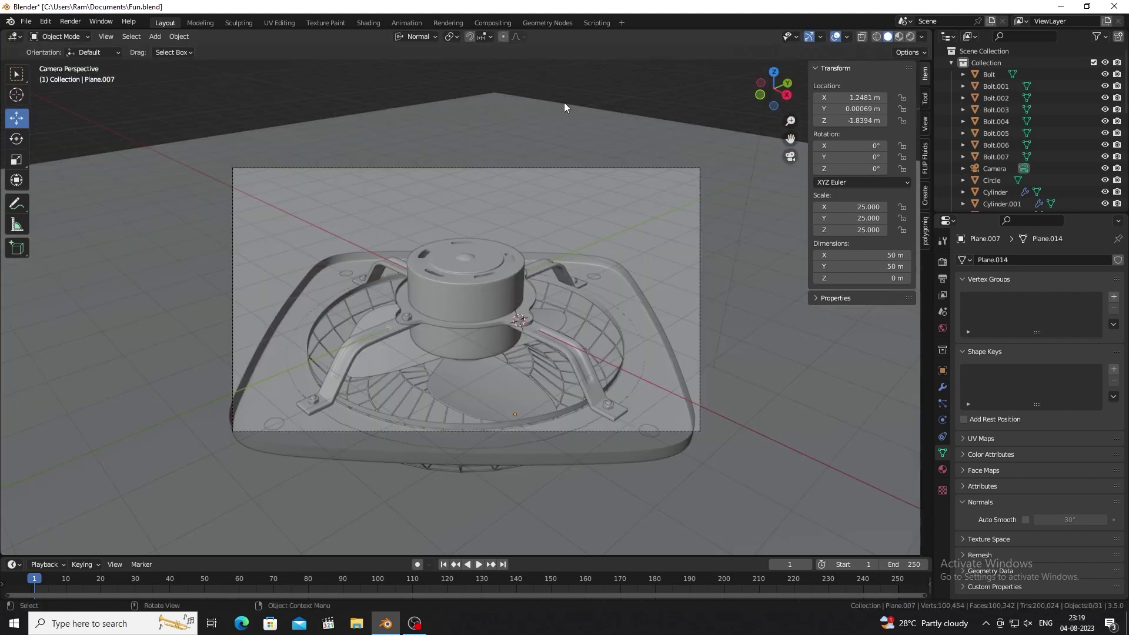
click(925, 124)
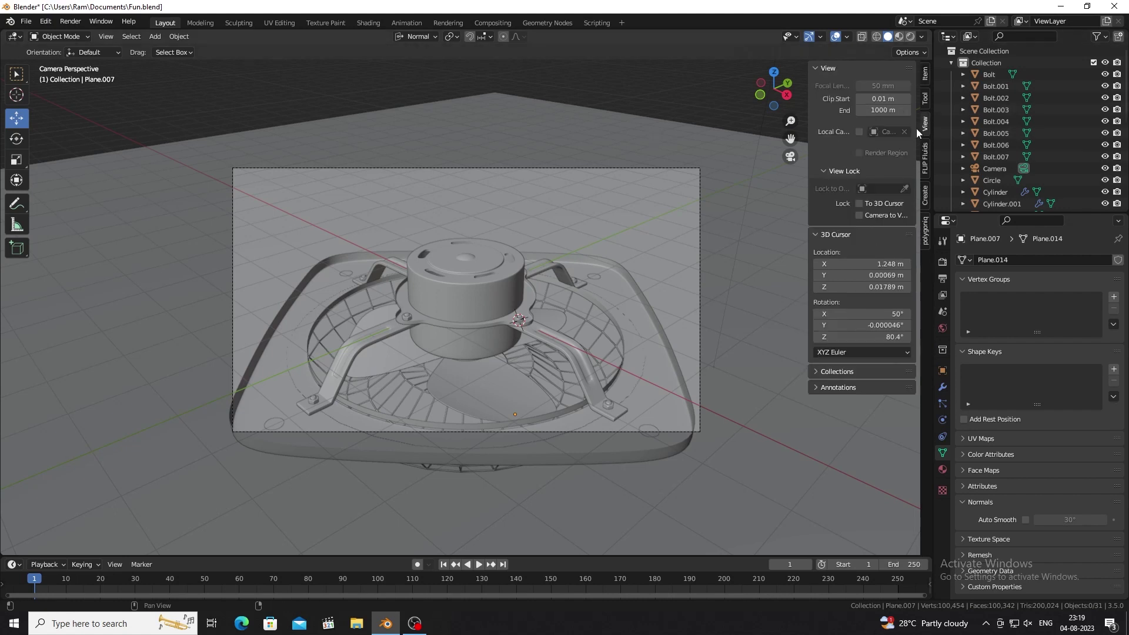
click(859, 215)
mouse_move(401, 334)
middle_down()
mouse_move(445, 350)
mouse_move(432, 341)
mouse_move(455, 364)
mouse_move(474, 356)
middle_up()
- Set the render engine to Cycles on GPU Compute with 128 max samples
click(942, 278)
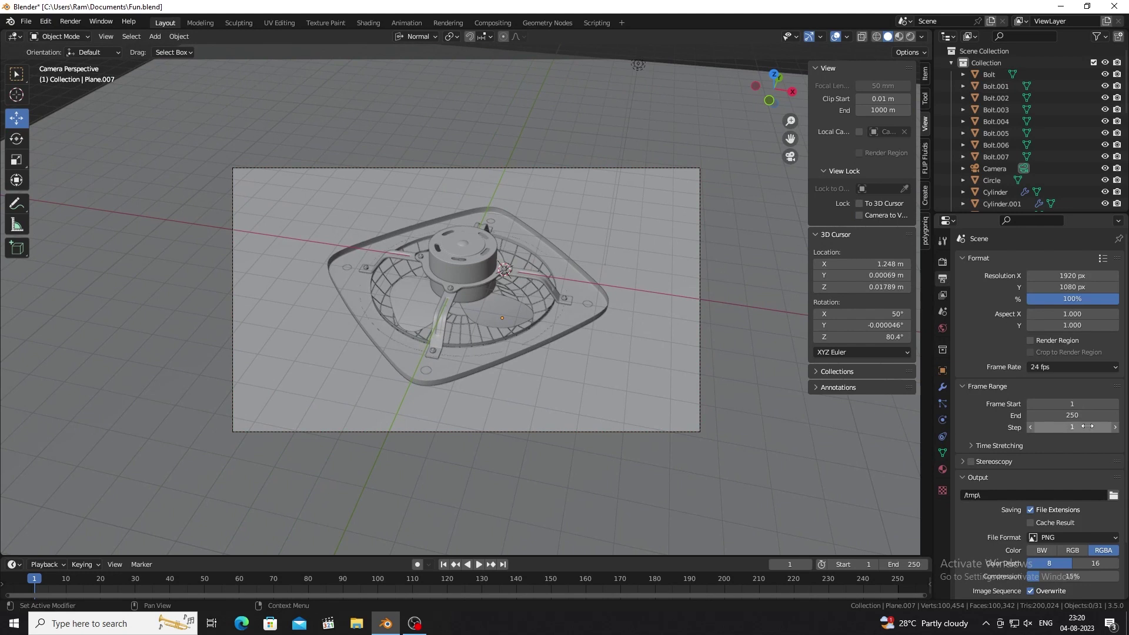
click(1074, 259)
click(1053, 299)
click(1053, 289)
click(1050, 316)
double_click(1073, 432)
text(128)
key(Return)
- Run a quick test render and close the render window
click(71, 21)
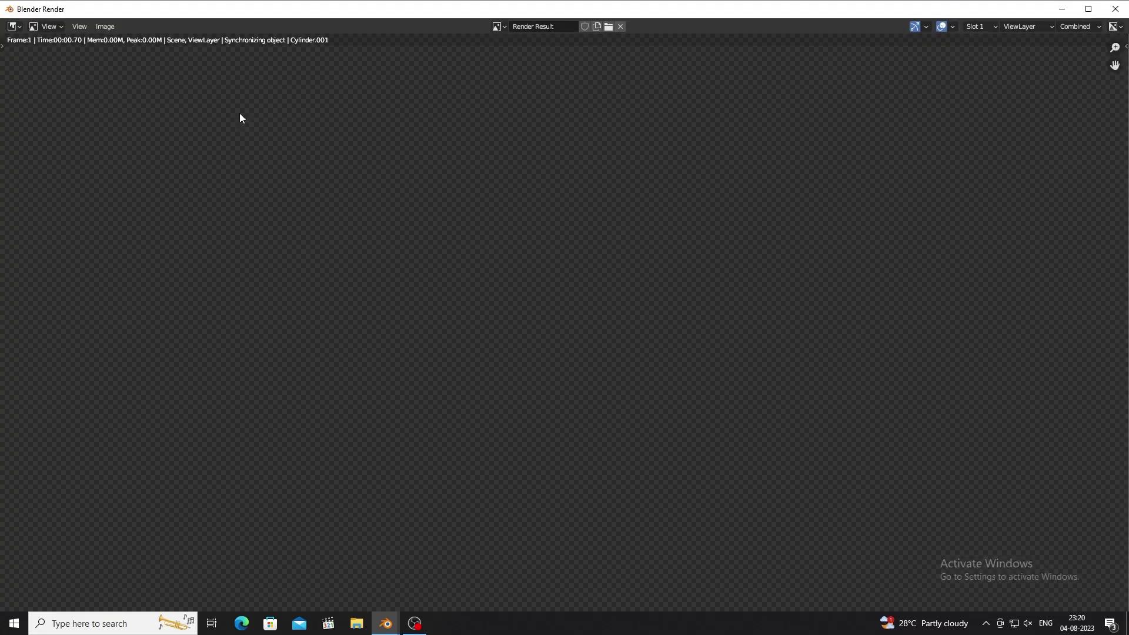
scroll(267, 147, down, 3)
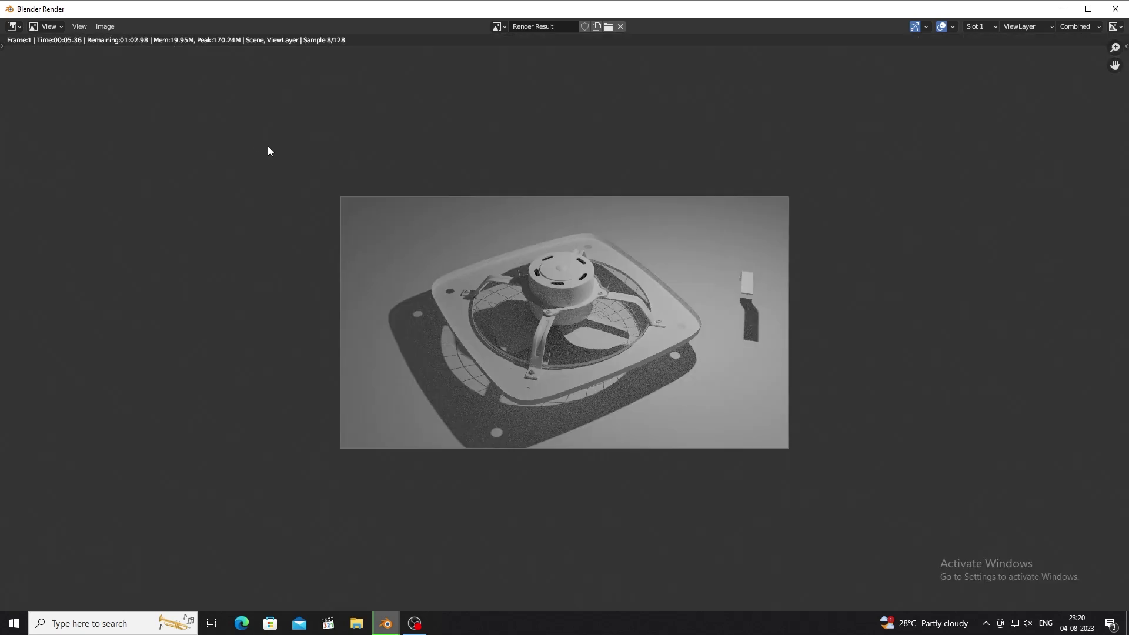
scroll(267, 147, up, 2)
key(Escape)
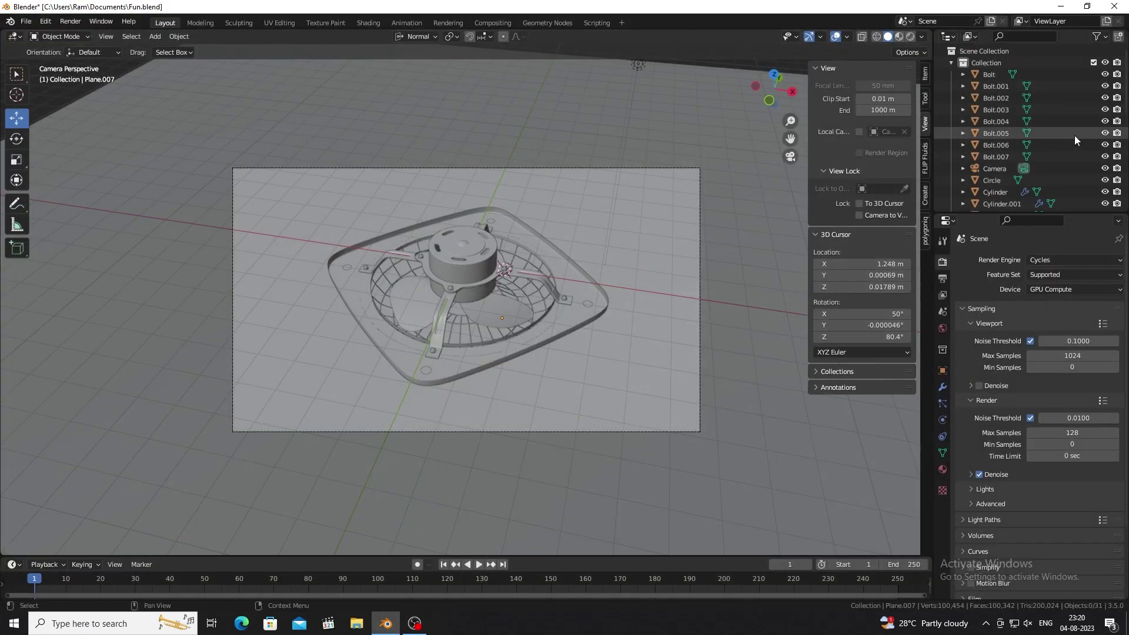
scroll(1070, 134, down, 8)
- In the World shader, add an Image Texture node linked to Background Color
click(368, 22)
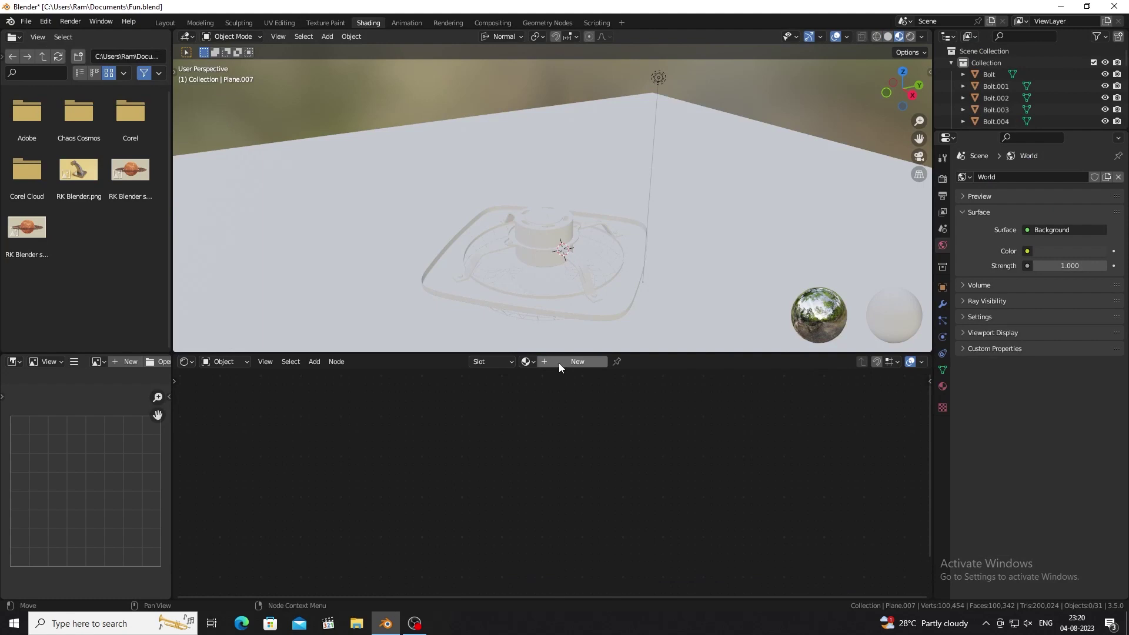
click(225, 361)
click(226, 388)
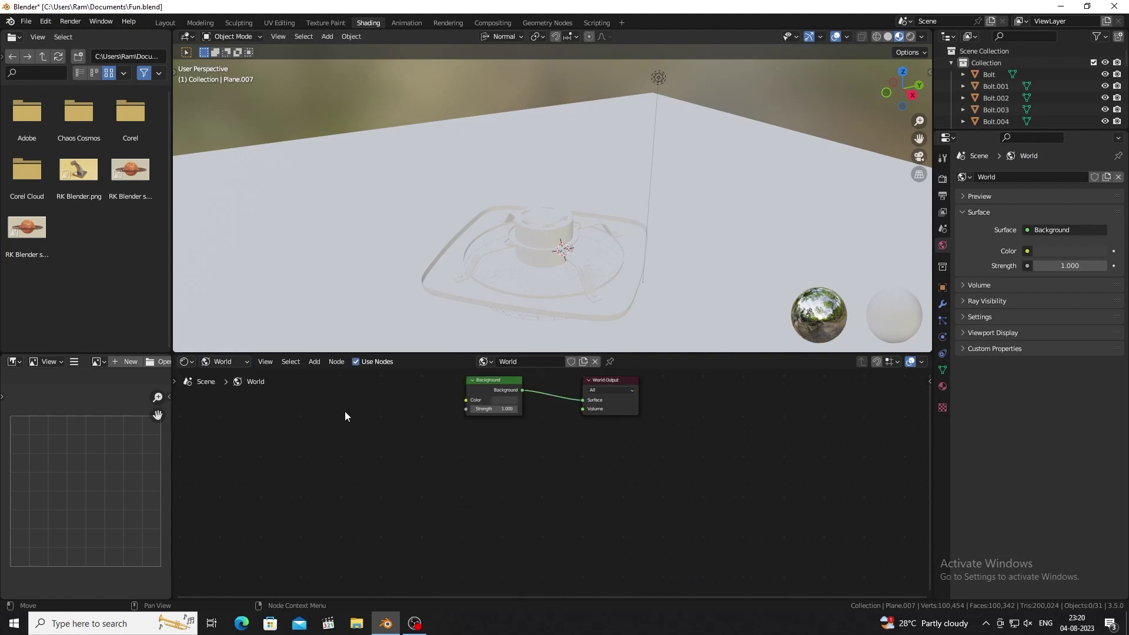
key(shift+a)
click(435, 507)
click(426, 463)
drag(499, 447, 559, 460)
- Load studio.exr from Blender's datafiles/studiolights/world folder into the Image Texture
click(479, 469)
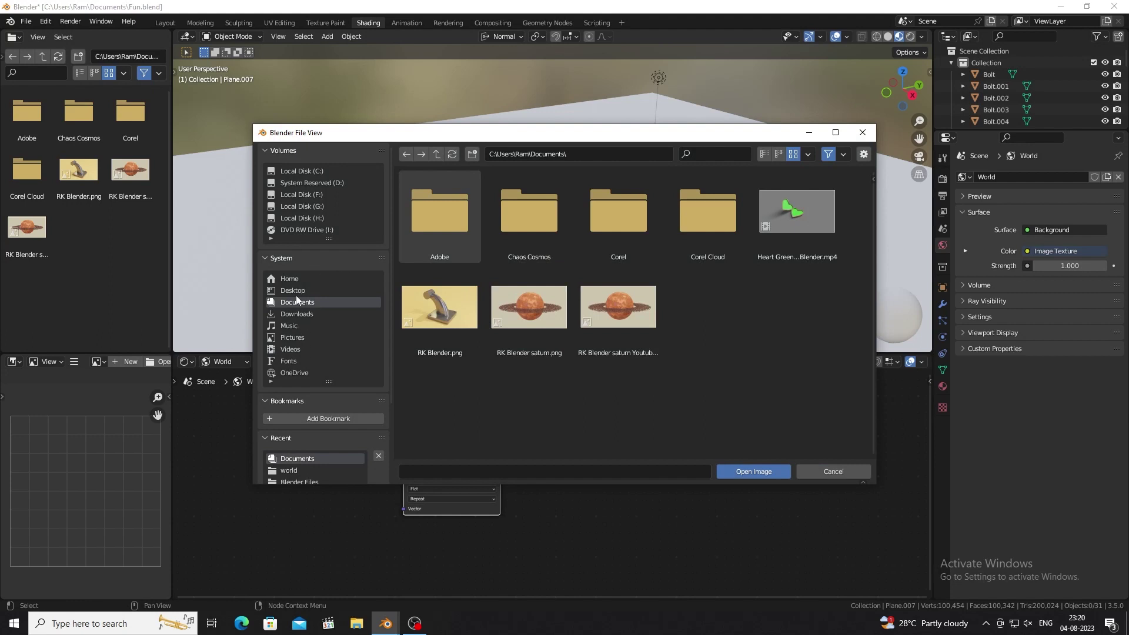
click(313, 173)
double_click(531, 316)
click(436, 154)
double_click(444, 325)
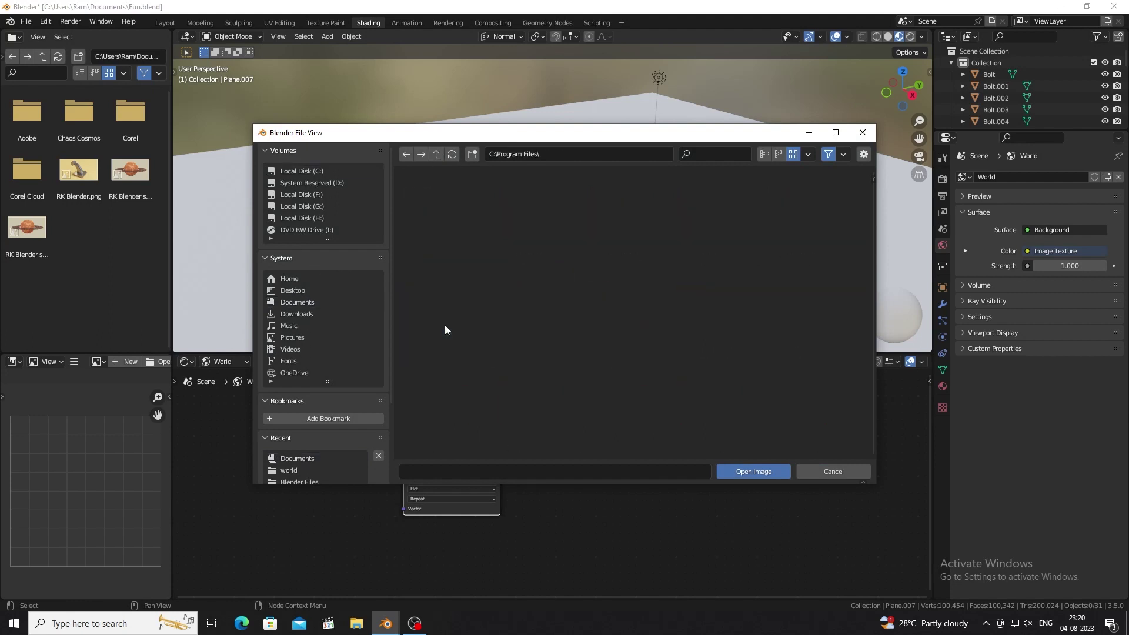
click(630, 234)
double_click(631, 234)
double_click(435, 248)
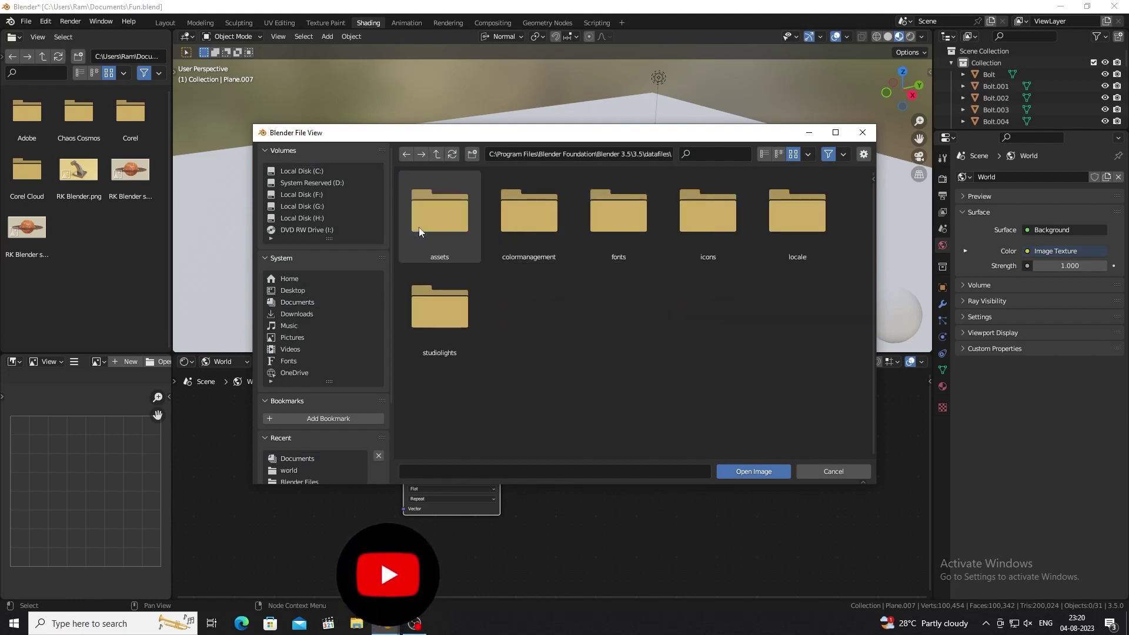
double_click(439, 308)
double_click(590, 253)
click(705, 215)
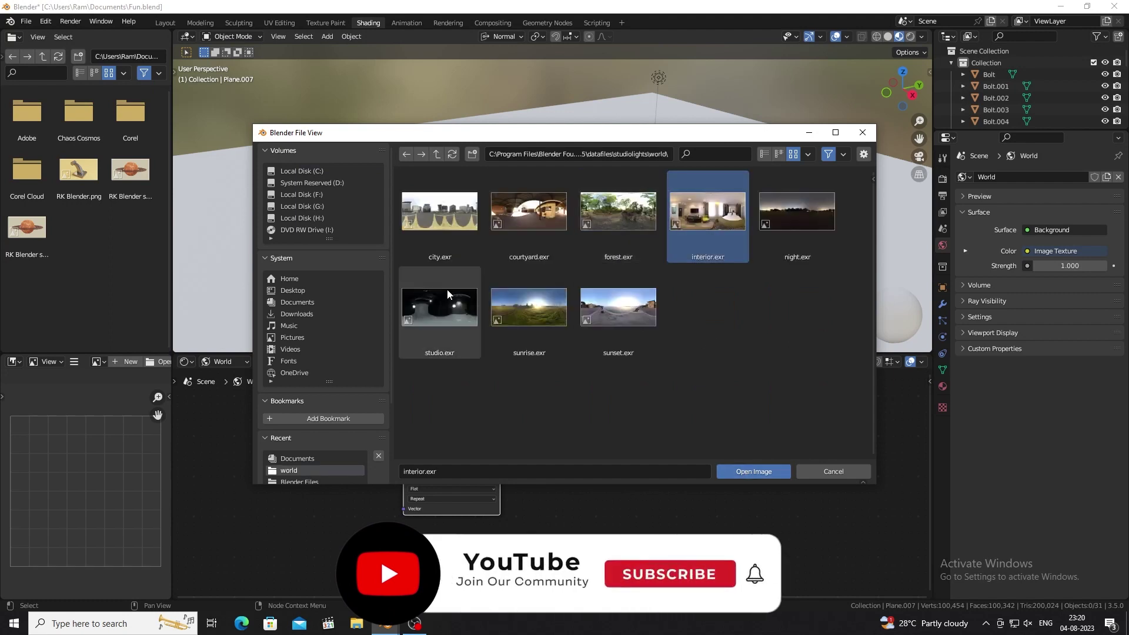
double_click(439, 311)
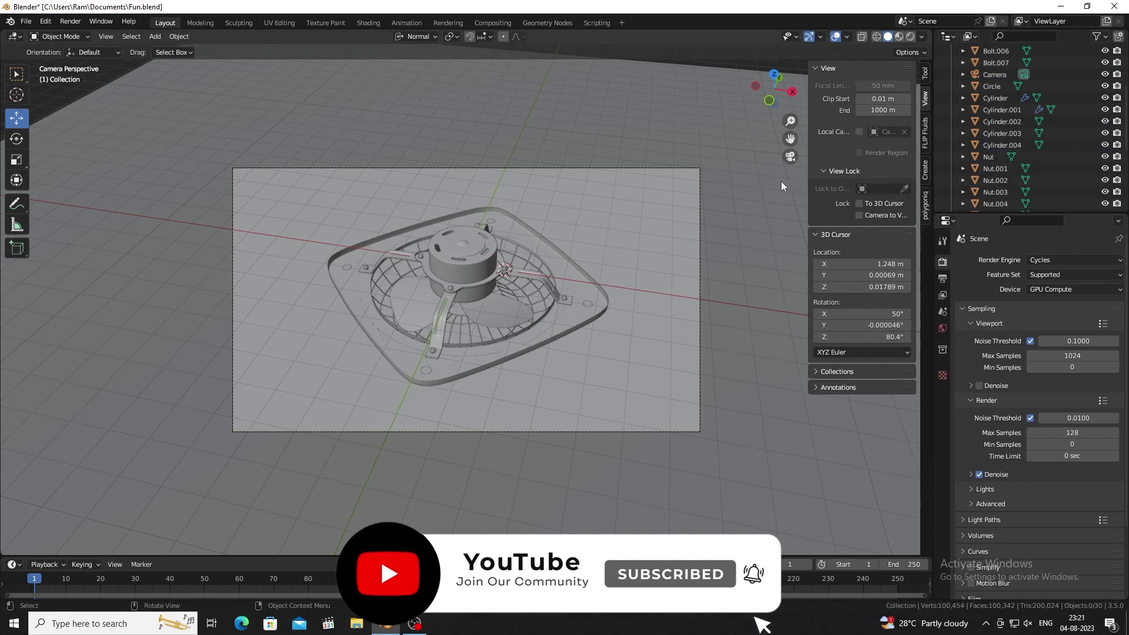
- Render test images of the fan lit by the HDRI at strength 2
key(F12)
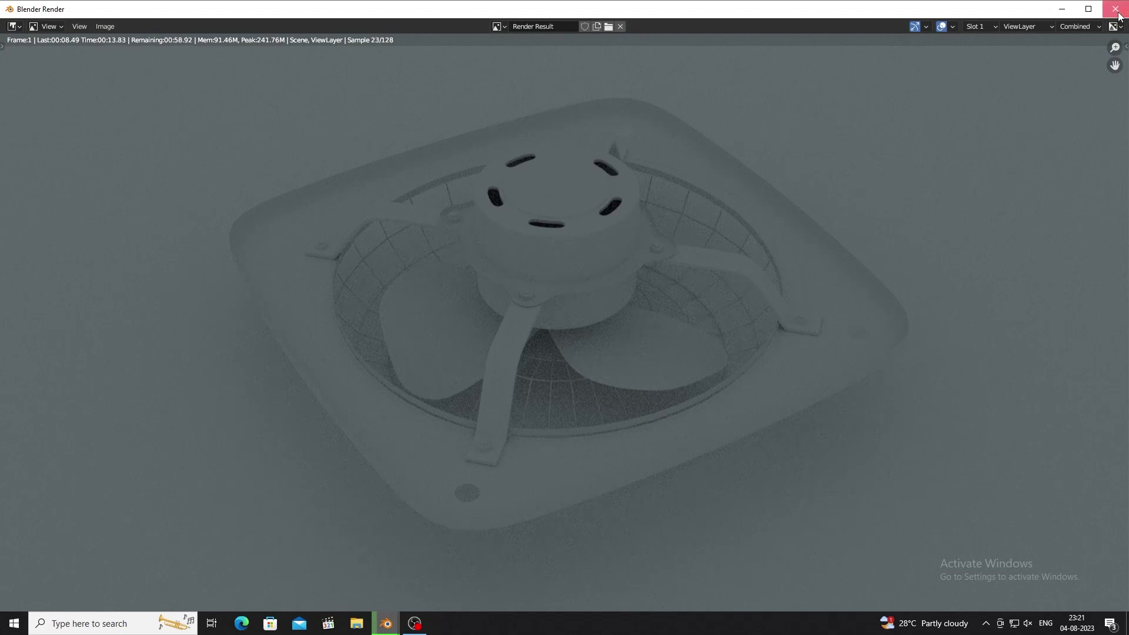
click(1116, 10)
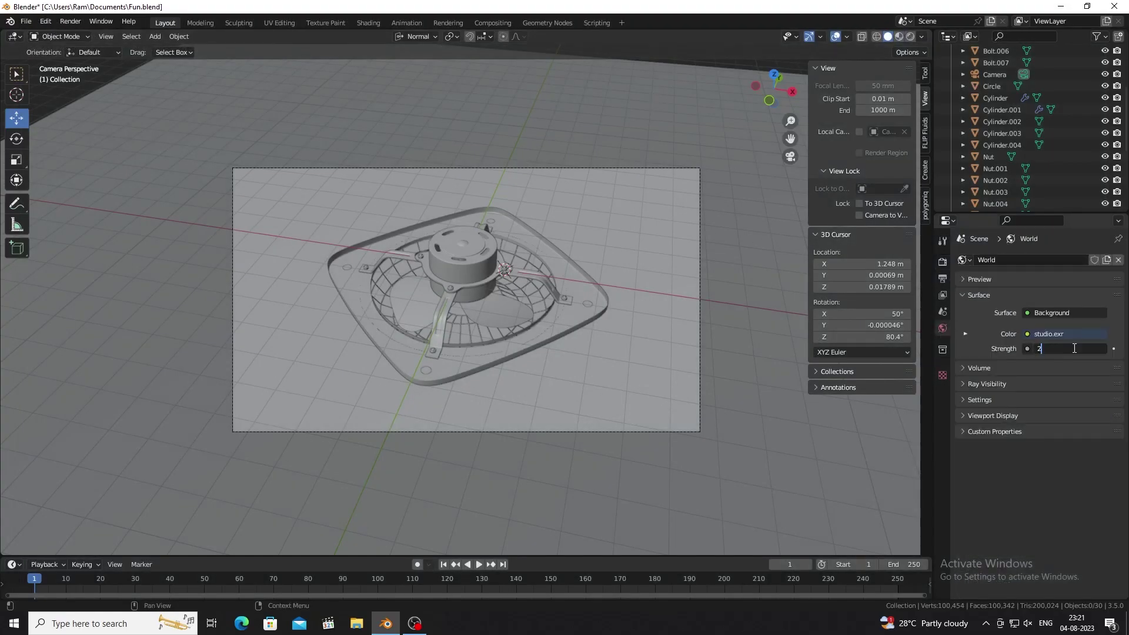
key(F12)
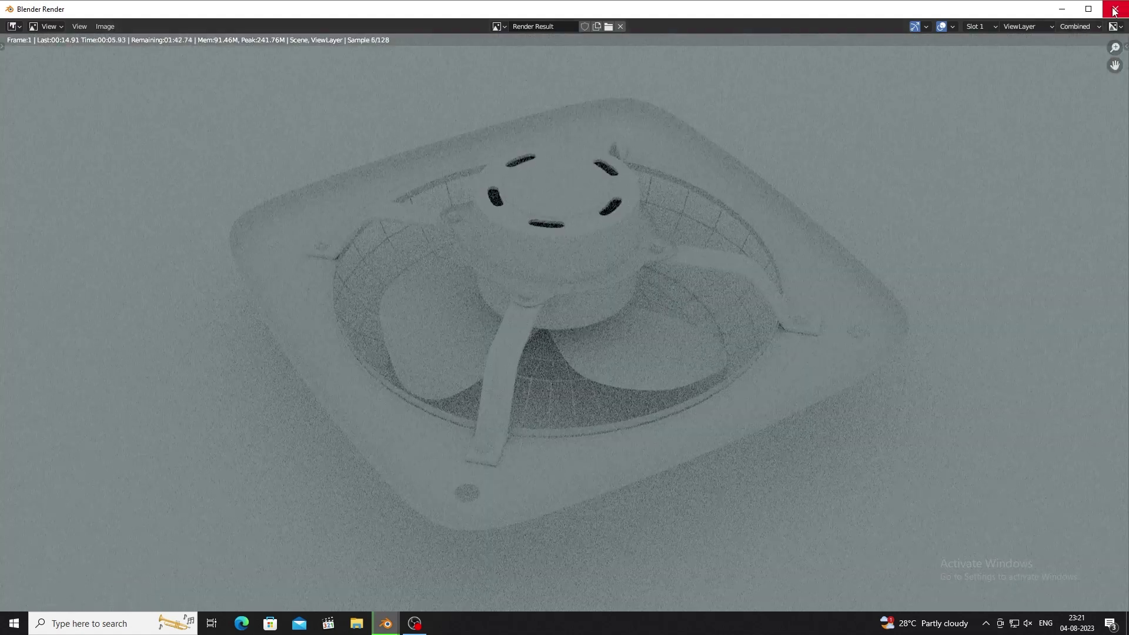
click(1115, 11)
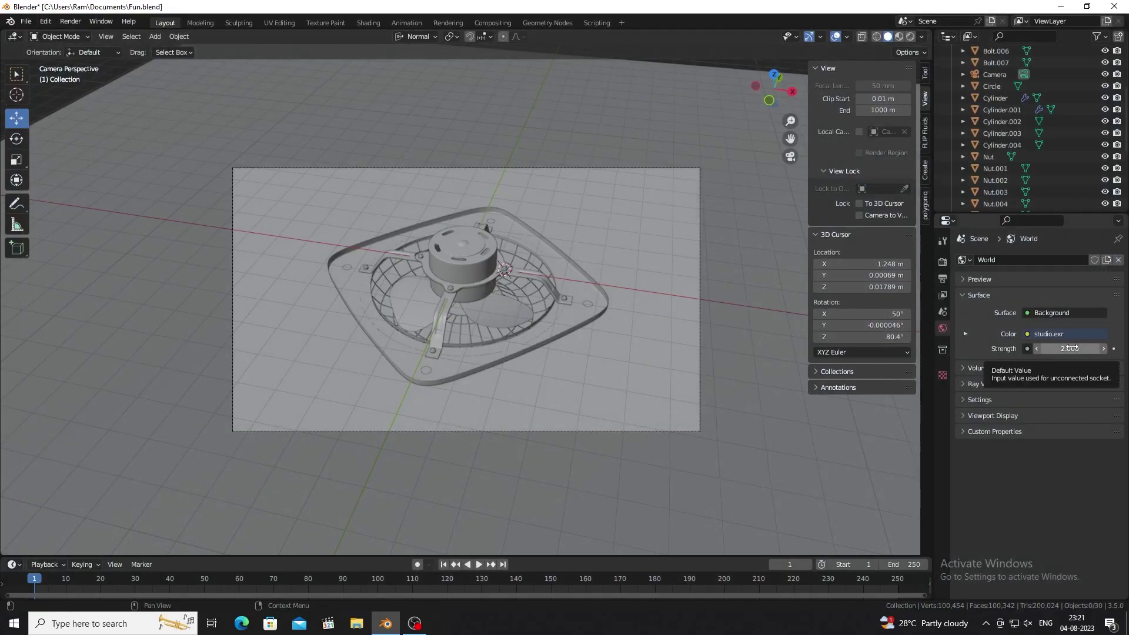
- Link Plane.007's material to all the fan parts and render
click(943, 469)
click(560, 316)
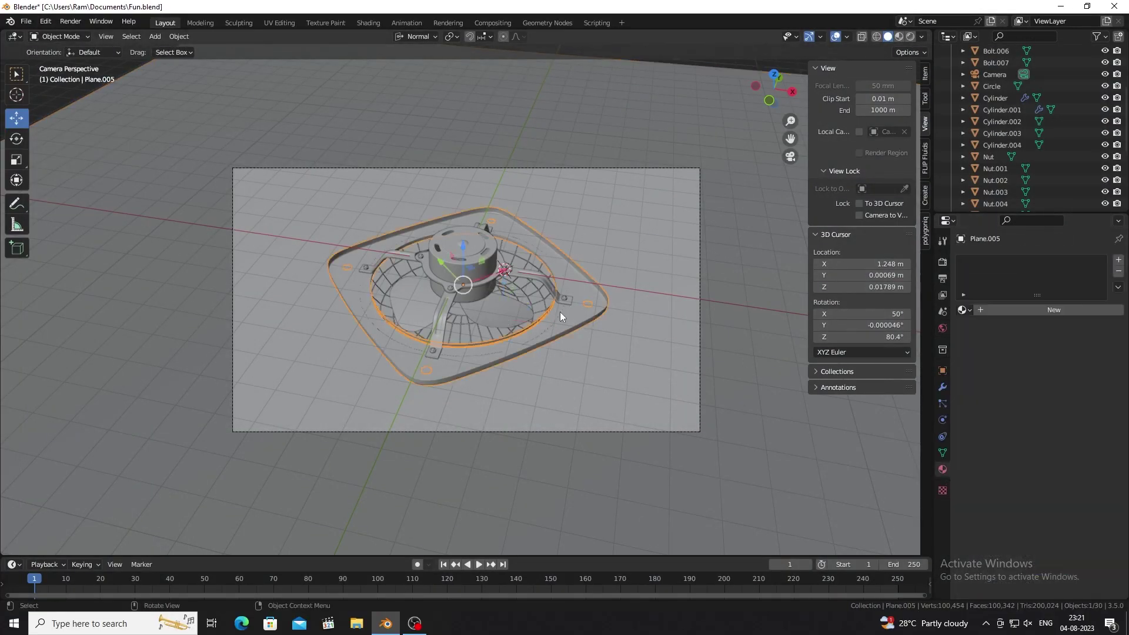
drag(320, 196, 662, 354)
shift+click(644, 306)
key(ctrl+l)
click(633, 339)
key(F12)
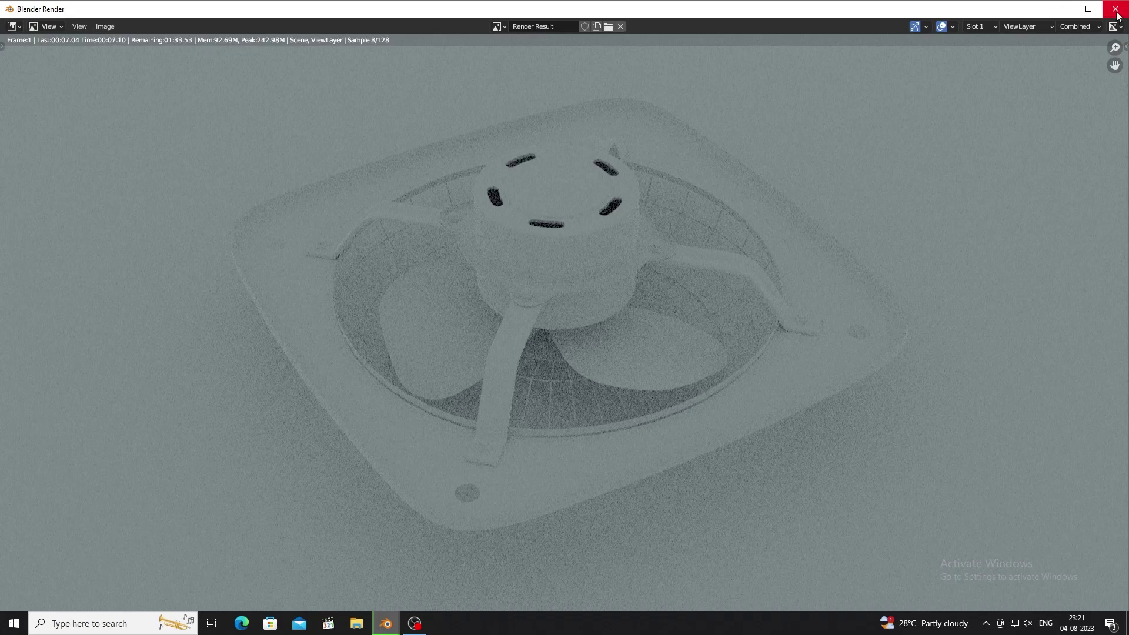
- Add Texture Coordinate and Mapping nodes to the HDRI Image Texture, then render
click(1115, 10)
click(368, 22)
key(ctrl+t)
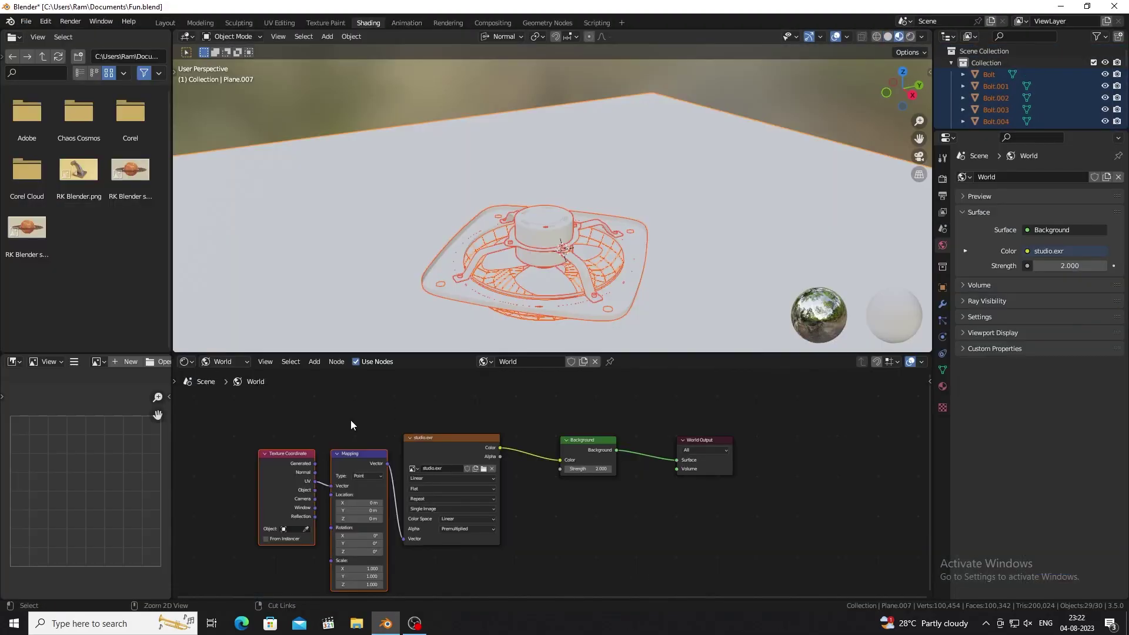
key(F12)
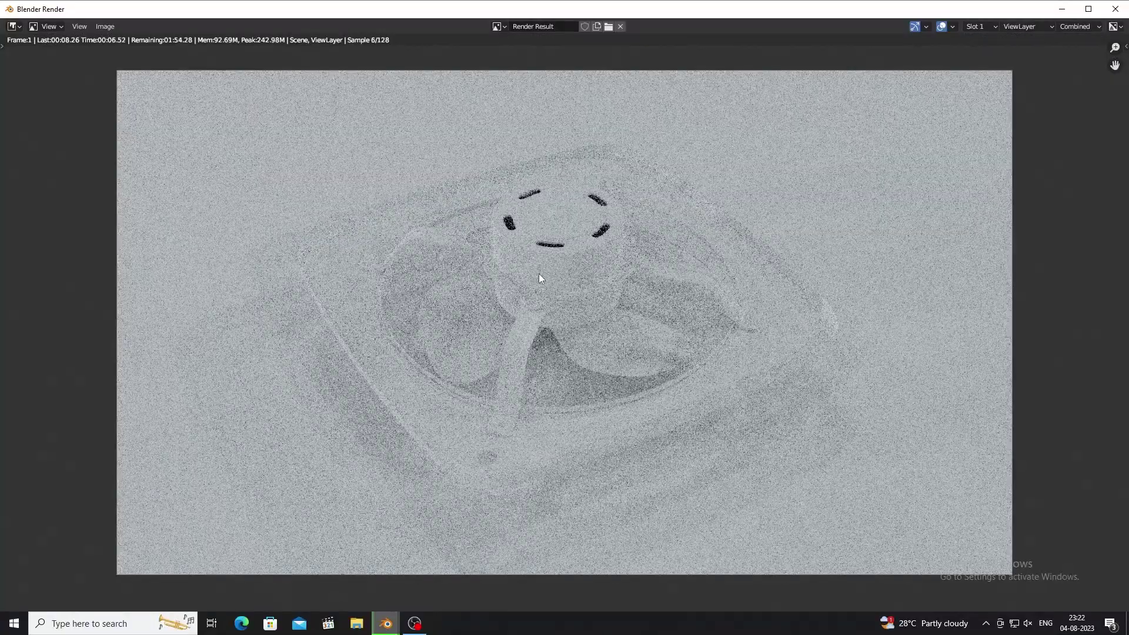
- Confirm the new world light strength and render the fan again
scroll(543, 277, up, 1)
click(1114, 9)
key(Return)
key(F12)
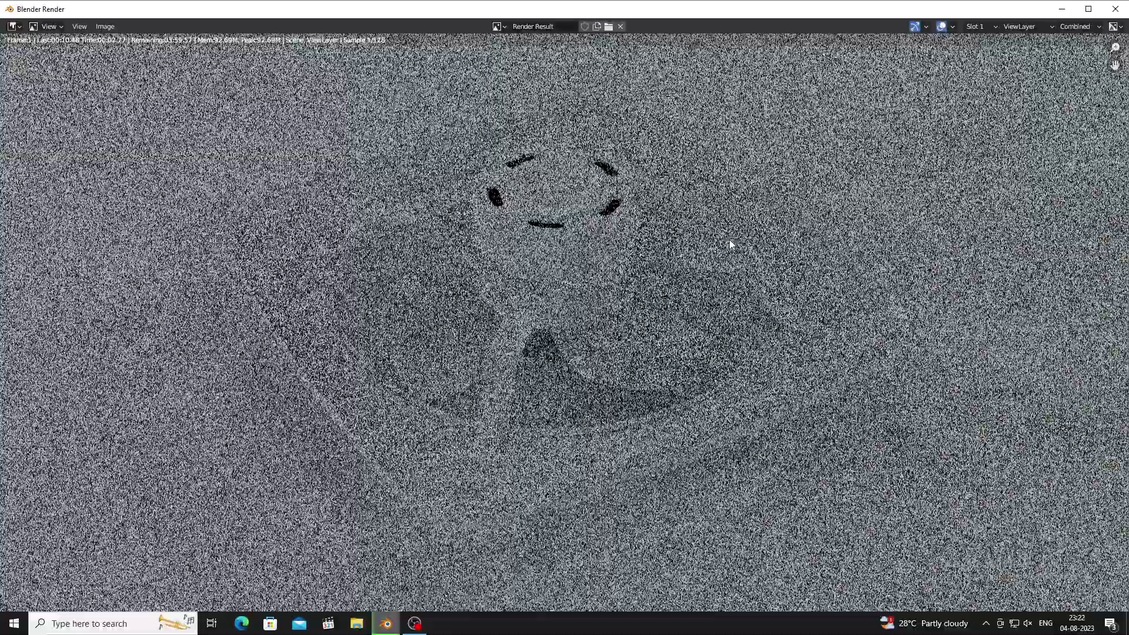
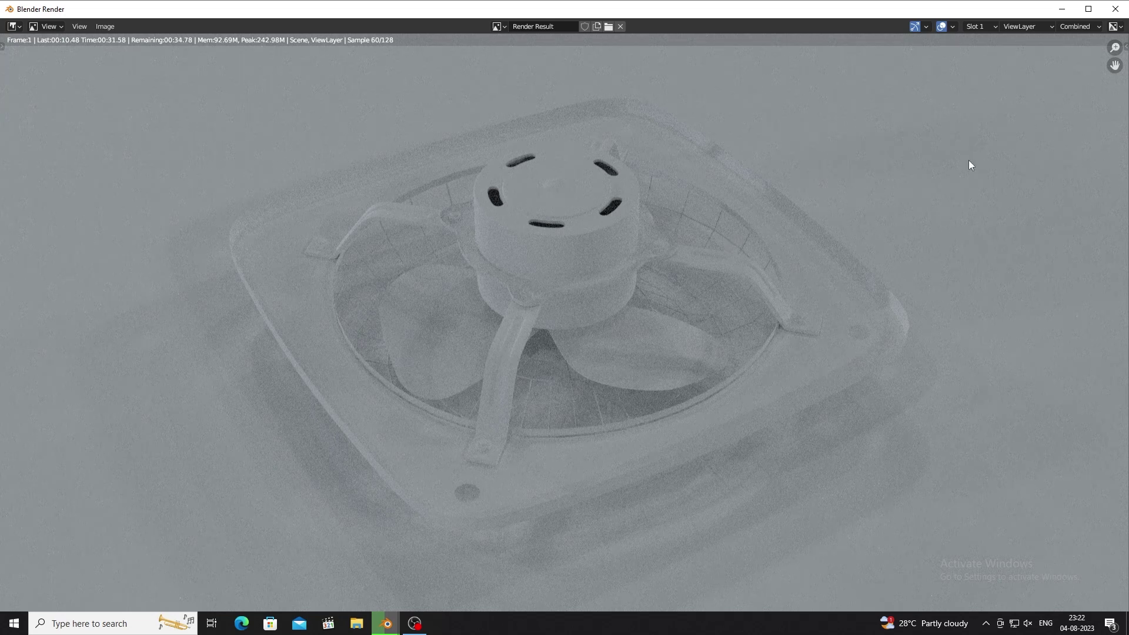
- Close the finished render preview window to return to the Shading workspace
key(Escape)
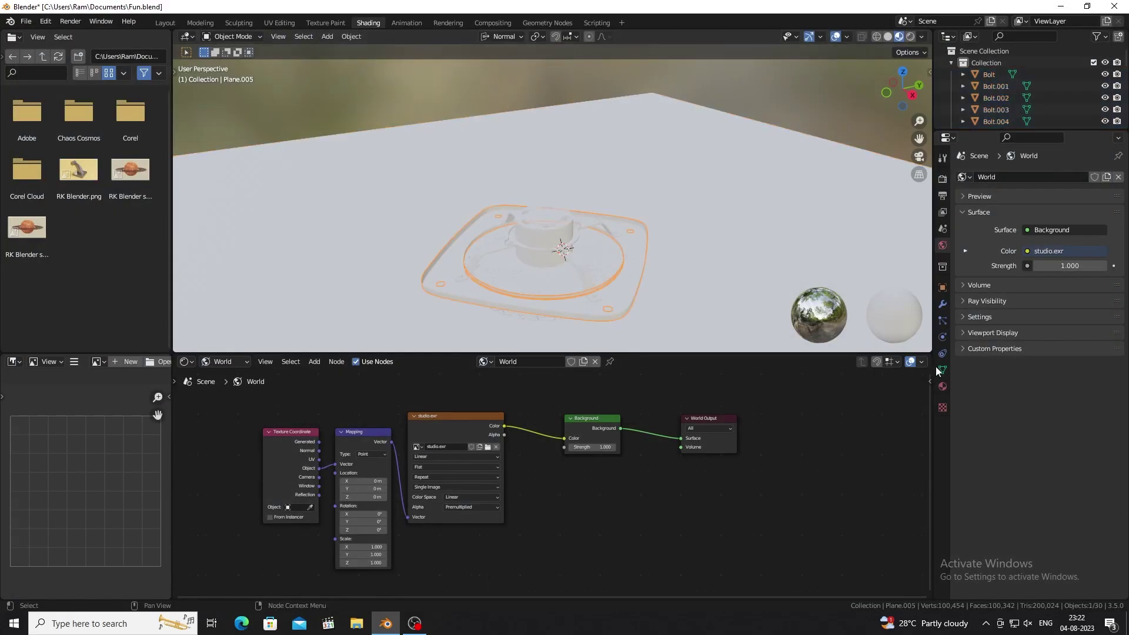
- Set the base plate material's Base Color to black and Metallic to 0.323
click(942, 387)
click(1053, 333)
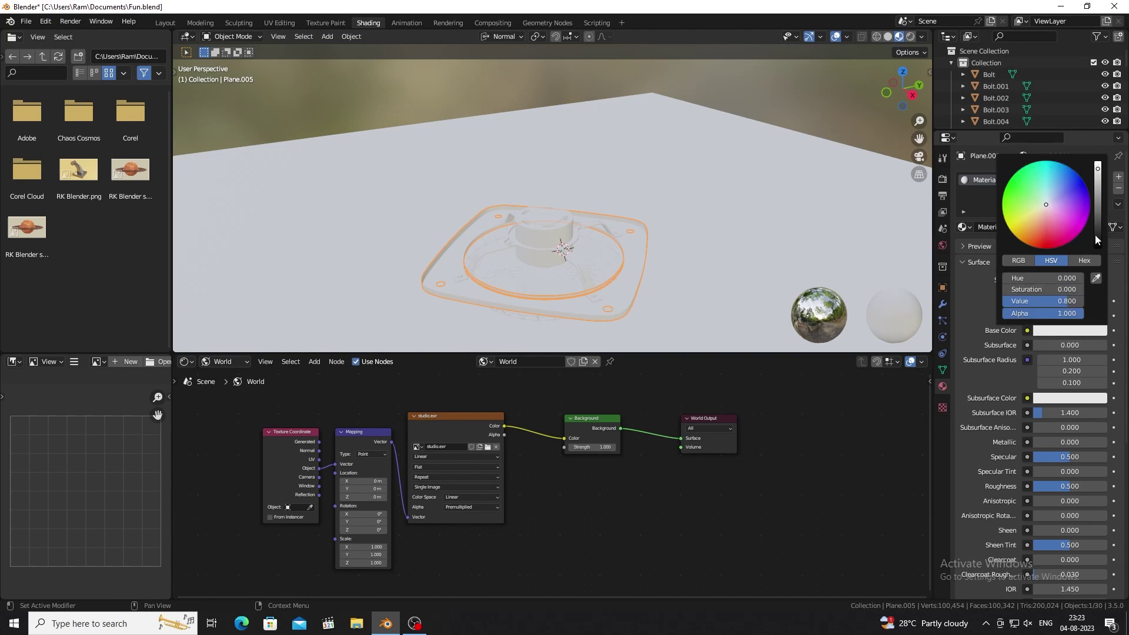
drag(1095, 239, 1096, 253)
drag(1053, 443, 1075, 442)
click(831, 114)
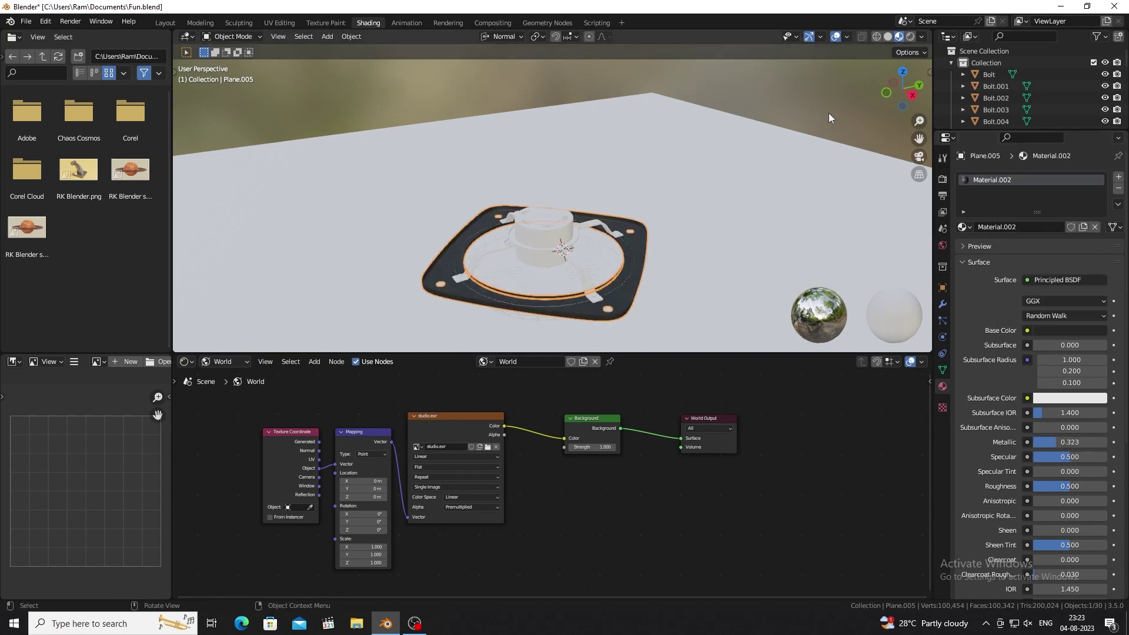
scroll(570, 297, up, 2)
scroll(545, 312, down, 3)
- Link the black material to all the fan's parts and bolts, then deselect them
drag(412, 177, 648, 299)
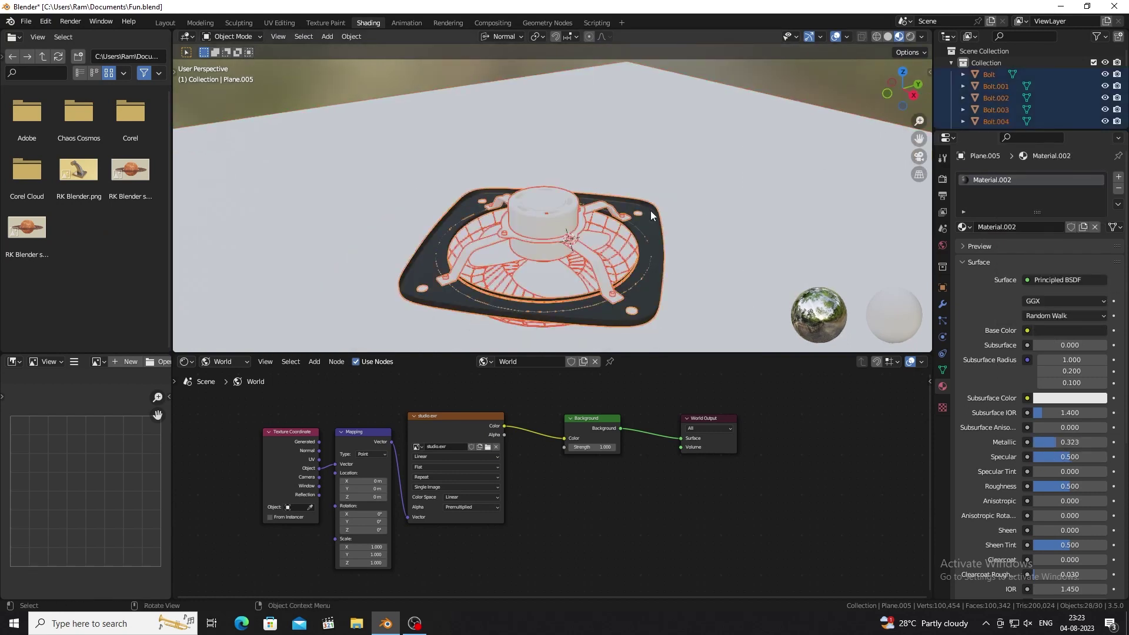
key(ctrl+l)
click(648, 296)
click(803, 71)
- Render the fan with its black metallic material and close the render window
key(F12)
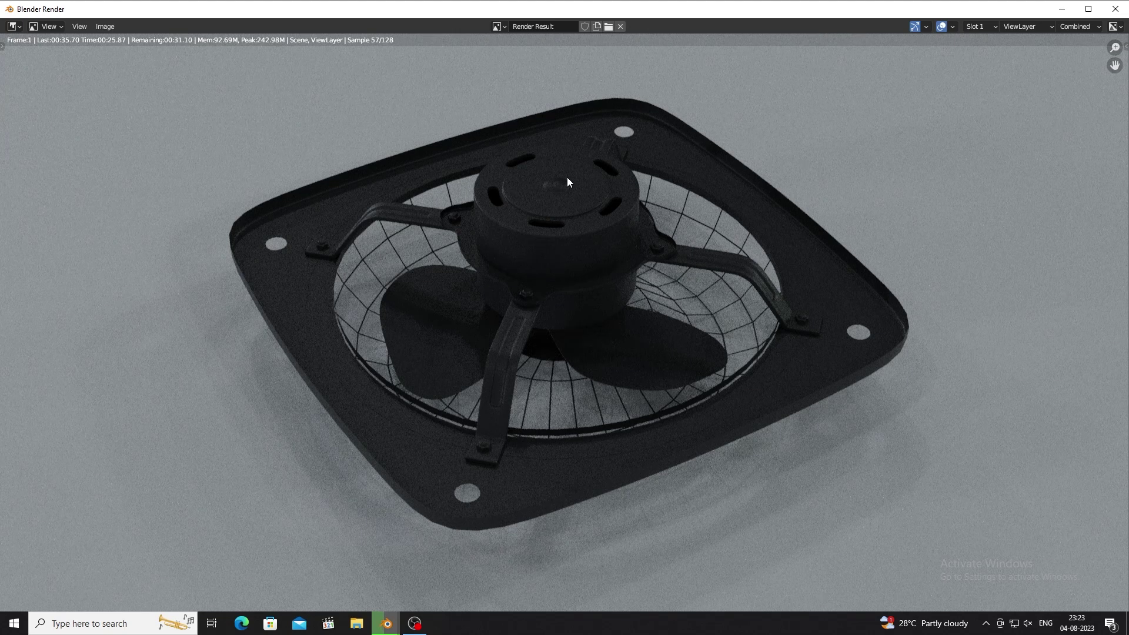
key(Escape)
scroll(679, 301, up, 5)
- View the fan from an angled orbit in the Layout workspace
middle_drag(678, 301, 184, 87)
click(165, 23)
mouse_move(447, 284)
middle_down()
mouse_move(380, 342)
mouse_move(238, 298)
middle_up()
- Move the base plate vertically along Z and inspect the fan from side and top
key(g)
key(z)
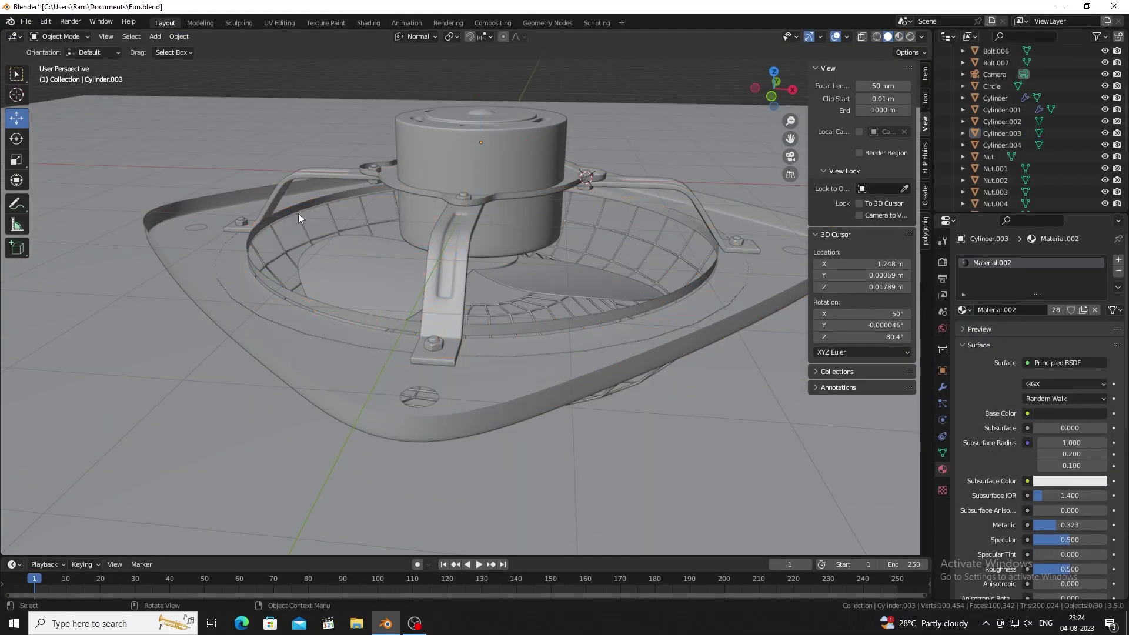
click(321, 282)
mouse_move(321, 282)
middle_down()
mouse_move(227, 260)
mouse_move(272, 256)
middle_up()
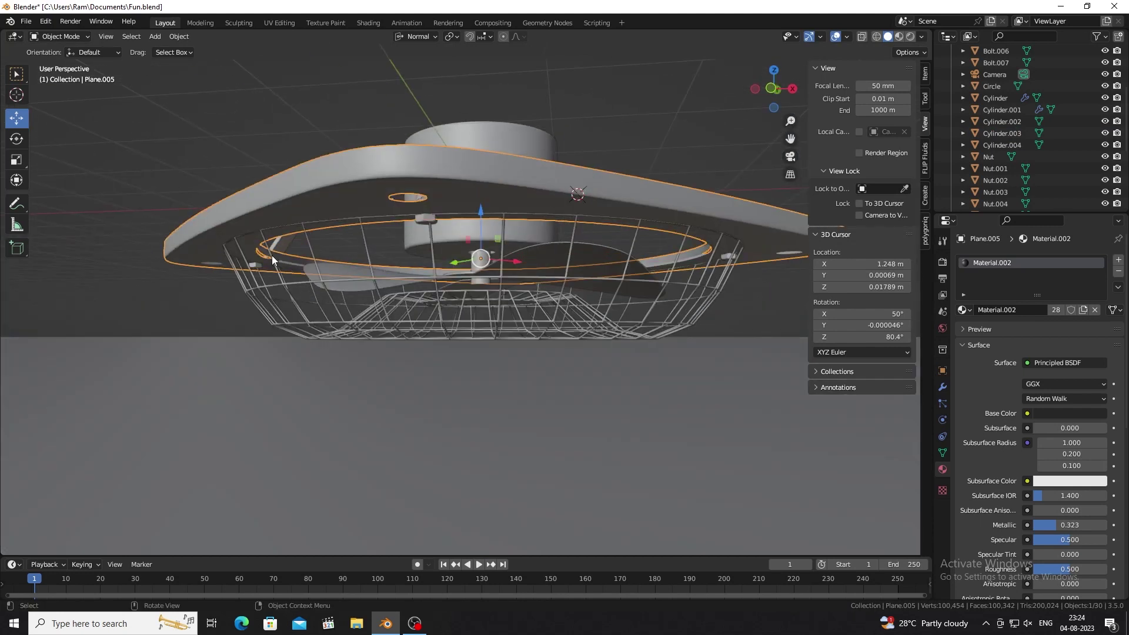
click(271, 256)
drag(482, 133, 477, 147)
mouse_move(476, 147)
middle_down()
mouse_move(336, 193)
mouse_move(253, 143)
middle_up()
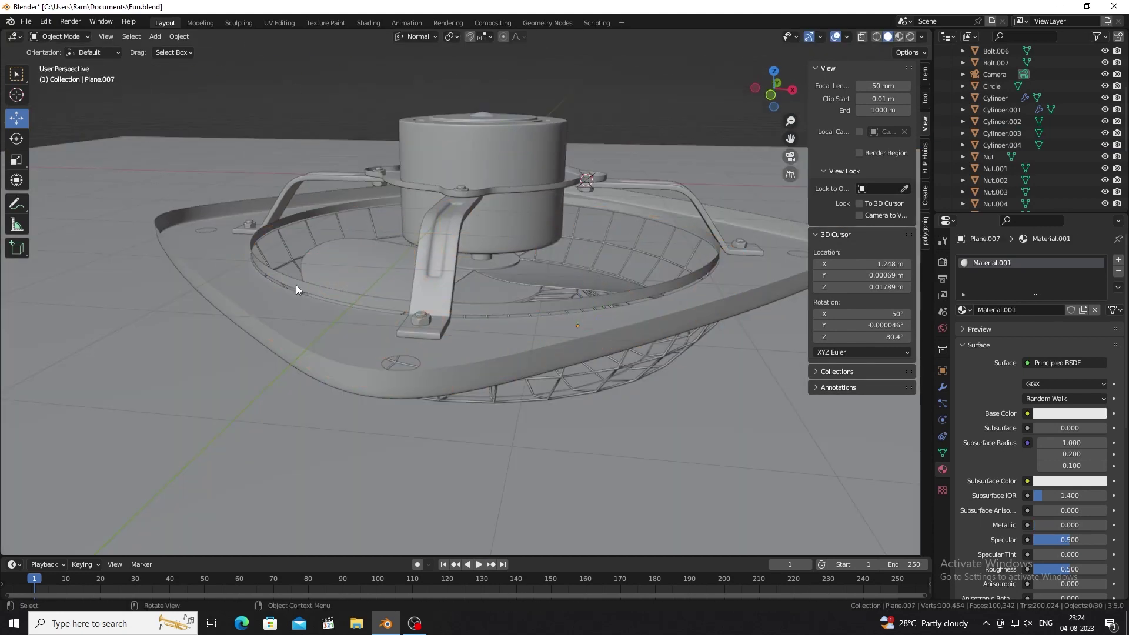
- In Edit Mode, apply an edge operation to the base plate's rim edge loop
click(295, 285)
scroll(301, 294, up, 3)
key(Tab)
scroll(259, 348, up, 2)
scroll(259, 348, up, 1)
scroll(271, 335, up, 3)
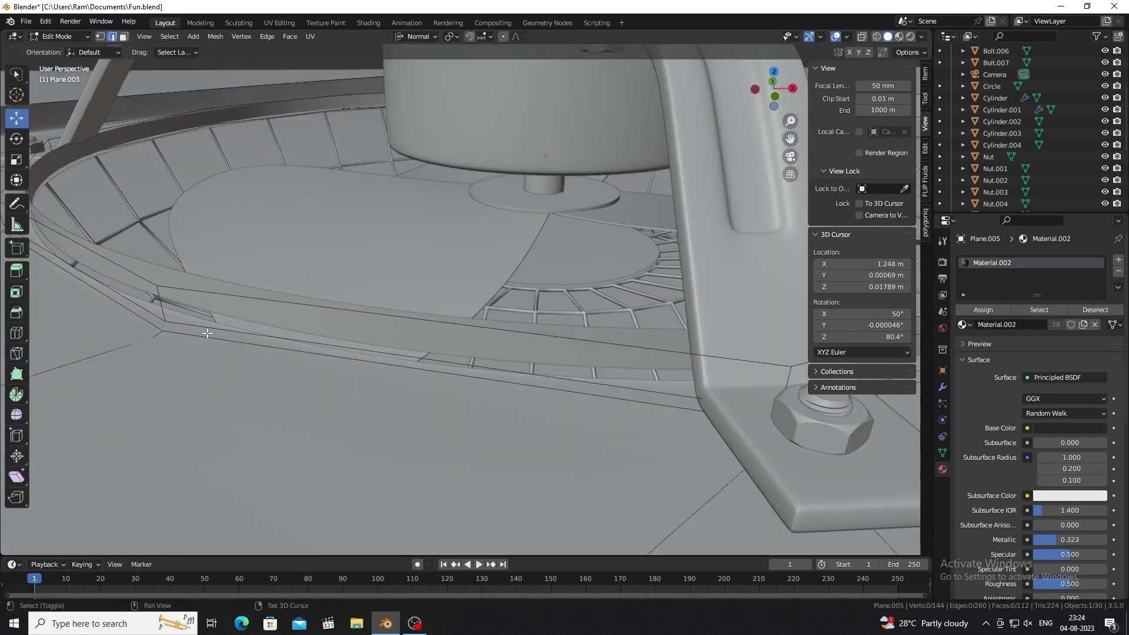
scroll(282, 323, up, 3)
alt+click(269, 336)
key(ctrl+e)
click(294, 321)
key(Tab)
- Deselect everything and save Fun.blend
scroll(335, 319, down, 5)
key(alt+a)
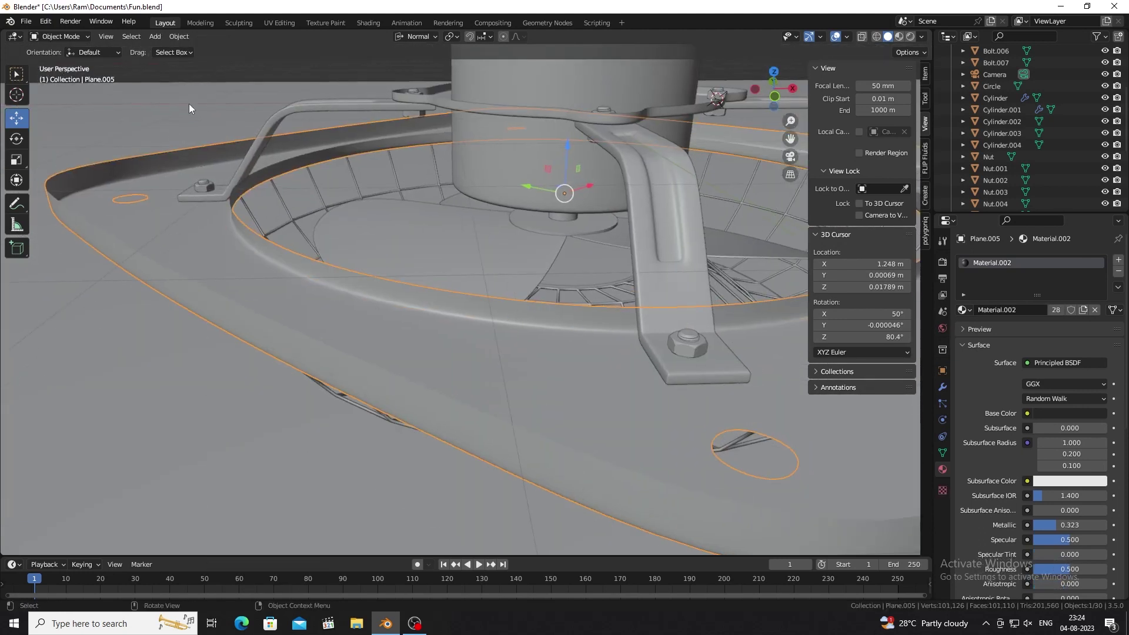
scroll(374, 241, down, 5)
mouse_move(374, 241)
middle_down()
mouse_move(418, 260)
mouse_move(388, 257)
mouse_move(392, 278)
middle_up()
key(ctrl+s)
- Render the final image of the black fan from a top-down angle
scroll(353, 279, up, 3)
middle_drag(323, 280, 362, 297)
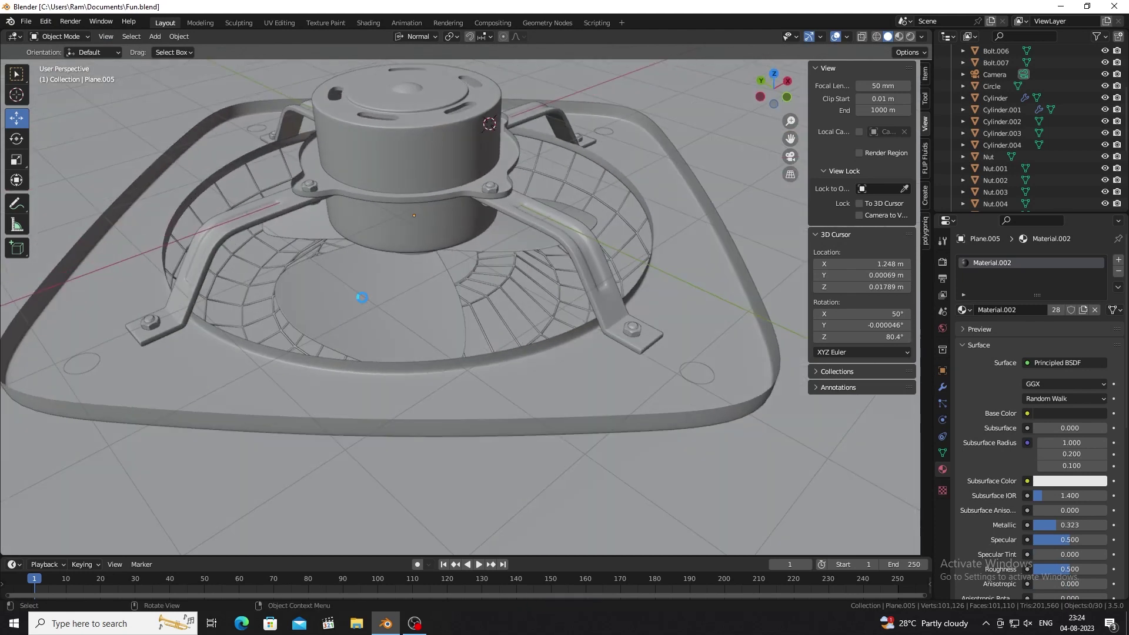
key(F12)
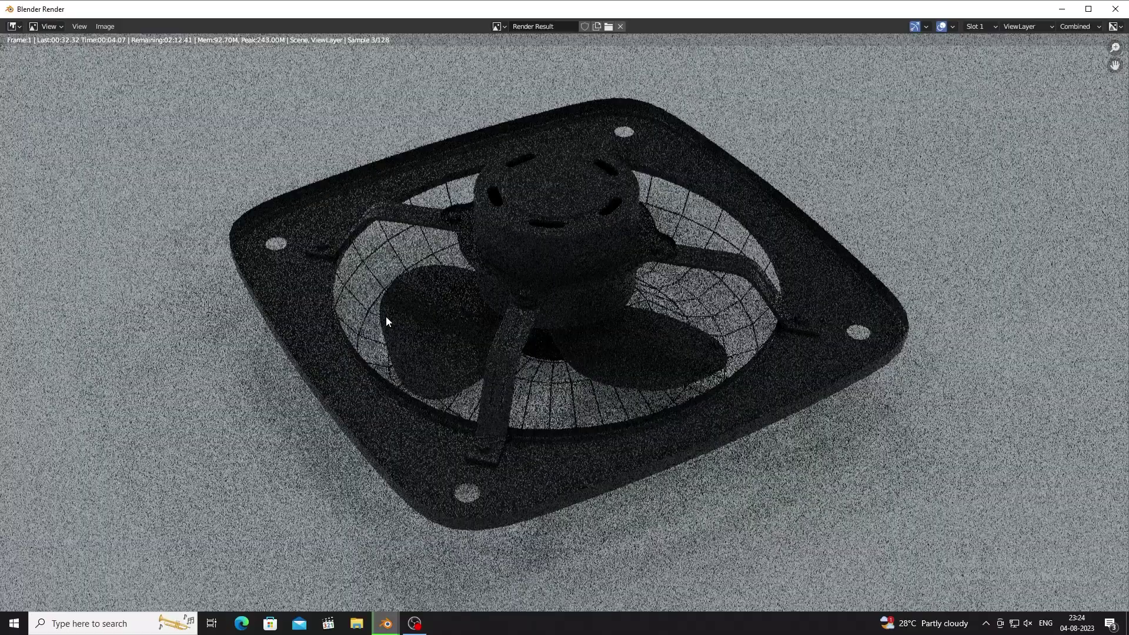